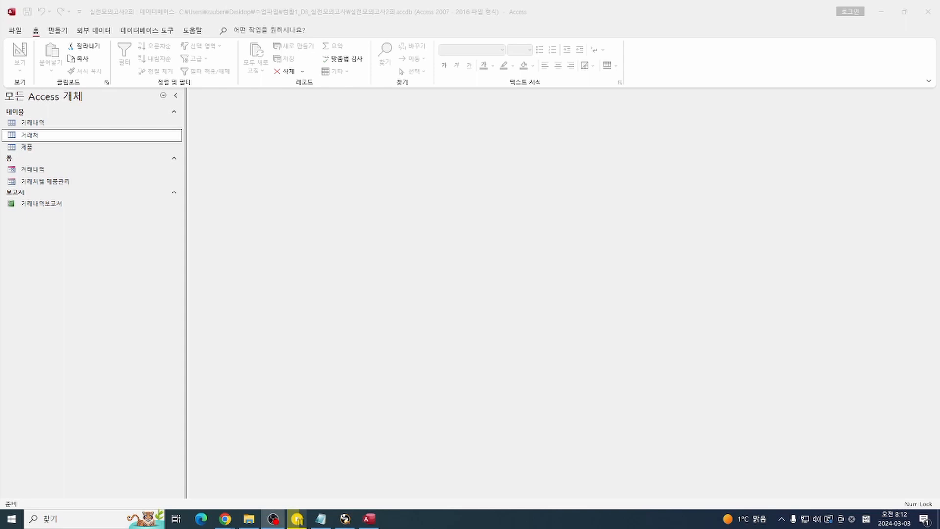
- Open the 거래내역 table in Design View and narrow the object list to widen the design area
{"action": "left_click", "coordinate": [54, 127]}
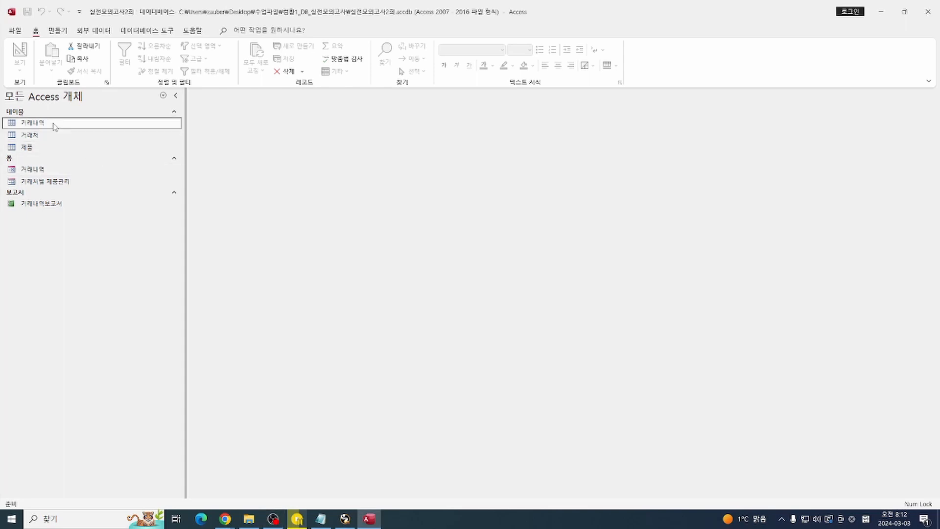
{"action": "right_click", "coordinate": [54, 126]}
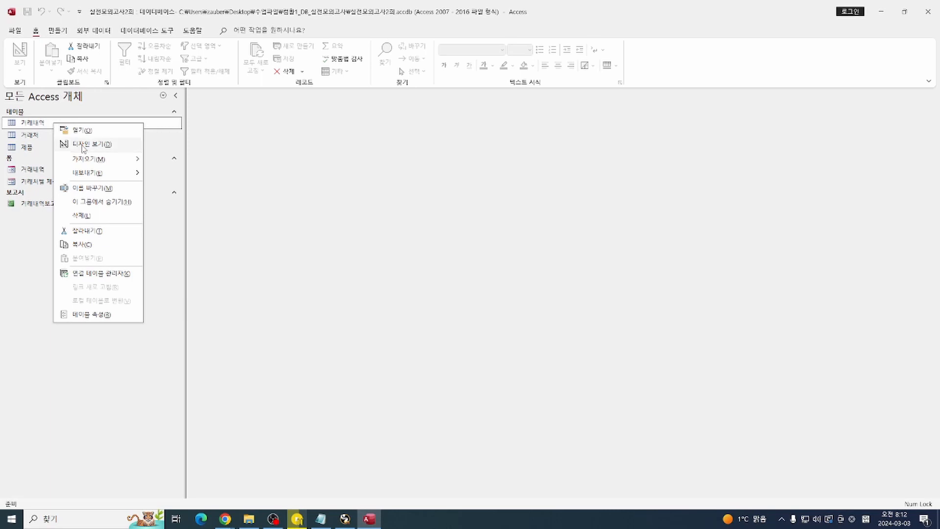
{"action": "left_click", "coordinate": [83, 147]}
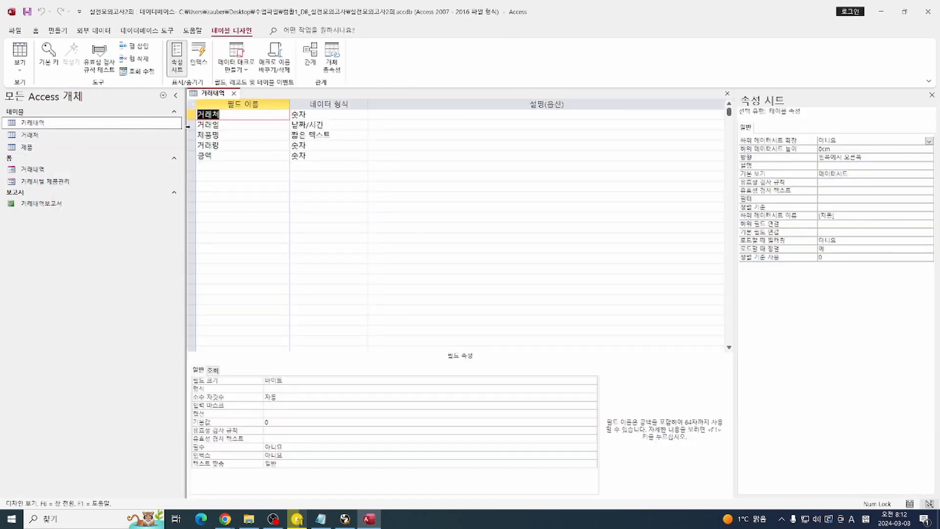
{"action": "left_click_drag", "start_coordinate": [184, 131], "coordinate": [102, 137]}
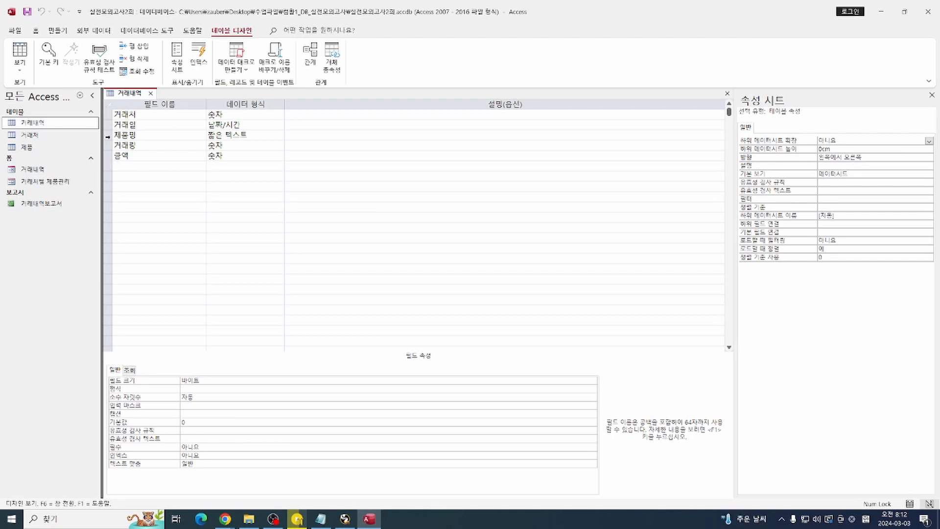
- Define 거래처, 거래일 and 제품명 together as the table's primary key, and select the 거래일 field
{"action": "left_click_drag", "start_coordinate": [109, 114], "coordinate": [109, 134]}
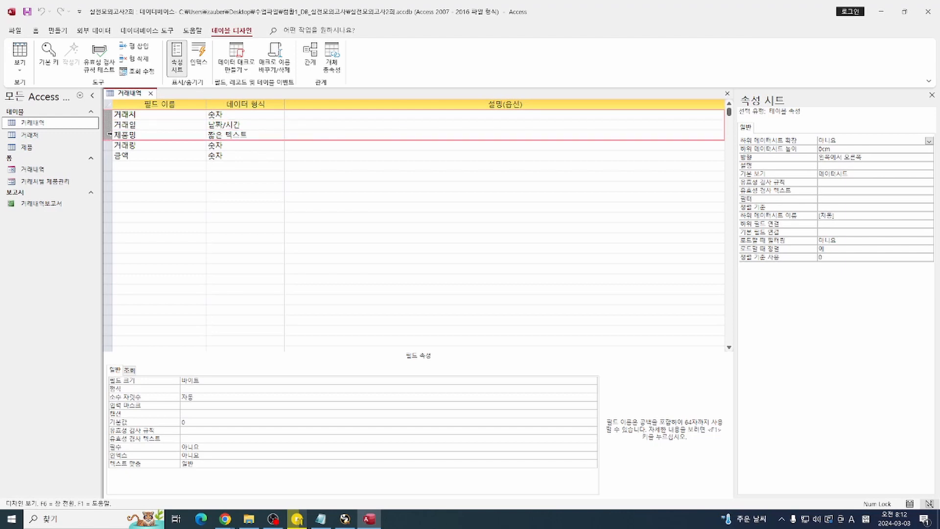
{"action": "left_click", "coordinate": [162, 186]}
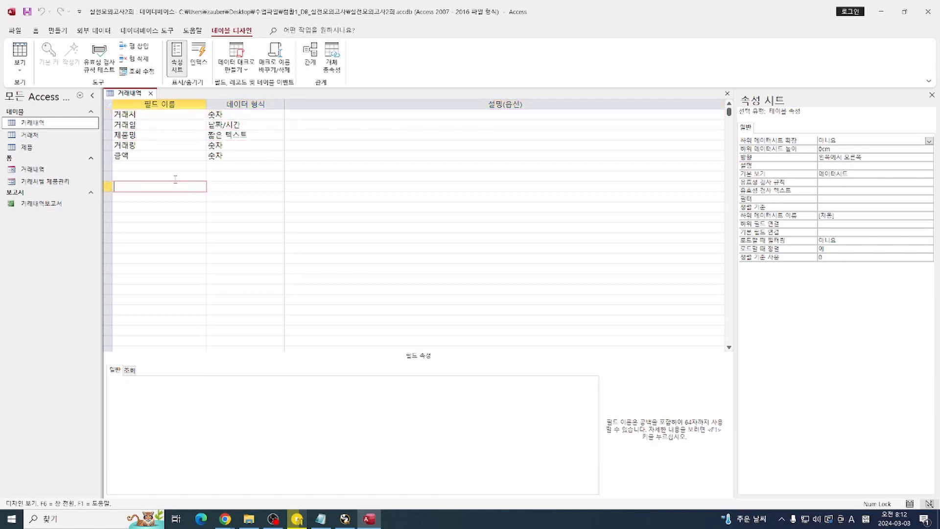
{"action": "left_click_drag", "start_coordinate": [108, 114], "coordinate": [108, 136]}
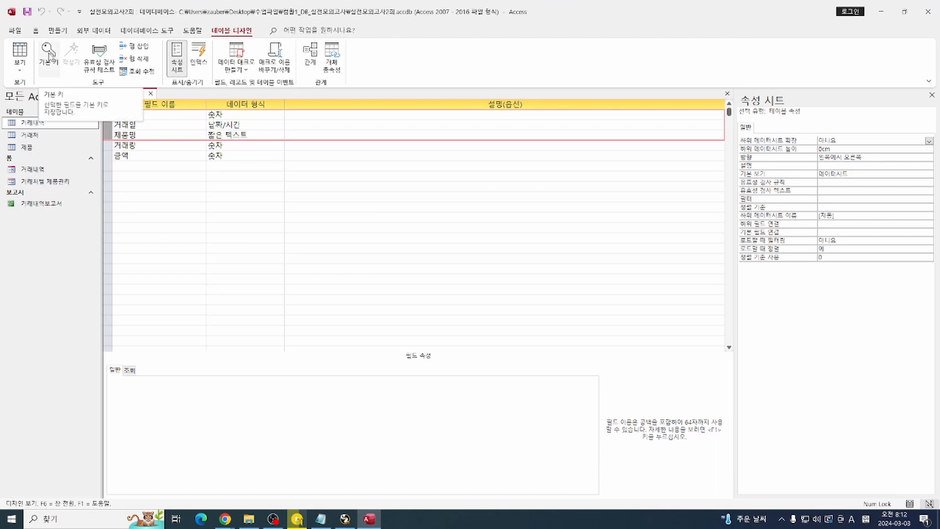
{"action": "left_click", "coordinate": [50, 55]}
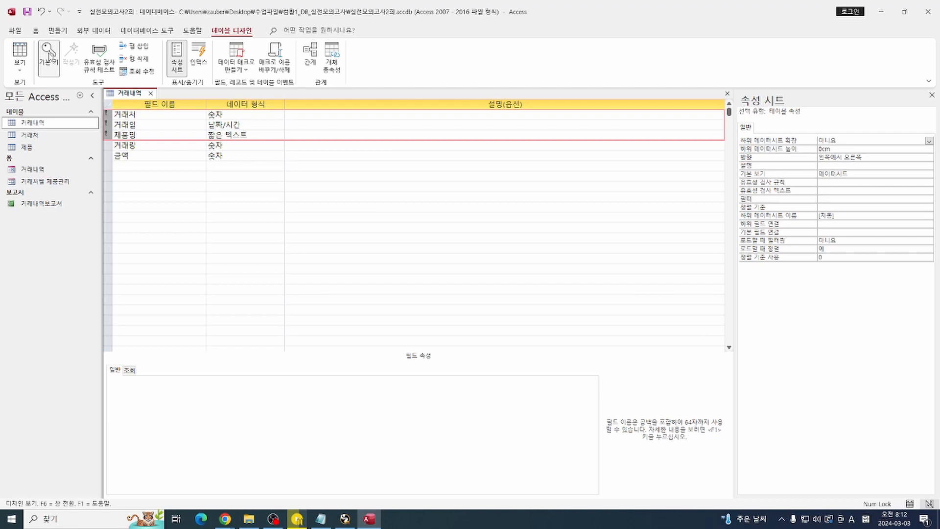
{"action": "left_click", "coordinate": [180, 126]}
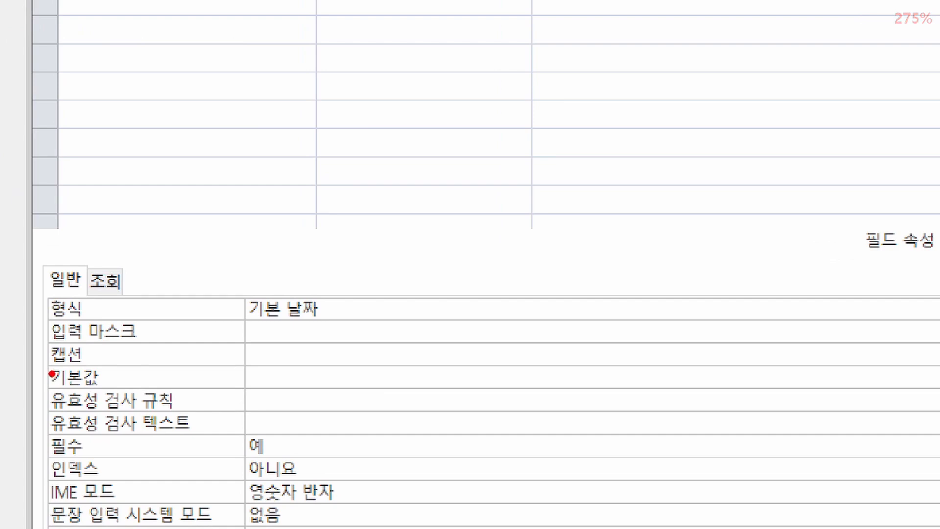
{"action": "left_click_drag", "start_coordinate": [46, 365], "coordinate": [114, 393]}
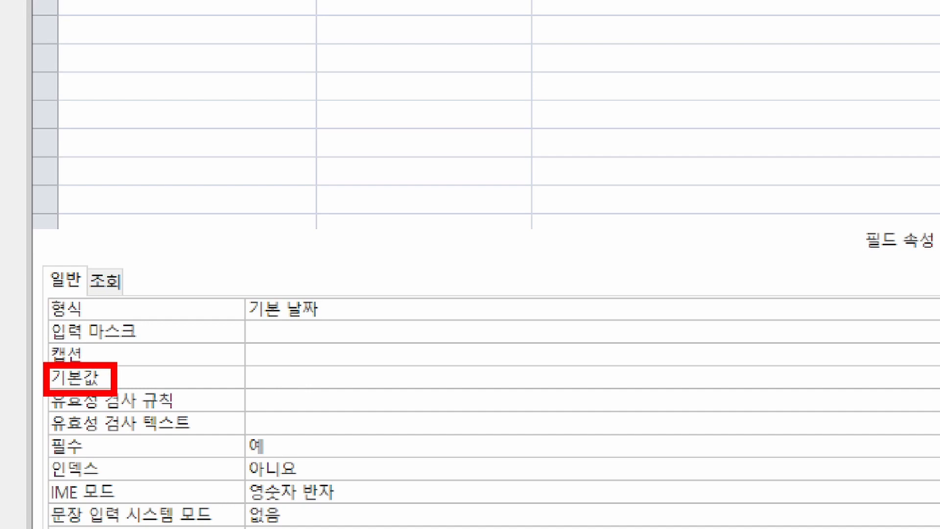
{"action": "mouse_move", "coordinate": [250, 390]}
{"action": "left_mouse_down"}
{"action": "mouse_move", "coordinate": [321, 389]}
{"action": "mouse_move", "coordinate": [330, 361]}
{"action": "mouse_move", "coordinate": [248, 358]}
{"action": "mouse_move", "coordinate": [250, 387]}
{"action": "mouse_move", "coordinate": [293, 377]}
{"action": "mouse_move", "coordinate": [313, 260]}
{"action": "left_mouse_up"}
{"action": "type", "text": "t"}
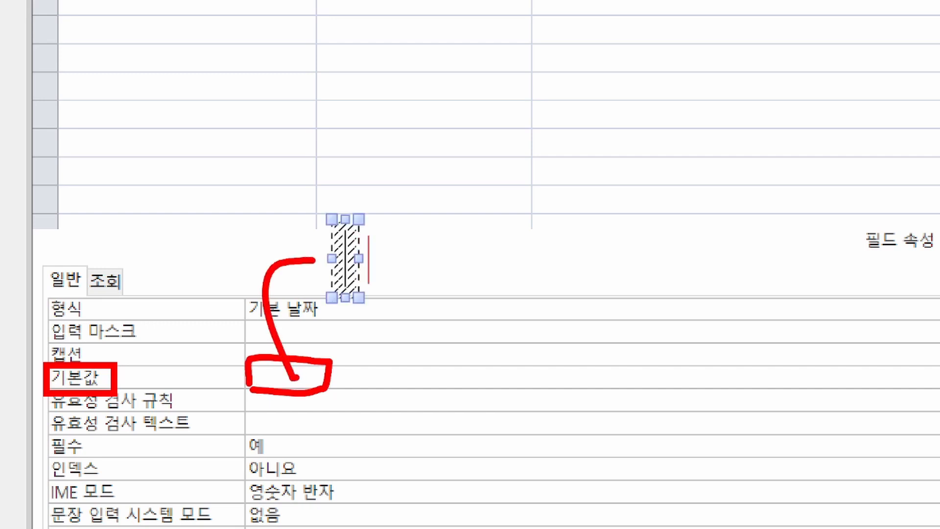
{"action": "type", "text": "날짜 +"}
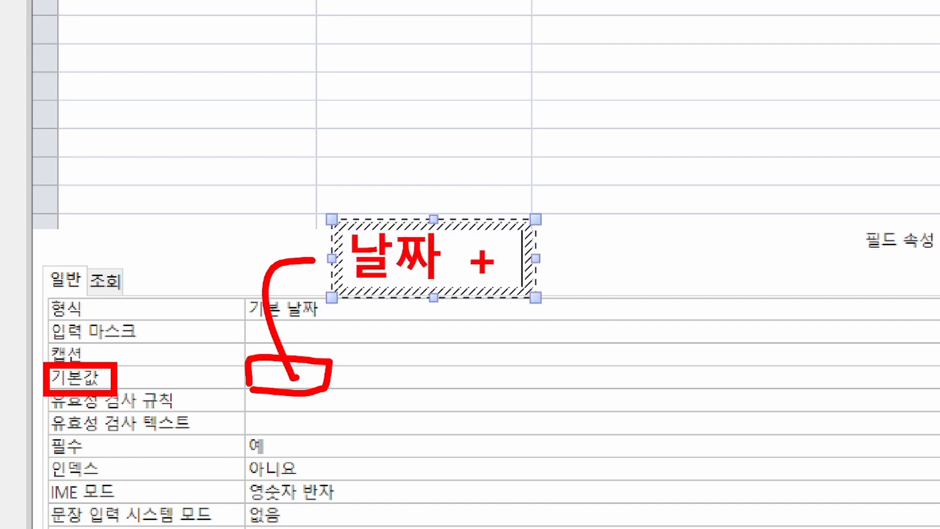
{"action": "type", "text": " 시간"}
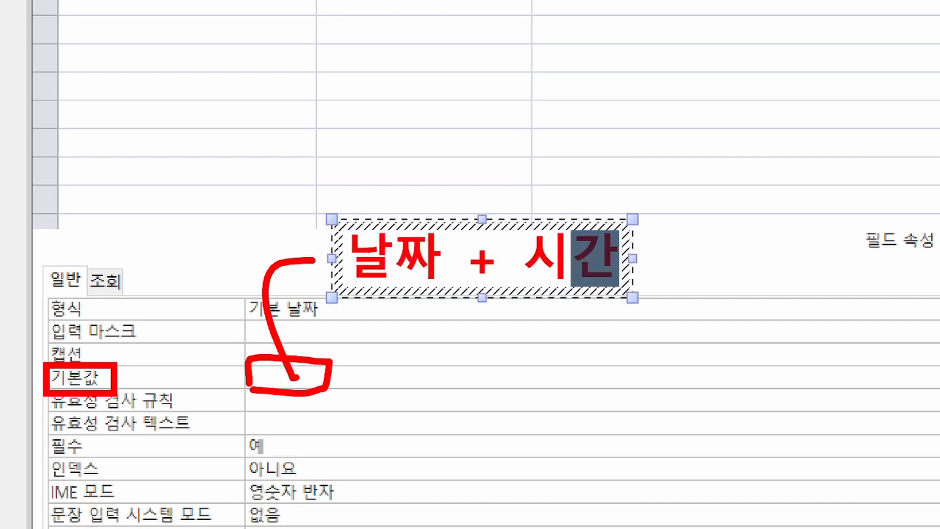
{"action": "type", "text": " ="}
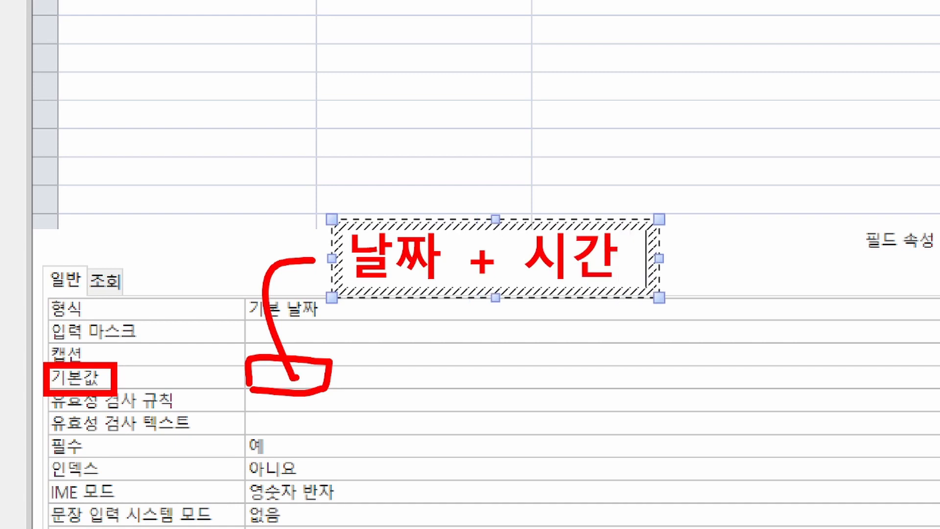
{"action": "type", "text": "ㅜㅐ"}
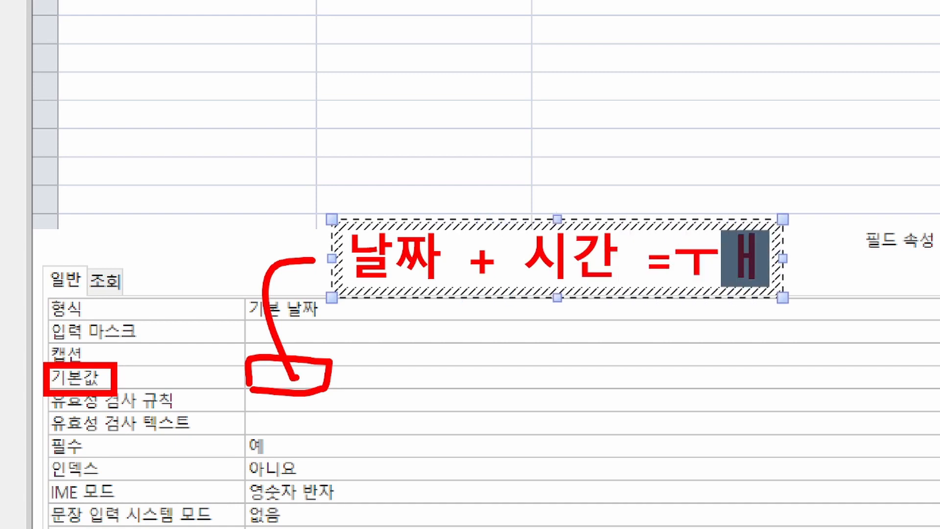
{"action": "key", "text": "BackSpace"}
{"action": "key", "text": "BackSpace"}
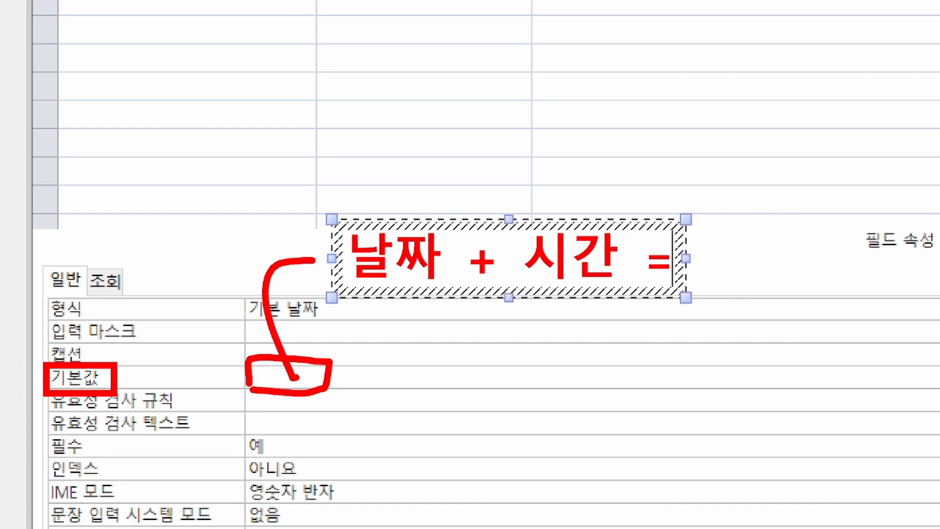
{"action": "type", "text": "now()"}
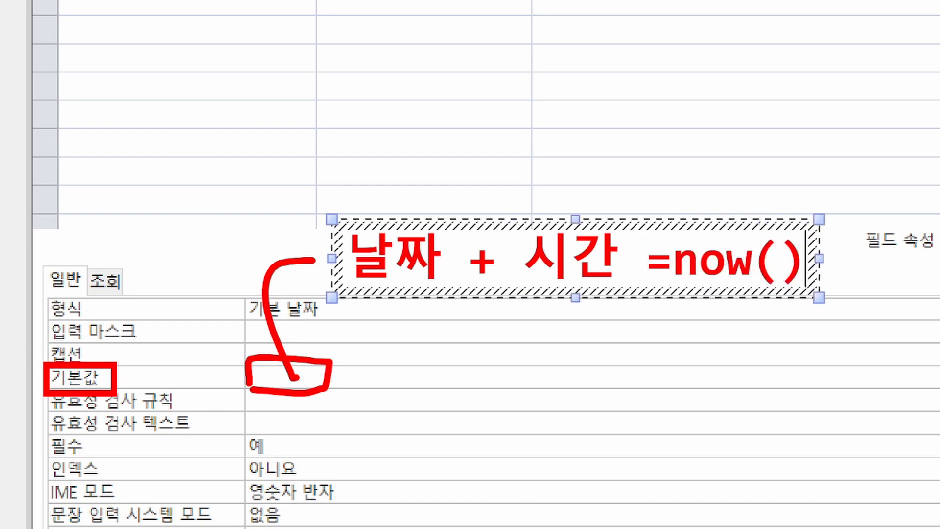
{"action": "key", "text": "Escape"}
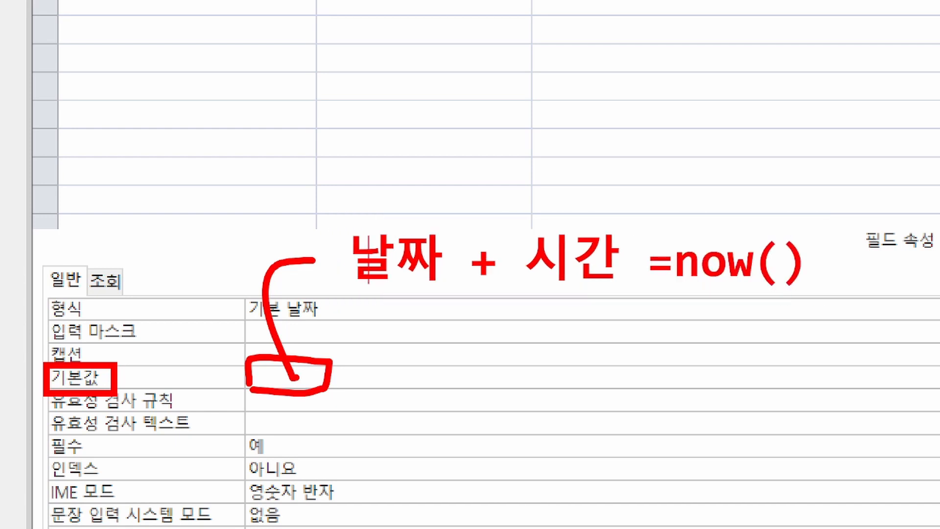
{"action": "key", "text": "Escape"}
{"action": "key", "text": "Escape"}
{"action": "key", "text": "Escape"}
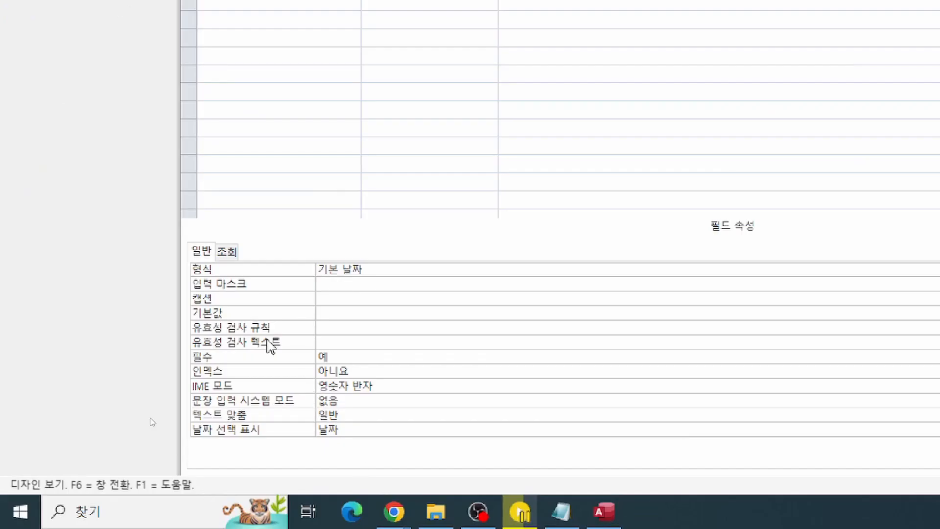
- Set the 거래일 field's default value to =Now() so new records receive the current date and time
{"action": "left_click", "coordinate": [338, 314]}
{"action": "type", "text": "=n"}
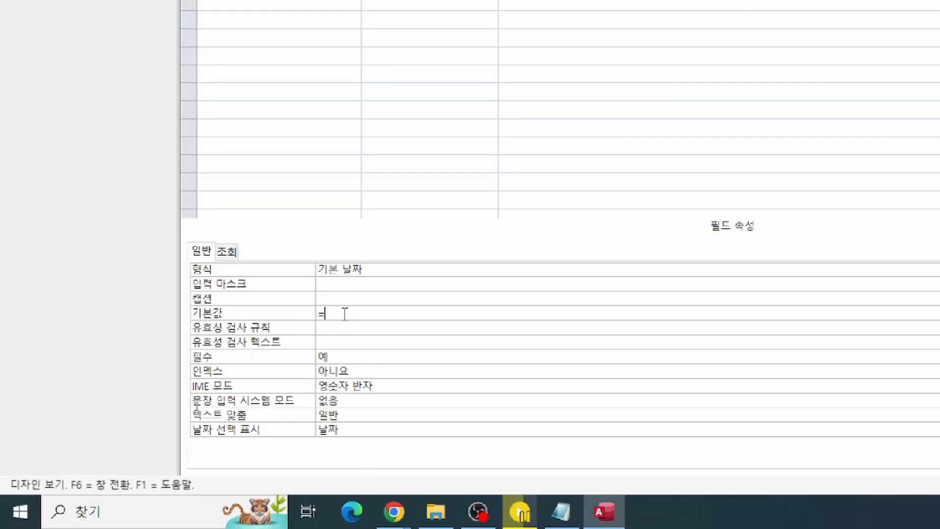
{"action": "type", "text": "ow"}
{"action": "key", "text": "Return"}
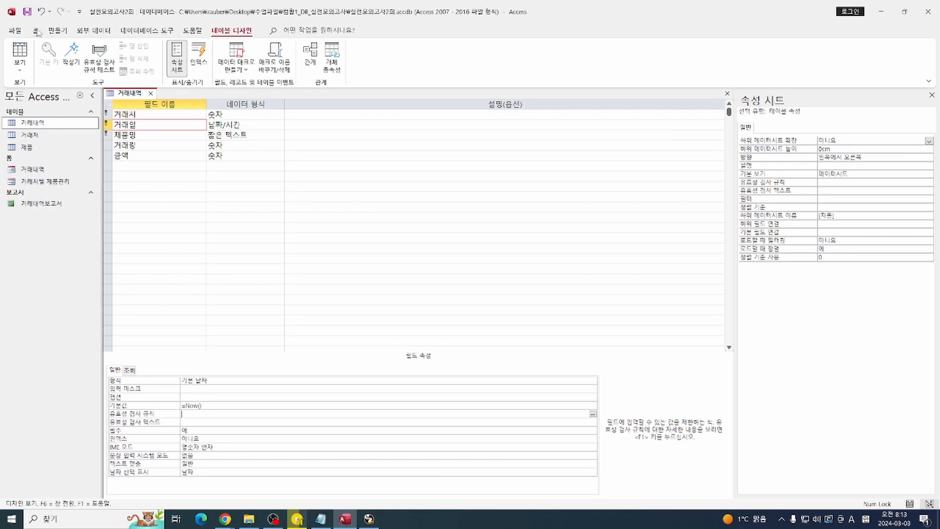
- Set the field size of the 거래량 field to 정수
{"action": "left_click", "coordinate": [19, 51]}
{"action": "left_click", "coordinate": [156, 144]}
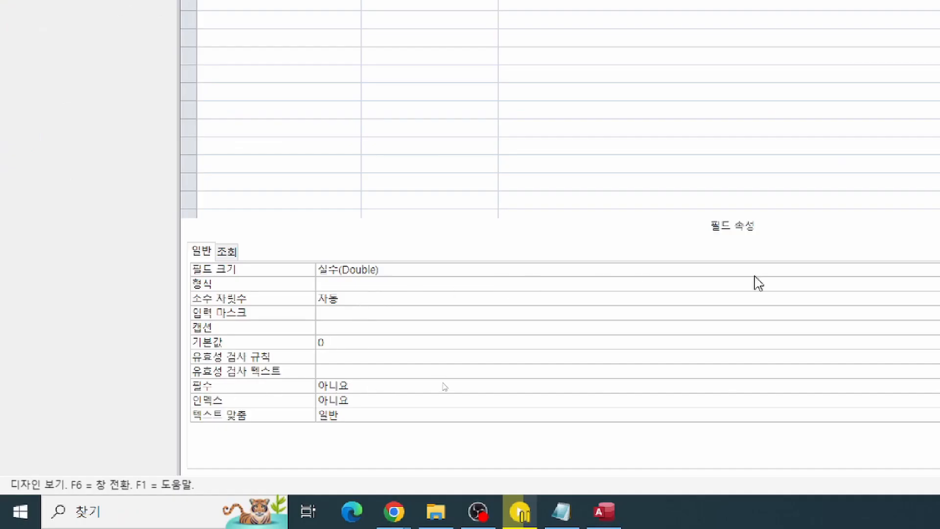
{"action": "left_click", "coordinate": [665, 270]}
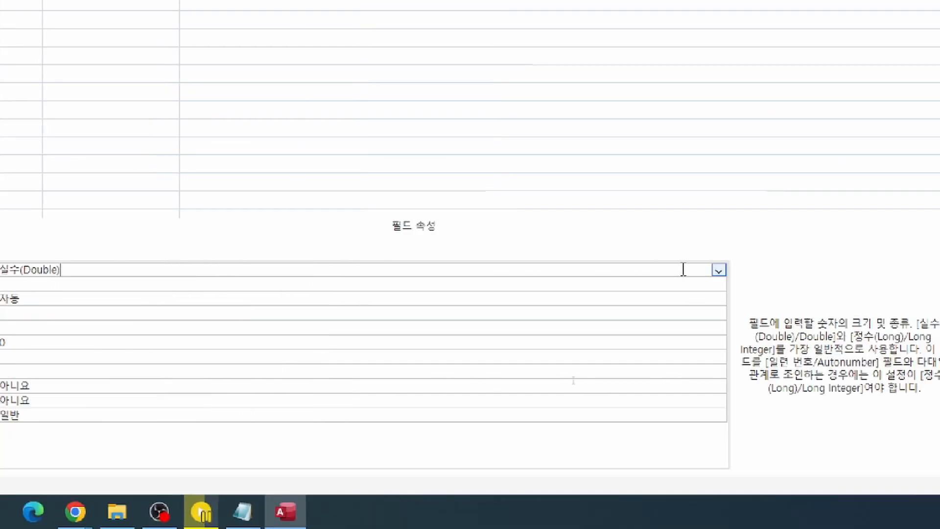
{"action": "left_click", "coordinate": [719, 271]}
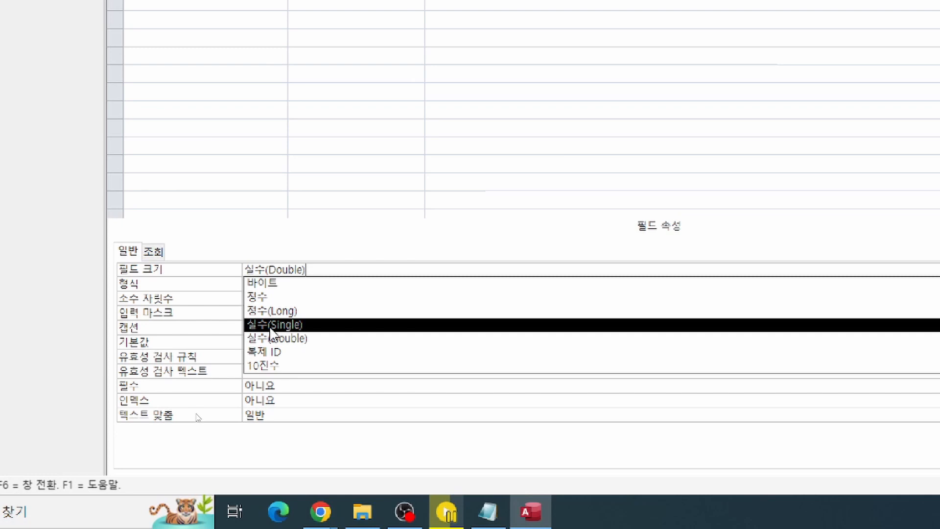
{"action": "left_click", "coordinate": [280, 297]}
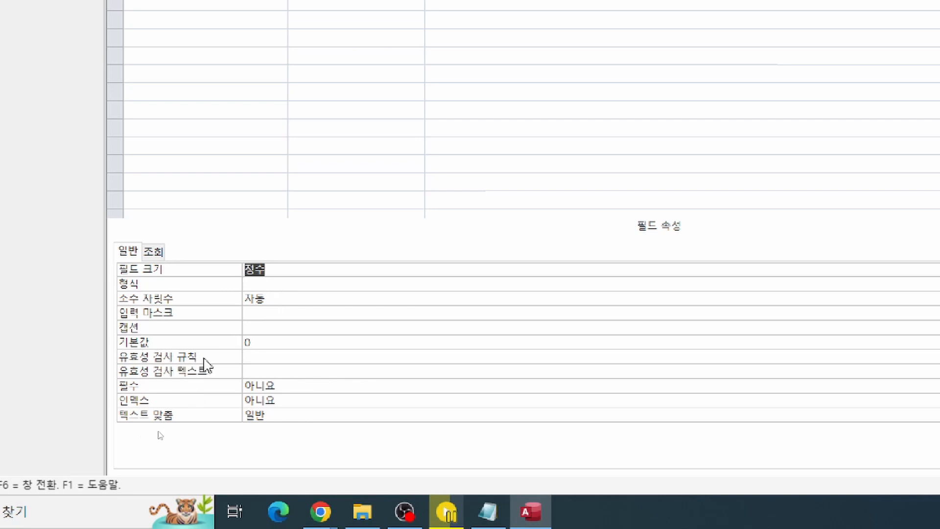
- Set the validation rule of the 거래량 field to >=0
{"action": "left_click", "coordinate": [252, 358]}
{"action": "type", "text": ">=0"}
{"action": "key", "text": "Return"}
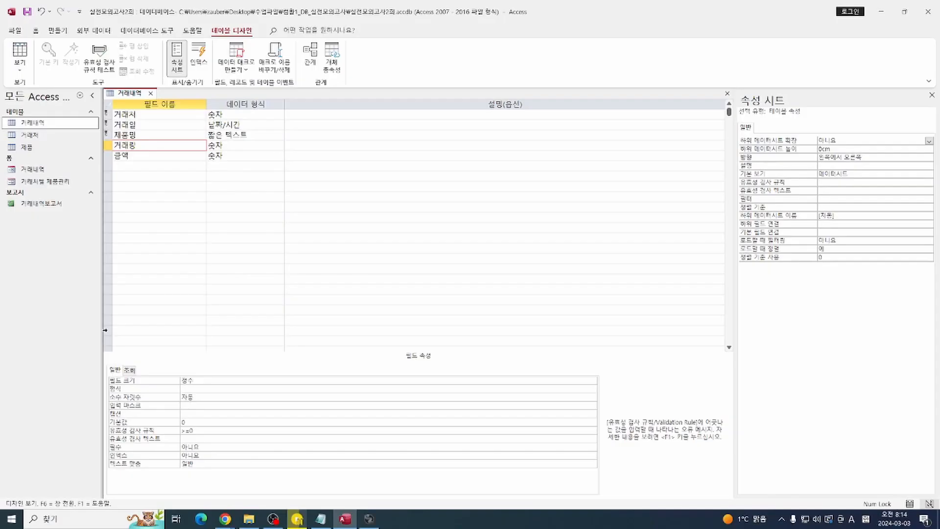
- Save the 거래내역 table, accepting the smaller field size and testing existing data against the new rules, and close it
{"action": "left_click", "coordinate": [27, 11]}
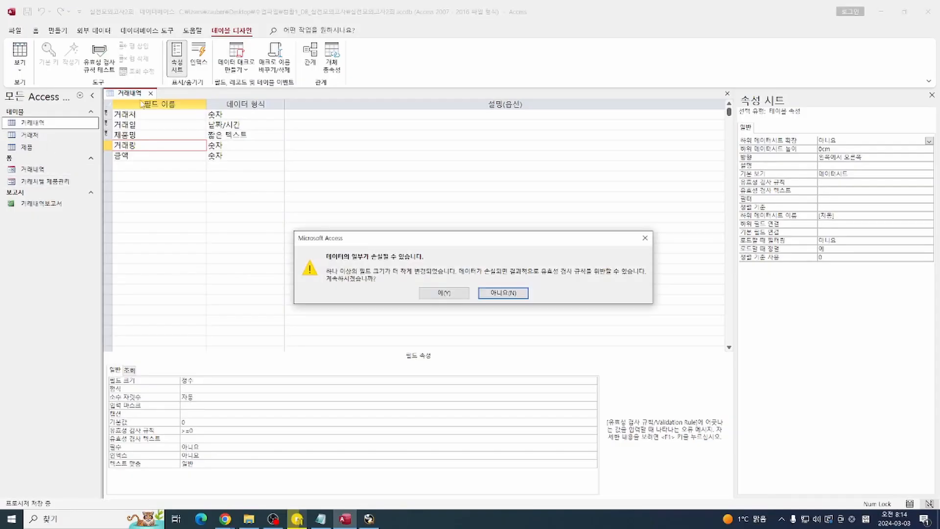
{"action": "left_click", "coordinate": [422, 294]}
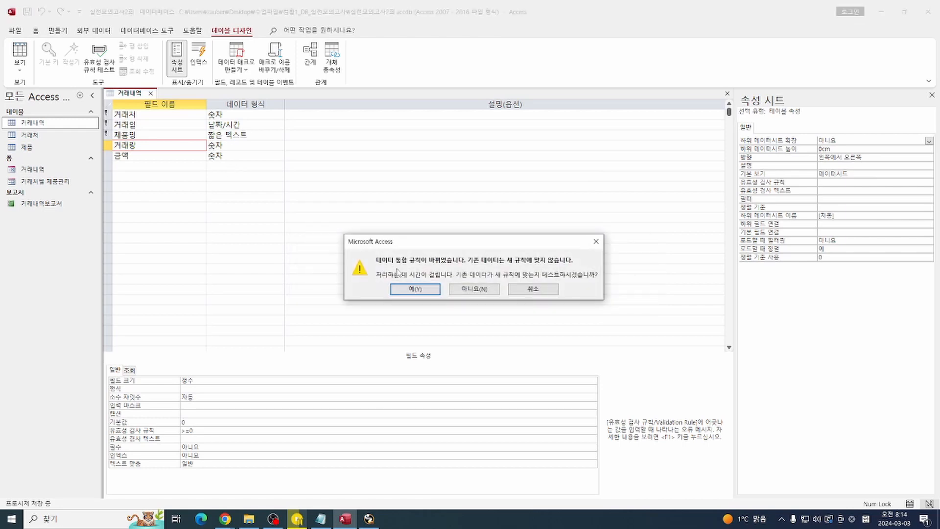
{"action": "left_click", "coordinate": [400, 288]}
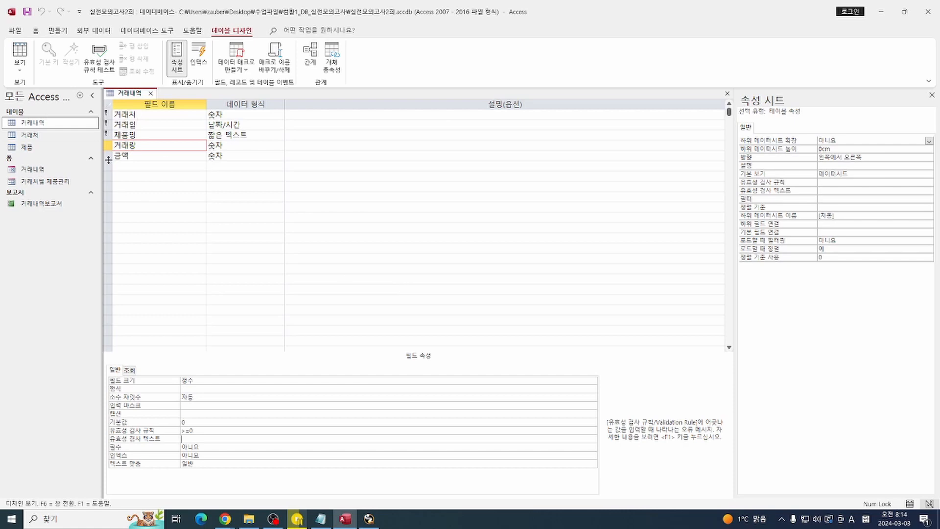
{"action": "left_click", "coordinate": [150, 93]}
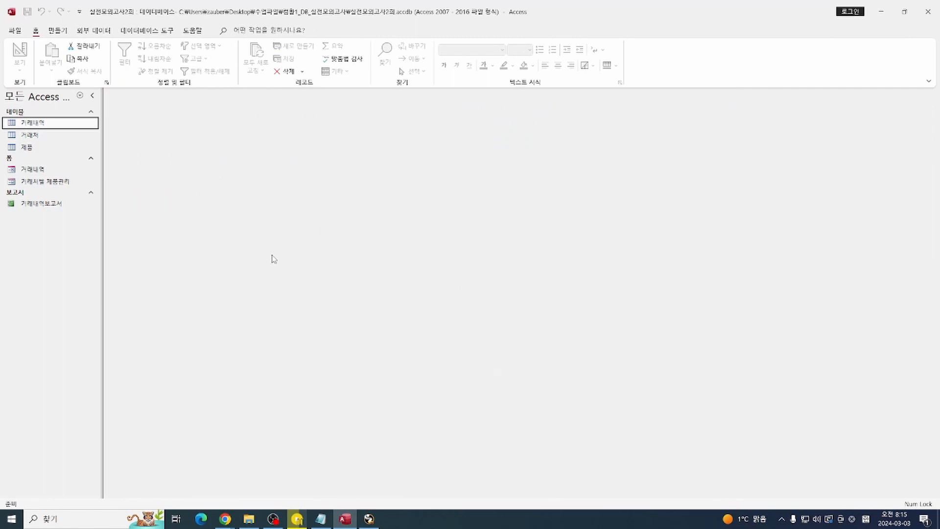
- Open the 거래처 table in Design View
{"action": "left_click", "coordinate": [56, 136]}
{"action": "right_click", "coordinate": [56, 136]}
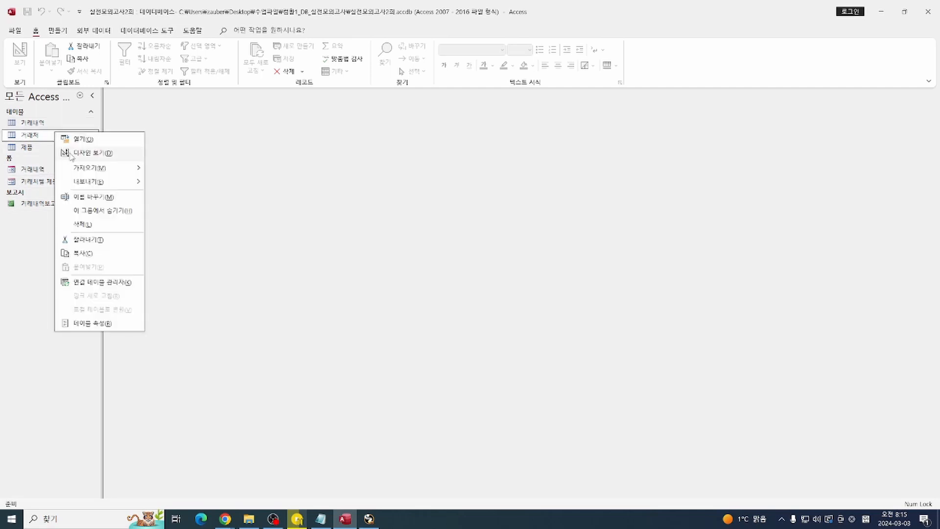
{"action": "left_click", "coordinate": [71, 154]}
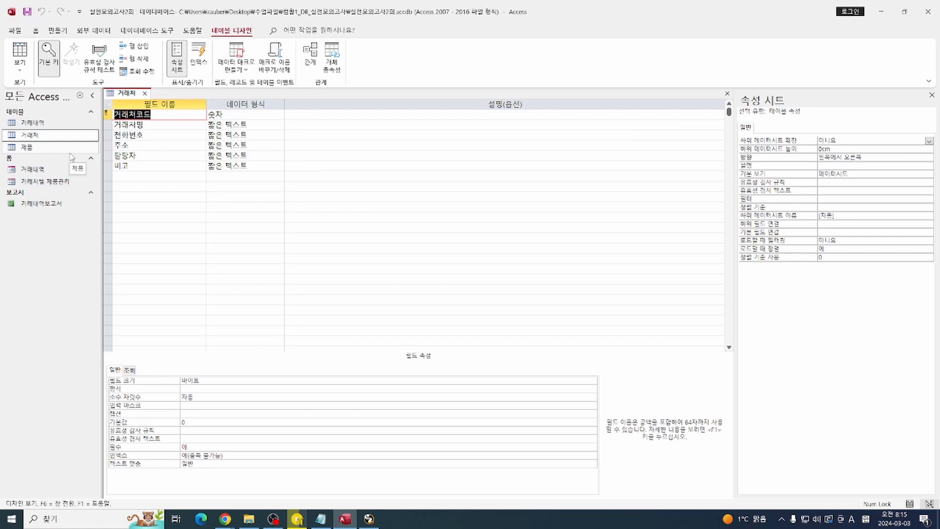
- Set the index of the 거래처명 field to 예(중복 가능)
{"action": "left_click", "coordinate": [140, 125]}
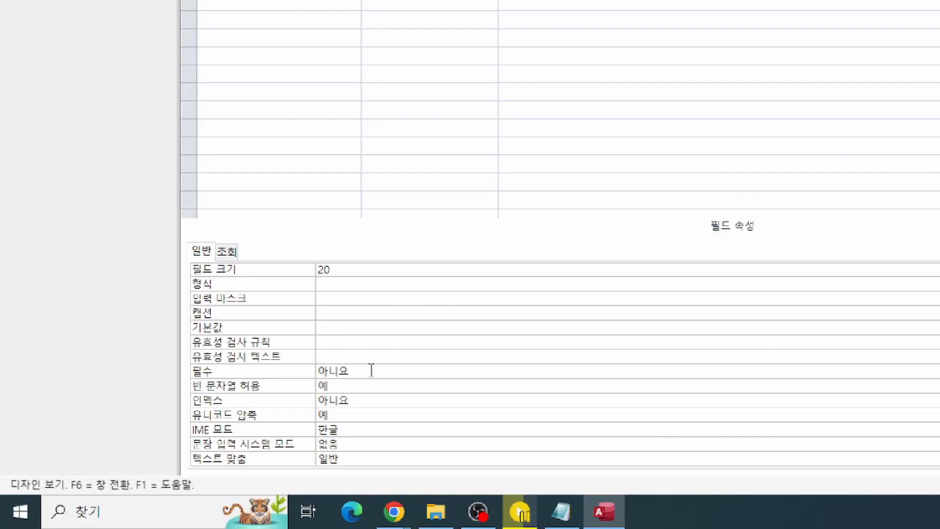
{"action": "left_click", "coordinate": [358, 397]}
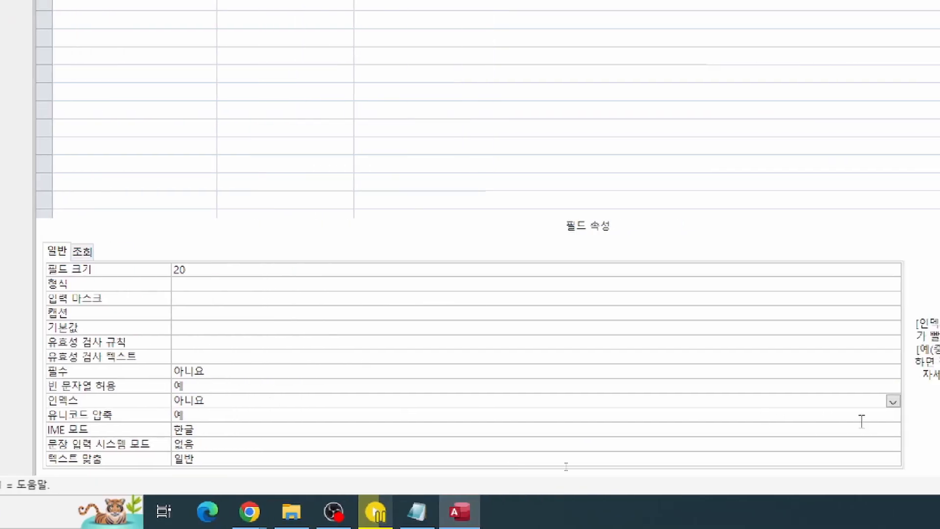
{"action": "left_click", "coordinate": [687, 402]}
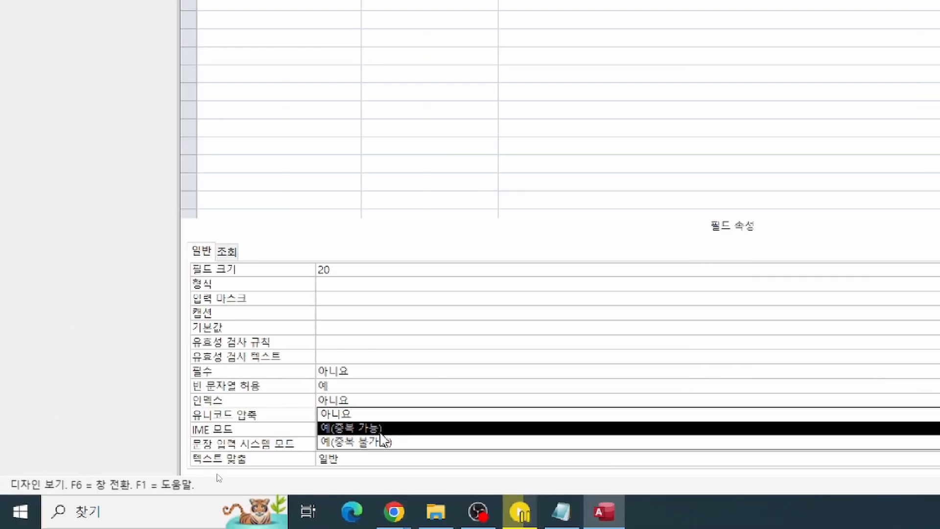
{"action": "left_click", "coordinate": [381, 429]}
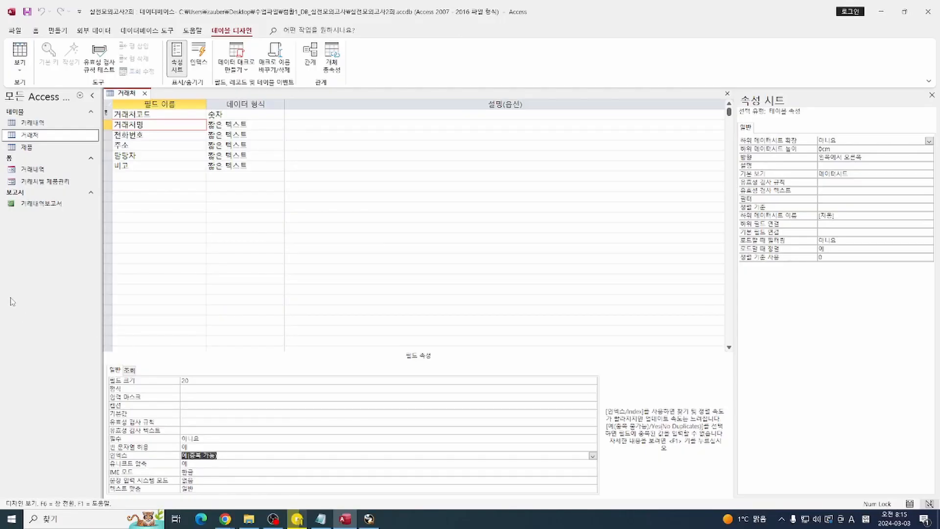
- Switch to Notepad and write the heading 전화번호 입력 마스크 with the requirements 8자리 / 숫자 / 필수 beneath it
{"action": "left_click", "coordinate": [122, 137]}
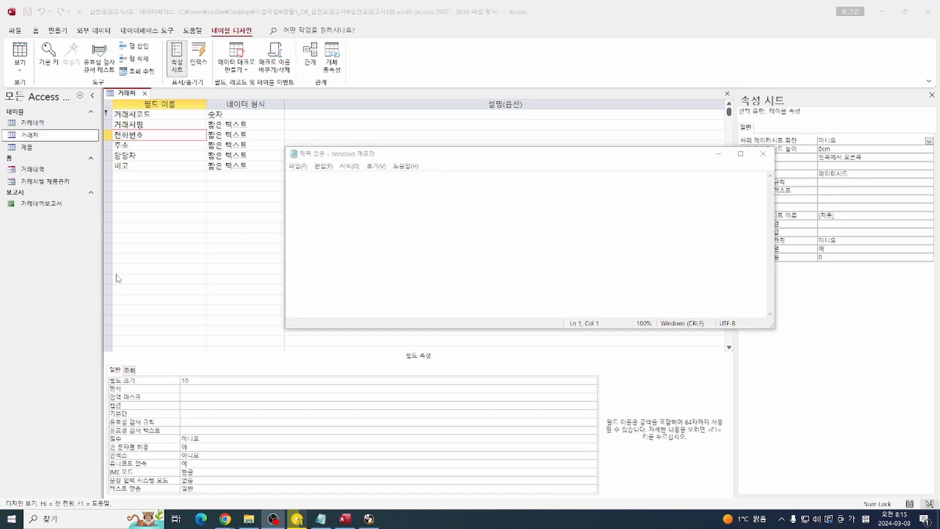
{"action": "left_click", "coordinate": [320, 210]}
{"action": "type", "text": "전"}
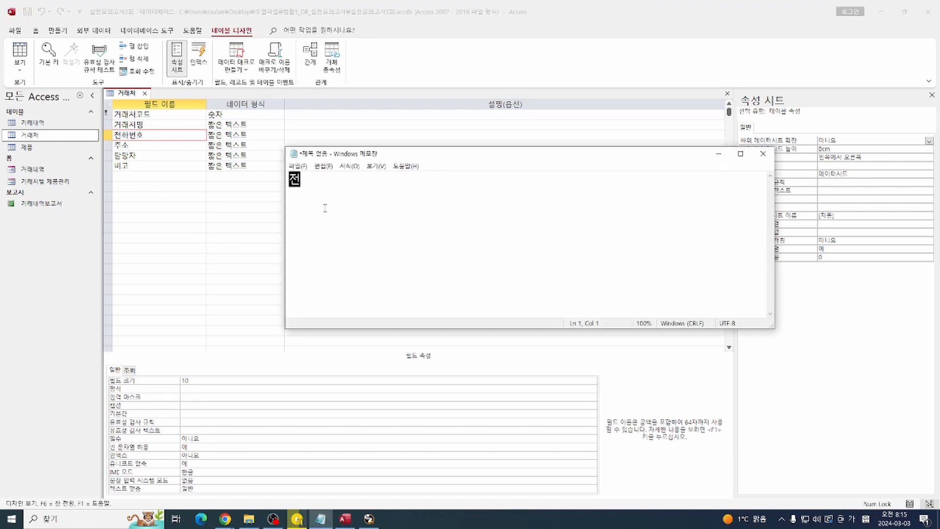
{"action": "type", "text": "화번호 입력 마스크"}
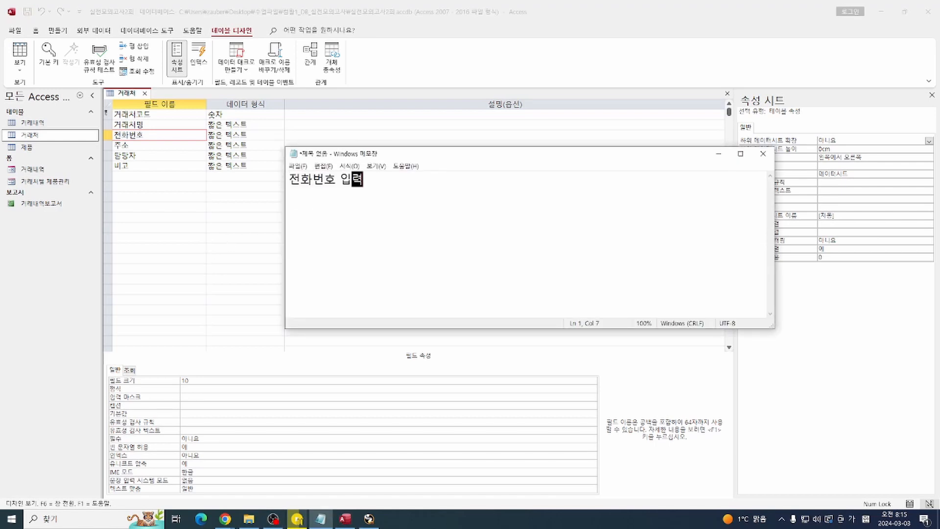
{"action": "key", "text": "Return"}
{"action": "key", "text": "Return"}
{"action": "type", "text": "8자리 / "}
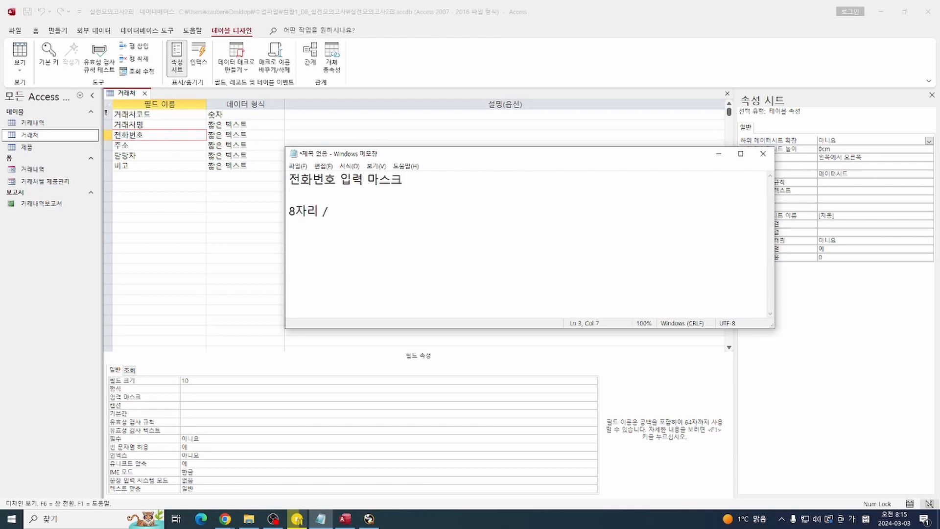
{"action": "type", "text": "숫자 / 필수"}
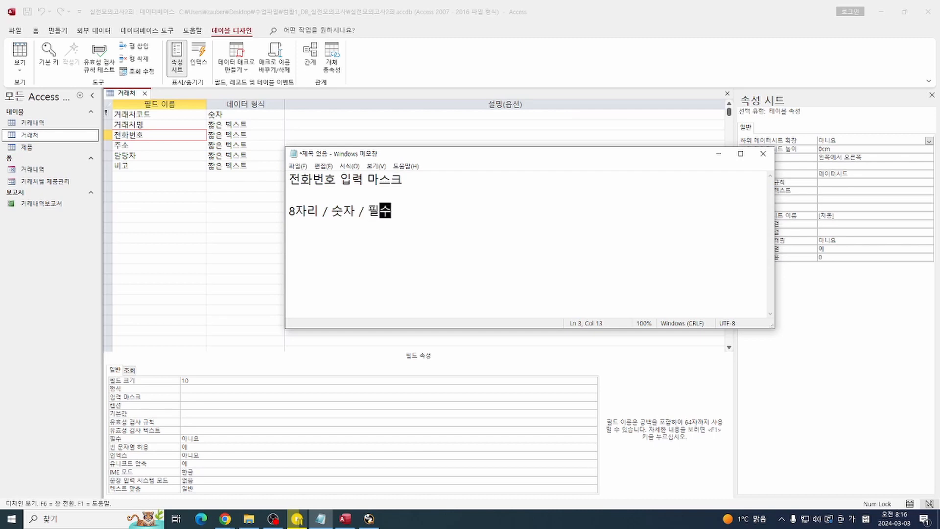
- Write the mask definition 0000-0000;0;0 below the requirements in the note
{"action": "key", "text": "Return"}
{"action": "key", "text": "Return"}
{"action": "type", "text": "0000-0000"}
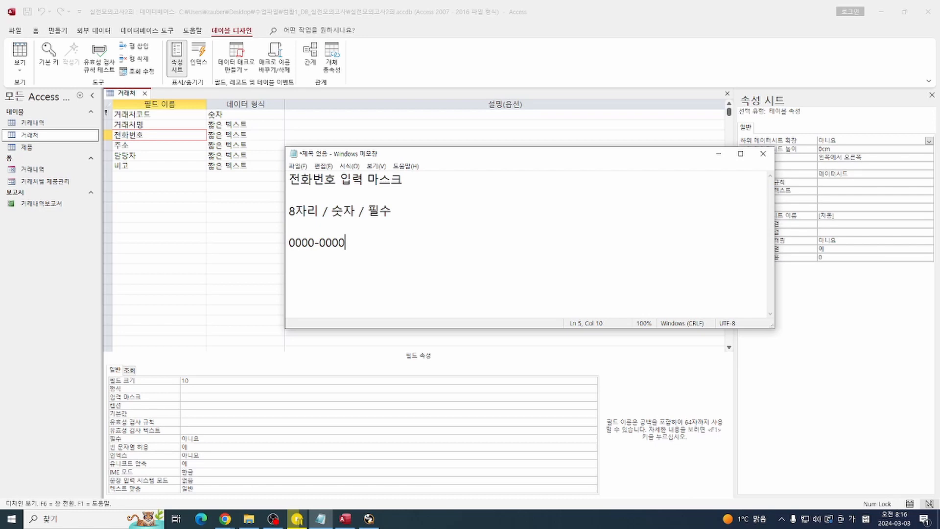
{"action": "type", "text": ";0"}
{"action": "type", "text": ";0"}
- Copy the mask definition 0000-0000;0;0 from Notepad into the input mask of the 전화번호 field in Access
{"action": "left_click_drag", "start_coordinate": [384, 240], "coordinate": [230, 252]}
{"action": "key", "text": "ctrl+c"}
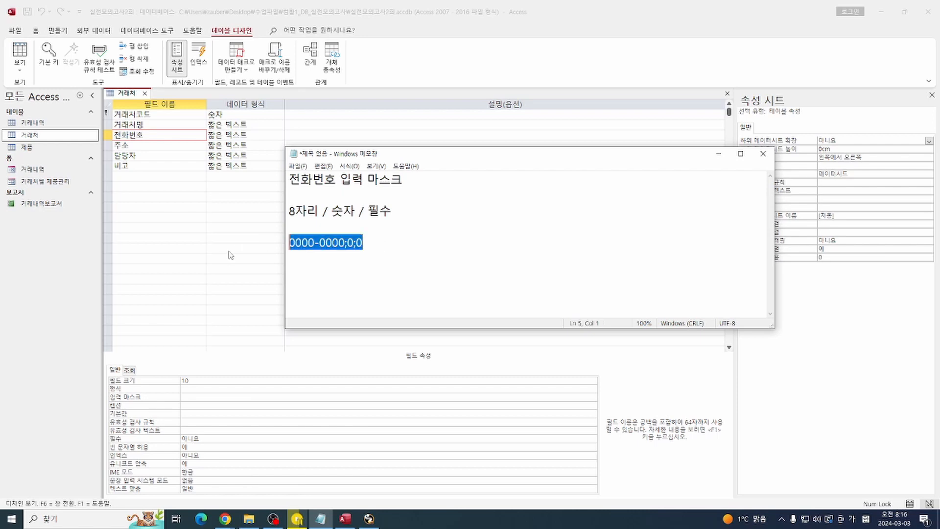
{"action": "left_click", "coordinate": [193, 398]}
{"action": "key", "text": "ctrl+v"}
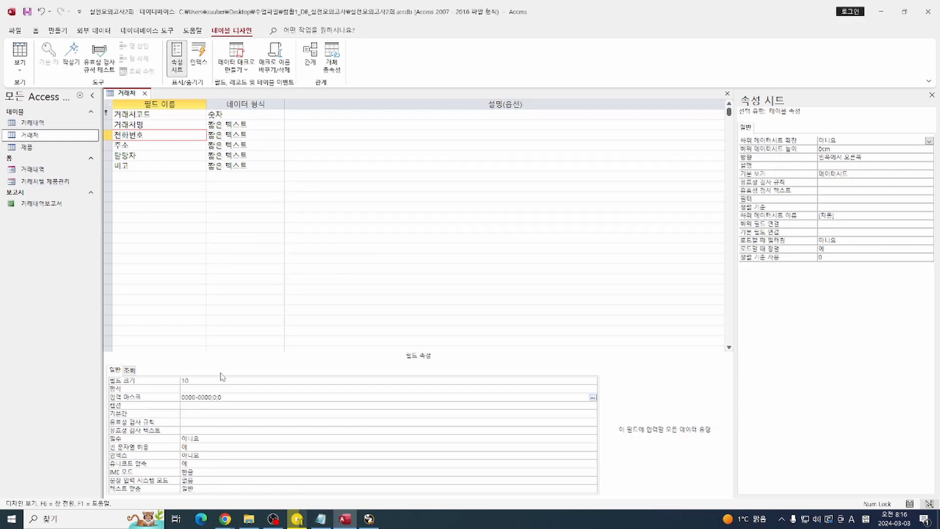
{"action": "key", "text": "Return"}
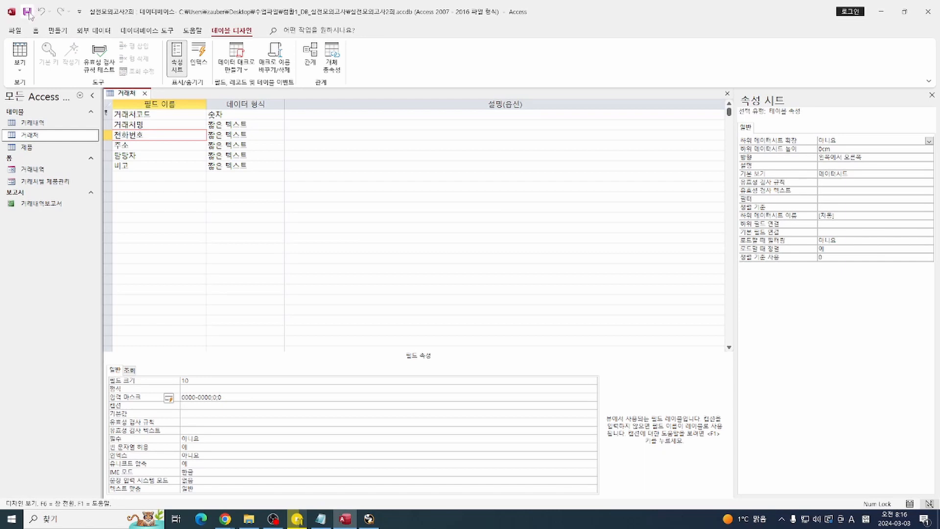
- Check how the input mask appears in a new record's 전화번호 cell in Datasheet View and return to Design View
{"action": "left_click", "coordinate": [20, 56]}
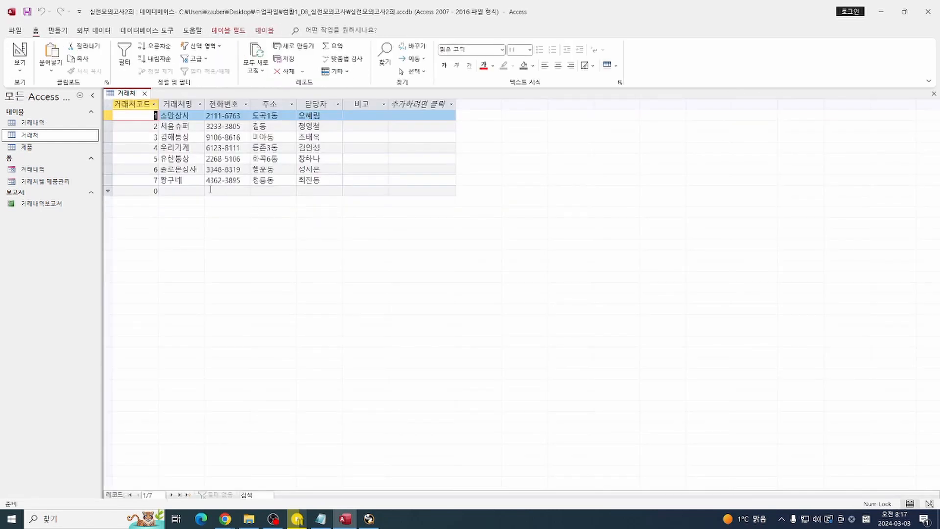
{"action": "left_click", "coordinate": [211, 190]}
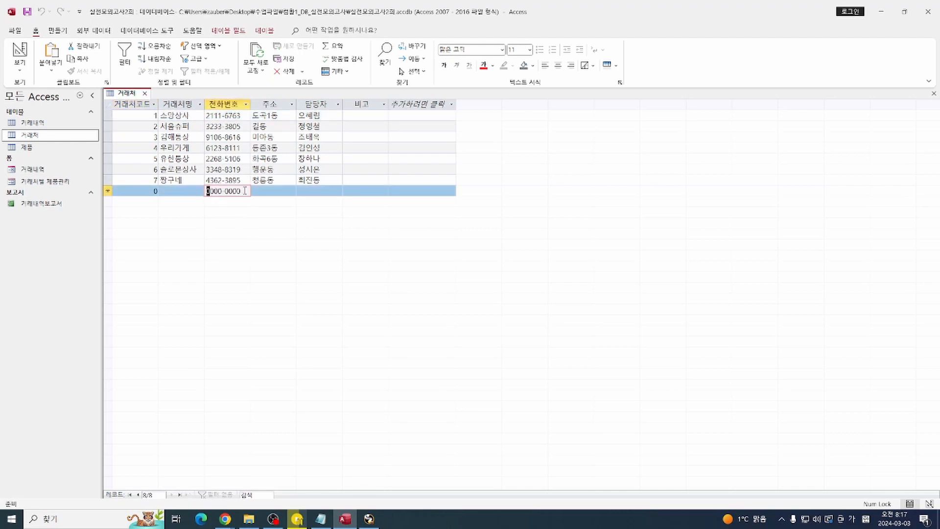
{"action": "left_click", "coordinate": [19, 55]}
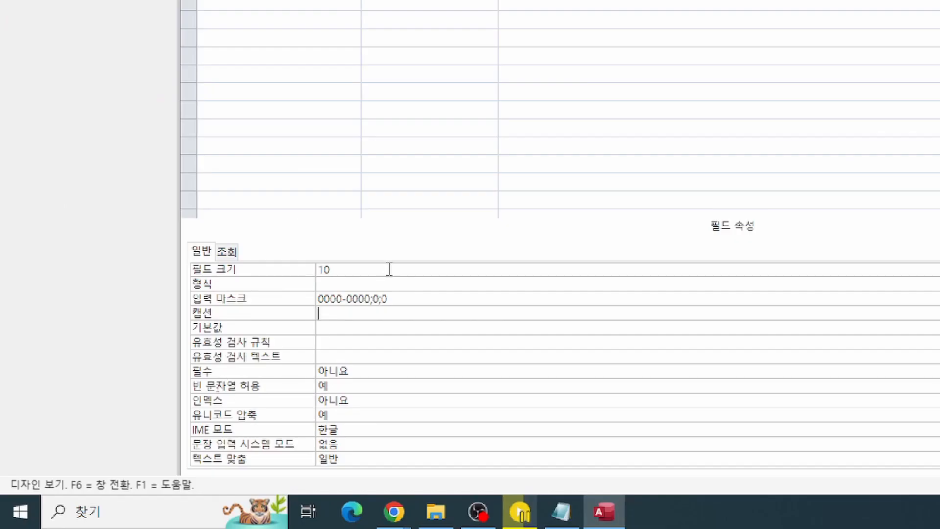
- Change the 전화번호 field's input mask to 0000-0000;0;* so the placeholder is an asterisk
{"action": "left_click", "coordinate": [403, 298]}
{"action": "key", "text": "BackSpace"}
{"action": "type", "text": "*"}
{"action": "key", "text": "Return"}
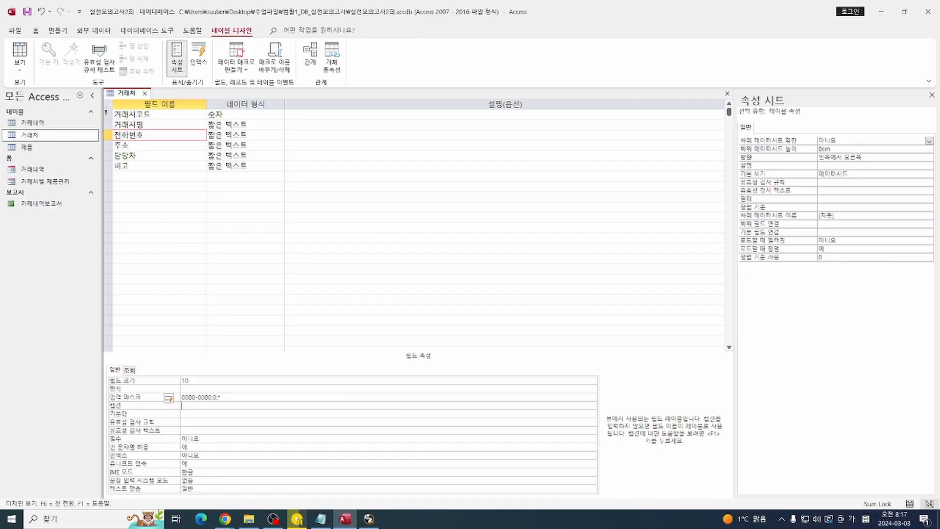
- Save the 거래처 table and examine the asterisk placeholder in a new record's 전화번호 cell, going back to Design View
{"action": "left_click", "coordinate": [20, 52]}
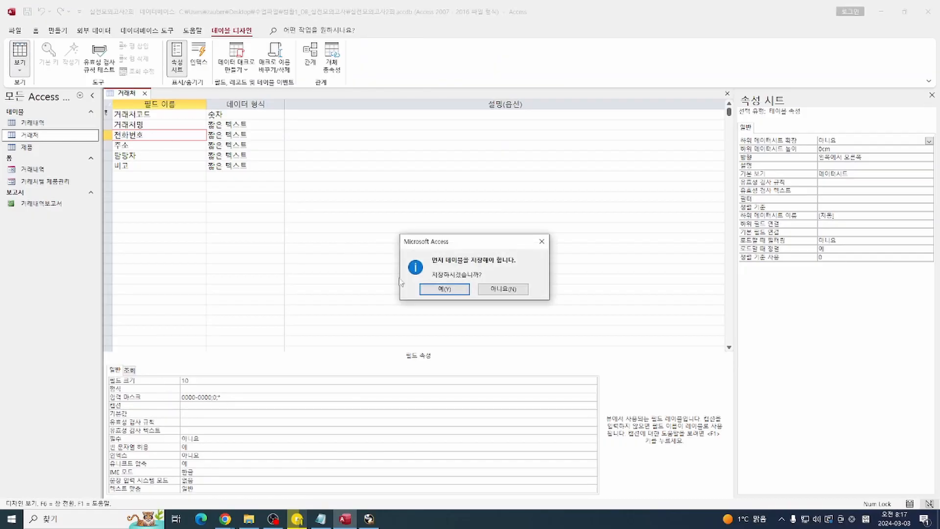
{"action": "left_click", "coordinate": [431, 288]}
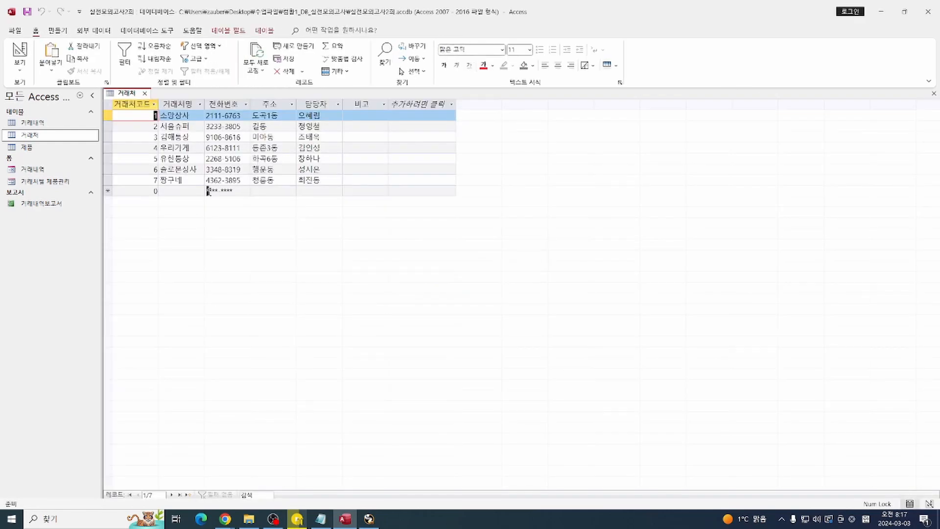
{"action": "left_click", "coordinate": [212, 191]}
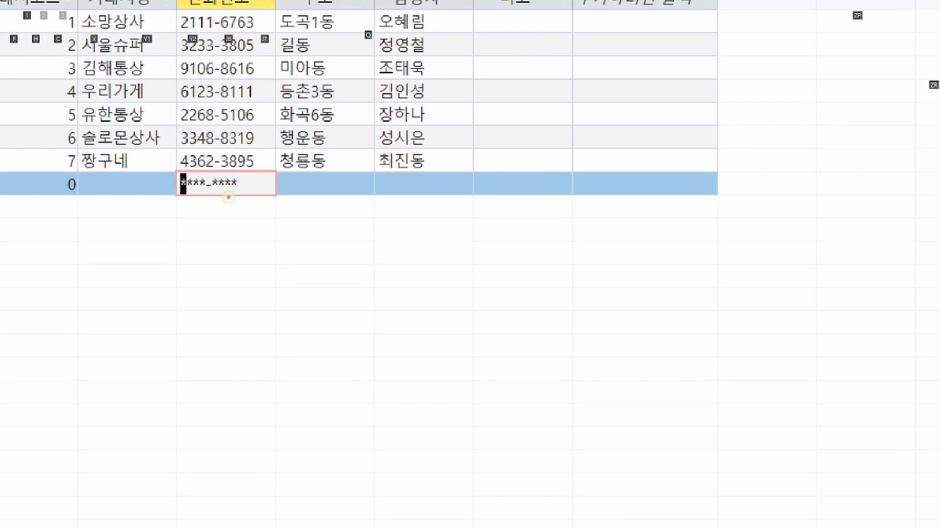
{"action": "key", "text": "alt"}
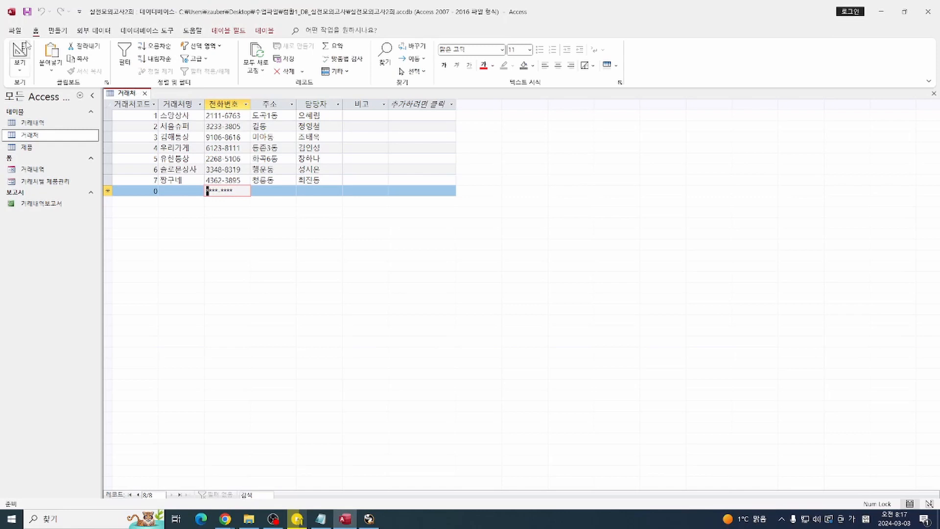
{"action": "left_click", "coordinate": [23, 48]}
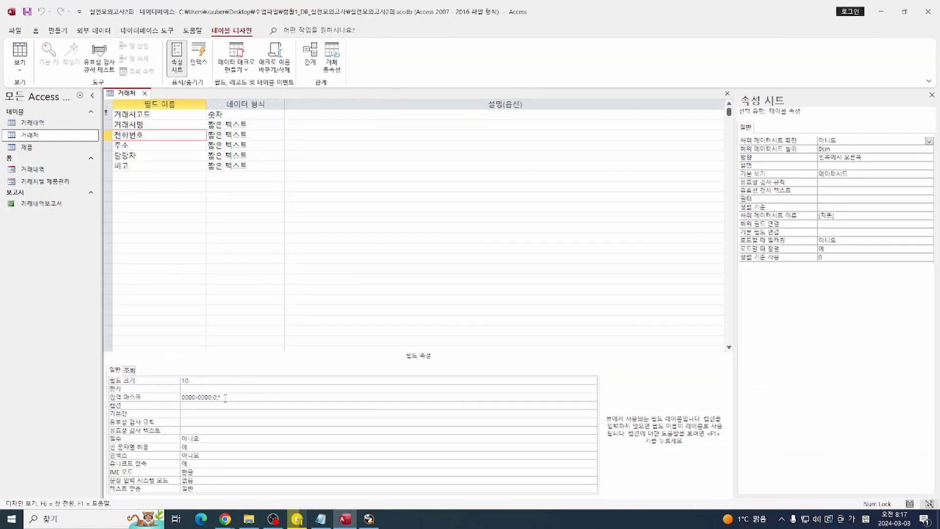
{"action": "left_click", "coordinate": [19, 53]}
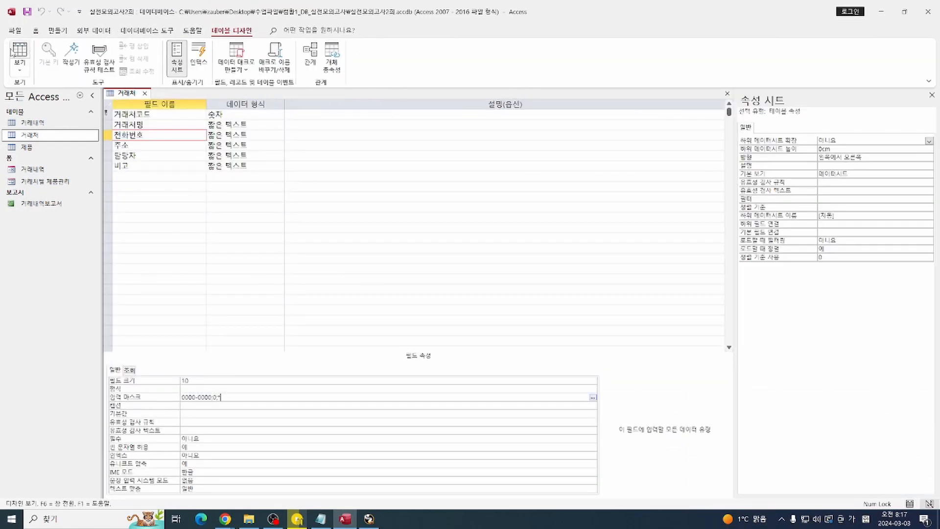
{"action": "left_click", "coordinate": [214, 191]}
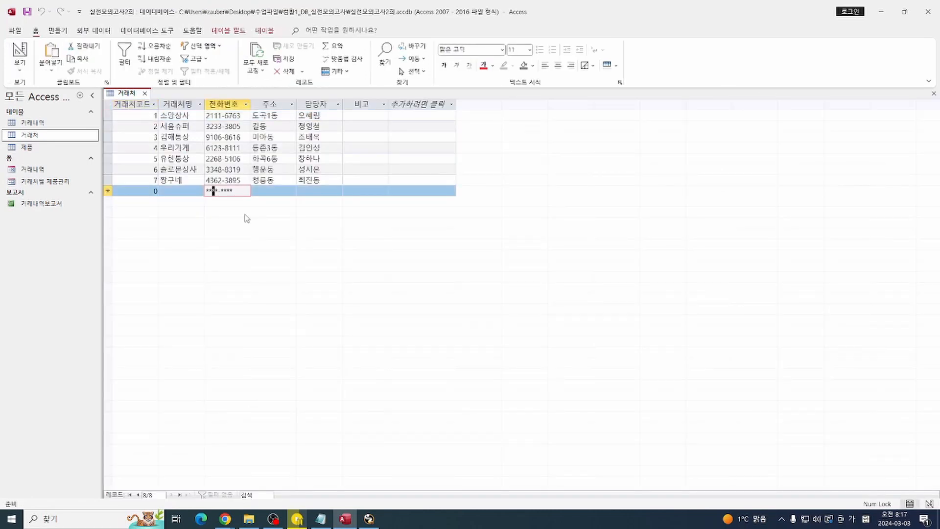
{"action": "left_click", "coordinate": [20, 53]}
- Set the 전화번호 input mask back to 0000-0000;0;0, save the table and check the mask in a new record
{"action": "left_click", "coordinate": [232, 390]}
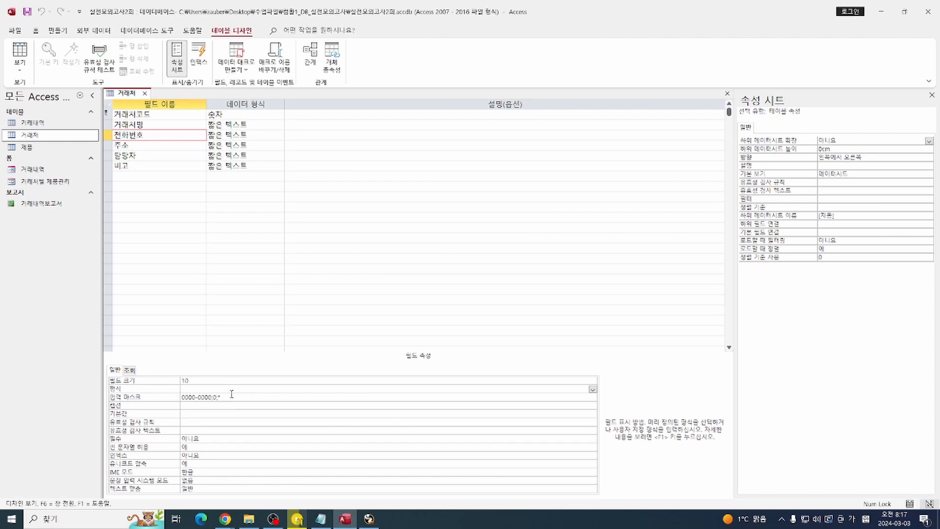
{"action": "left_click", "coordinate": [232, 394]}
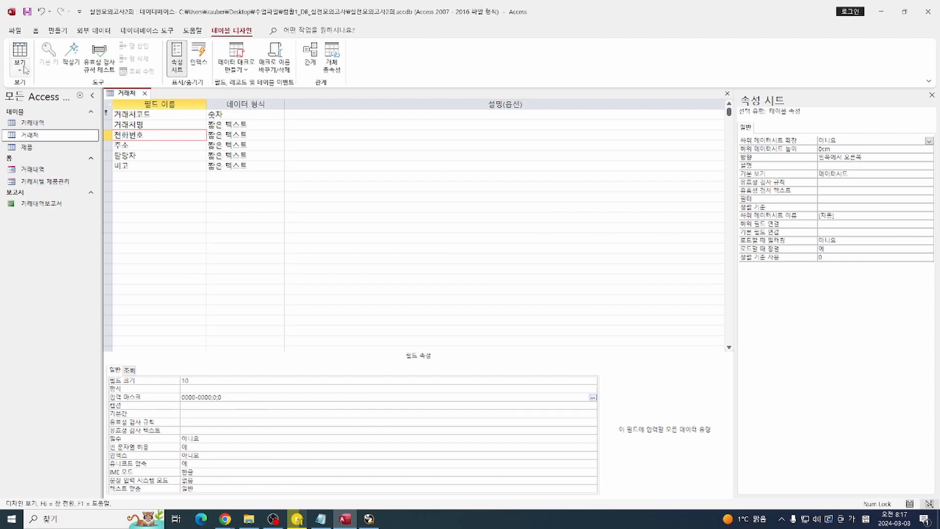
{"action": "left_click", "coordinate": [27, 11]}
{"action": "left_click", "coordinate": [20, 53]}
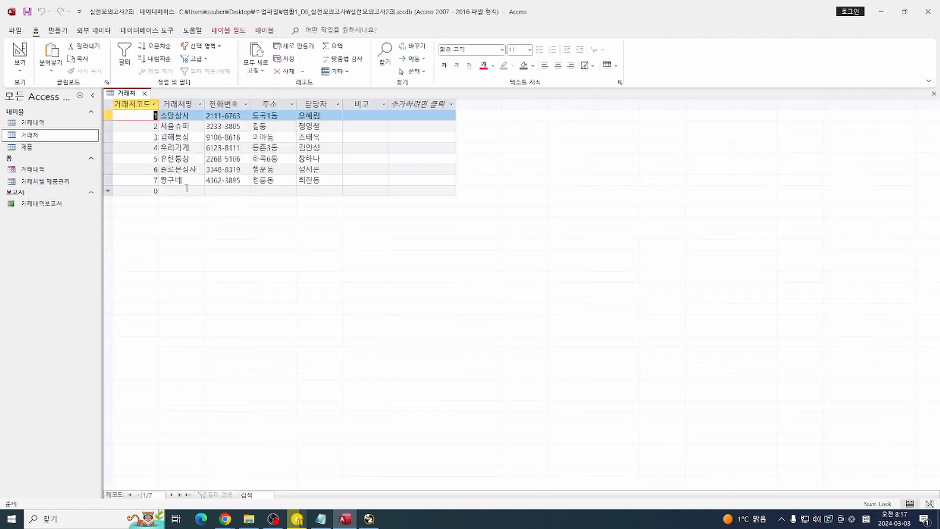
{"action": "left_click", "coordinate": [216, 191]}
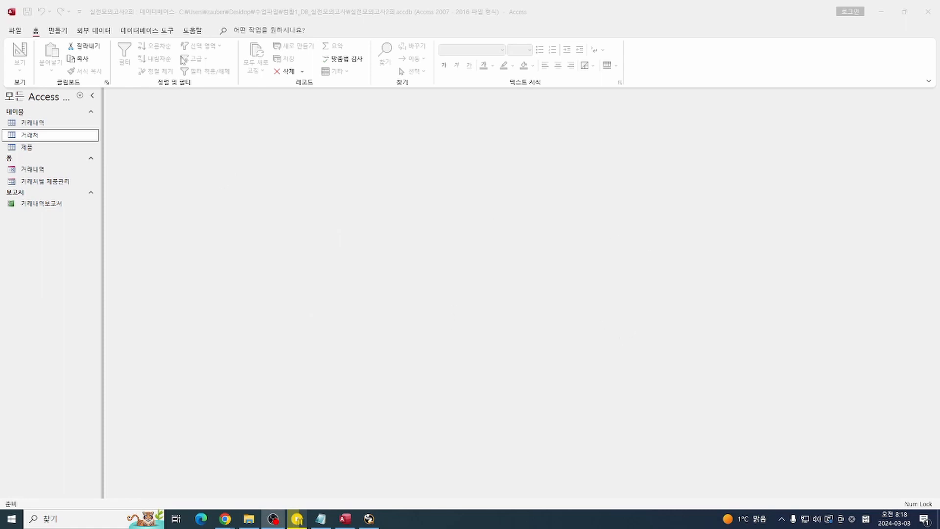
- Open the Relationships window and add the 거래내역, 제품 and 거래처 tables to it
{"action": "left_click", "coordinate": [141, 31]}
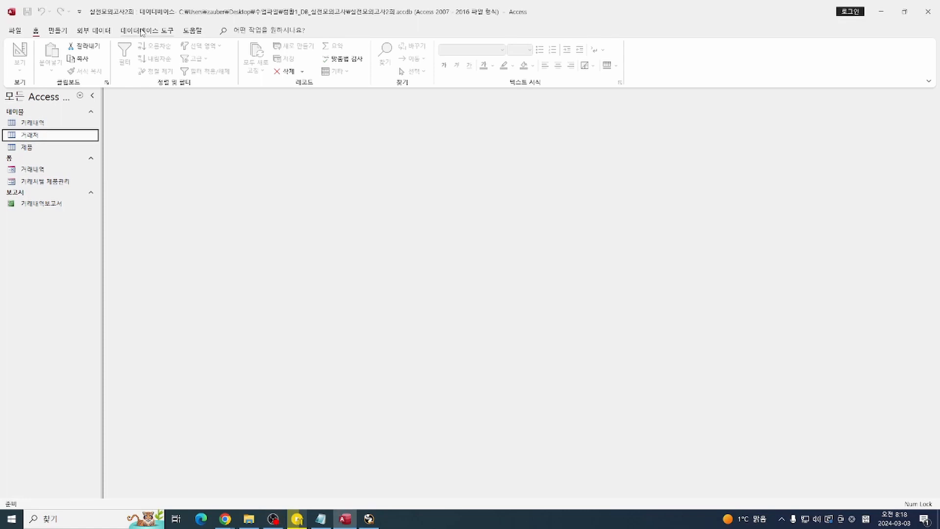
{"action": "left_click", "coordinate": [115, 58]}
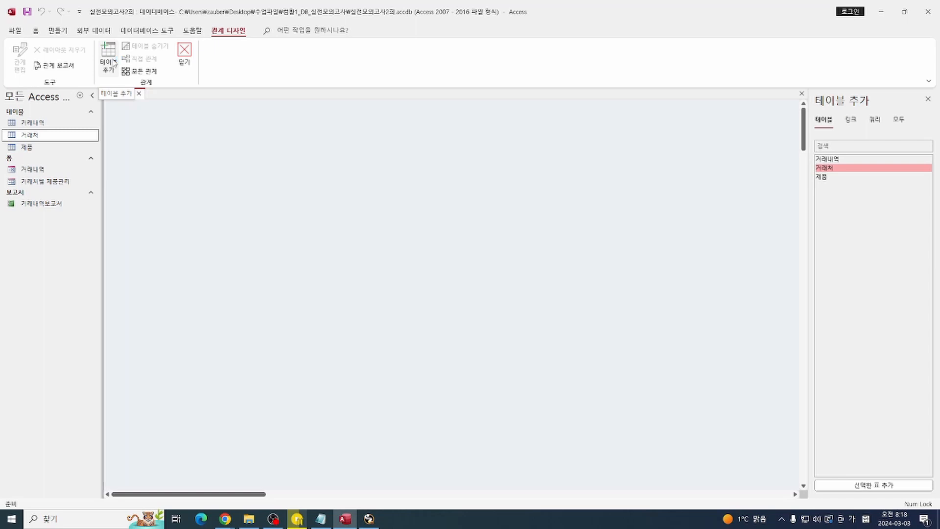
{"action": "double_click", "coordinate": [827, 160]}
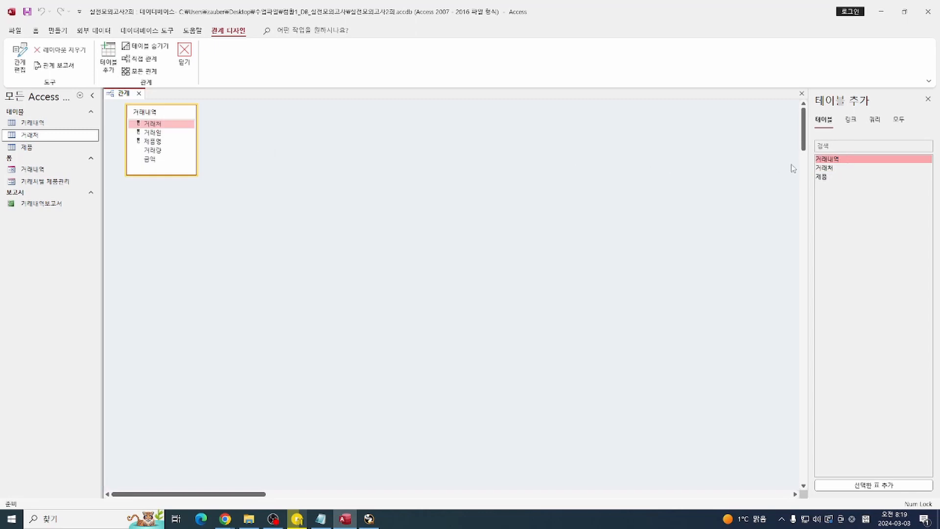
{"action": "double_click", "coordinate": [826, 178]}
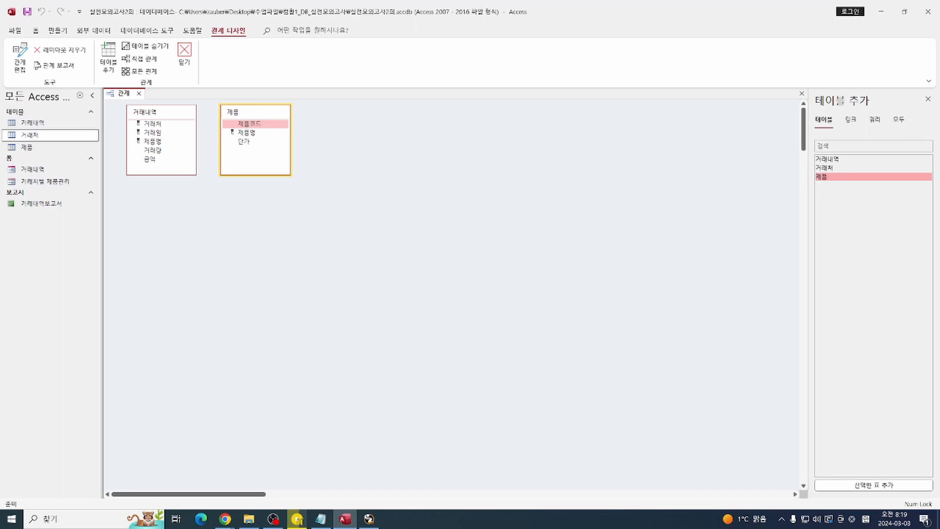
{"action": "double_click", "coordinate": [839, 168]}
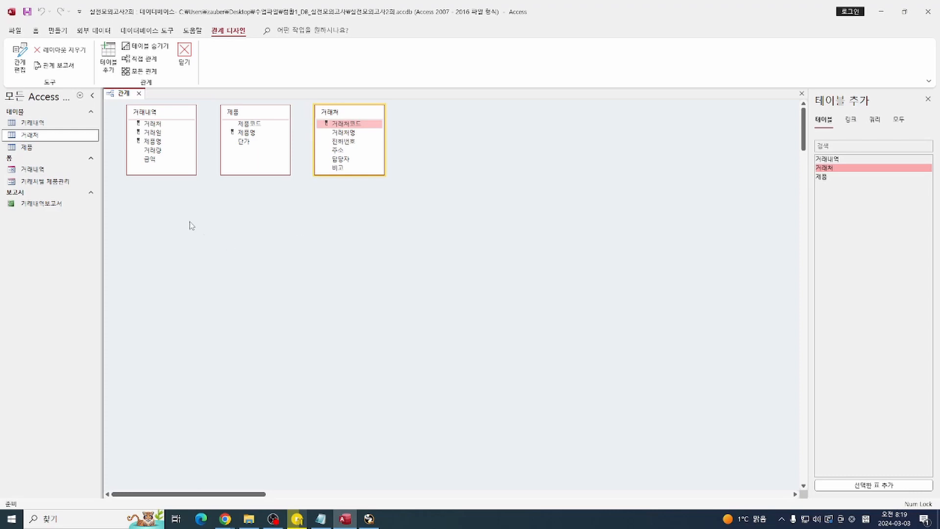
{"action": "left_click", "coordinate": [157, 142]}
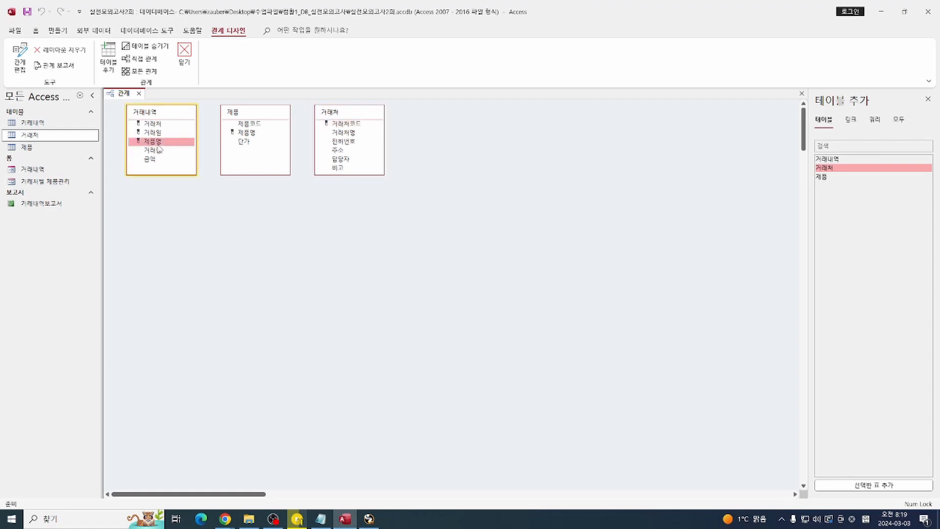
{"action": "left_click", "coordinate": [254, 133]}
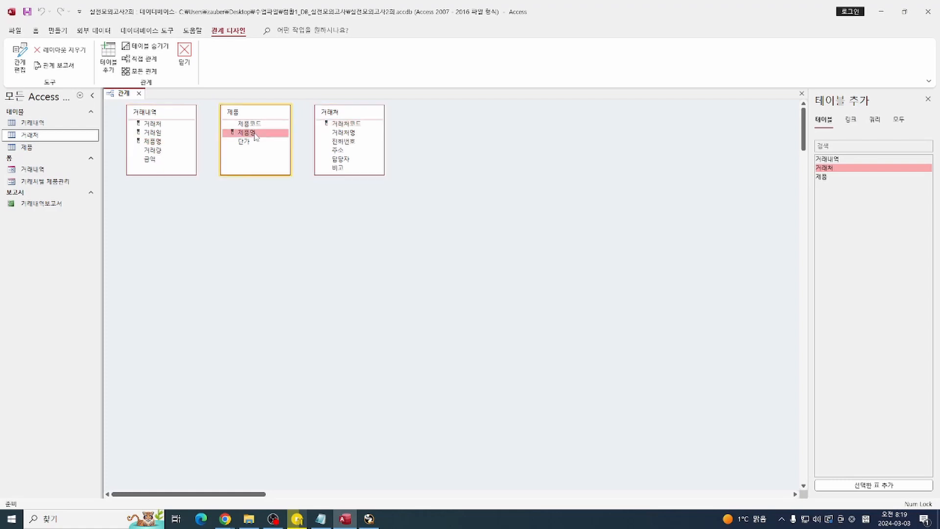
{"action": "key", "text": "ctrl+2"}
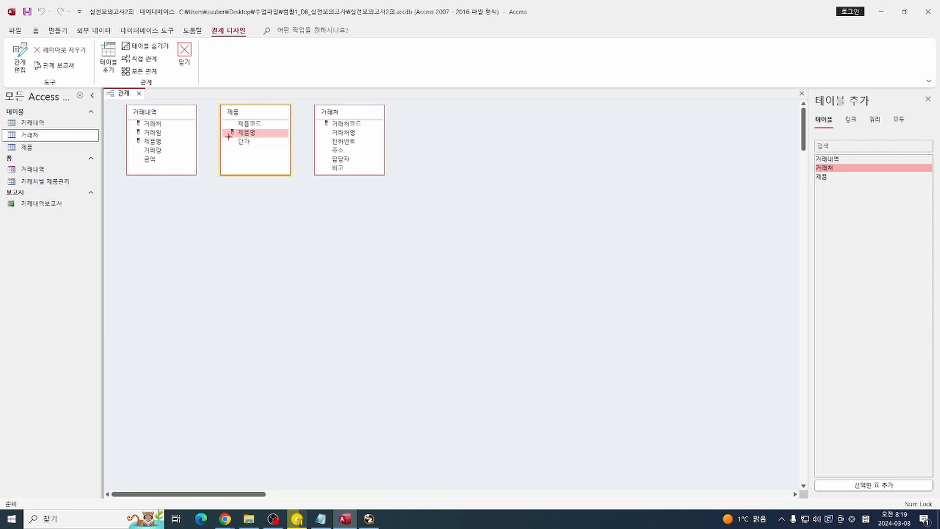
{"action": "left_click_drag", "start_coordinate": [229, 137], "coordinate": [179, 144]}
{"action": "mouse_move", "coordinate": [224, 119]}
{"action": "left_mouse_down"}
{"action": "mouse_move", "coordinate": [245, 132]}
{"action": "mouse_move", "coordinate": [169, 129]}
{"action": "mouse_move", "coordinate": [158, 147]}
{"action": "mouse_move", "coordinate": [175, 136]}
{"action": "left_mouse_up"}
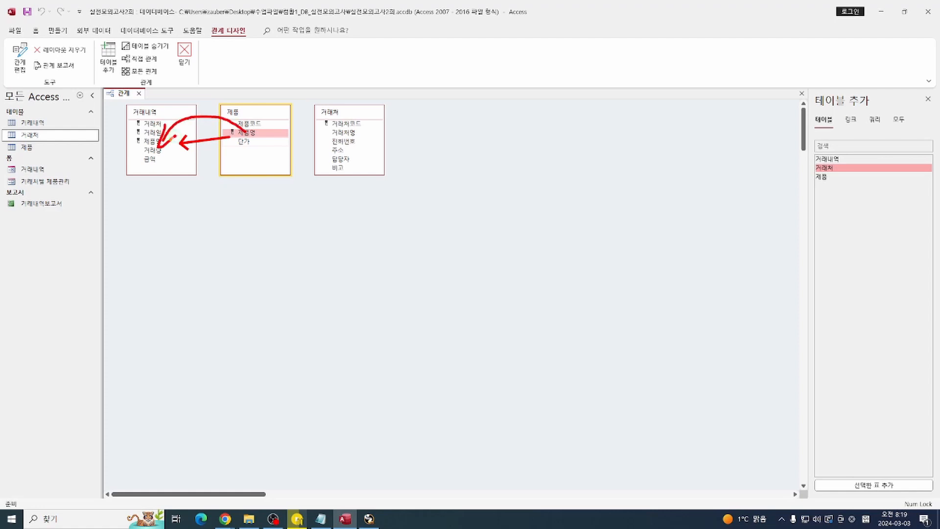
{"action": "key", "text": "Escape"}
- Relate 제품.제품명 to 거래내역.제품명, enforcing referential integrity (항상 참조 무결성 유지) and cascading field updates (관련 필드 모두 업데이트)
{"action": "left_click", "coordinate": [249, 131]}
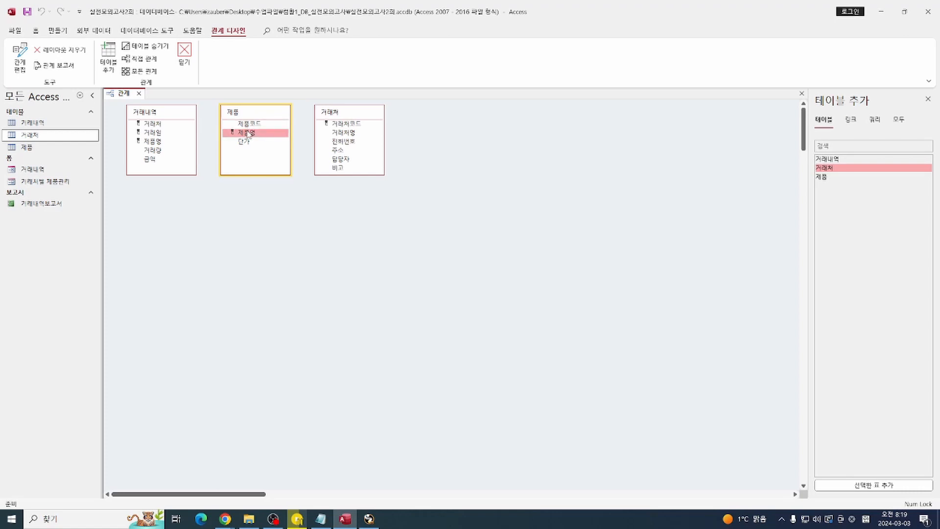
{"action": "left_click_drag", "start_coordinate": [248, 133], "coordinate": [156, 142]}
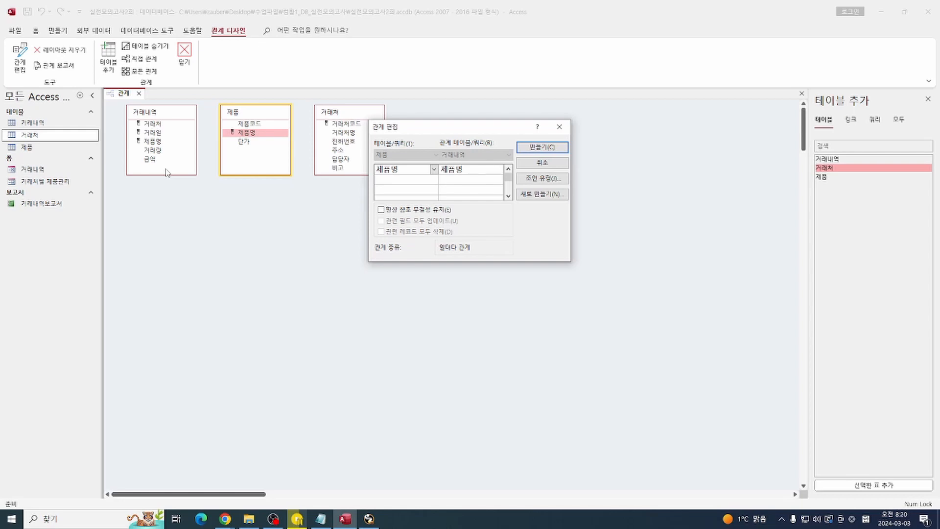
{"action": "left_click", "coordinate": [402, 212]}
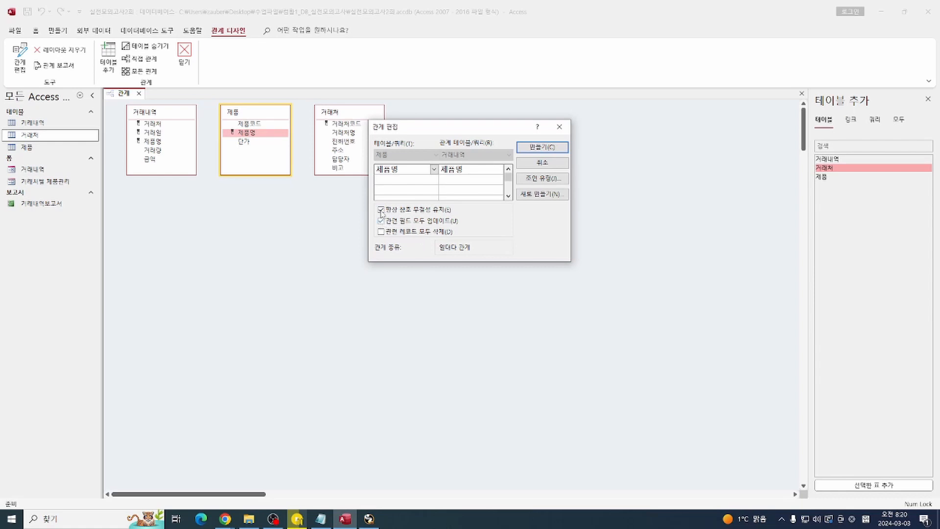
{"action": "left_click", "coordinate": [382, 221]}
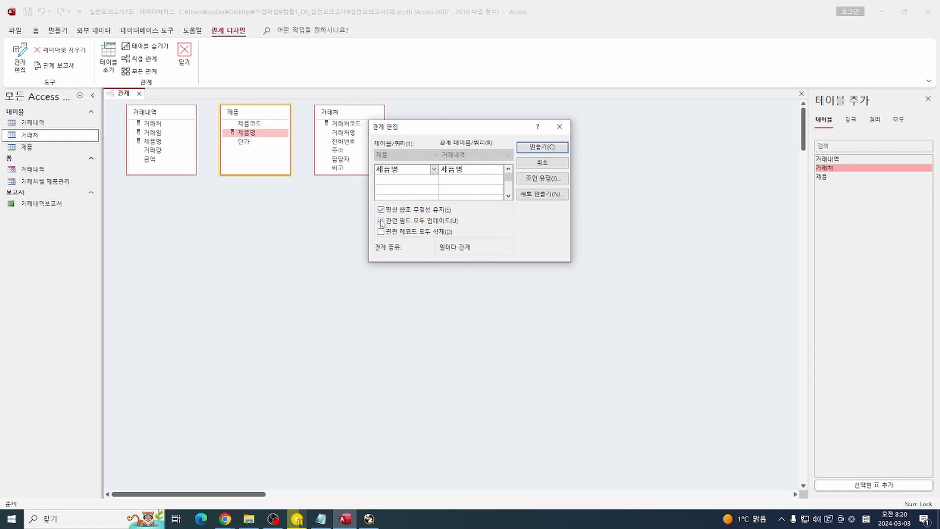
{"action": "left_click", "coordinate": [543, 147]}
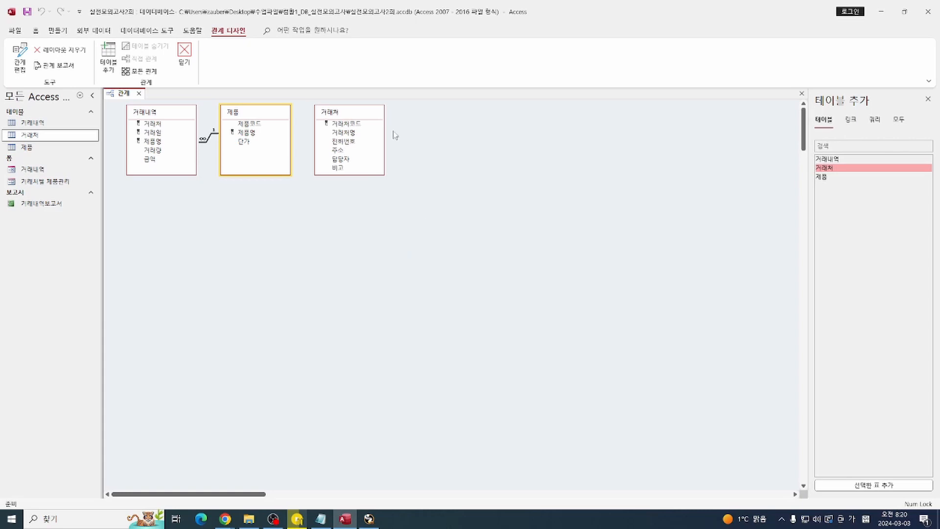
- Rearrange the table boxes in the relationship diagram so that 거래내역 sits between 제품 and 거래처
{"action": "left_click_drag", "start_coordinate": [281, 116], "coordinate": [194, 187]}
{"action": "left_click_drag", "start_coordinate": [171, 116], "coordinate": [273, 118]}
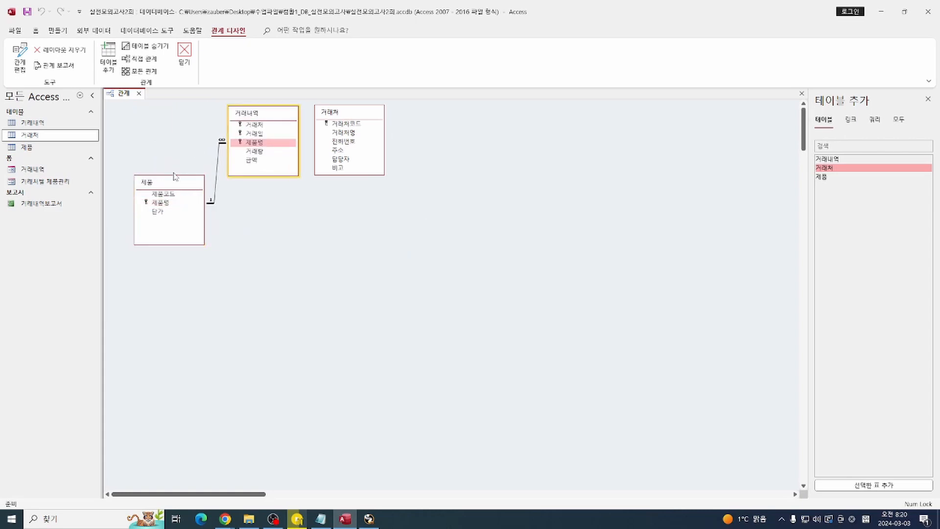
{"action": "left_click_drag", "start_coordinate": [169, 184], "coordinate": [167, 117]}
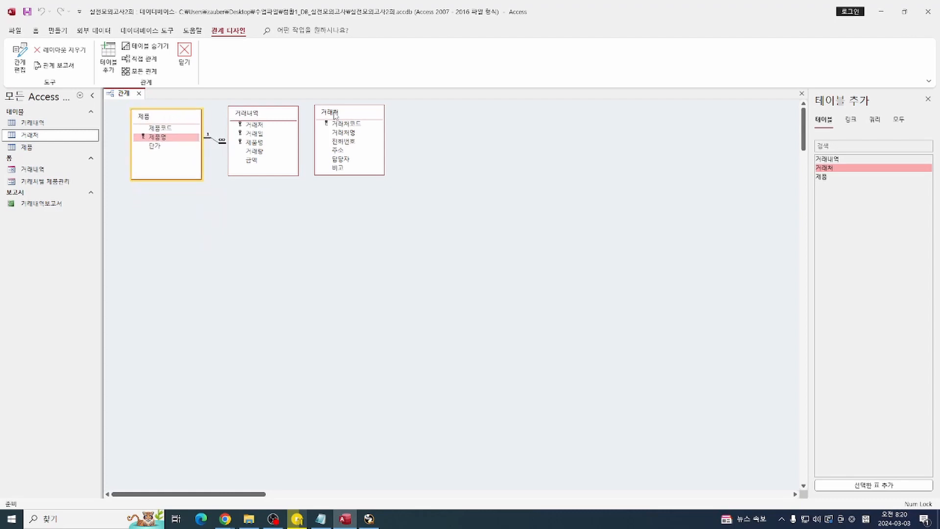
{"action": "left_click_drag", "start_coordinate": [354, 118], "coordinate": [373, 120]}
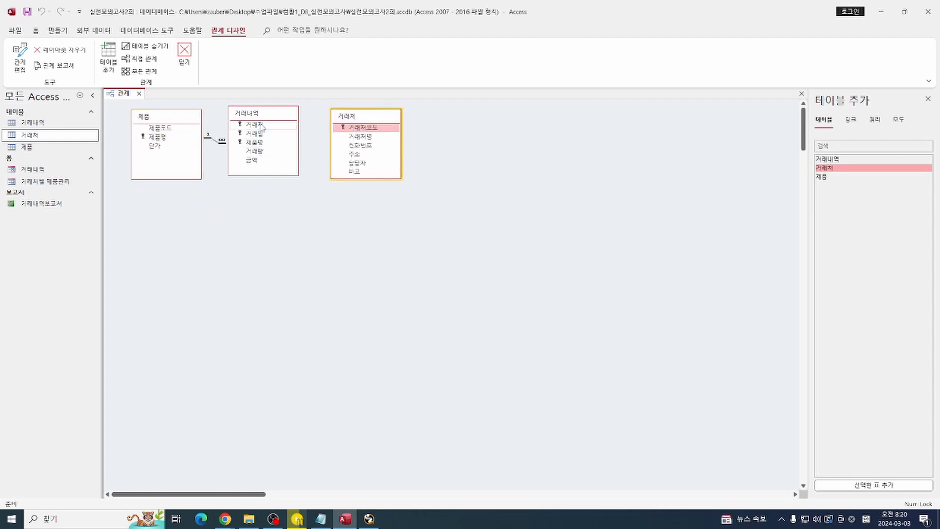
- Relate 거래처.거래처코드 to 거래내역.거래처 with referential integrity and cascading field updates, and close the Relationships window
{"action": "left_click", "coordinate": [262, 125]}
{"action": "mouse_move", "coordinate": [262, 126]}
{"action": "left_mouse_down"}
{"action": "mouse_move", "coordinate": [279, 147]}
{"action": "mouse_move", "coordinate": [368, 129]}
{"action": "mouse_move", "coordinate": [277, 126]}
{"action": "left_mouse_up"}
{"action": "key", "text": "Escape"}
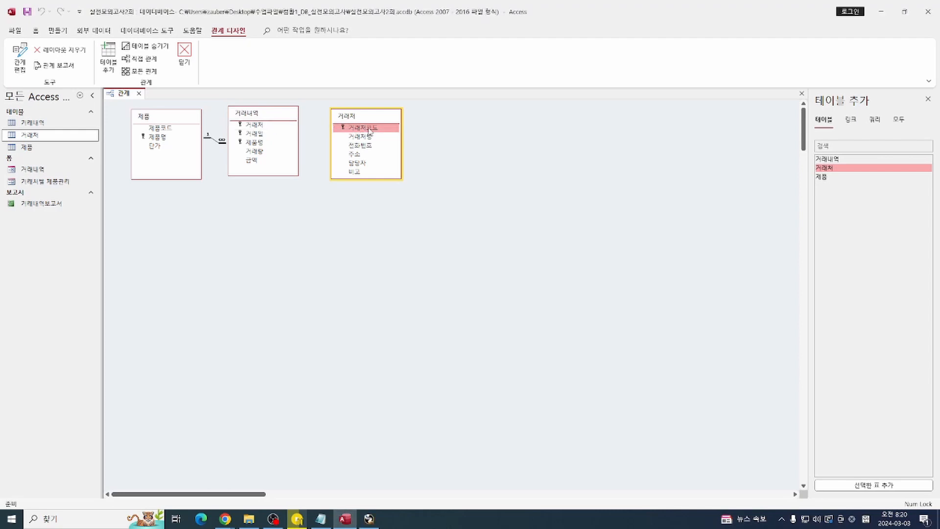
{"action": "mouse_move", "coordinate": [368, 129]}
{"action": "left_mouse_down"}
{"action": "mouse_move", "coordinate": [346, 115]}
{"action": "mouse_move", "coordinate": [281, 109]}
{"action": "mouse_move", "coordinate": [256, 126]}
{"action": "left_mouse_up"}
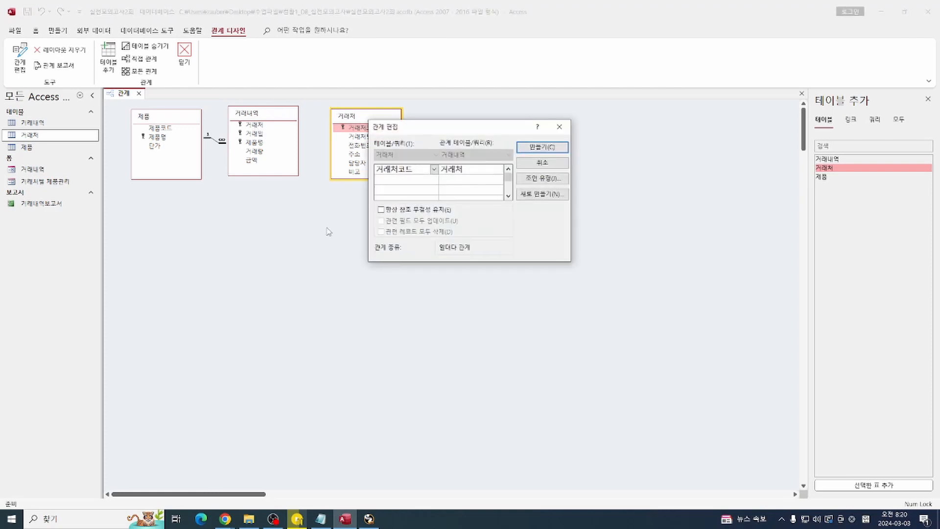
{"action": "left_click", "coordinate": [406, 210]}
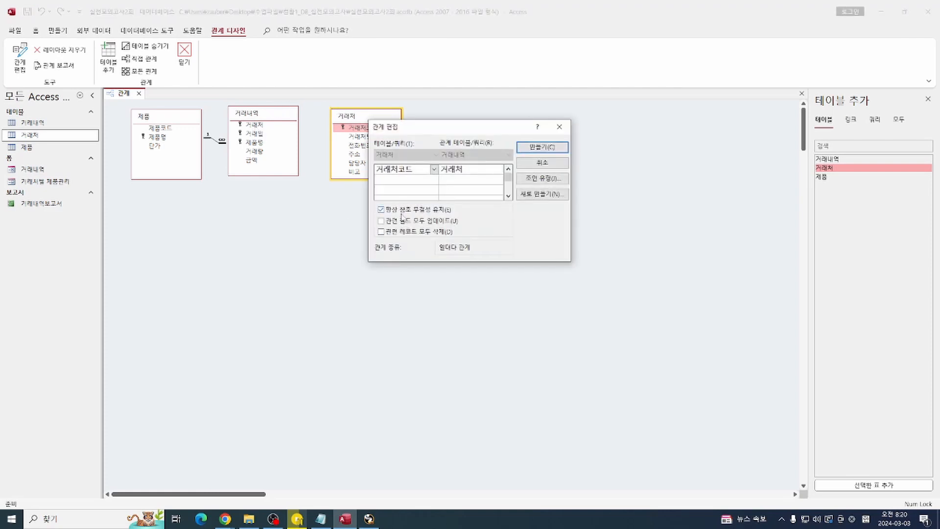
{"action": "left_click", "coordinate": [410, 223]}
{"action": "left_click", "coordinate": [543, 148]}
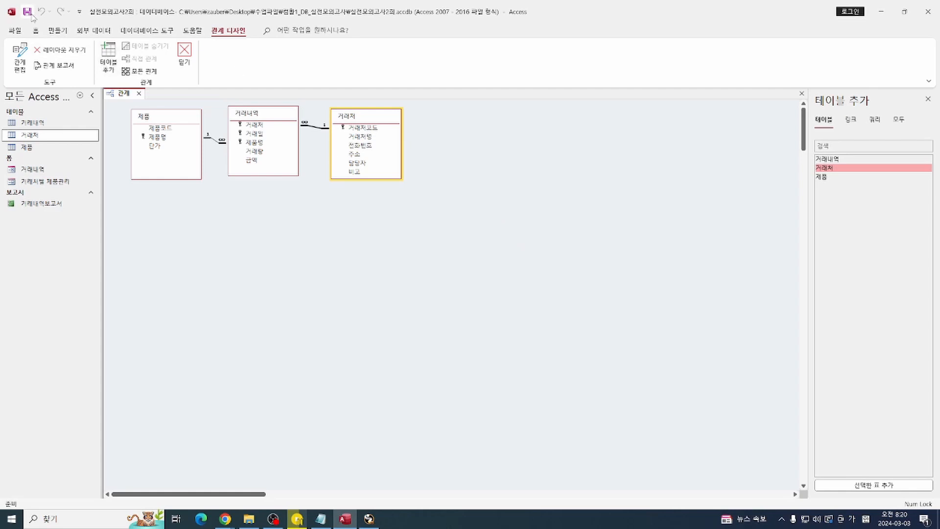
{"action": "left_click", "coordinate": [184, 50]}
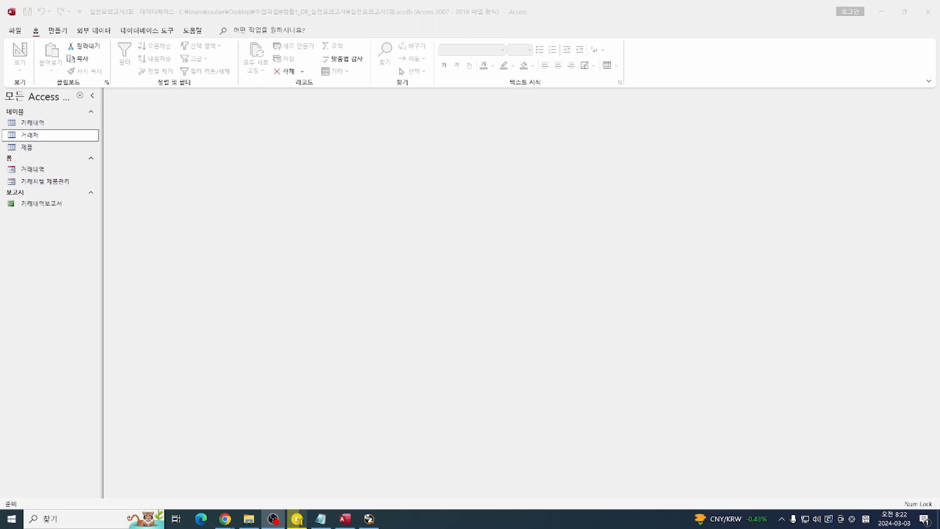
- Switch to File Explorer, open the 추가제품 workbook from C:\DB in Excel, and enable editing
{"action": "left_click", "coordinate": [249, 518]}
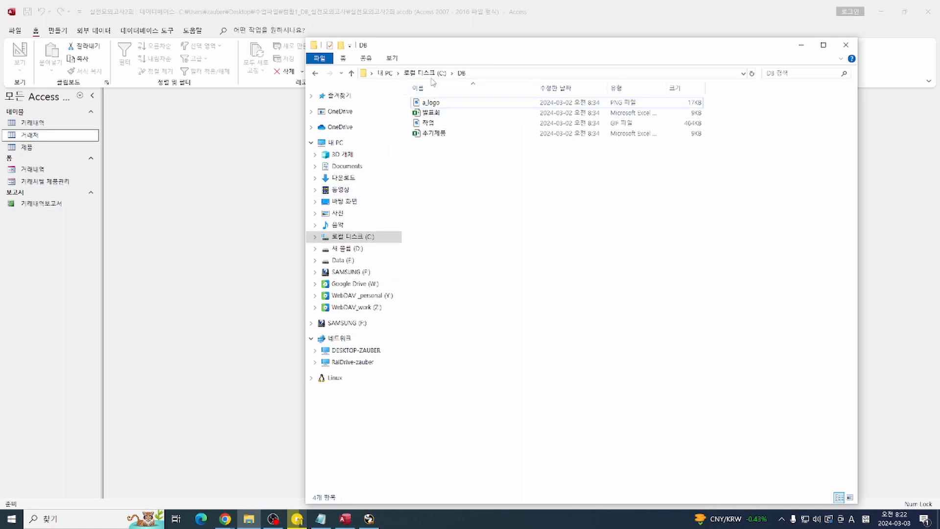
{"action": "left_click", "coordinate": [439, 137]}
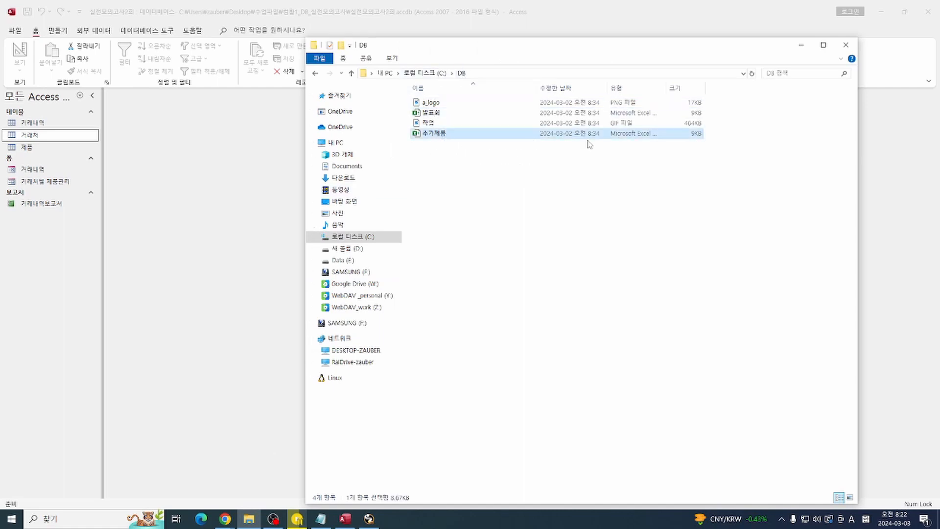
{"action": "double_click", "coordinate": [463, 139]}
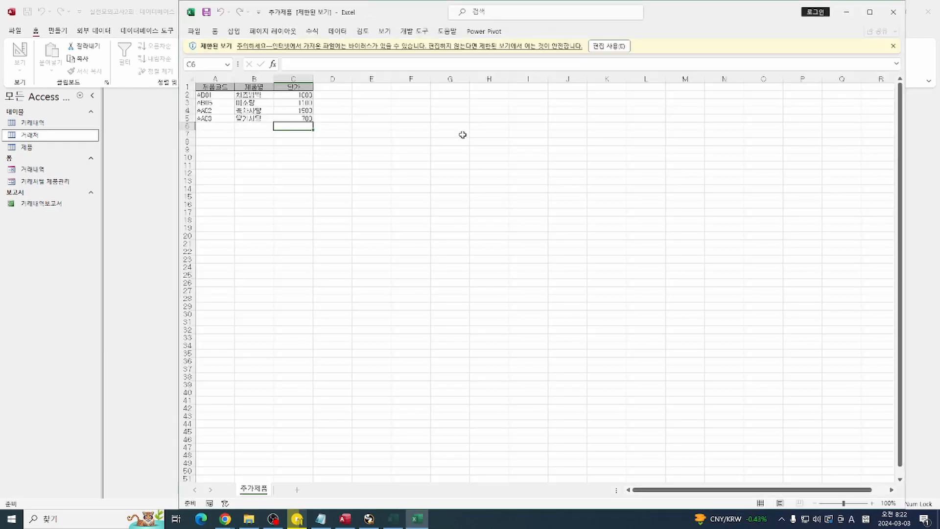
{"action": "left_click", "coordinate": [609, 47]}
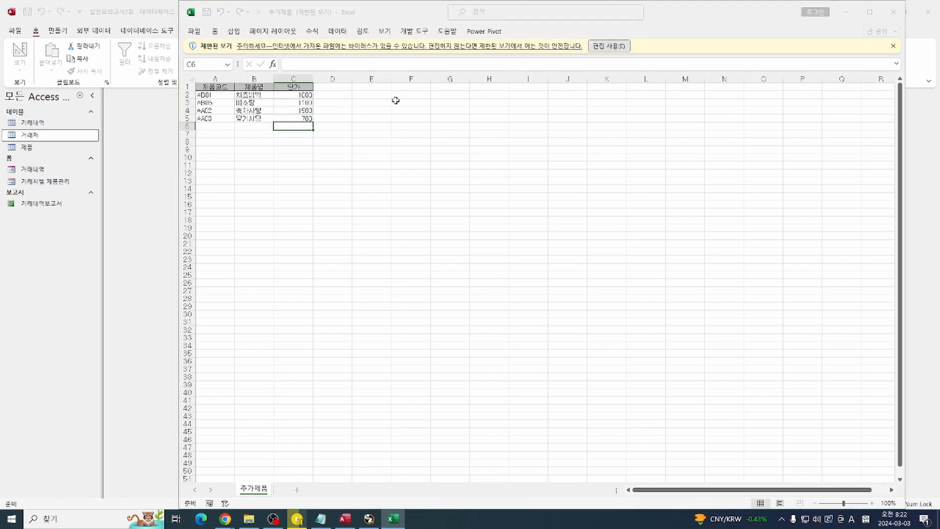
{"action": "left_click", "coordinate": [768, 31]}
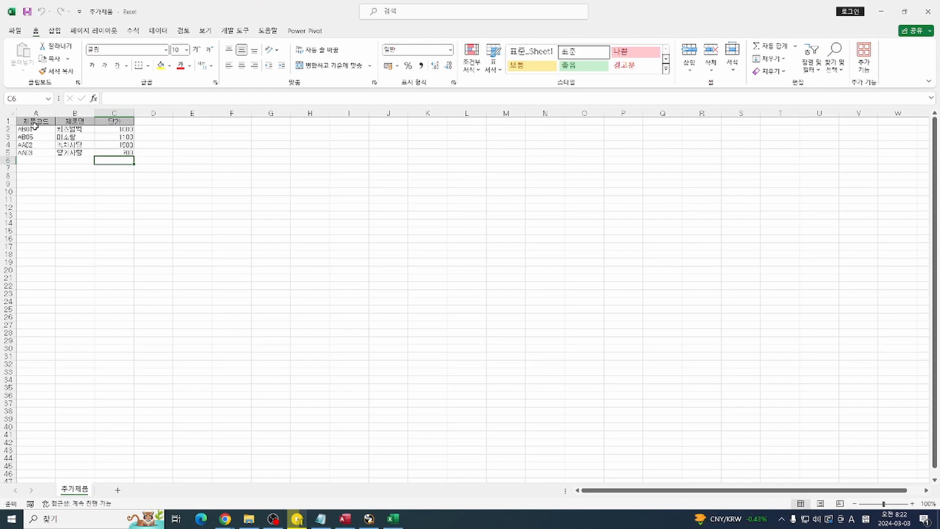
- Examine the 제품코드, 제품명 and 단가 columns of the 추가제품 sheet, closing the workbook and returning to Access
{"action": "left_click_drag", "start_coordinate": [35, 122], "coordinate": [107, 160]}
{"action": "scroll", "coordinate": [107, 160], "scroll_direction": "up", "scroll_amount": 9}
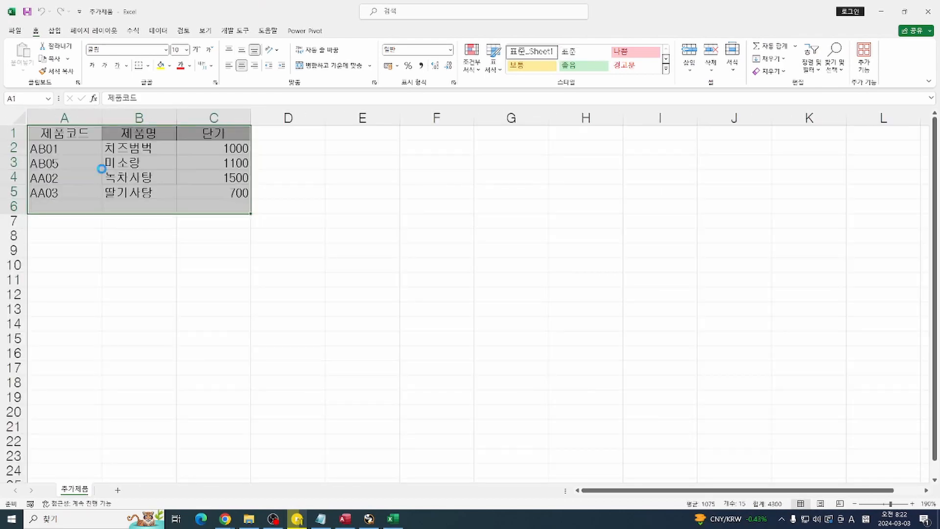
{"action": "left_click", "coordinate": [102, 169], "text": "ctrl"}
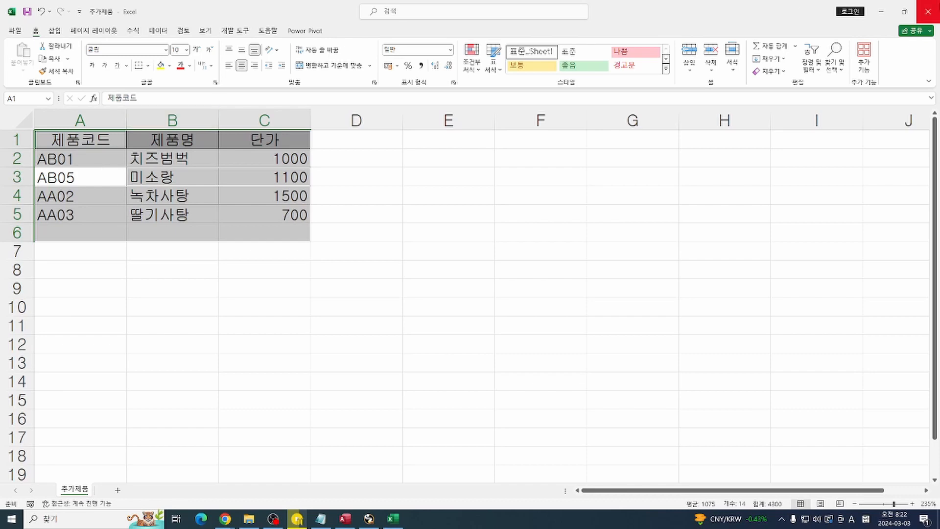
{"action": "left_click", "coordinate": [928, 11]}
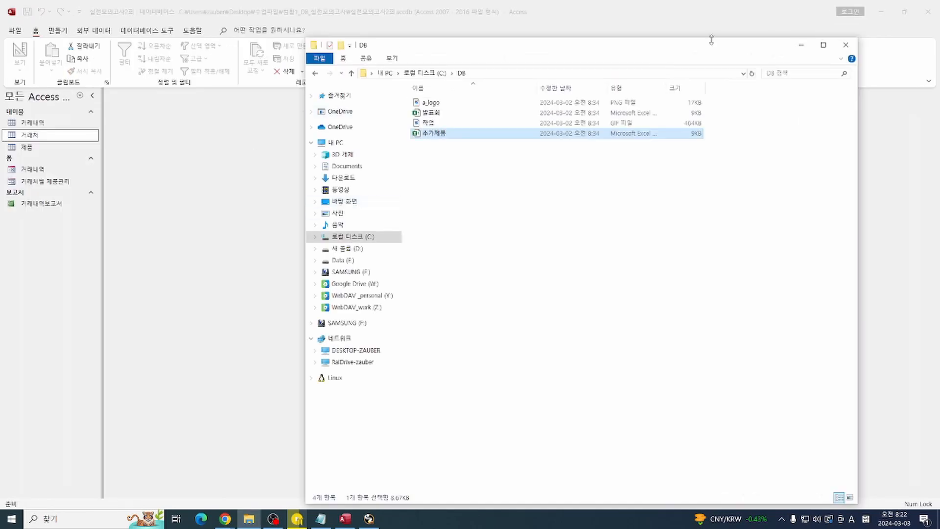
{"action": "left_click", "coordinate": [802, 45]}
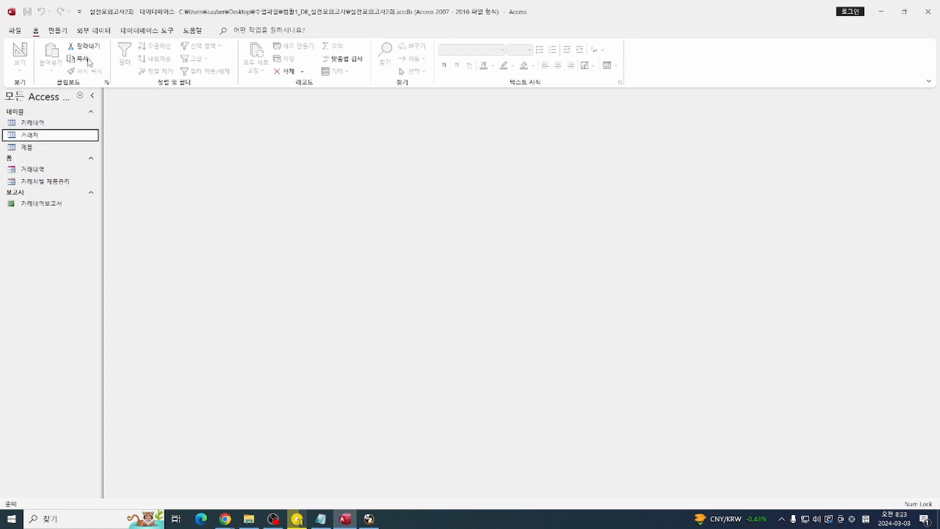
- Start an import of external data from an Excel file and choose C:\DB\추가제품.xlsx as the source
{"action": "left_click", "coordinate": [95, 32]}
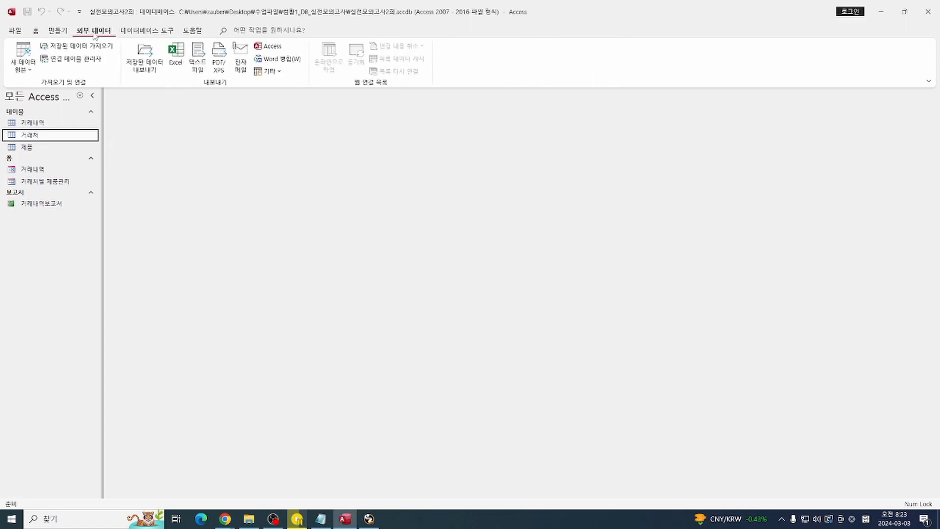
{"action": "left_click", "coordinate": [20, 72]}
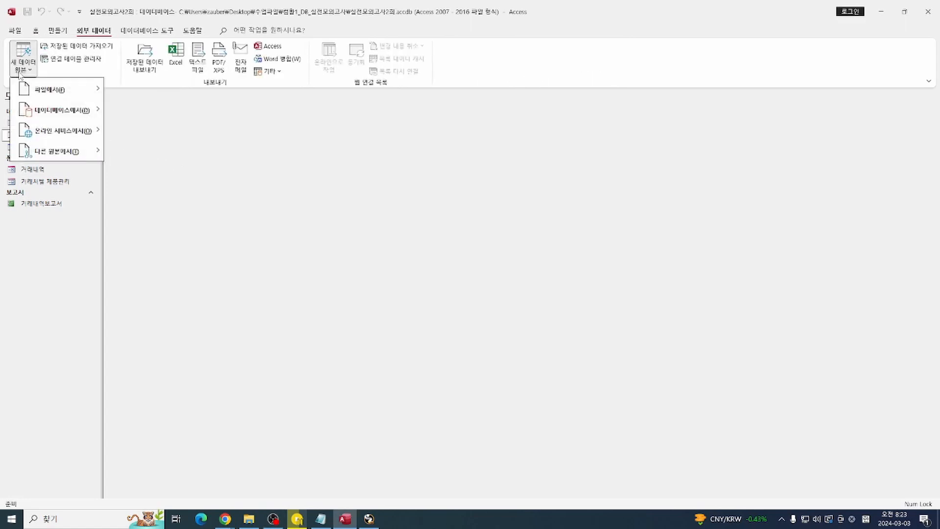
{"action": "mouse_move", "coordinate": [58, 90]}
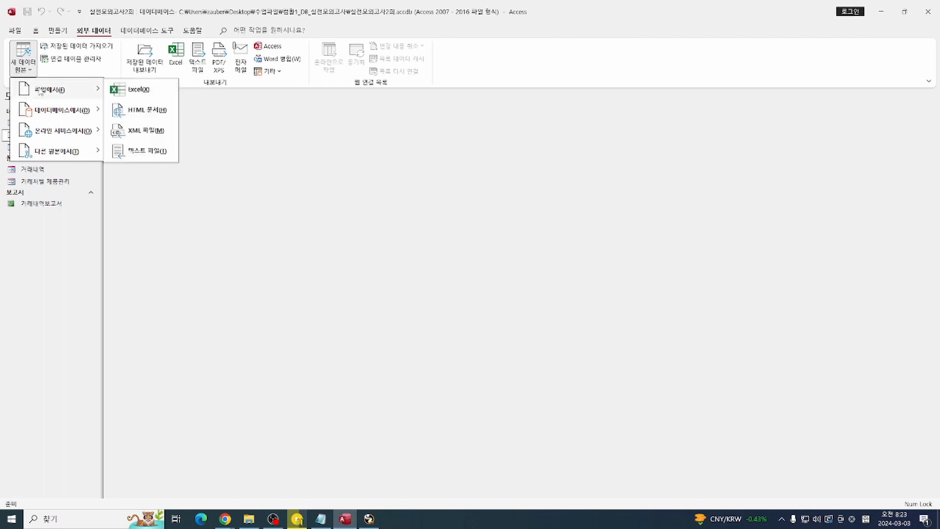
{"action": "left_click", "coordinate": [154, 94]}
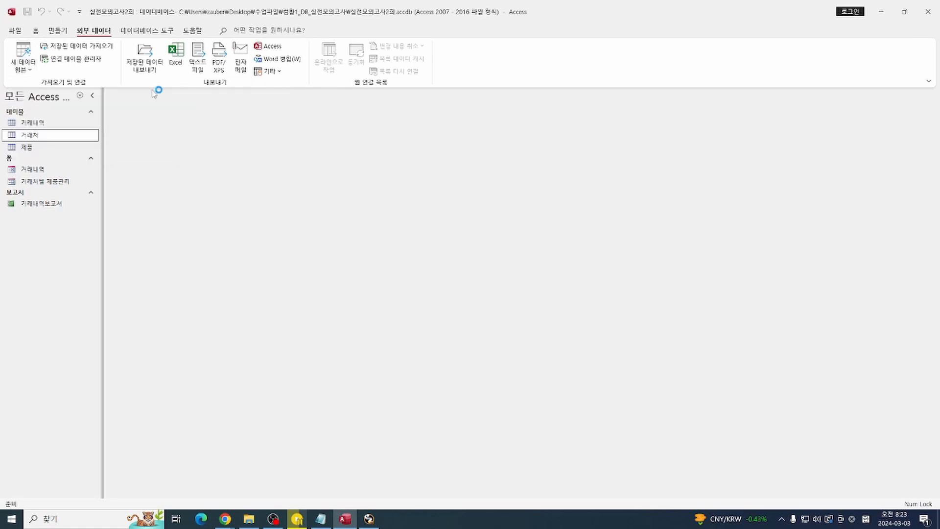
{"action": "left_click", "coordinate": [602, 193]}
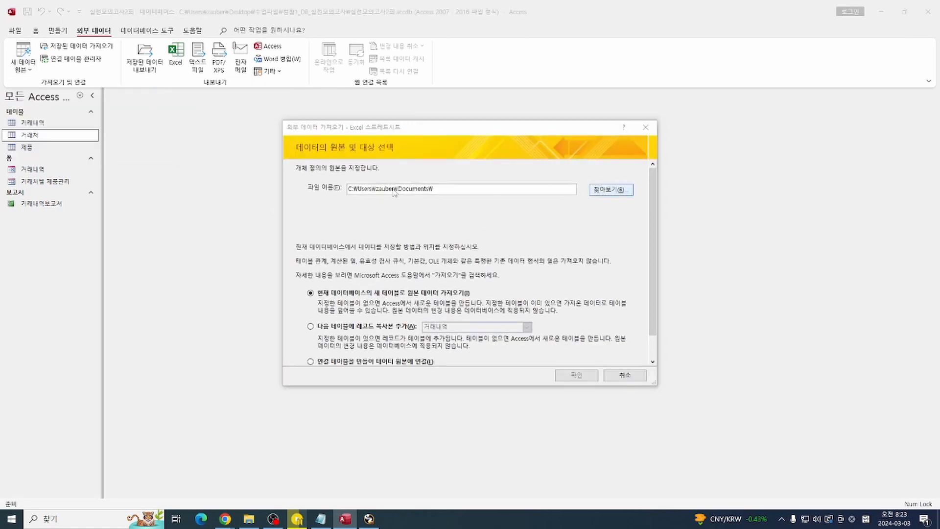
{"action": "left_click", "coordinate": [335, 353]}
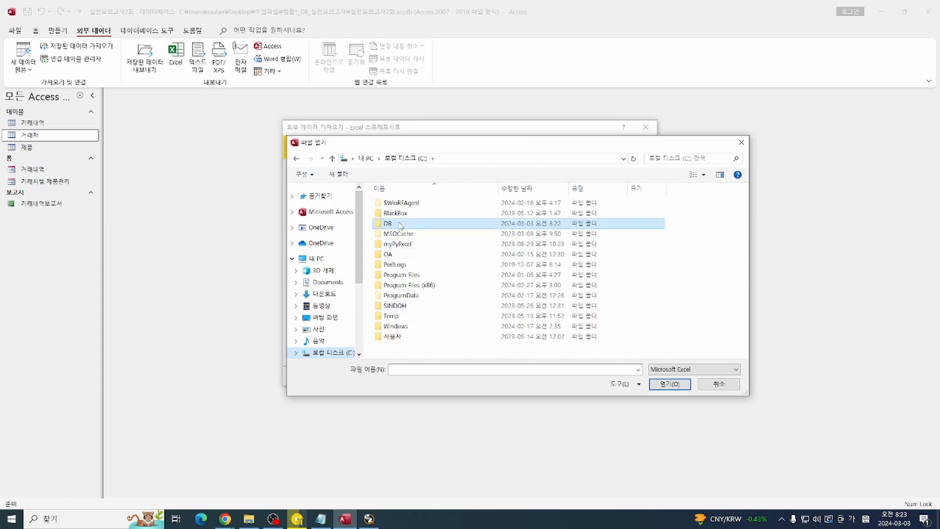
{"action": "double_click", "coordinate": [401, 224]}
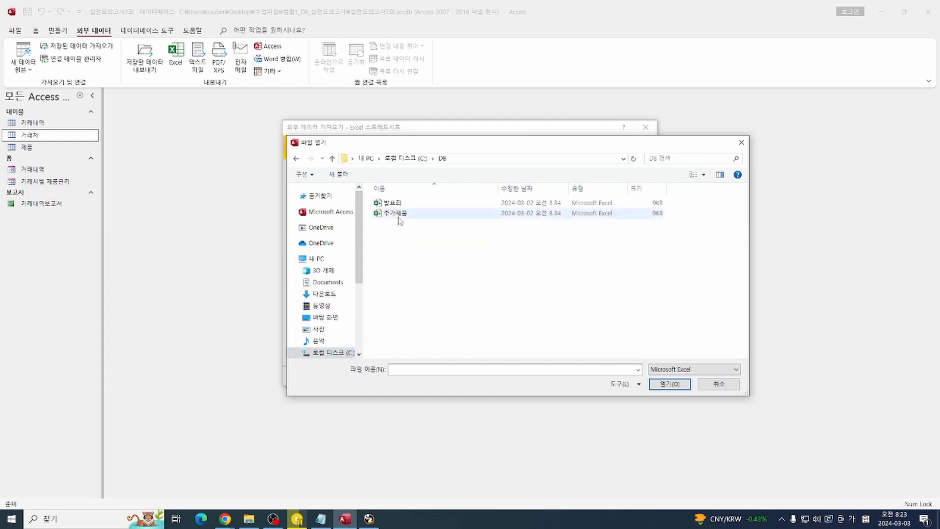
{"action": "left_click", "coordinate": [399, 220]}
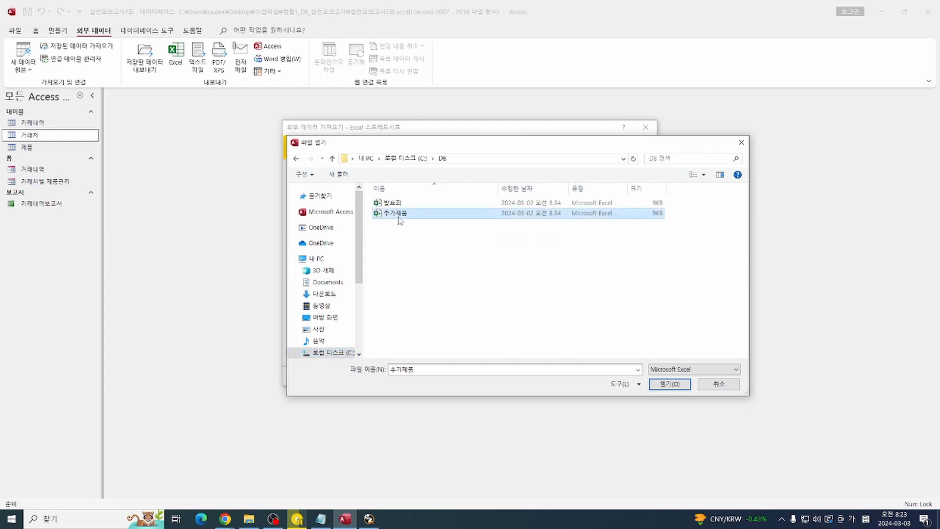
{"action": "left_click", "coordinate": [661, 384]}
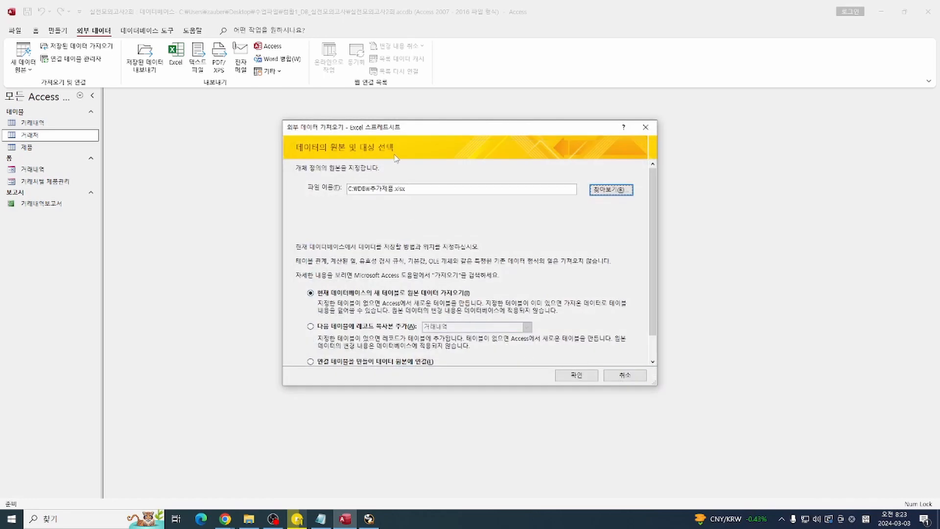
{"action": "left_click_drag", "start_coordinate": [422, 136], "coordinate": [325, 109]}
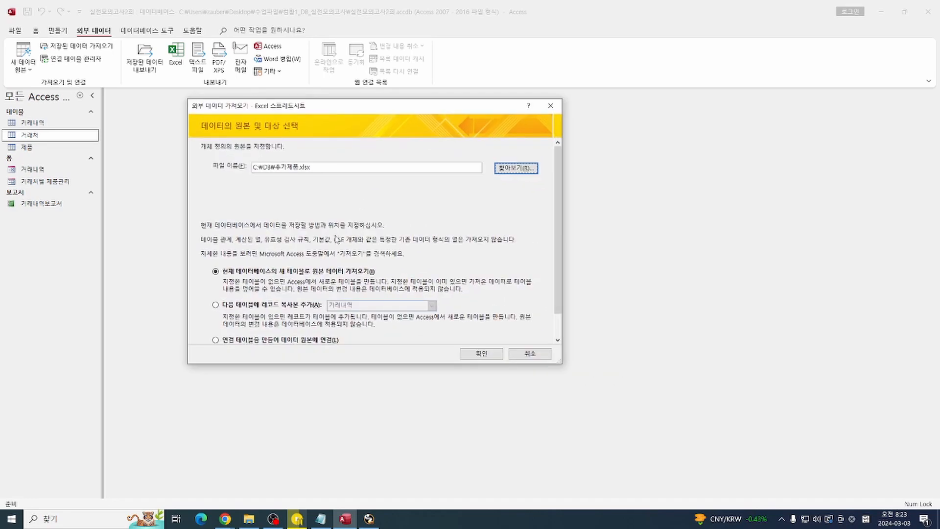
{"action": "scroll", "coordinate": [336, 238], "scroll_direction": "down", "scroll_amount": 2}
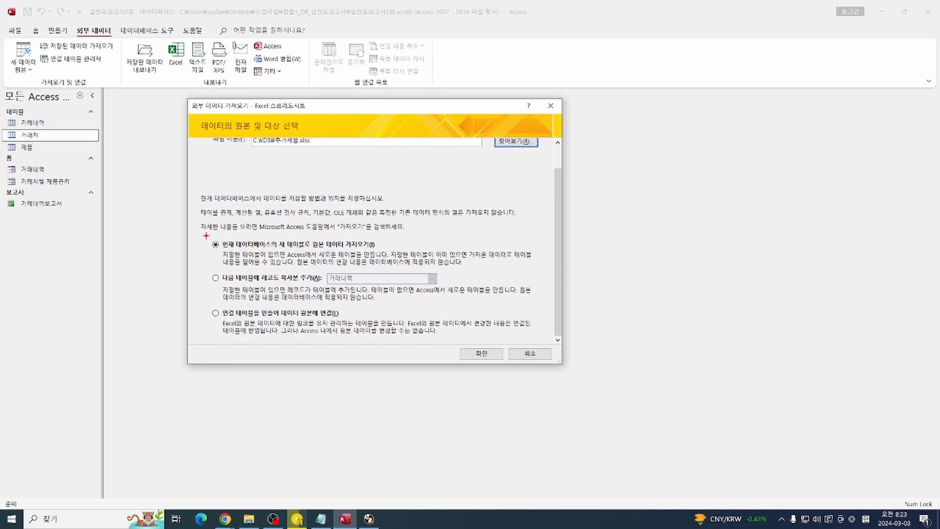
{"action": "mouse_move", "coordinate": [206, 235]}
{"action": "left_mouse_down"}
{"action": "mouse_move", "coordinate": [507, 275]}
{"action": "mouse_move", "coordinate": [547, 269]}
{"action": "left_mouse_up"}
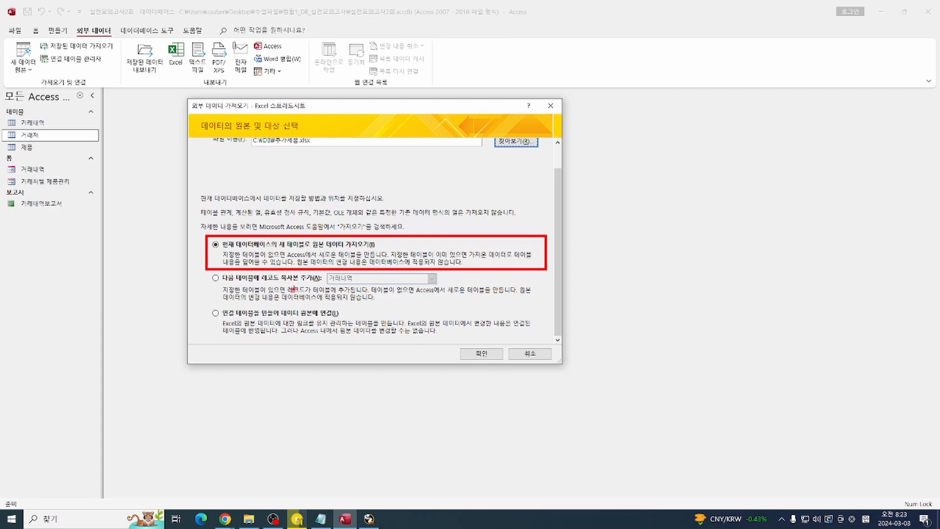
{"action": "key", "text": "Escape"}
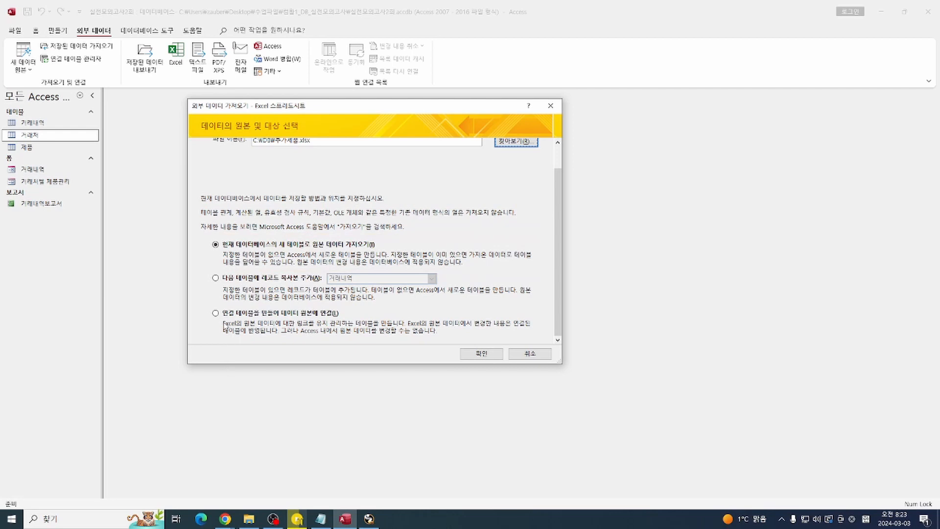
{"action": "key", "text": "ctrl+2"}
{"action": "left_click_drag", "start_coordinate": [212, 307], "coordinate": [525, 338]}
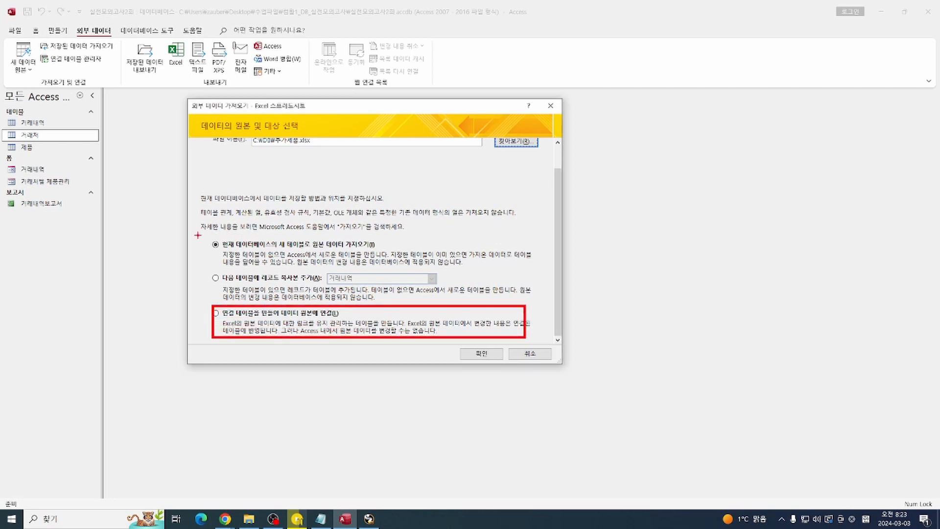
{"action": "left_click_drag", "start_coordinate": [198, 235], "coordinate": [548, 271]}
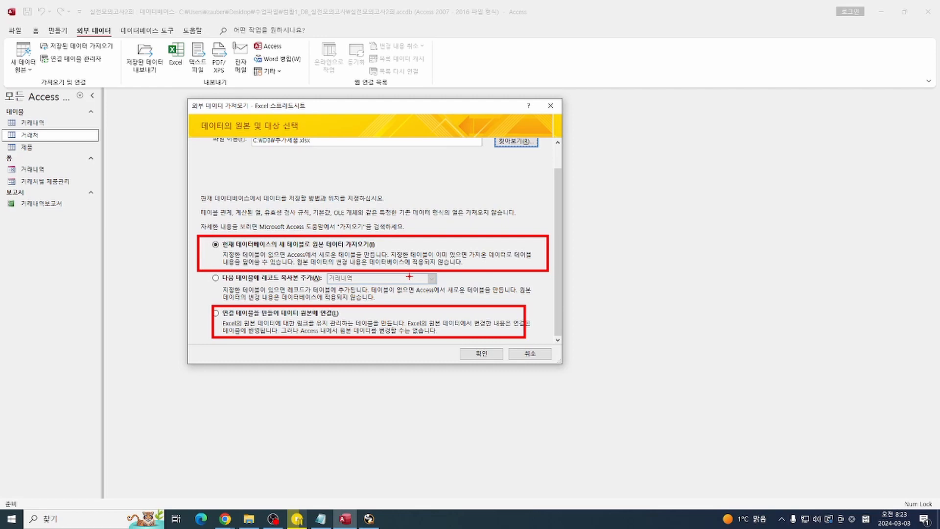
{"action": "key", "text": "Escape"}
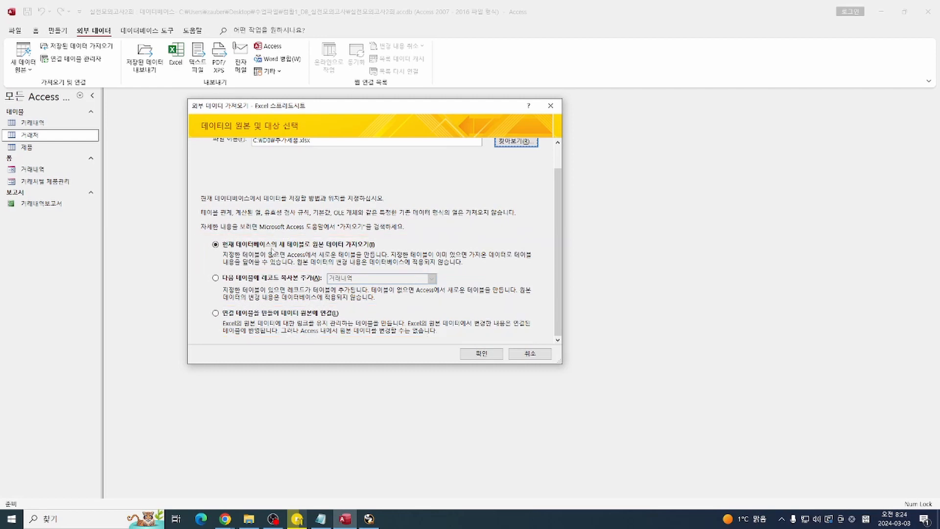
- Import the source into a new table in the current database, using the first row as column headings and keeping the default field options
{"action": "left_click", "coordinate": [267, 245]}
{"action": "scroll", "coordinate": [308, 256], "scroll_direction": "up", "scroll_amount": 1}
{"action": "left_click", "coordinate": [480, 352]}
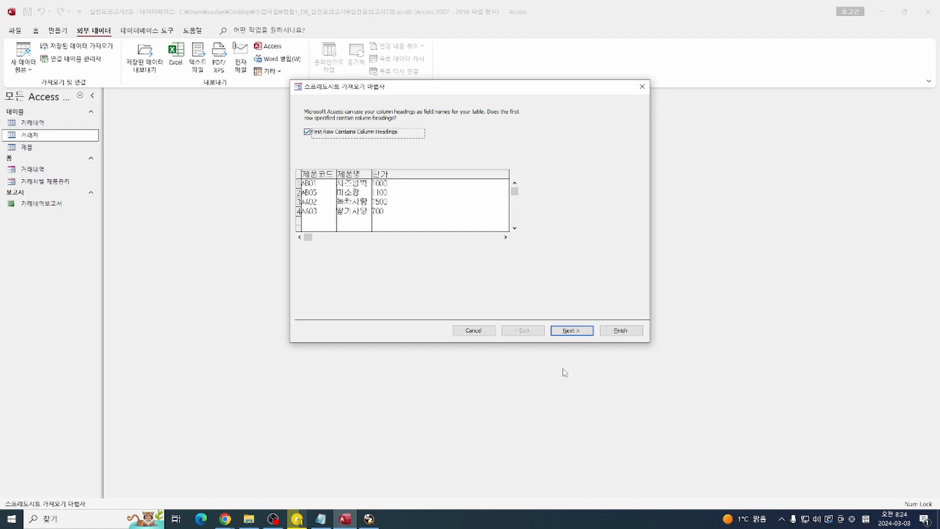
{"action": "left_click", "coordinate": [571, 331]}
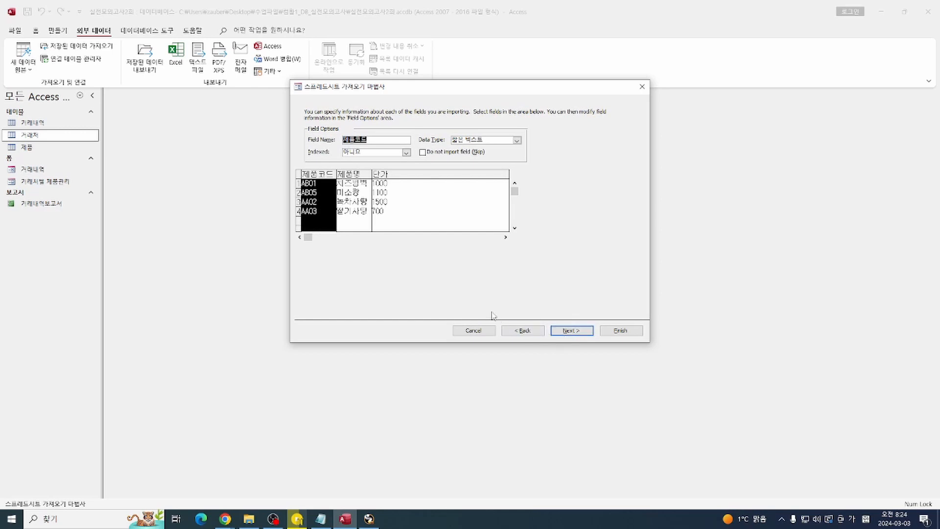
{"action": "left_click", "coordinate": [569, 331]}
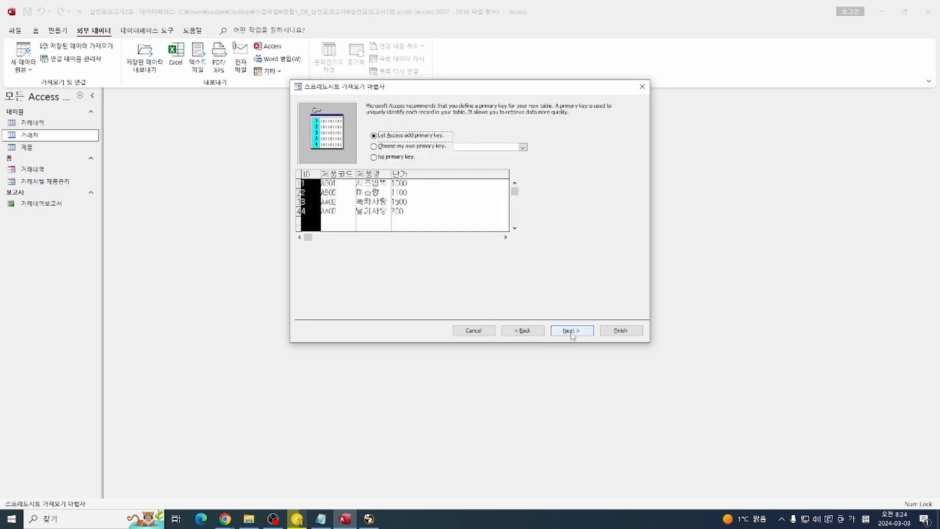
- Choose a custom primary key for the imported table and set it to 제품명
{"action": "left_click", "coordinate": [386, 146]}
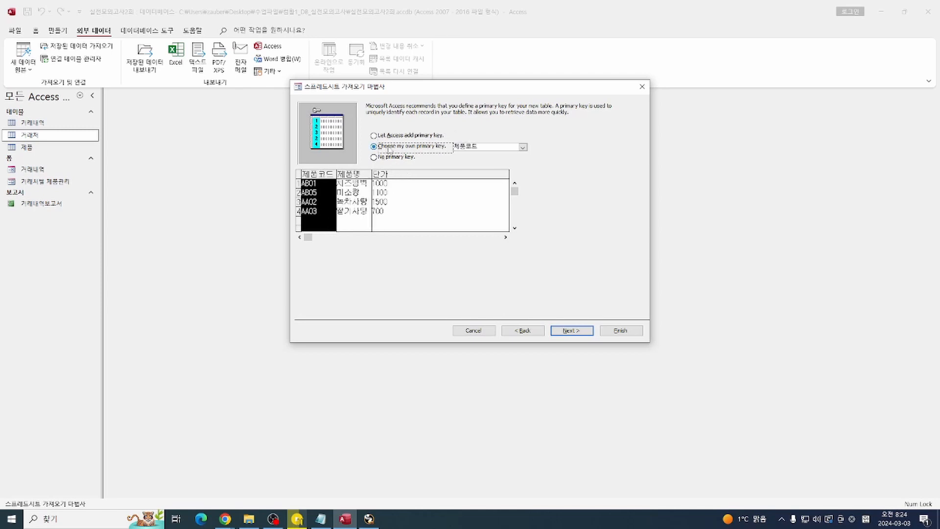
{"action": "left_click", "coordinate": [523, 146]}
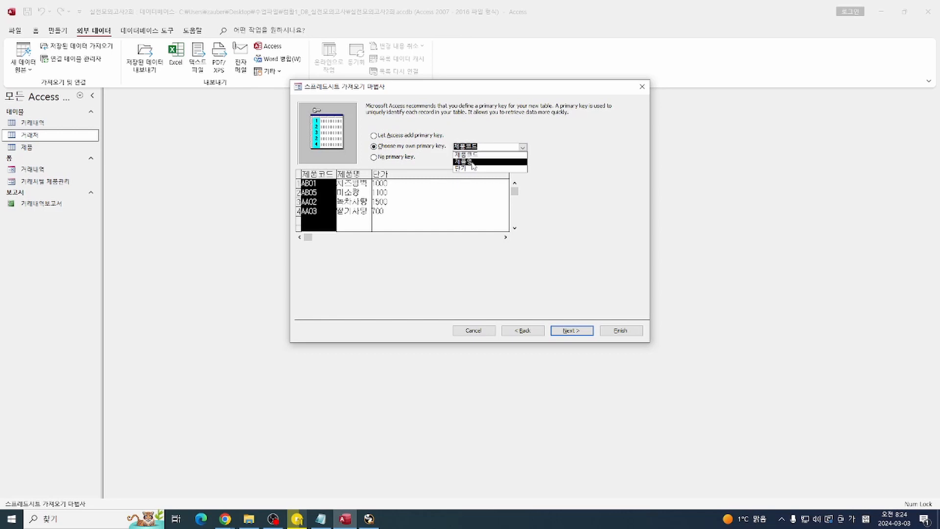
{"action": "left_click", "coordinate": [473, 162]}
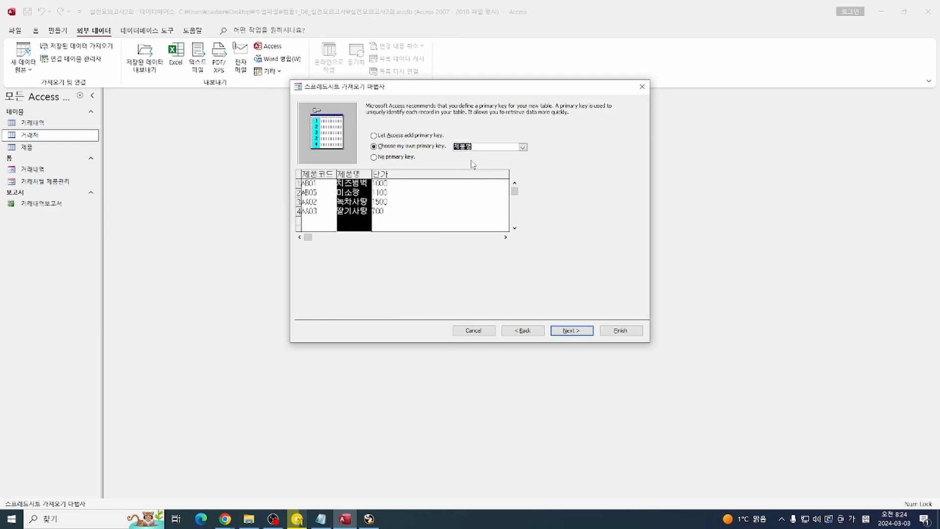
{"action": "left_click", "coordinate": [568, 330]}
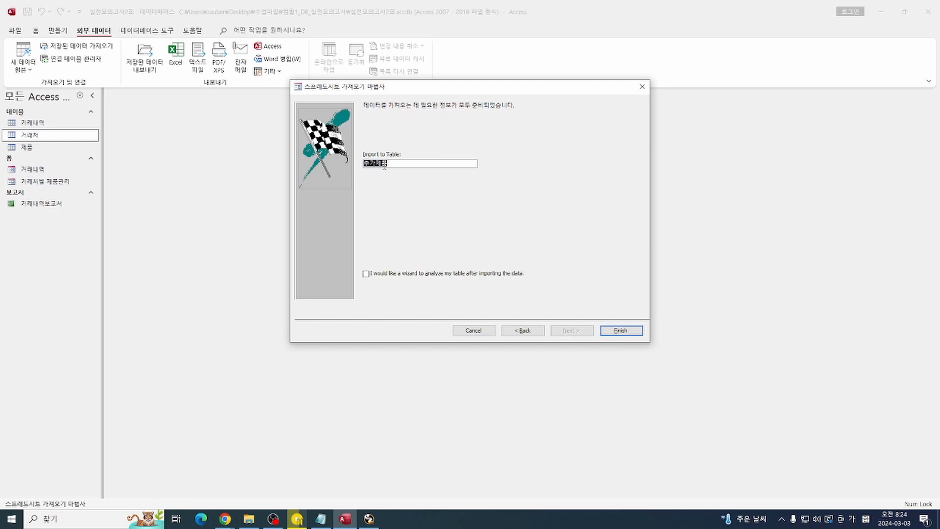
- Finish importing into the 추가제품 table without saving the import steps, and view the table's records before closing it
{"action": "left_click", "coordinate": [610, 336]}
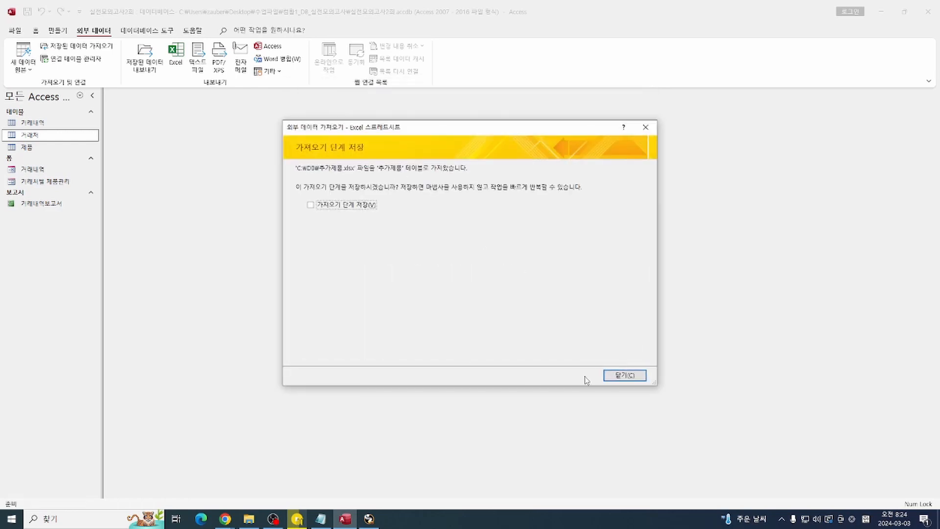
{"action": "left_click", "coordinate": [621, 376]}
{"action": "double_click", "coordinate": [48, 158]}
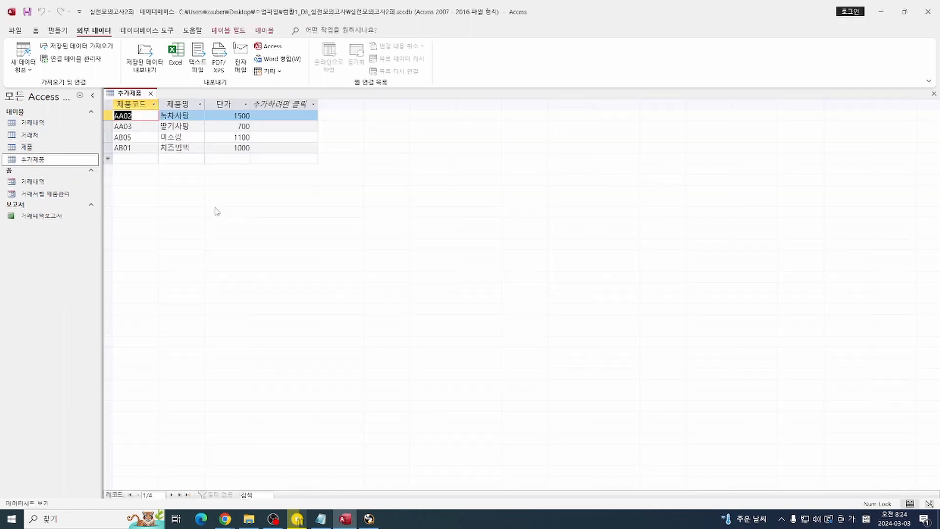
{"action": "left_click", "coordinate": [151, 94]}
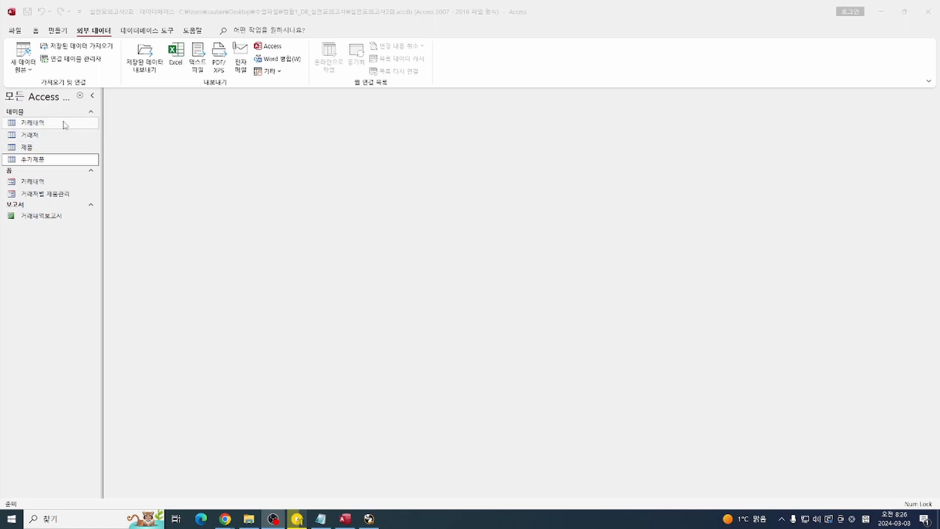
- Open the 거래내역 form
{"action": "double_click", "coordinate": [42, 185]}
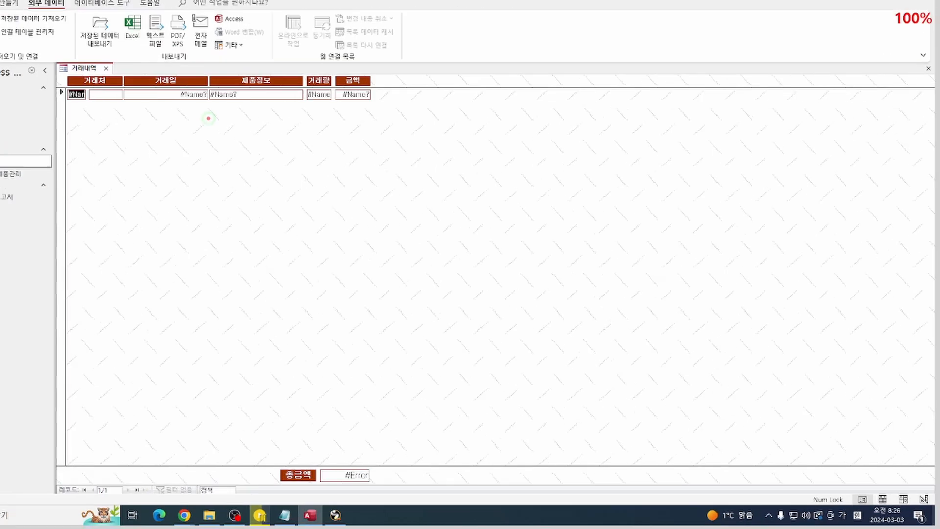
{"action": "mouse_move", "coordinate": [111, 123]}
{"action": "left_mouse_down"}
{"action": "mouse_move", "coordinate": [142, 164]}
{"action": "mouse_move", "coordinate": [182, 174]}
{"action": "left_mouse_up"}
{"action": "left_click_drag", "start_coordinate": [279, 127], "coordinate": [240, 164]}
{"action": "left_click_drag", "start_coordinate": [207, 182], "coordinate": [208, 214]}
{"action": "left_click", "coordinate": [207, 198]}
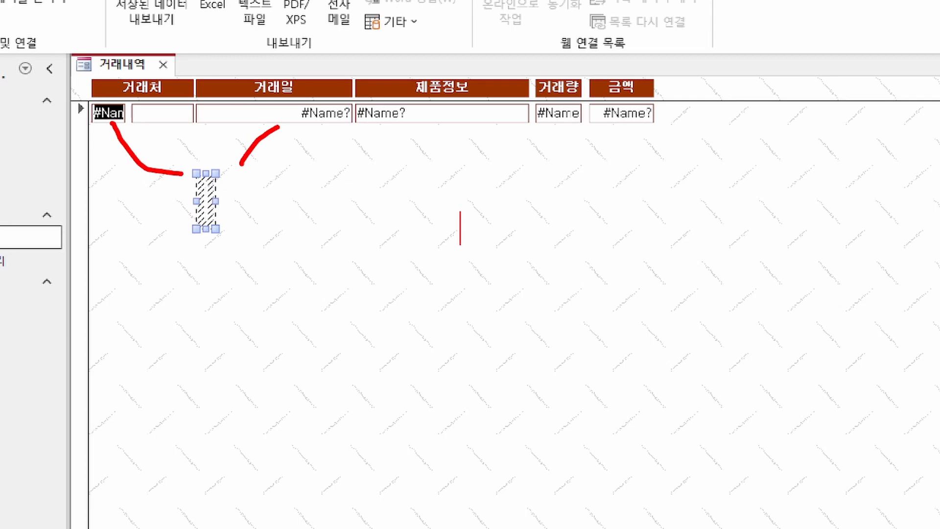
{"action": "type", "text": "레코드 워"}
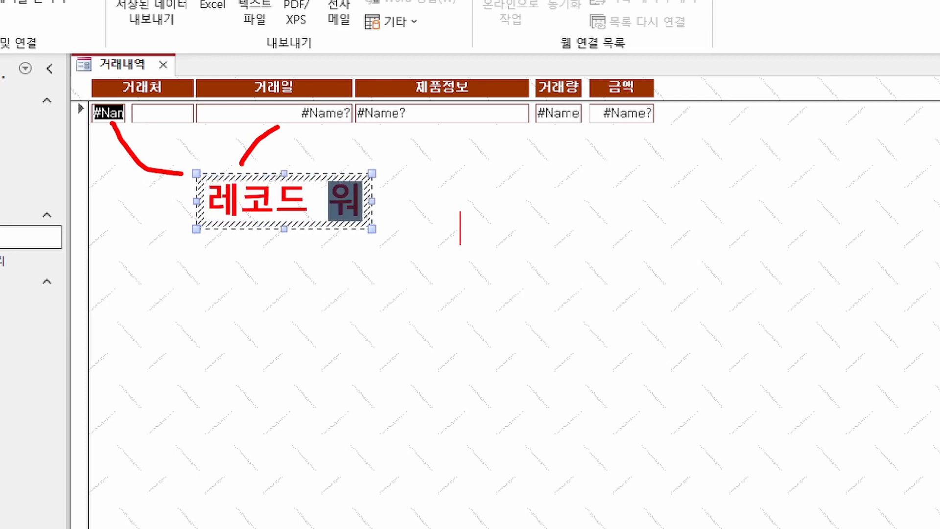
{"action": "type", "text": "ㄴ본"}
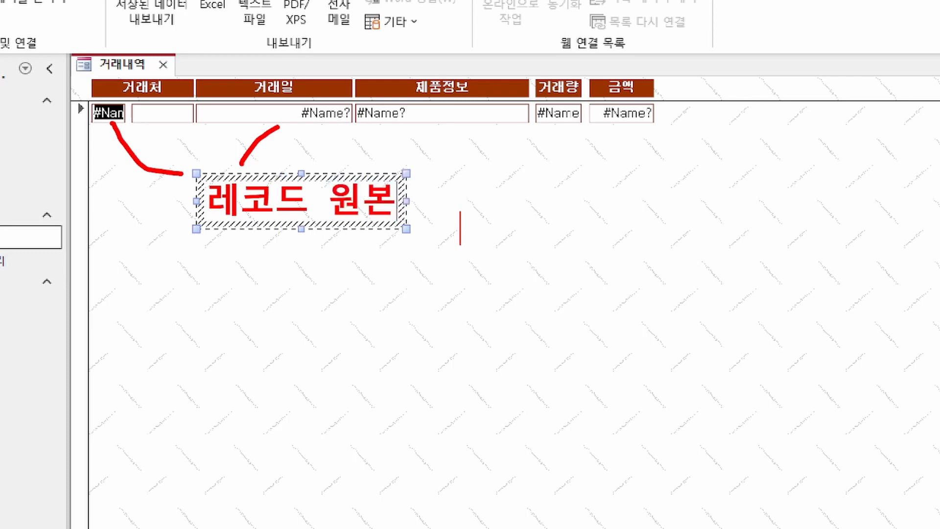
{"action": "type", "text": " X"}
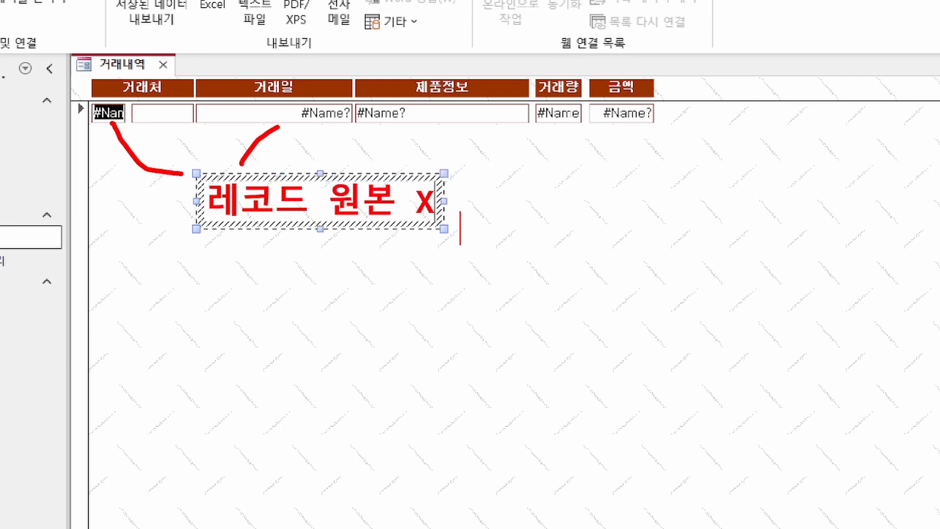
{"action": "key", "text": "Return"}
{"action": "type", "text": "zj"}
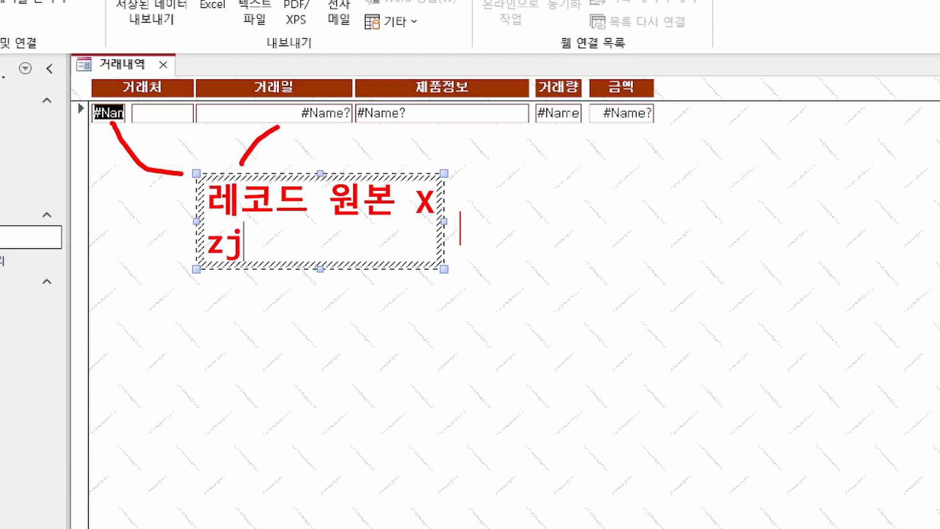
{"action": "key", "text": "BackSpace"}
{"action": "key", "text": "BackSpace"}
{"action": "key", "text": "Hangul"}
{"action": "type", "text": "컨"}
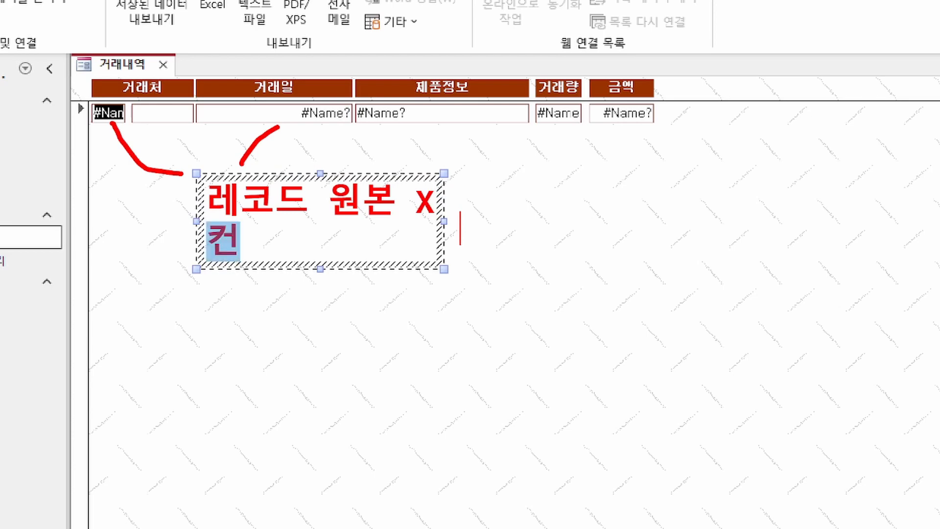
{"action": "type", "text": "트롤 원본 "}
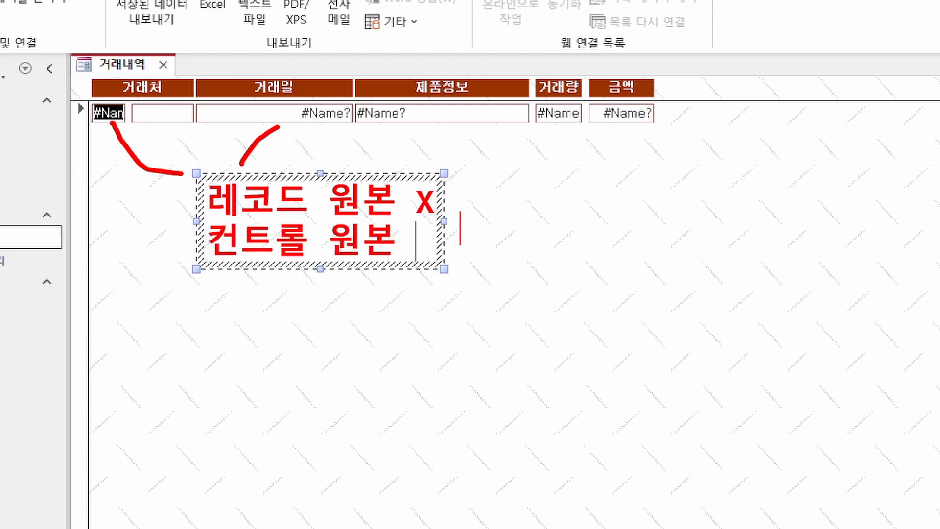
{"action": "type", "text": "설정"}
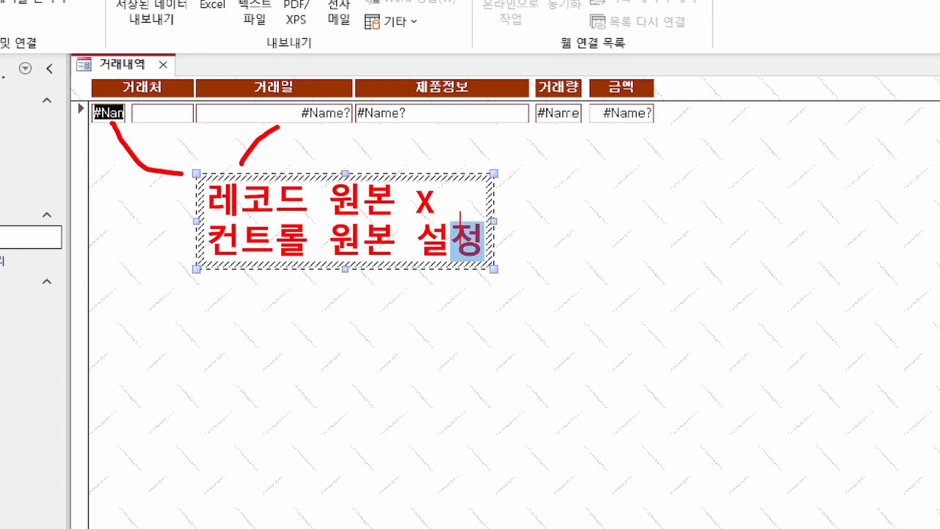
{"action": "key", "text": "Escape"}
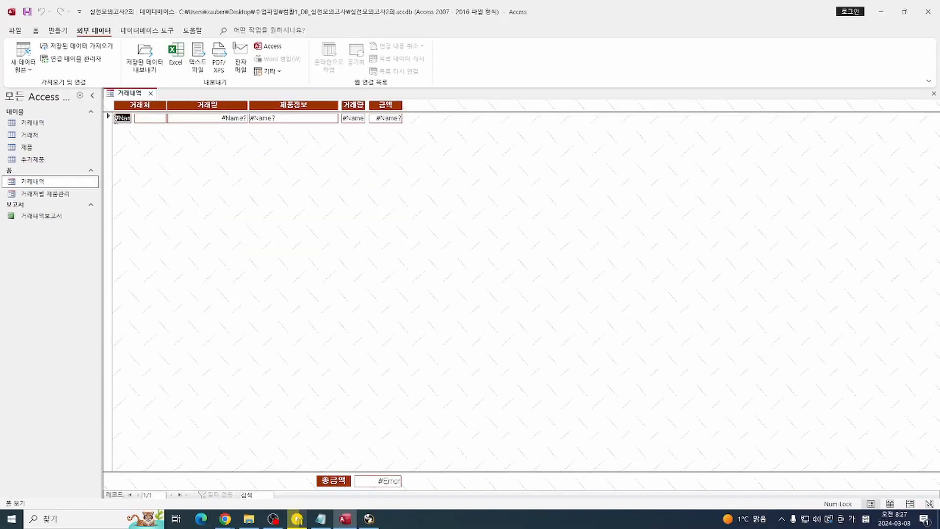
- Switch the 거래내역 form to Design view and check the control sources of the 거래처 and 제품명 text boxes
{"action": "right_click", "coordinate": [217, 181]}
{"action": "left_click", "coordinate": [286, 262]}
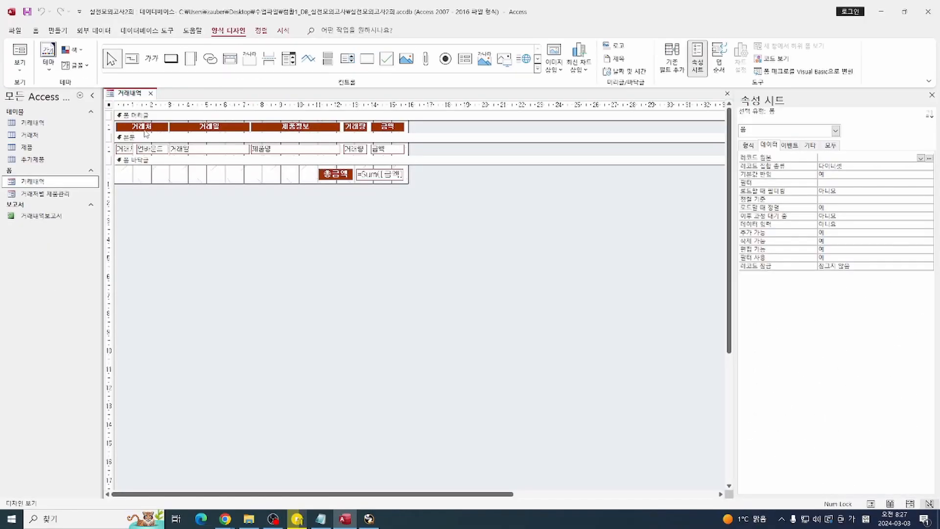
{"action": "left_click", "coordinate": [122, 151]}
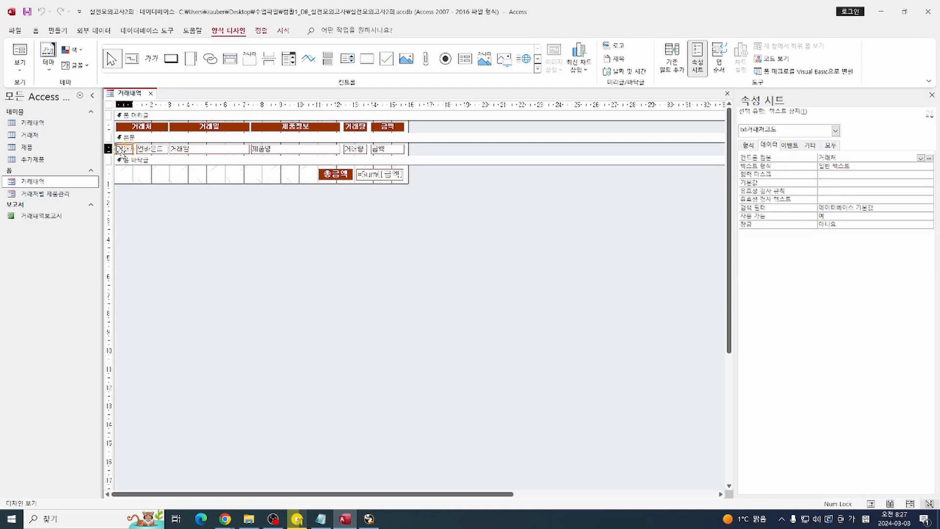
{"action": "left_click", "coordinate": [294, 148]}
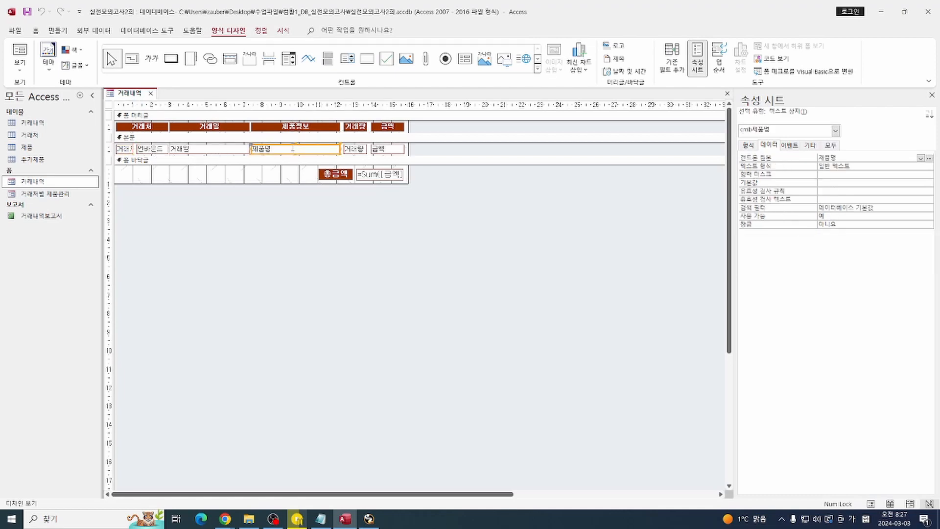
- Set the record source of the 거래내역 form from the available data sources and display the form in Form view
{"action": "left_click", "coordinate": [110, 105]}
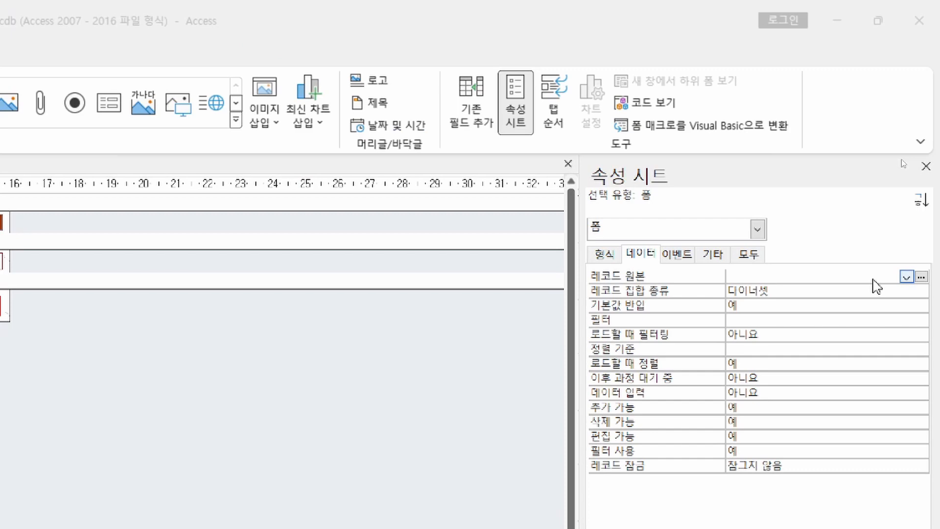
{"action": "left_click", "coordinate": [907, 278]}
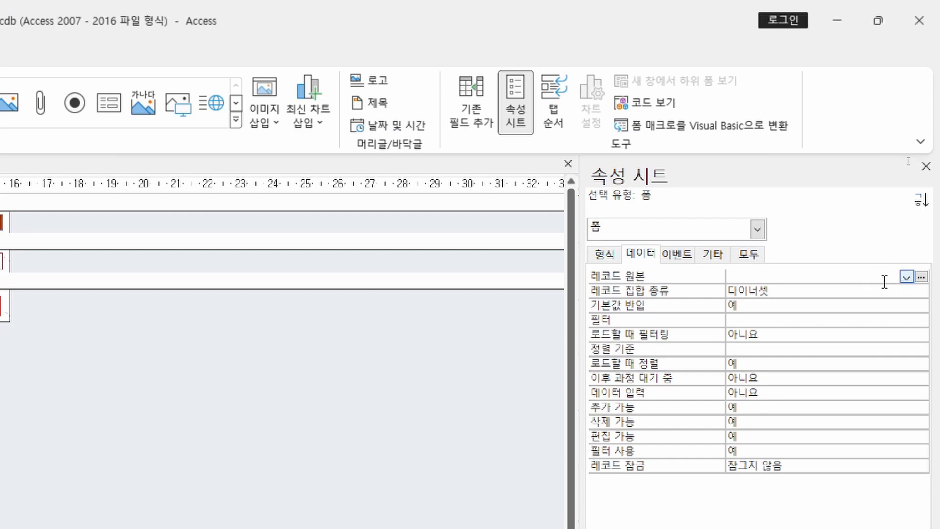
{"action": "left_click", "coordinate": [907, 277]}
{"action": "left_click", "coordinate": [786, 331]}
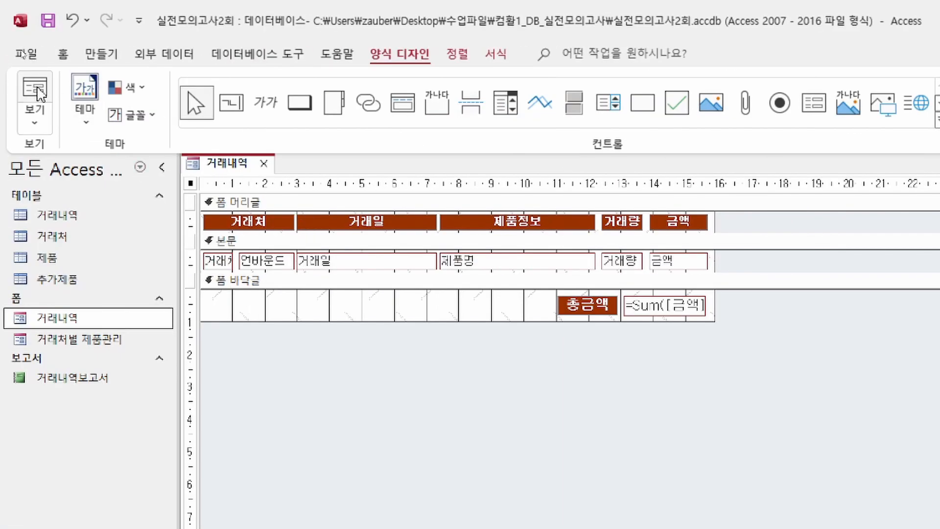
{"action": "left_click", "coordinate": [35, 90]}
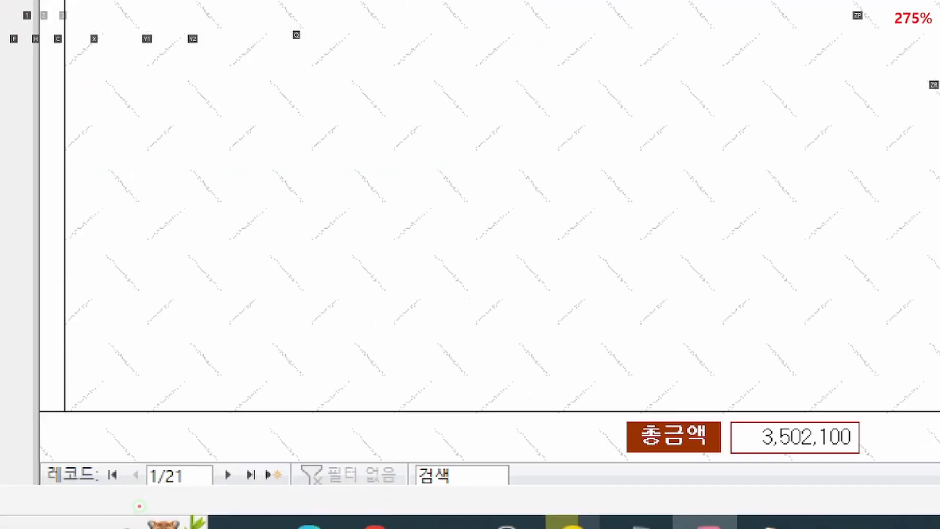
{"action": "mouse_move", "coordinate": [11, 430]}
{"action": "left_mouse_down"}
{"action": "mouse_move", "coordinate": [175, 500]}
{"action": "mouse_move", "coordinate": [331, 497]}
{"action": "left_mouse_up"}
{"action": "left_click_drag", "start_coordinate": [264, 439], "coordinate": [300, 239]}
{"action": "key", "text": "t"}
{"action": "left_click", "coordinate": [345, 186]}
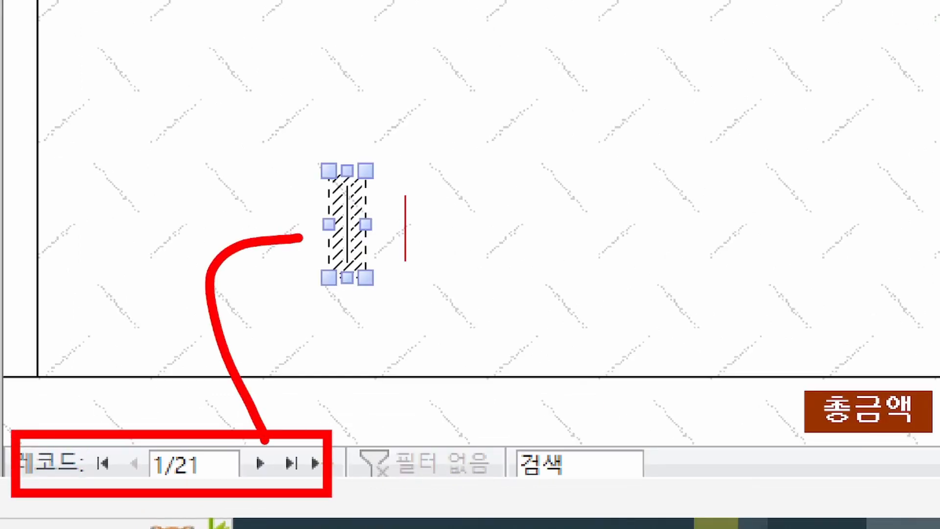
{"action": "type", "text": "타ㄴㅁㅅ"}
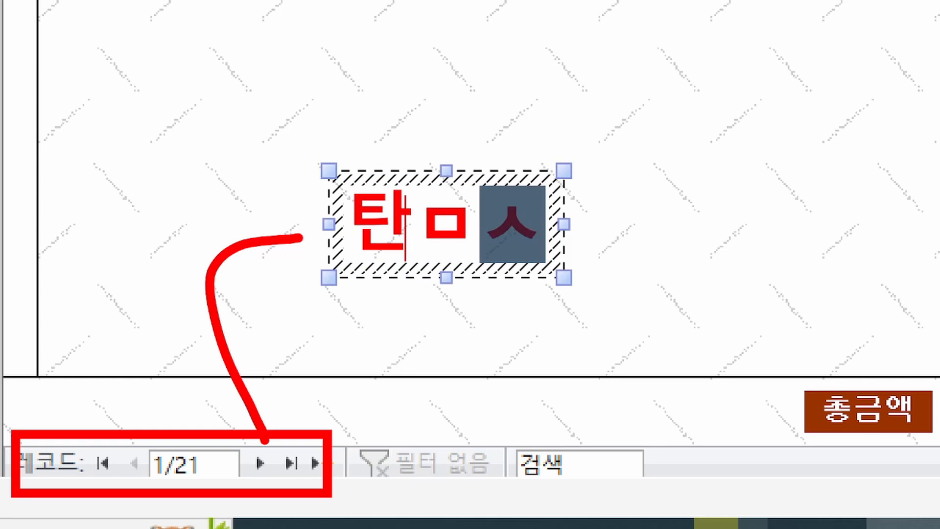
{"action": "key", "text": "BackSpace"}
{"action": "key", "text": "BackSpace"}
{"action": "key", "text": "BackSpace"}
{"action": "type", "text": "탐색 단추"}
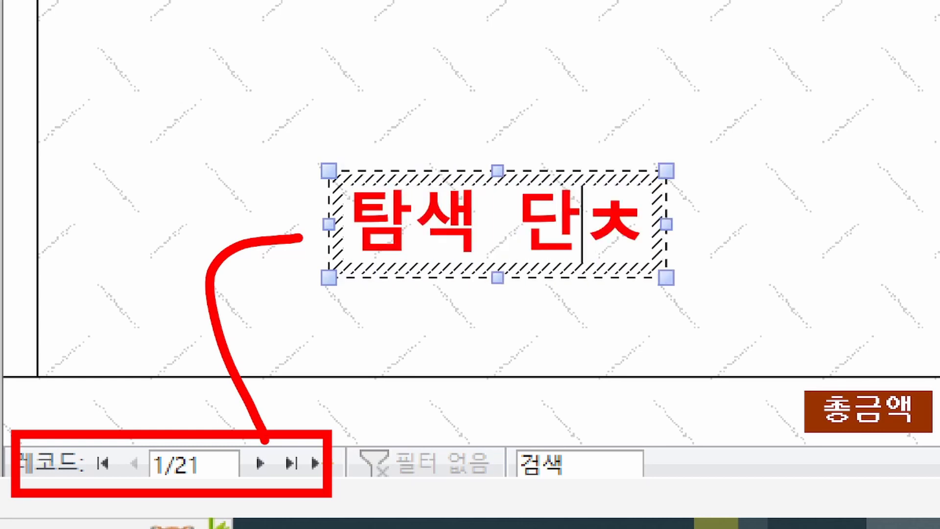
{"action": "key", "text": "Escape"}
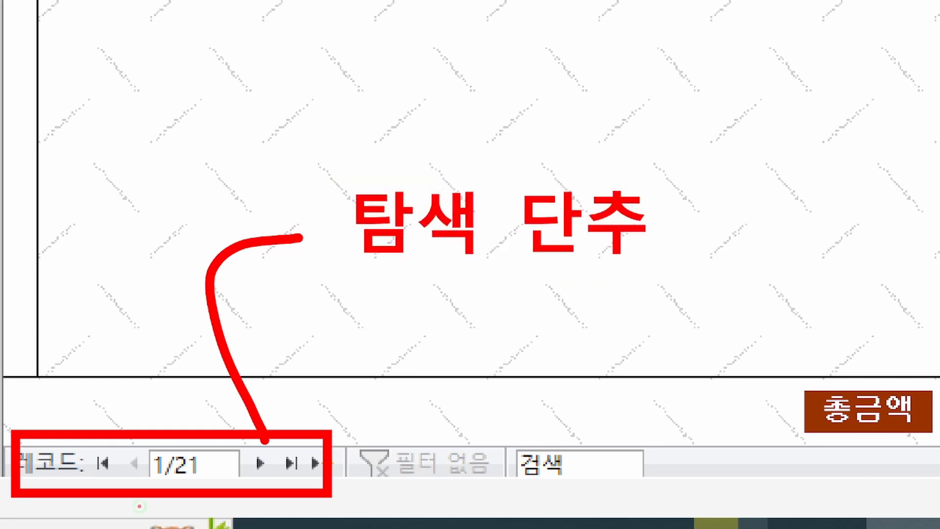
{"action": "key", "text": "Escape"}
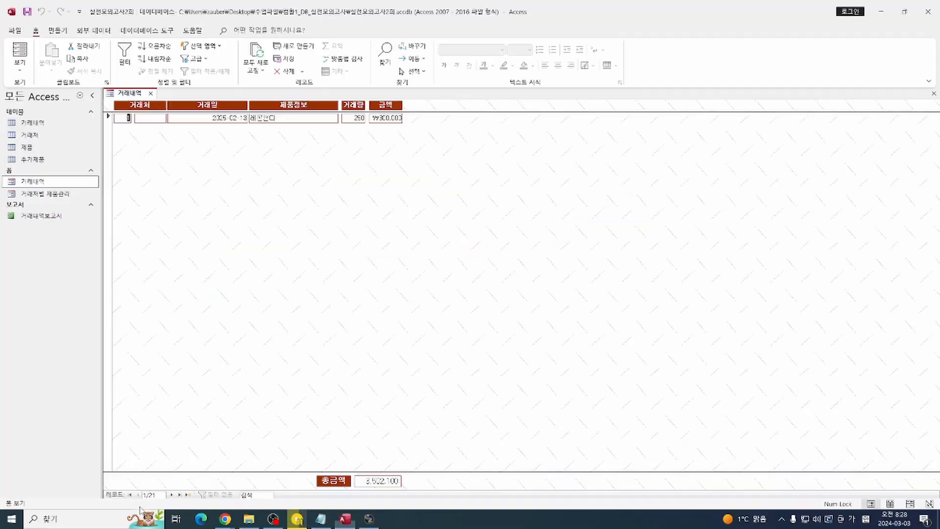
- Move forward four records in the 거래내역 form
{"action": "left_click", "coordinate": [172, 496]}
{"action": "left_click", "coordinate": [172, 496]}
{"action": "left_click", "coordinate": [171, 495]}
{"action": "left_click", "coordinate": [172, 495]}
- In Design view, set the 거래내역 form's 기본 보기 property to 연속 폼 and display the form in Form view
{"action": "right_click", "coordinate": [184, 227]}
{"action": "left_click", "coordinate": [227, 261]}
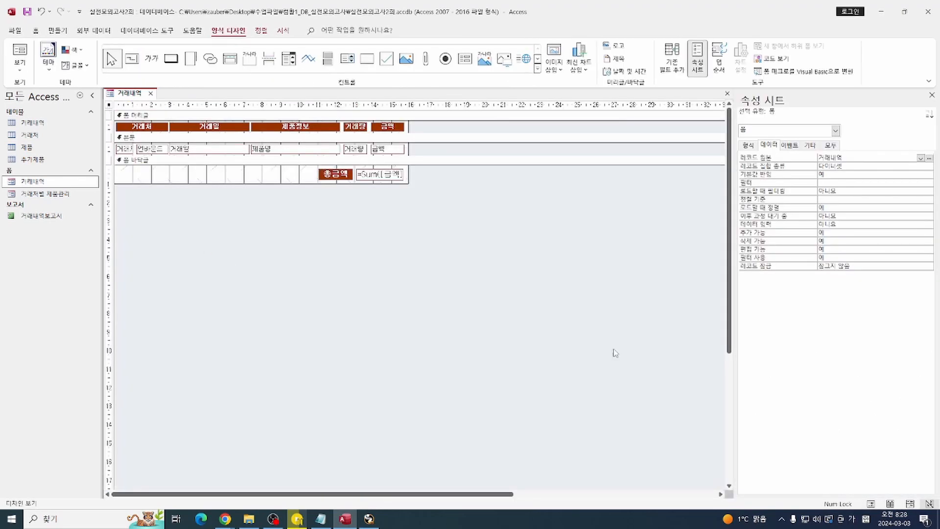
{"action": "left_click", "coordinate": [748, 145]}
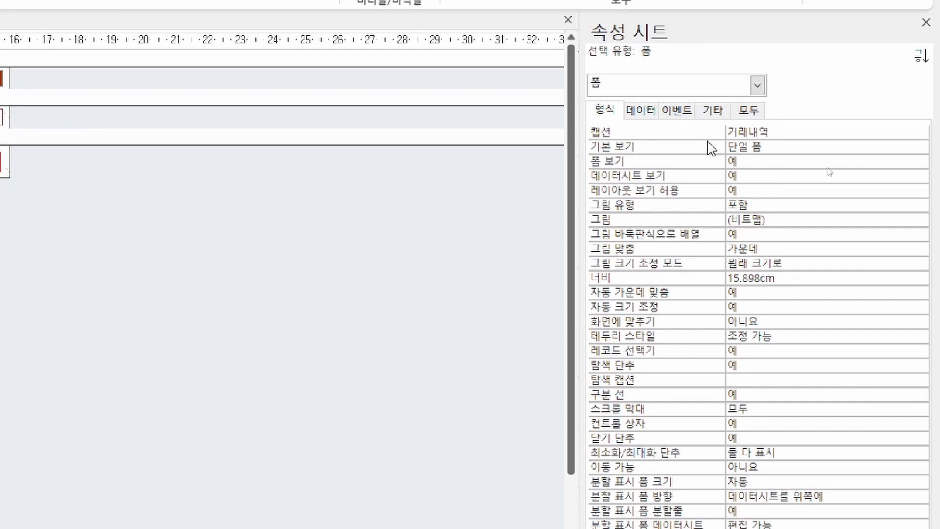
{"action": "left_click", "coordinate": [920, 148]}
{"action": "left_click", "coordinate": [922, 149]}
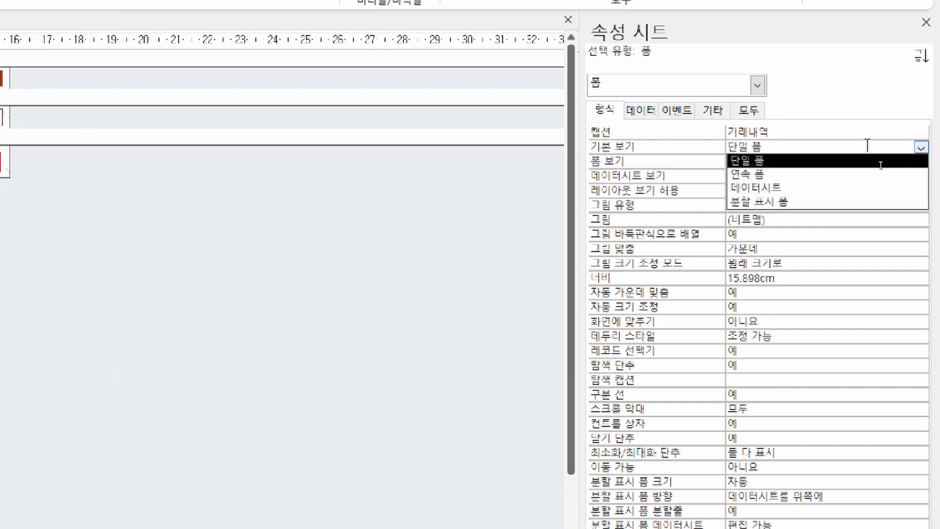
{"action": "left_click", "coordinate": [745, 176]}
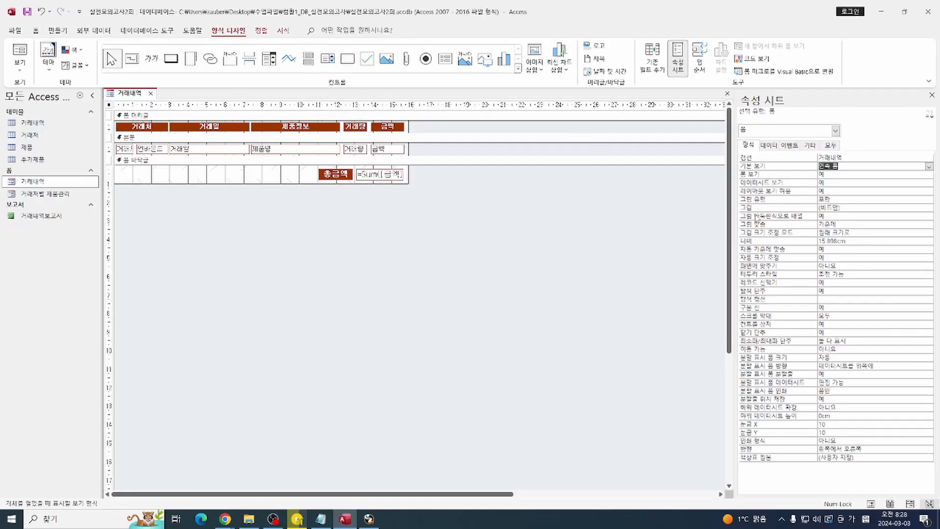
{"action": "left_click", "coordinate": [20, 67]}
{"action": "left_click", "coordinate": [47, 91]}
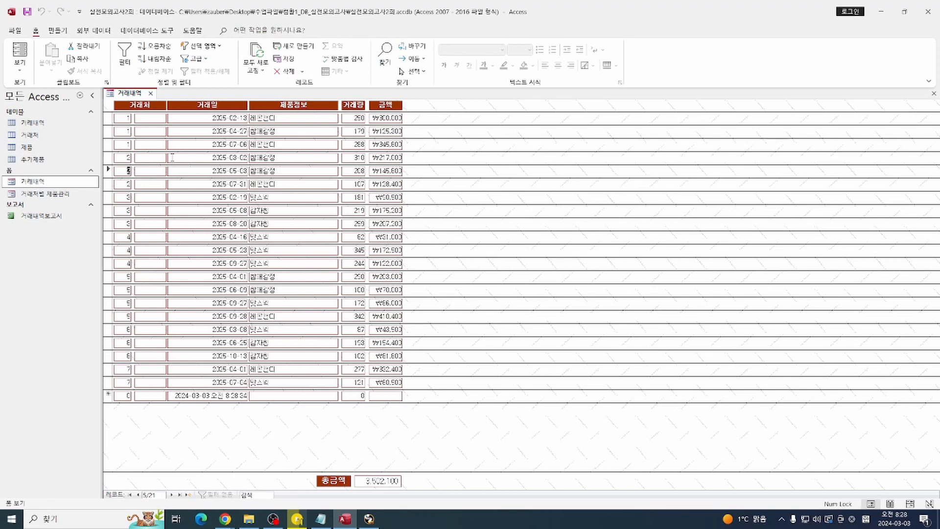
{"action": "mouse_move", "coordinate": [132, 111]}
{"action": "left_mouse_down"}
{"action": "mouse_move", "coordinate": [163, 189]}
{"action": "mouse_move", "coordinate": [166, 440]}
{"action": "mouse_move", "coordinate": [185, 459]}
{"action": "left_mouse_up"}
{"action": "key", "text": "ctrl+z"}
{"action": "key", "text": "t"}
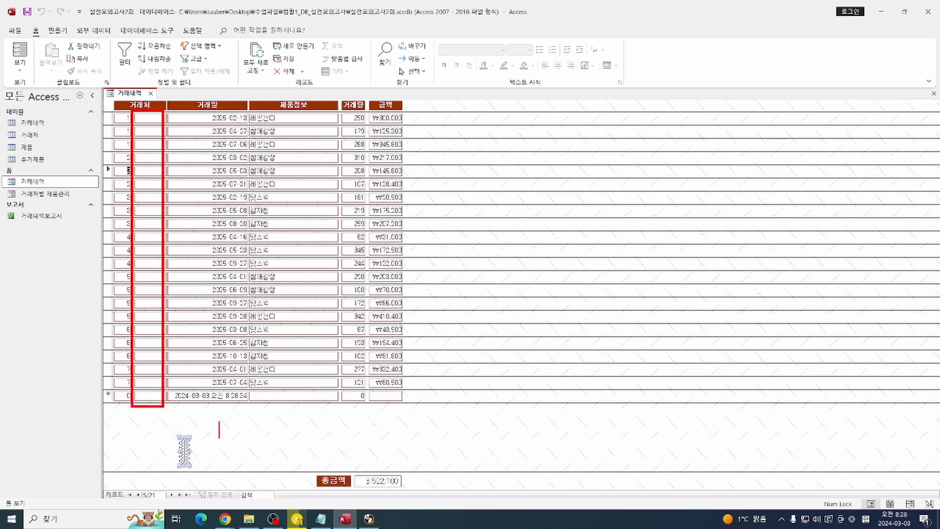
{"action": "type", "text": "txt"}
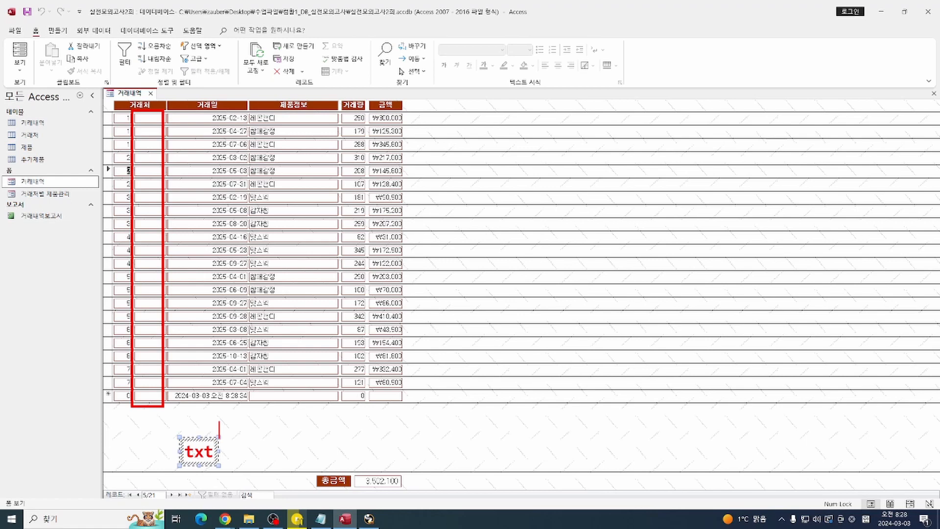
{"action": "type", "text": "ㄱ거래처명"}
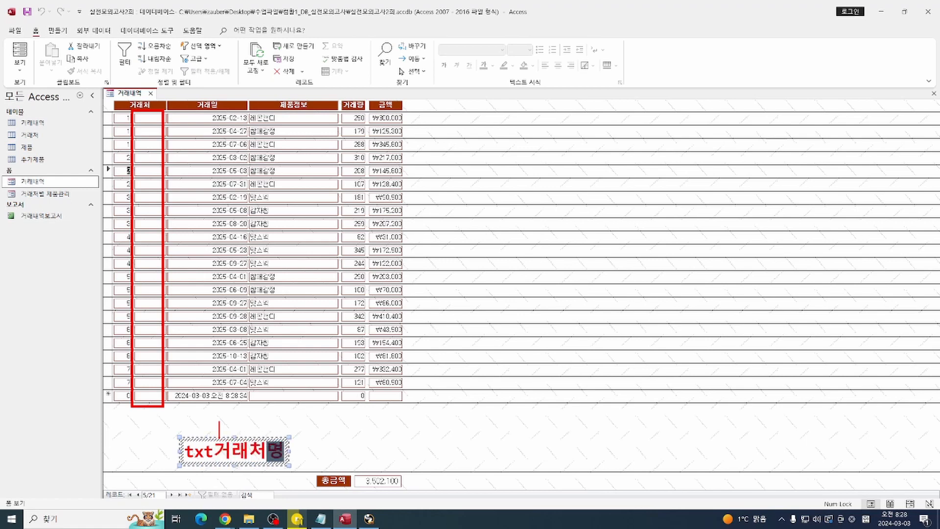
{"action": "key", "text": "Escape"}
{"action": "mouse_move", "coordinate": [150, 418]}
{"action": "left_mouse_down"}
{"action": "mouse_move", "coordinate": [147, 463]}
{"action": "mouse_move", "coordinate": [178, 459]}
{"action": "mouse_move", "coordinate": [169, 470]}
{"action": "left_mouse_up"}
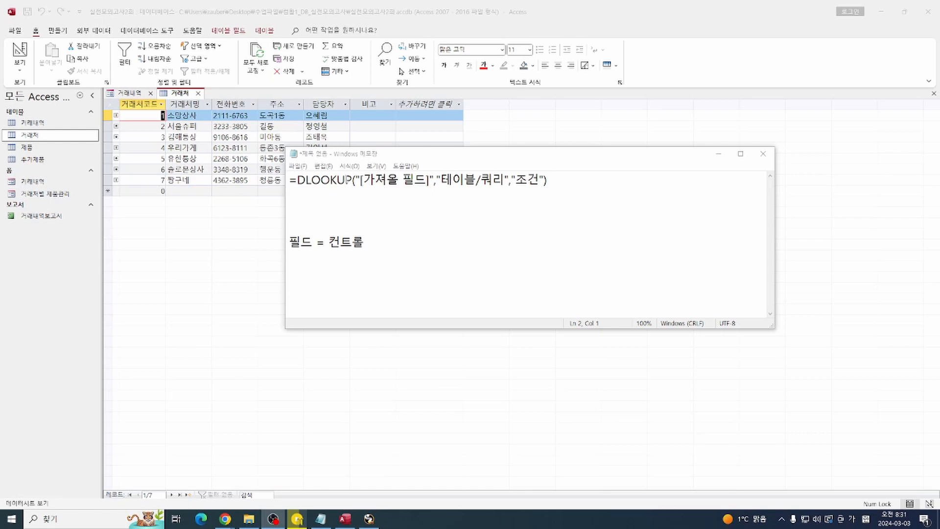
- In Notepad, start the lookup formula below the DLOOKUP syntax as =Dlookup("[거래처명]","거래처"
{"action": "left_click_drag", "start_coordinate": [363, 180], "coordinate": [415, 180]}
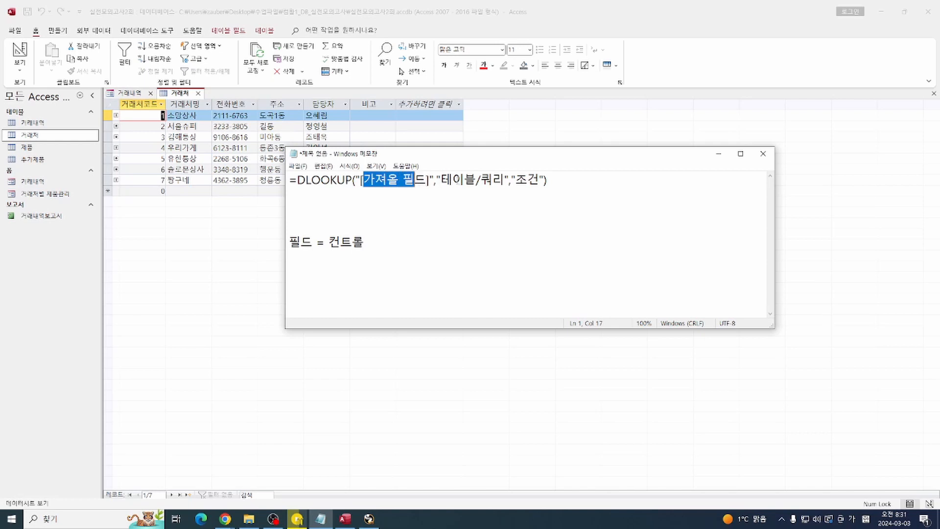
{"action": "left_click_drag", "start_coordinate": [440, 180], "coordinate": [505, 180]}
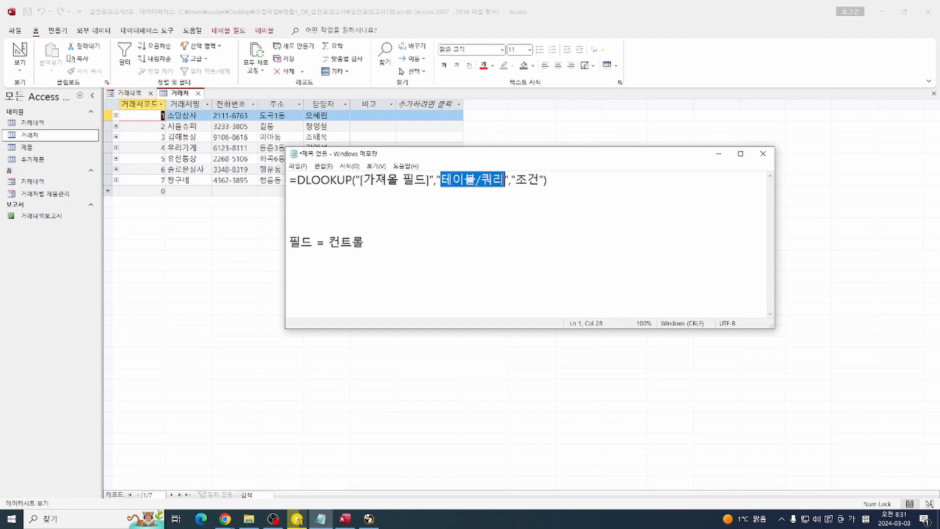
{"action": "left_click", "coordinate": [333, 201]}
{"action": "type", "text": "="}
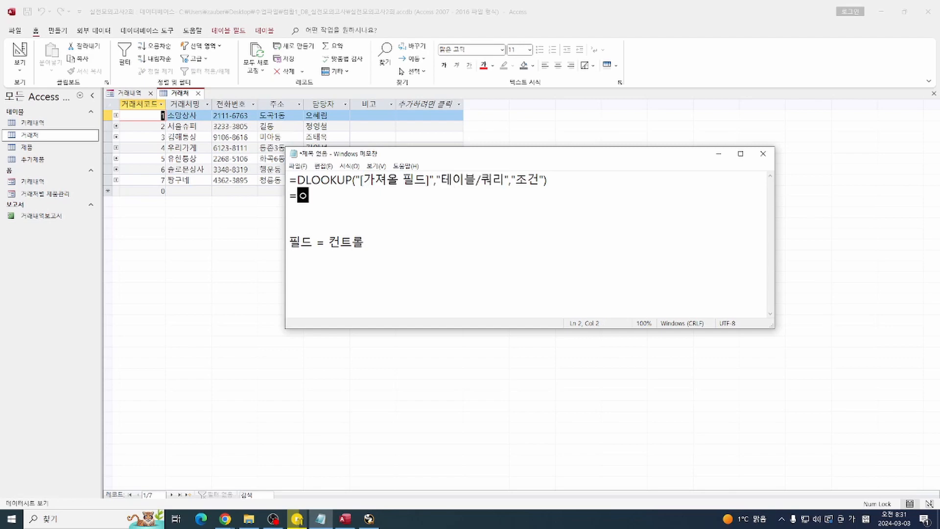
{"action": "key", "text": "Hangul"}
{"action": "type", "text": "Dlookup(\"["}
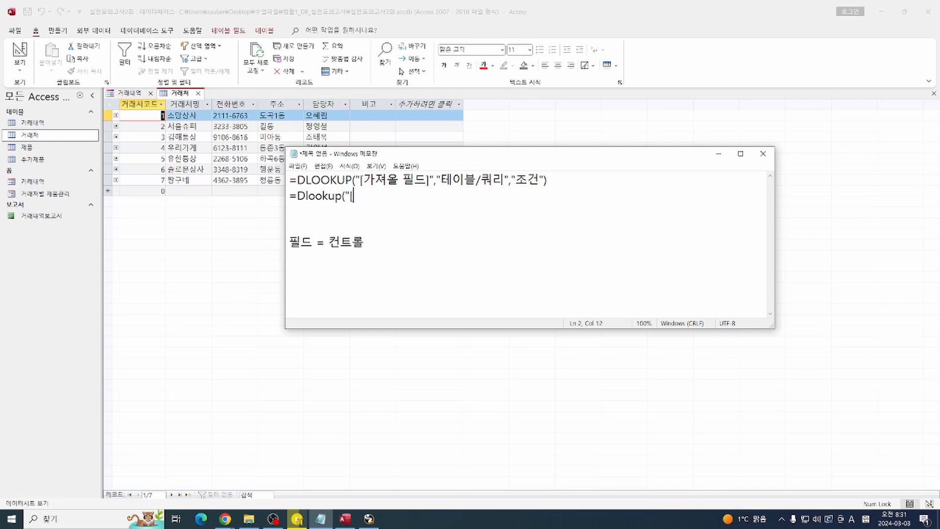
{"action": "key", "text": "Hangul"}
{"action": "type", "text": "거래처명]"}
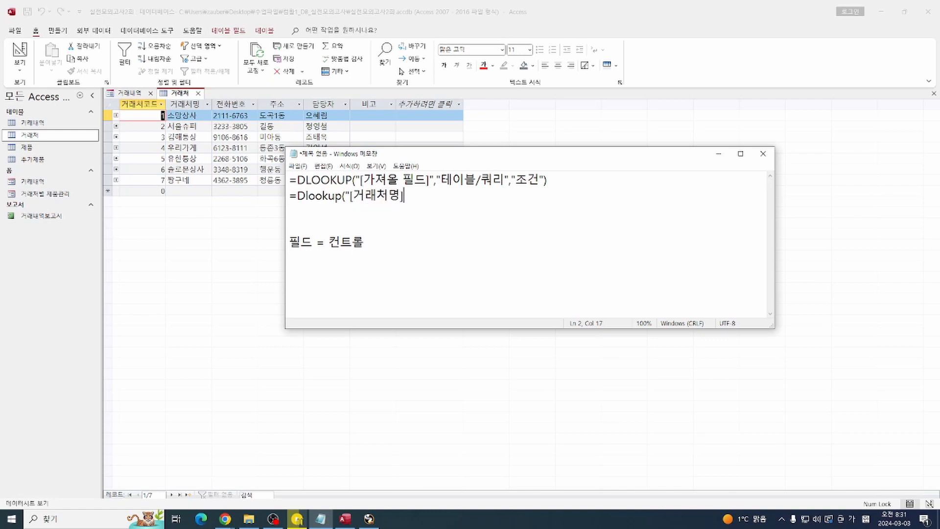
{"action": "type", "text": "\",\"거래처\""}
- Write the condition's field [거래처코드] on a new line below the note 필드 = 컨트롤
{"action": "left_click", "coordinate": [366, 245]}
{"action": "key", "text": "Return"}
{"action": "type", "text": "[거래처코"}
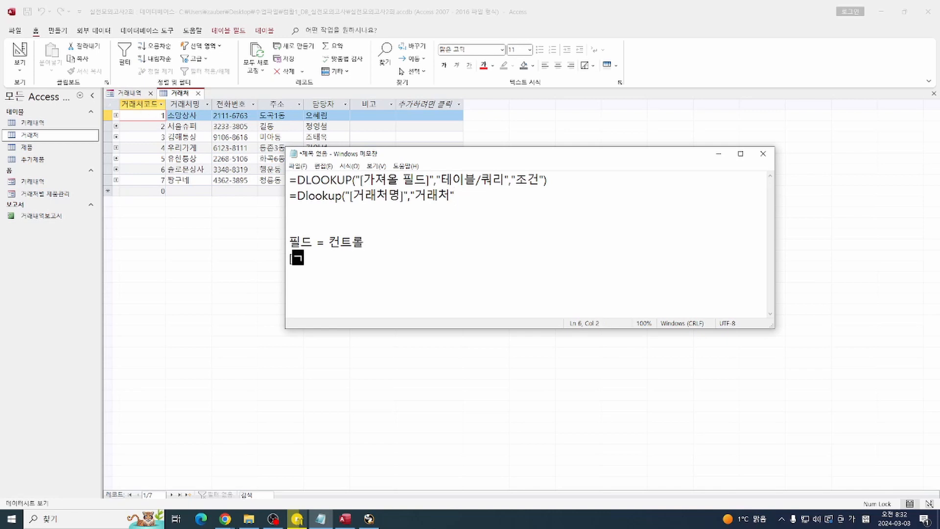
{"action": "type", "text": "드]"}
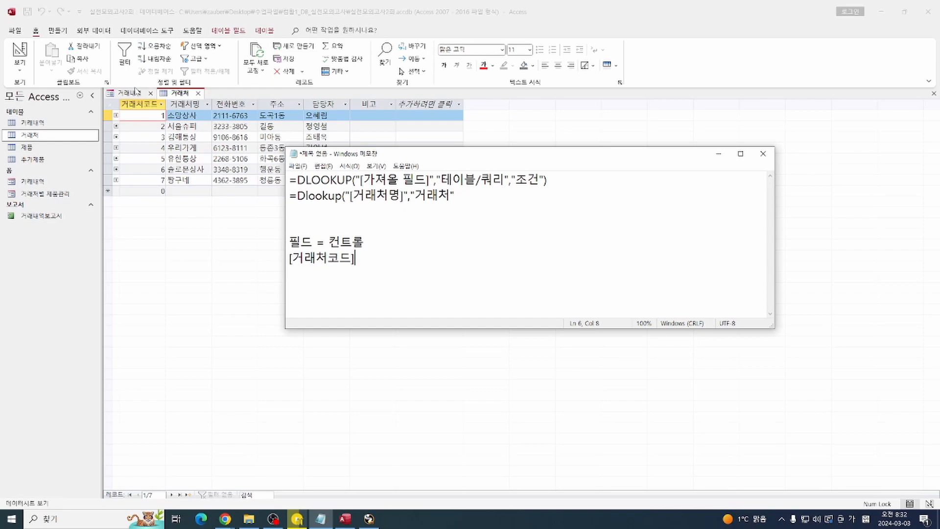
- Switch to Access and check the name of the code text box in the 거래내역 form's Design view against the 거래처 table
{"action": "left_click", "coordinate": [136, 91]}
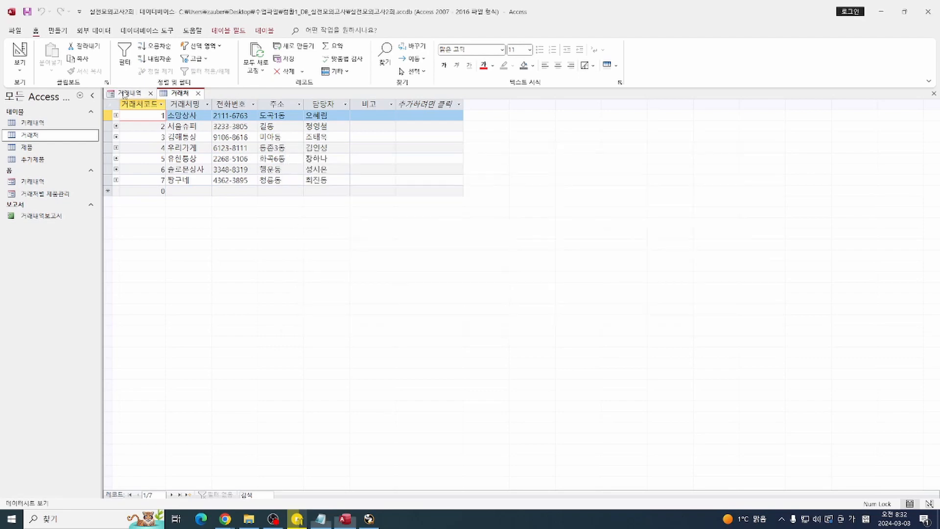
{"action": "right_click", "coordinate": [156, 126]}
{"action": "left_click", "coordinate": [193, 161]}
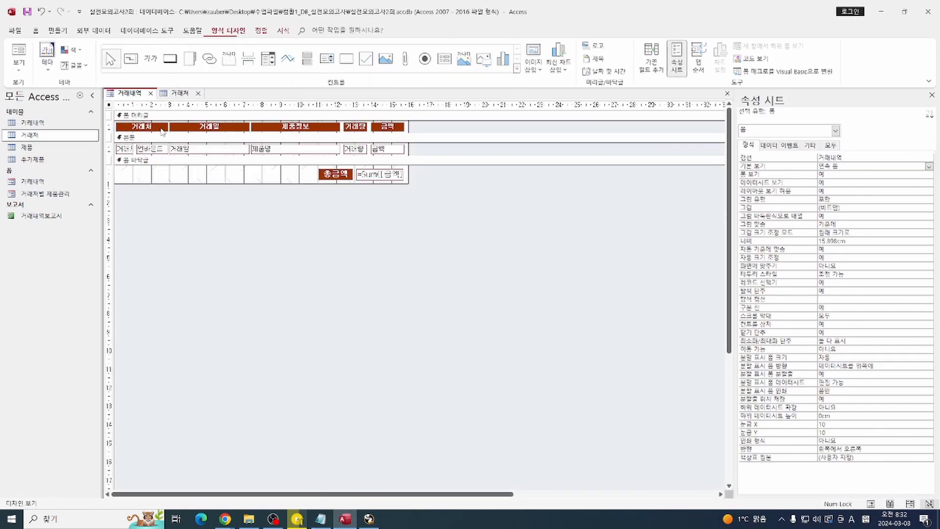
{"action": "left_click", "coordinate": [125, 149]}
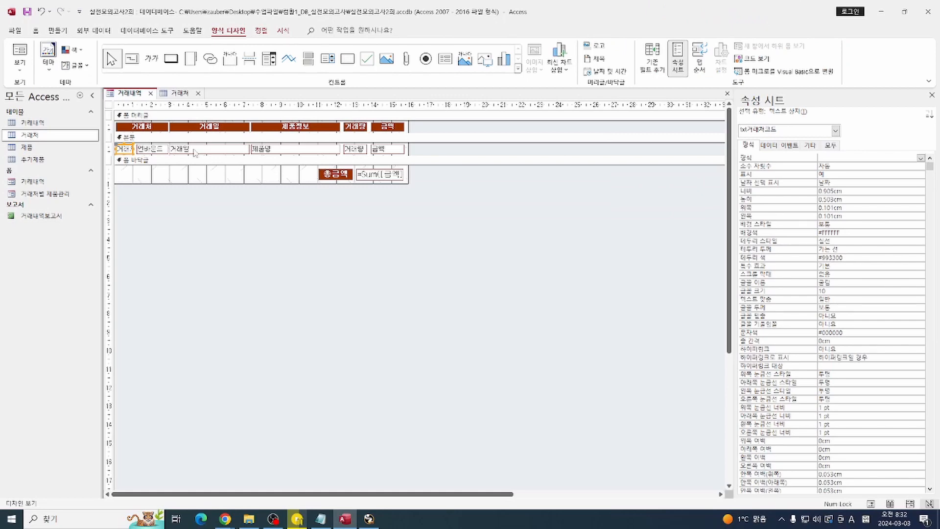
{"action": "left_click", "coordinate": [180, 94]}
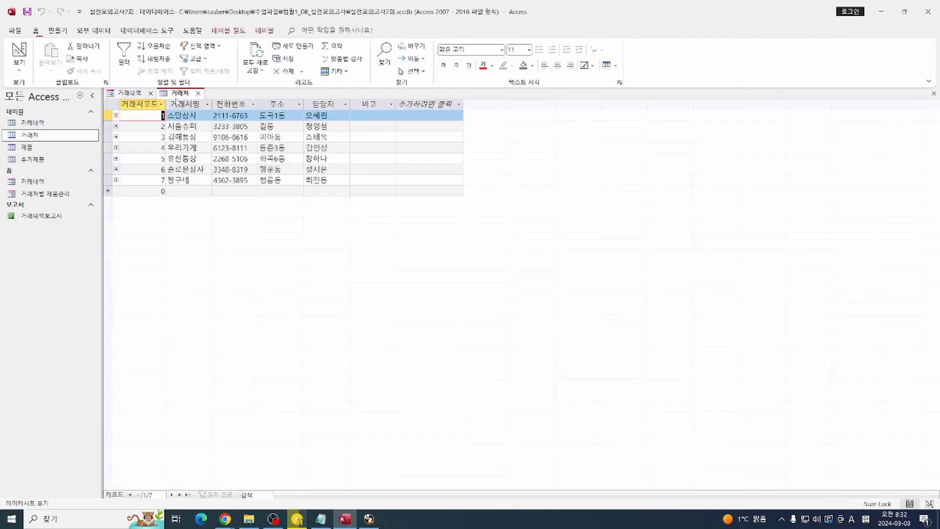
- Switch back to Notepad and complete the condition as [거래처코드]=txt거래처코드
{"action": "left_click", "coordinate": [321, 518]}
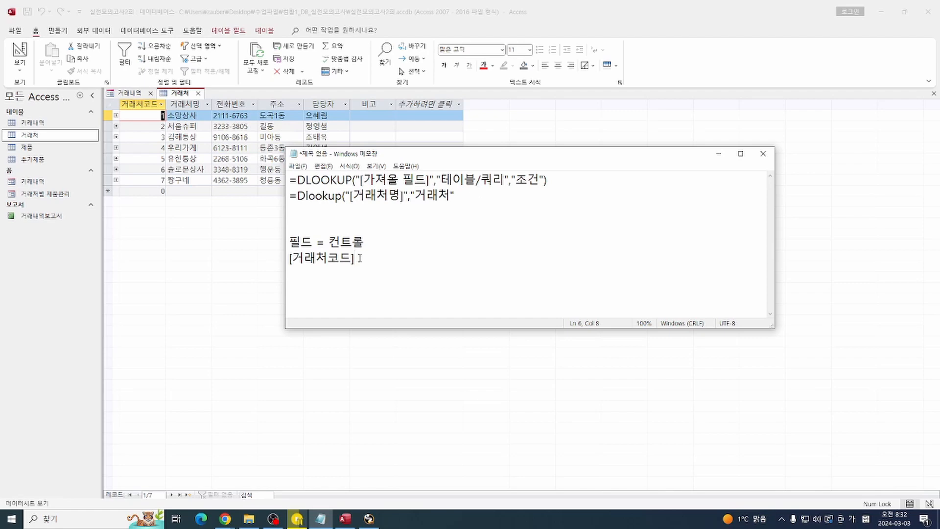
{"action": "type", "text": "=ㅅ"}
{"action": "key", "text": "BackSpace"}
{"action": "key", "text": "Hangul"}
{"action": "type", "text": "txtrj"}
{"action": "key", "text": "BackSpace"}
{"action": "key", "text": "BackSpace"}
{"action": "key", "text": "Hangul"}
{"action": "type", "text": "ㄱ거래처코드"}
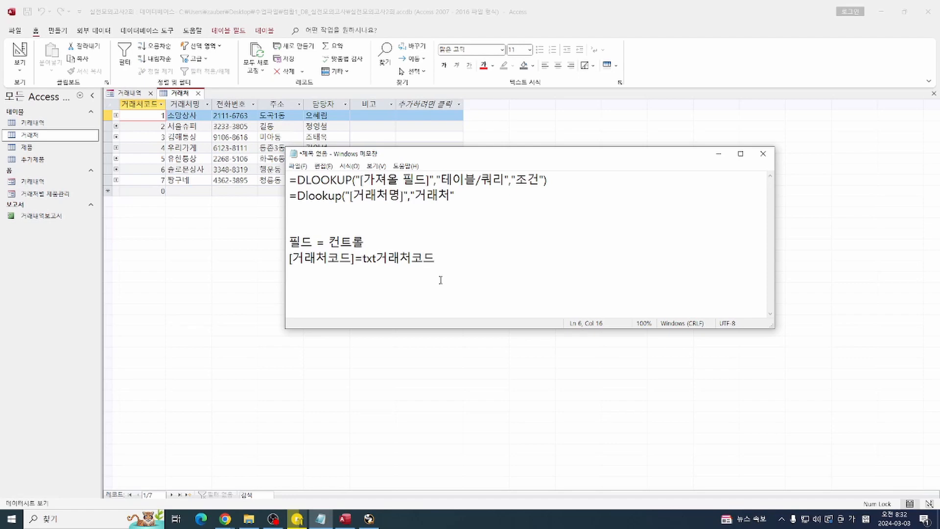
- Copy the condition into the Dlookup formula as its quoted third argument, "[거래처코드]=txt거래처코드", and close the parenthesis
{"action": "left_click_drag", "start_coordinate": [436, 258], "coordinate": [279, 261]}
{"action": "key", "text": "ctrl+c"}
{"action": "left_click", "coordinate": [479, 194]}
{"action": "type", "text": ",\""}
{"action": "key", "text": "ctrl+v"}
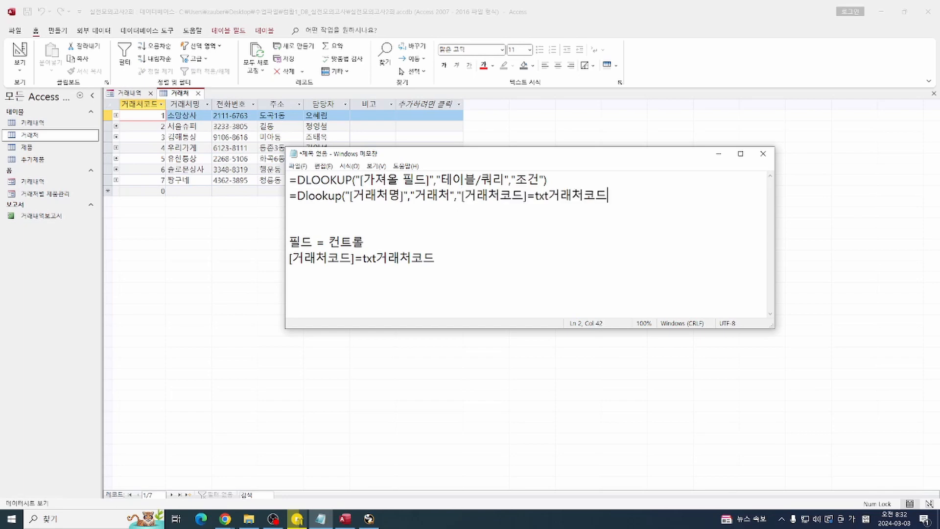
{"action": "type", "text": "\")"}
{"action": "left_click_drag", "start_coordinate": [341, 195], "coordinate": [412, 196]}
{"action": "left_click", "coordinate": [426, 196]}
- Write the syntax =Dsum("[계산필드]","테이블/쿼리","조건") two lines below the Dlookup formula and switch back to the 거래내역 form in Access
{"action": "key", "text": "End"}
{"action": "key", "text": "Return"}
{"action": "key", "text": "Return"}
{"action": "type", "text": "="}
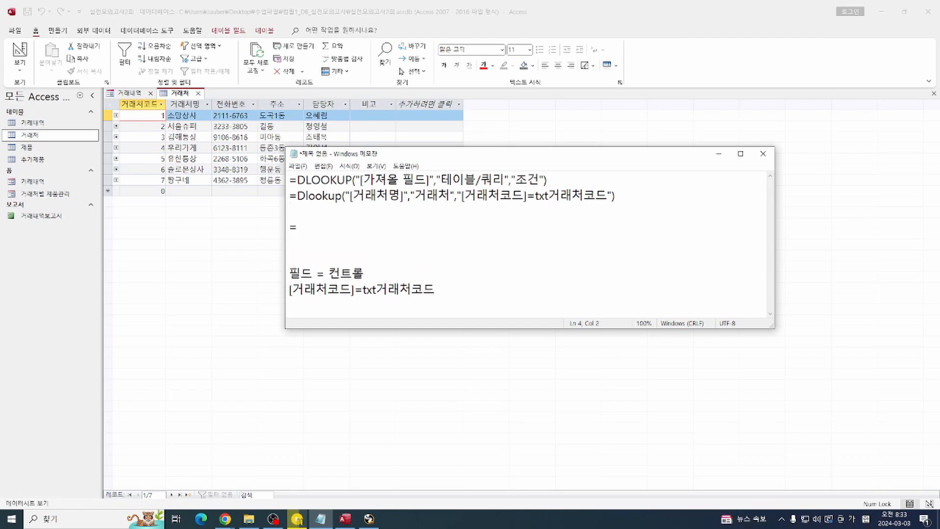
{"action": "type", "text": "ㅇ"}
{"action": "key", "text": "BackSpace"}
{"action": "key", "text": "Hangul"}
{"action": "type", "text": "Dsum(\"[계산피"}
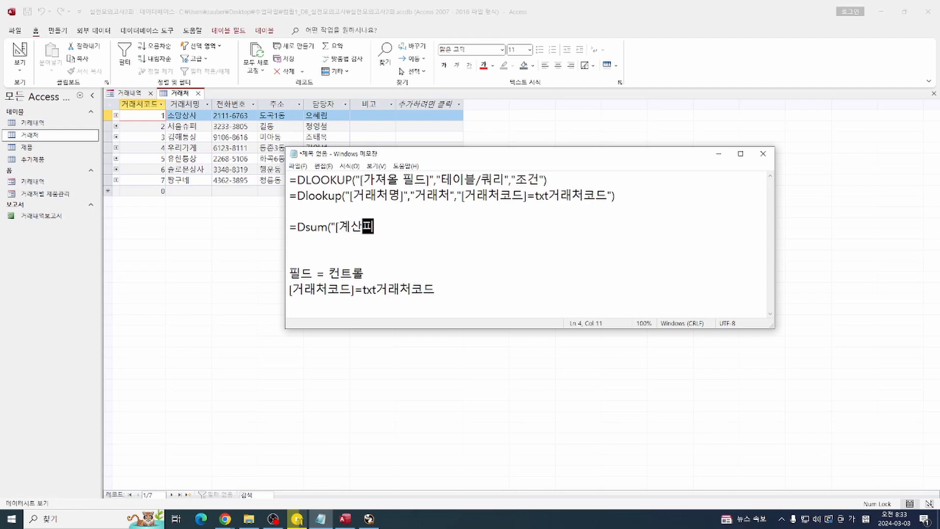
{"action": "type", "text": "ㄹ드]\""}
{"action": "type", "text": ",\""}
{"action": "type", "text": "ㅌㅇ"}
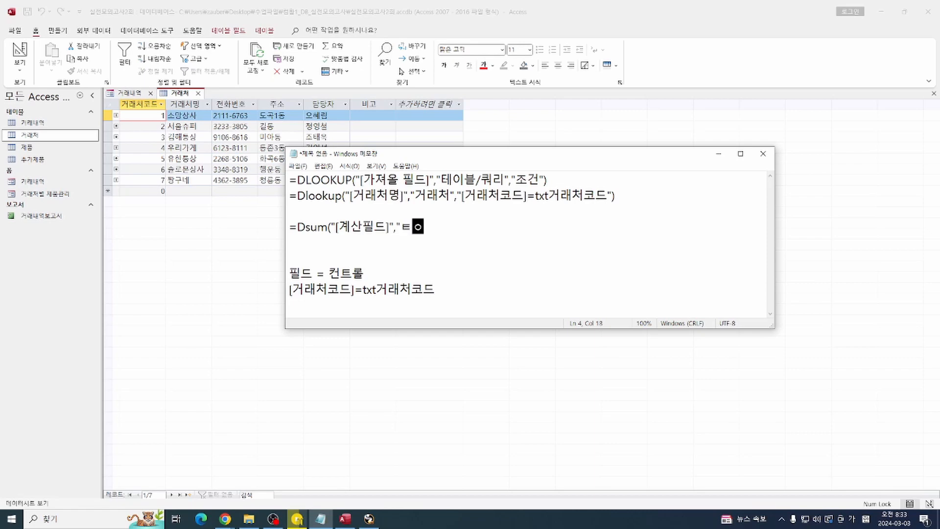
{"action": "key", "text": "BackSpace"}
{"action": "key", "text": "BackSpace"}
{"action": "type", "text": "테이블"}
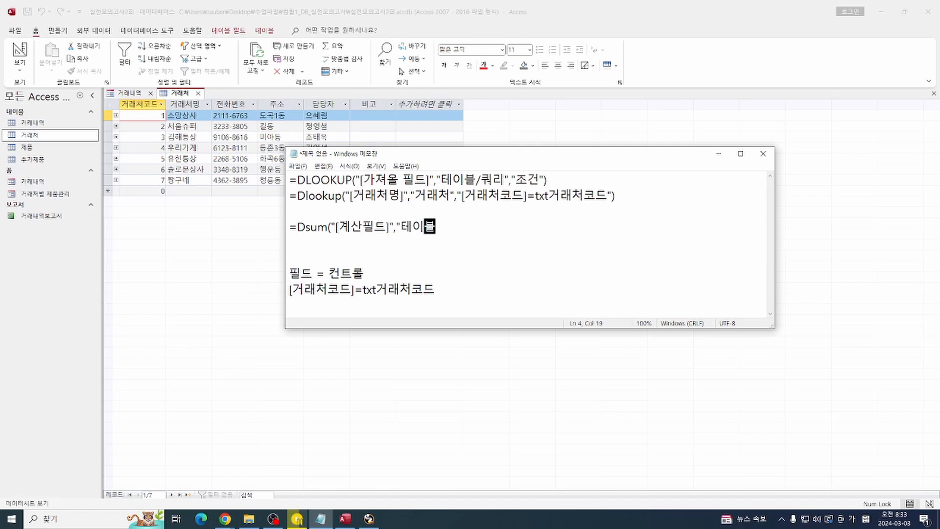
{"action": "type", "text": "/쿼리\""}
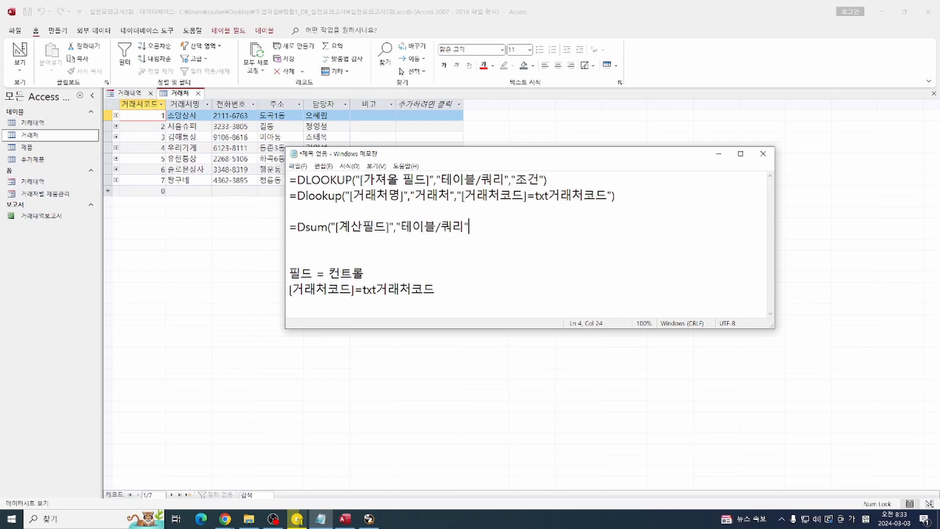
{"action": "type", "text": ",\"조건\""}
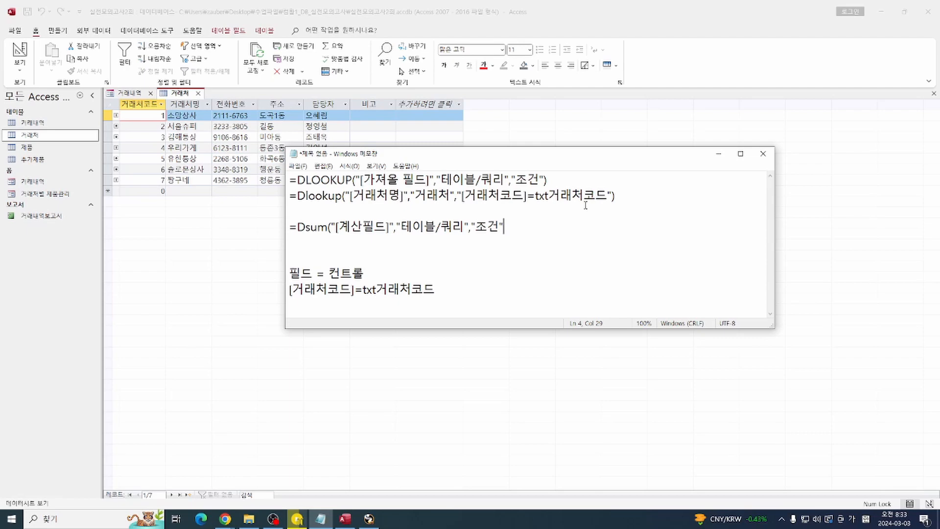
{"action": "type", "text": ")"}
{"action": "left_click", "coordinate": [131, 93]}
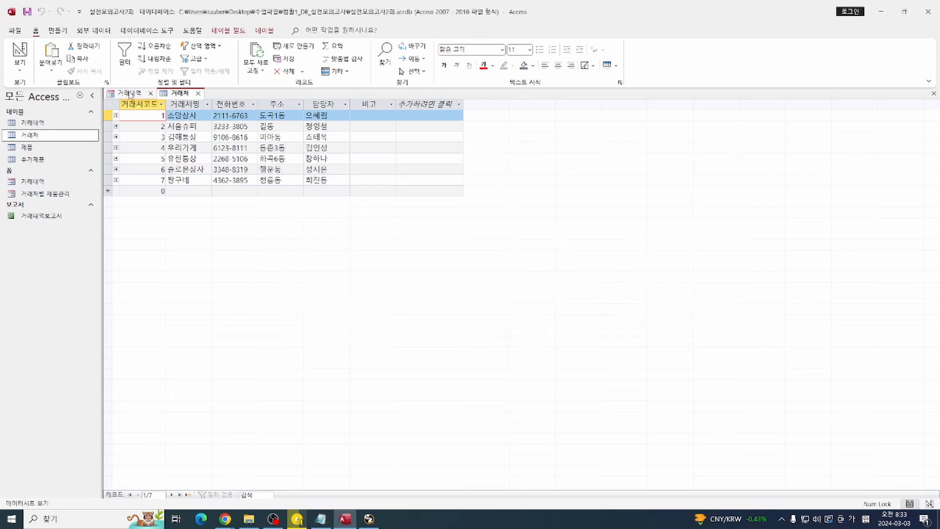
- Return to the 거래내역 form's text box for the customer name, then switch to Notepad and copy the completed Dlookup formula
{"action": "left_click", "coordinate": [131, 93]}
{"action": "left_click", "coordinate": [157, 149]}
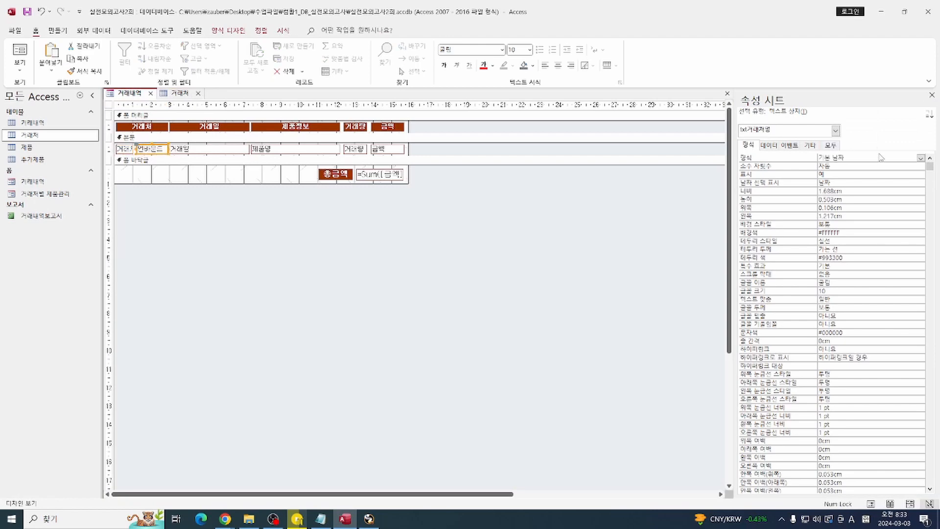
{"action": "left_click", "coordinate": [321, 518]}
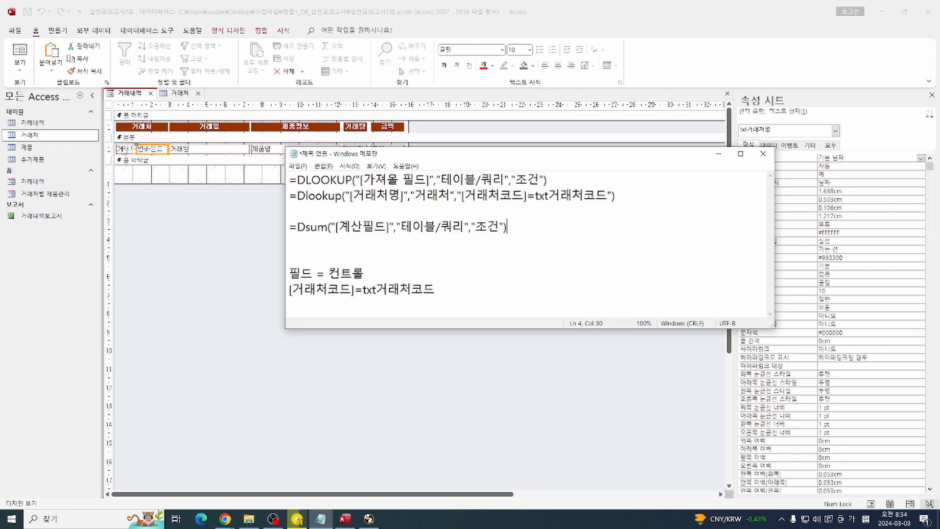
{"action": "left_click_drag", "start_coordinate": [631, 195], "coordinate": [279, 194]}
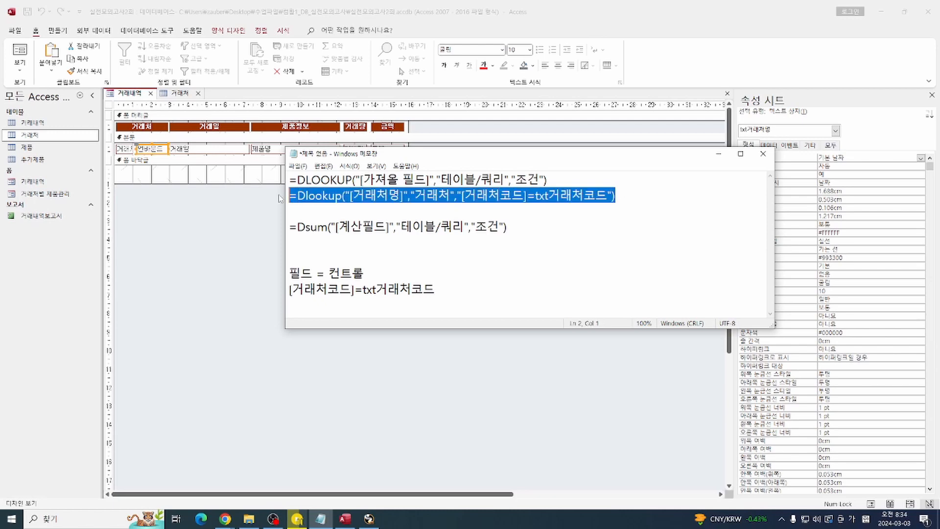
- Paste =Dlookup("[거래처명]","거래처","[거래처코드]=txt거래처코드") into the form's txt거래처명 text box in Access and check it in Form view
{"action": "left_click", "coordinate": [154, 150]}
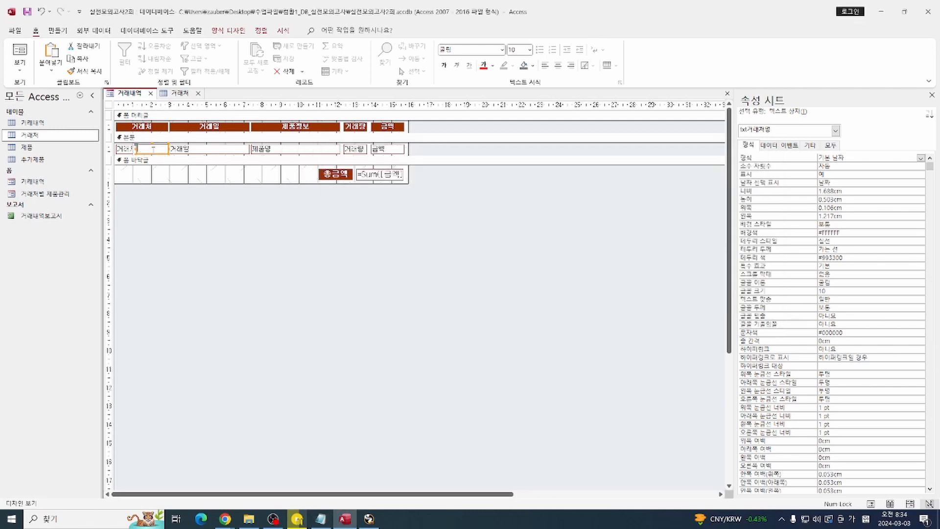
{"action": "left_click", "coordinate": [167, 272]}
{"action": "left_click", "coordinate": [153, 150]}
{"action": "left_click", "coordinate": [153, 151]}
{"action": "key", "text": "ctrl+v"}
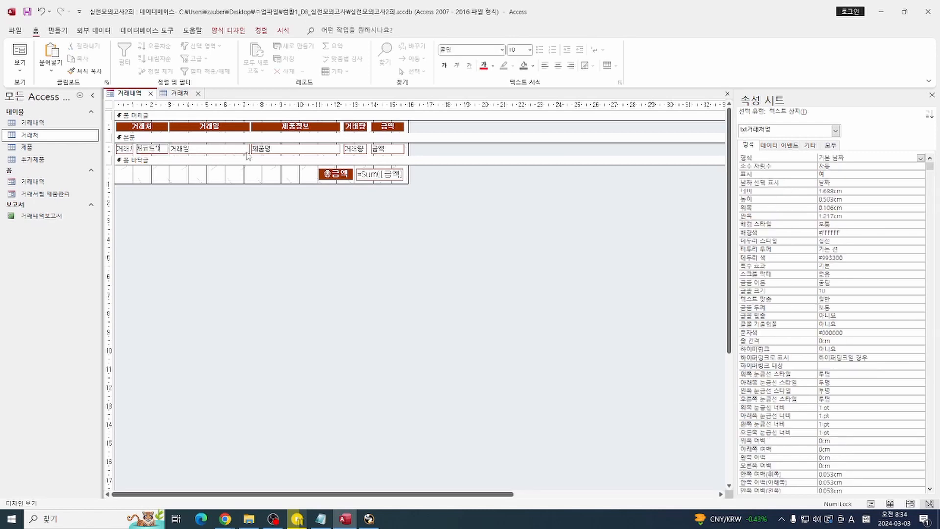
{"action": "key", "text": "Return"}
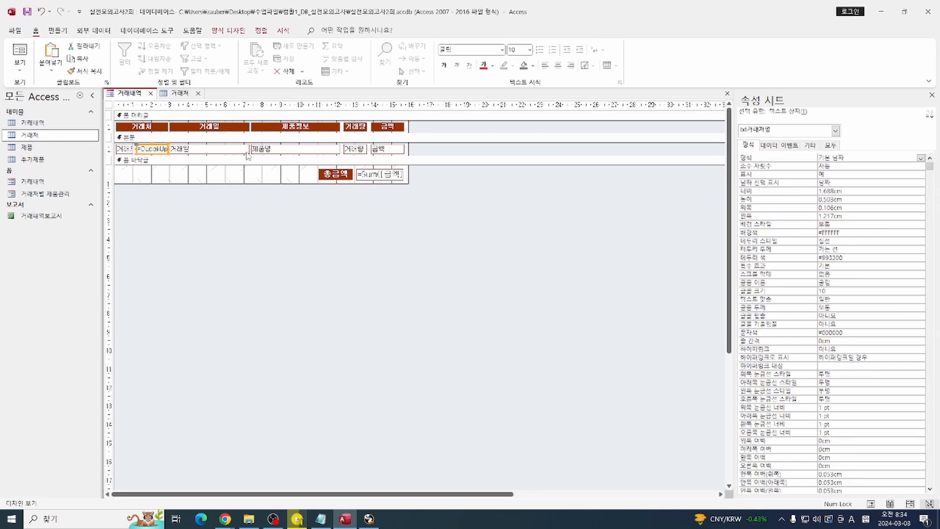
{"action": "left_click", "coordinate": [13, 55]}
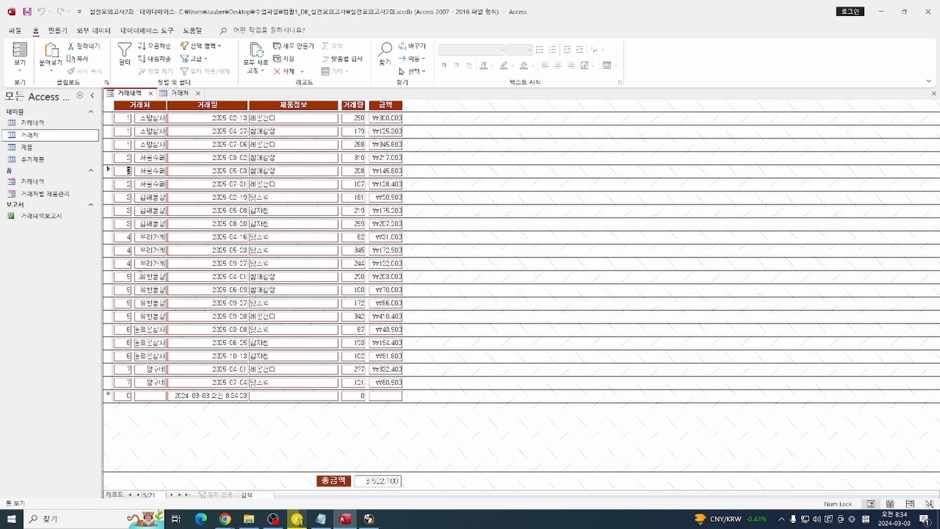
- Switch to Notepad to review the function notes and close it without saving them
{"action": "left_click", "coordinate": [321, 519]}
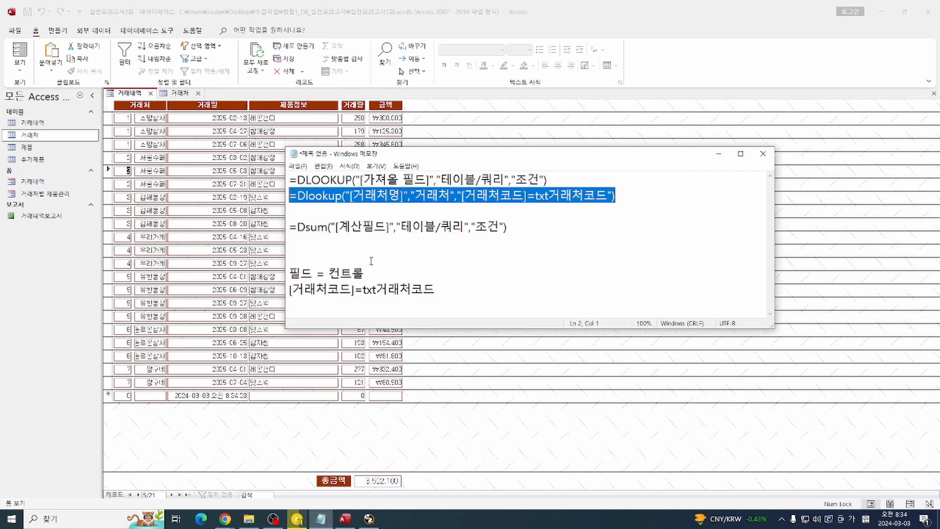
{"action": "left_click", "coordinate": [453, 245]}
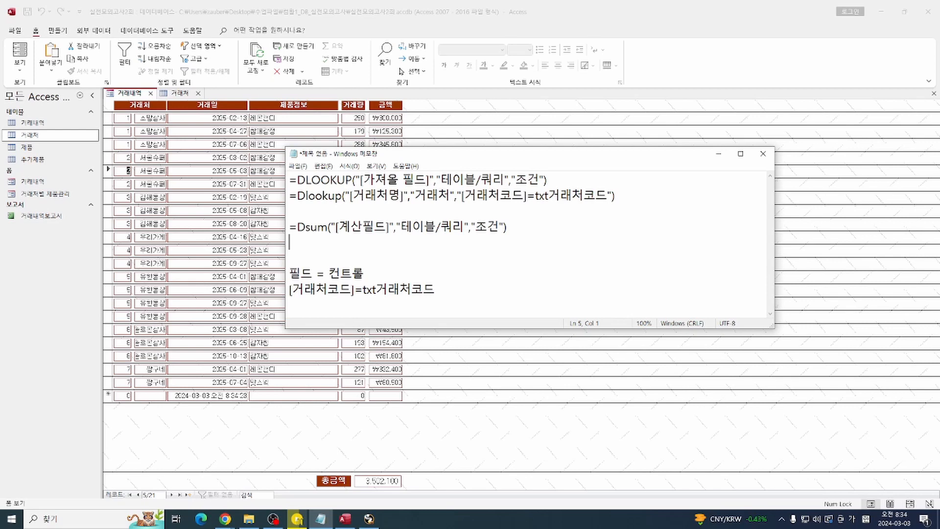
{"action": "left_click", "coordinate": [767, 156]}
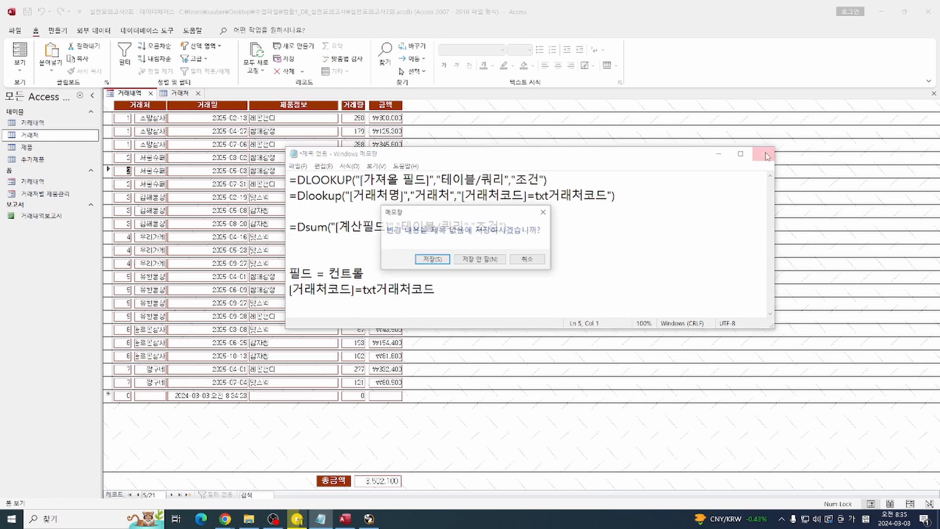
{"action": "left_click", "coordinate": [458, 260]}
- Close the 거래내역 form saving its design changes, and close the 거래처 table
{"action": "left_click", "coordinate": [151, 93]}
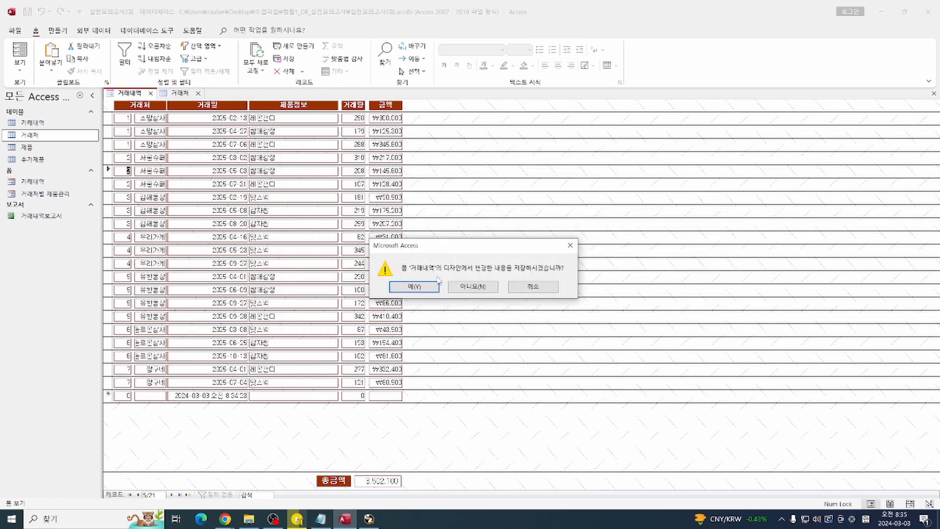
{"action": "left_click", "coordinate": [436, 285]}
{"action": "left_click", "coordinate": [146, 94]}
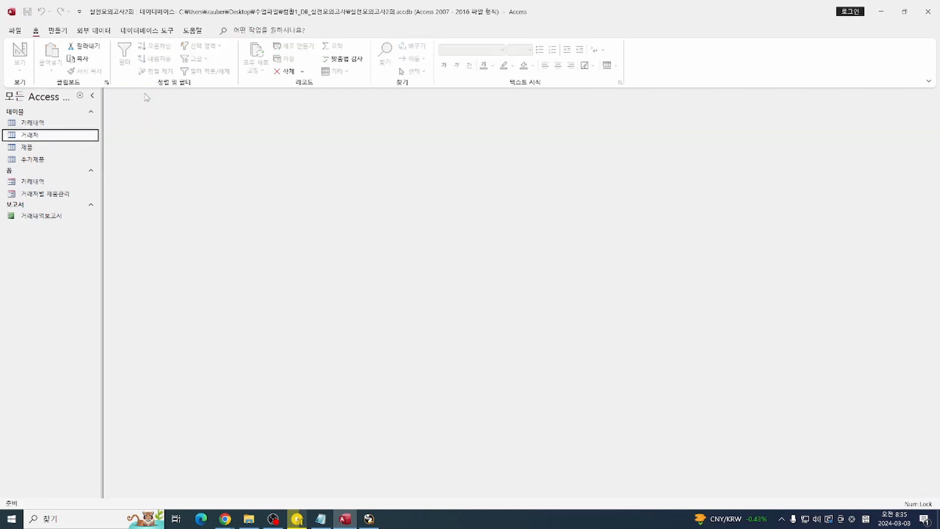
- Reopen the 거래내역 form in Design view and change the cmb제품명 text box in the detail section to a combo box
{"action": "double_click", "coordinate": [46, 193]}
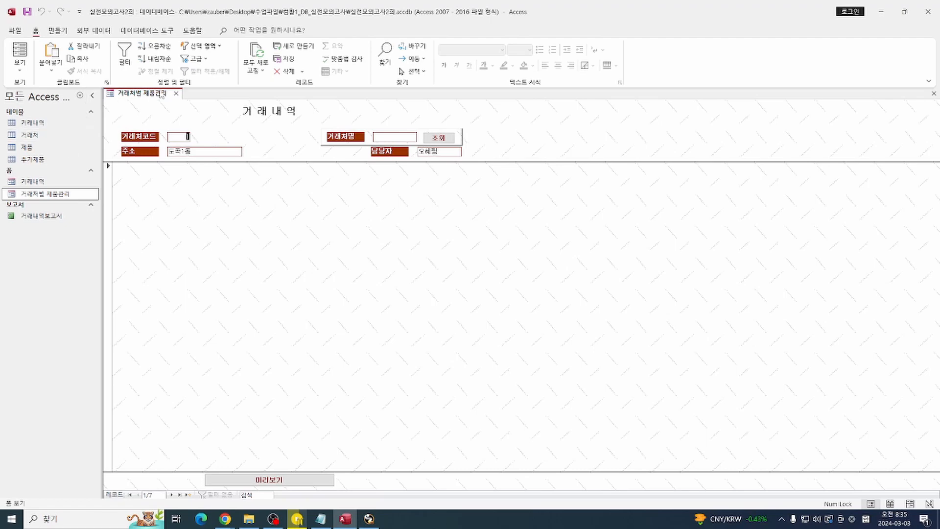
{"action": "left_click", "coordinate": [175, 93]}
{"action": "double_click", "coordinate": [51, 181]}
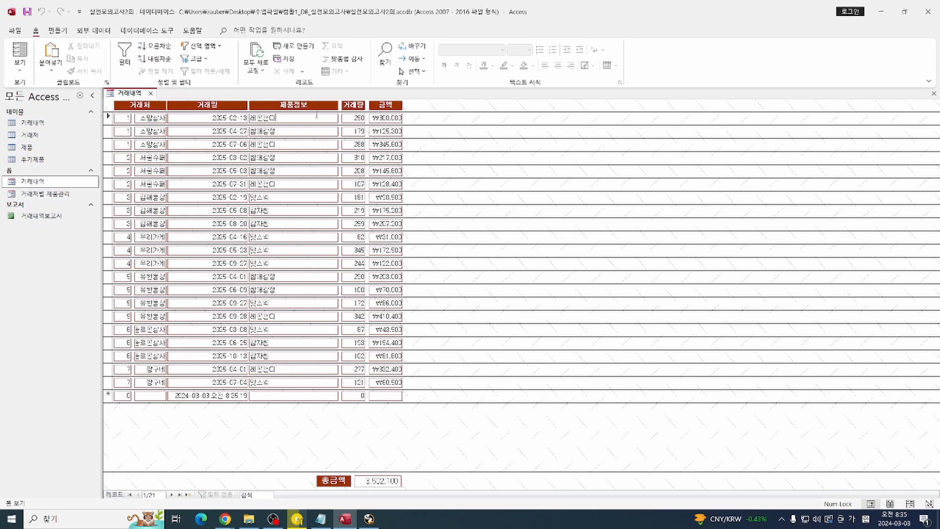
{"action": "key", "text": "ctrl+comma"}
{"action": "left_click", "coordinate": [321, 151]}
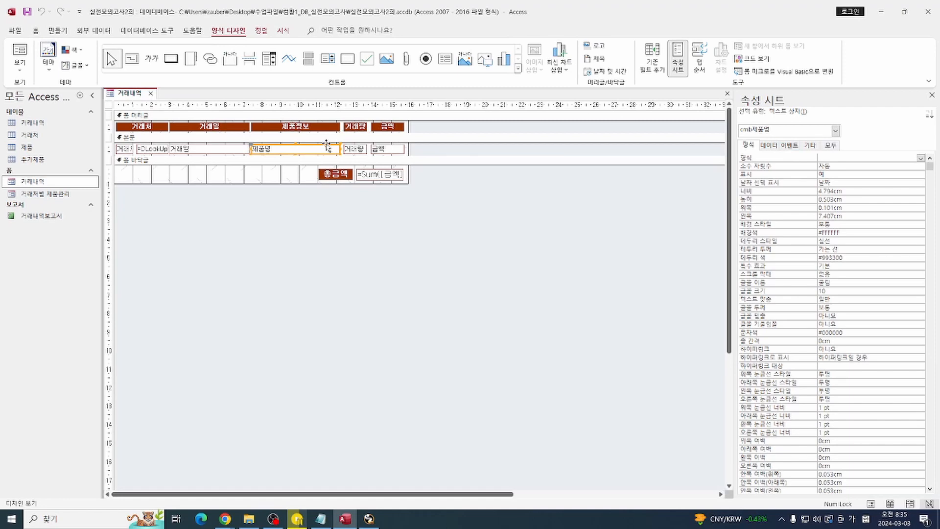
{"action": "left_click", "coordinate": [268, 224]}
{"action": "left_click", "coordinate": [274, 150]}
{"action": "right_click", "coordinate": [274, 148]}
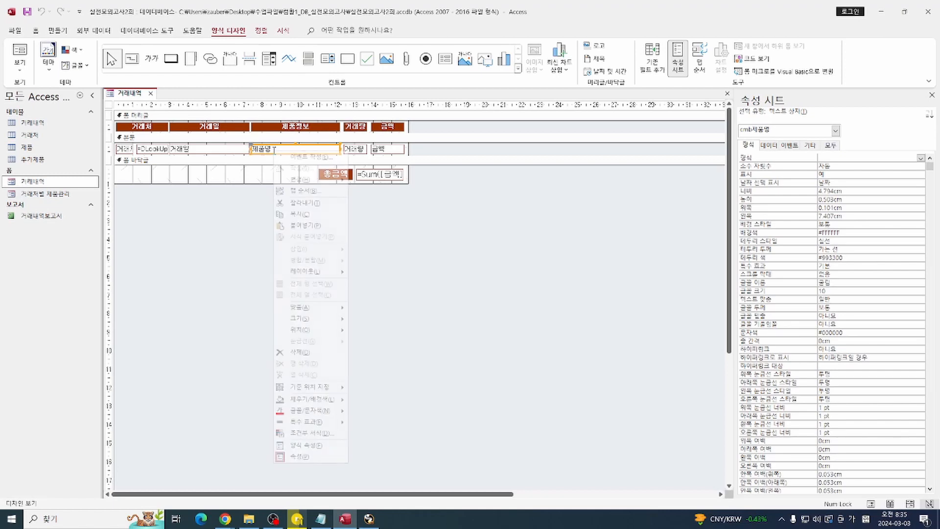
{"action": "mouse_move", "coordinate": [302, 180]}
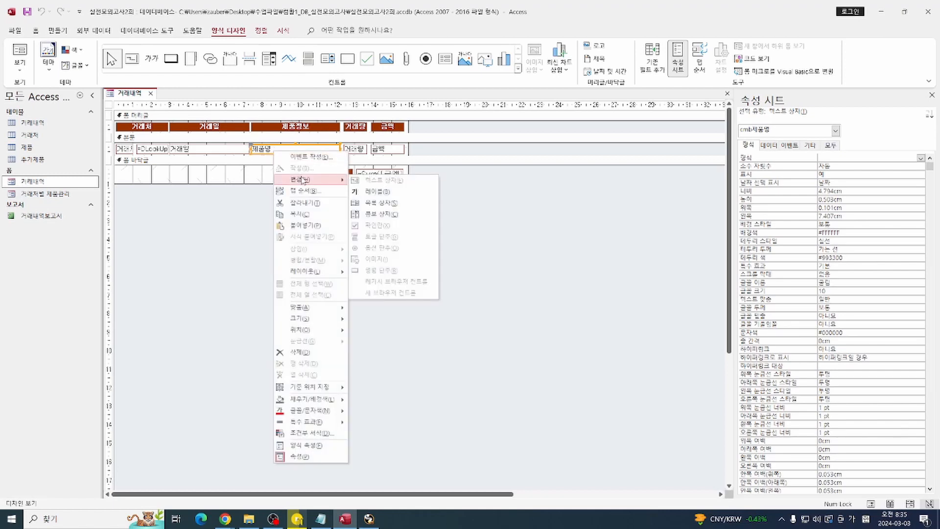
{"action": "left_click", "coordinate": [406, 220]}
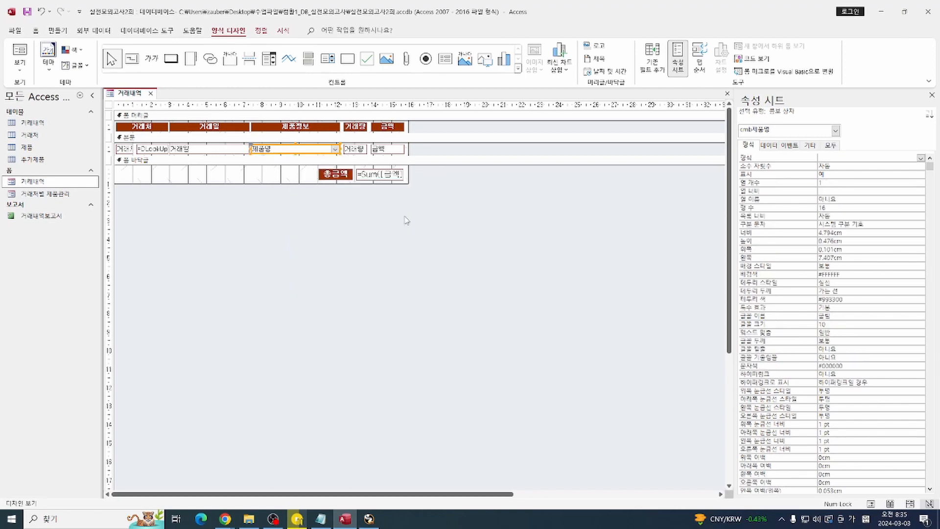
- Set the row source of the cmb제품명 combo box to select * from 제품
{"action": "left_click", "coordinate": [767, 147]}
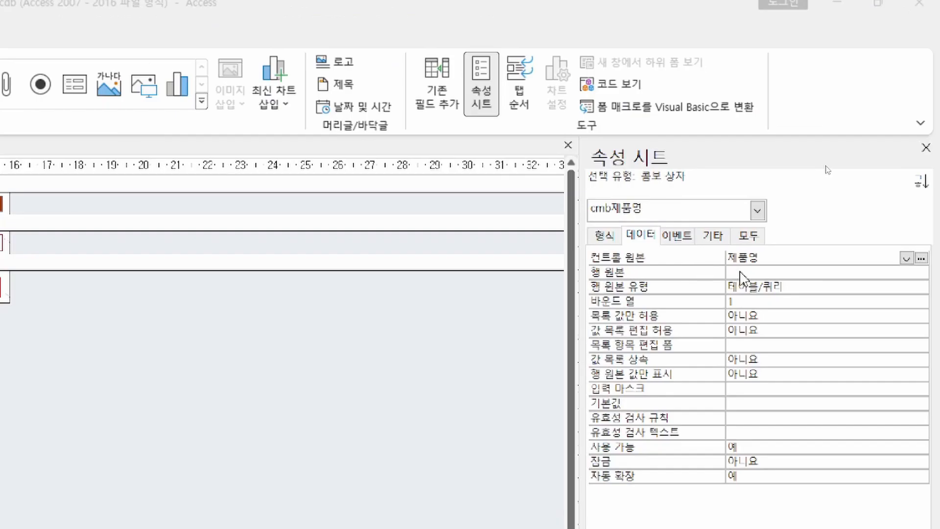
{"action": "left_click", "coordinate": [741, 272]}
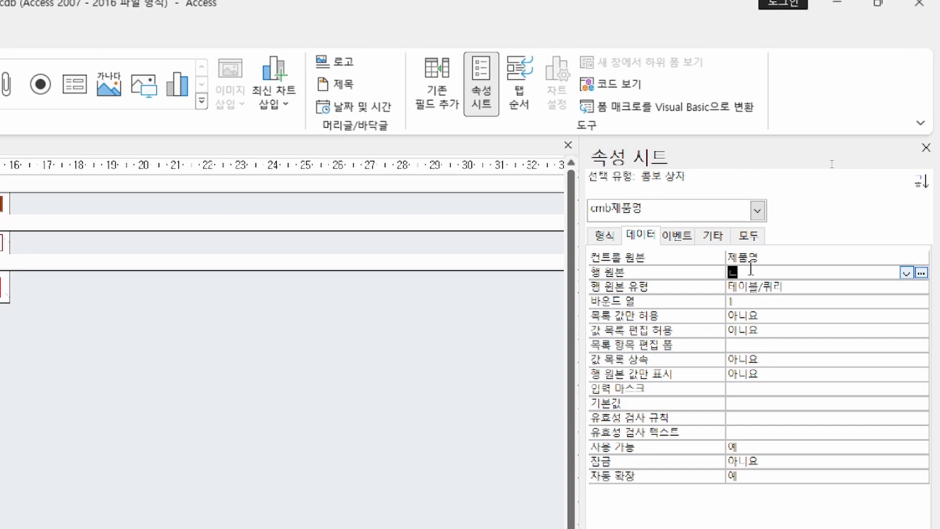
{"action": "right_click", "coordinate": [750, 269]}
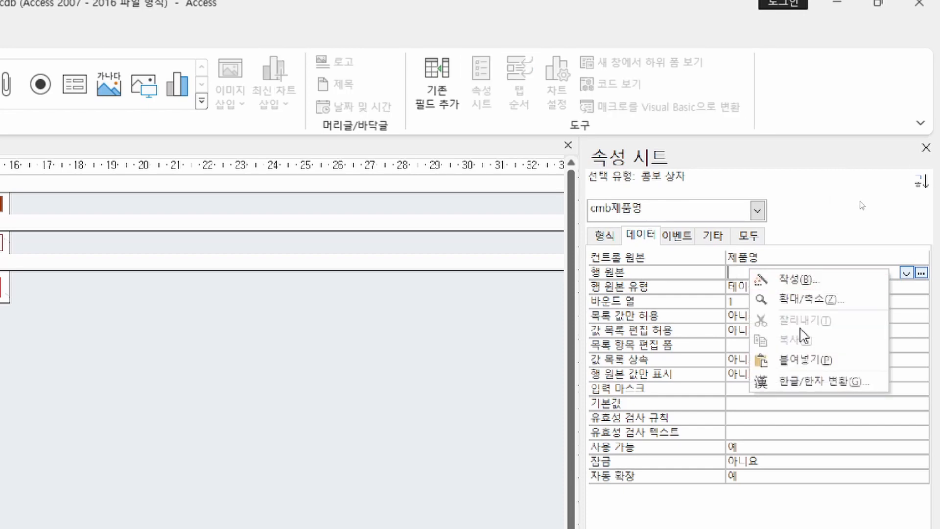
{"action": "left_click", "coordinate": [805, 302]}
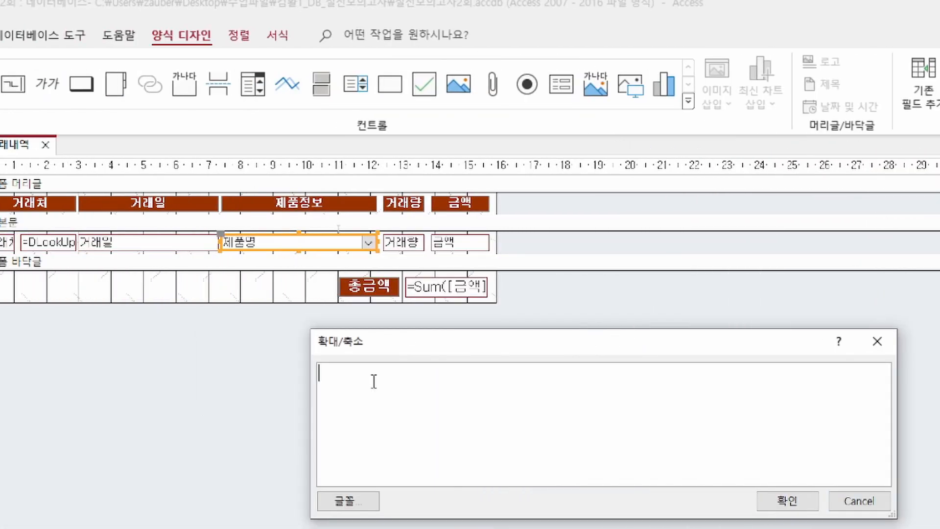
{"action": "type", "text": "select"}
{"action": "type", "text": "* from 제품"}
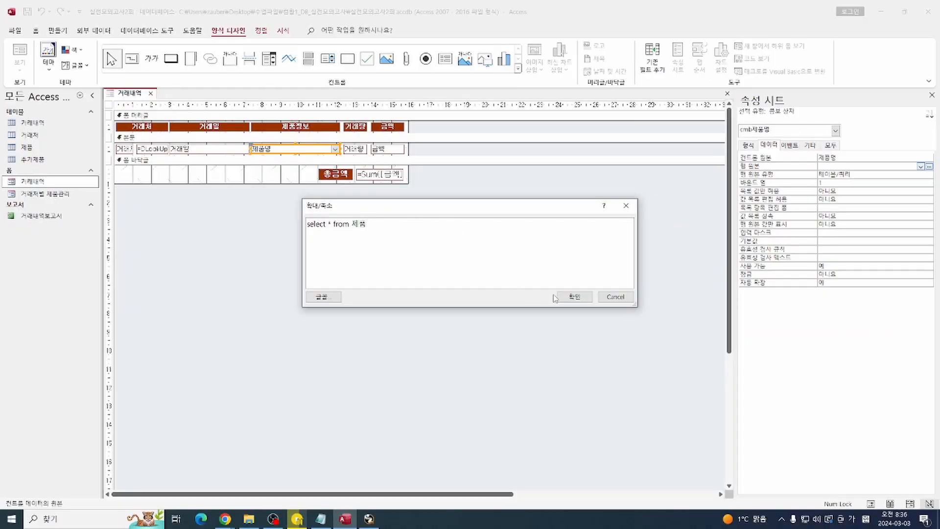
{"action": "left_click", "coordinate": [573, 297]}
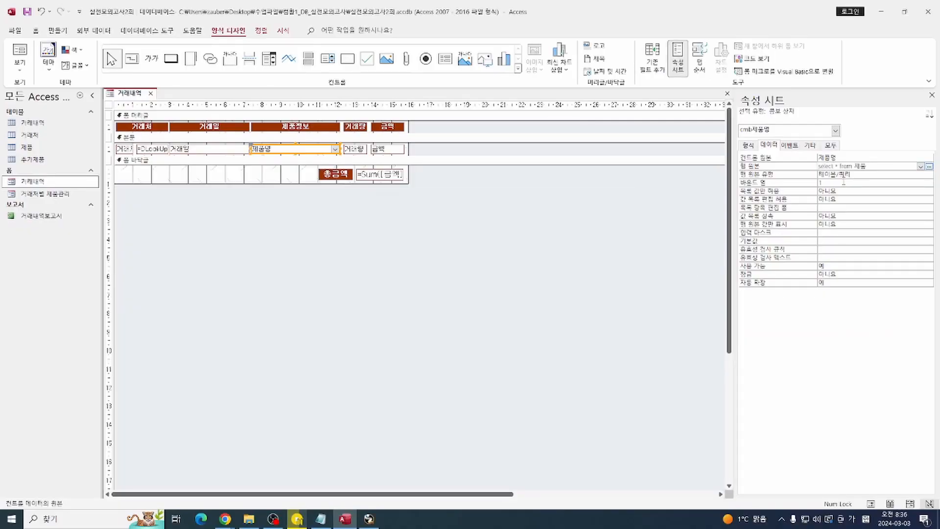
- Display the 거래내역 form in Form view and examine the first record's product combo box list
{"action": "left_click", "coordinate": [480, 250]}
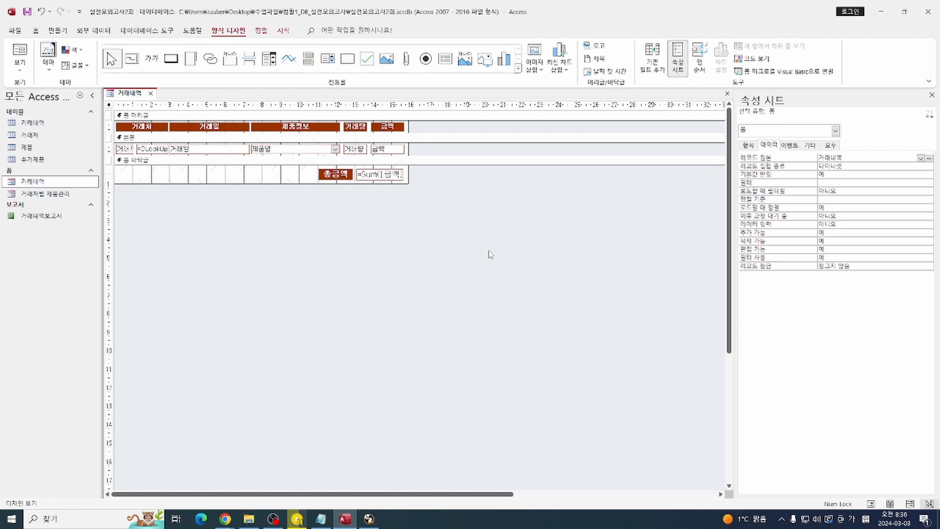
{"action": "left_click", "coordinate": [19, 51]}
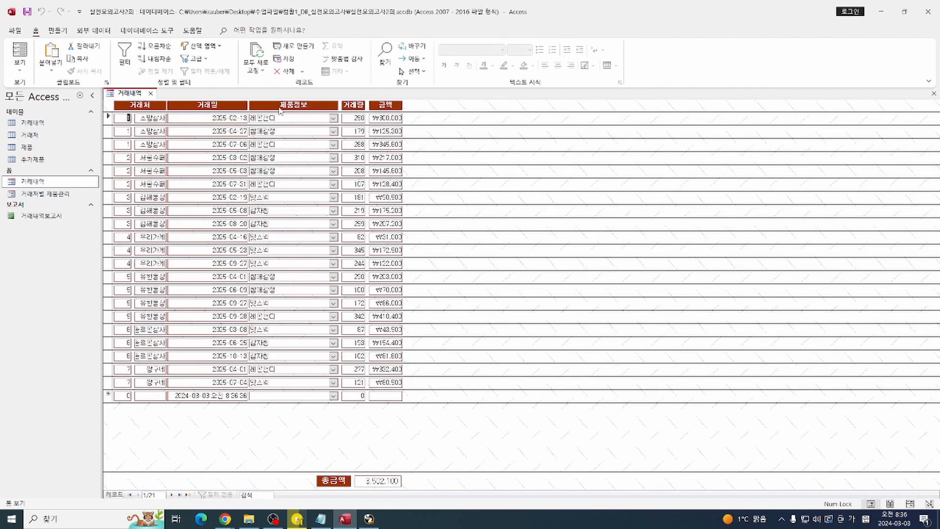
{"action": "left_click", "coordinate": [333, 118]}
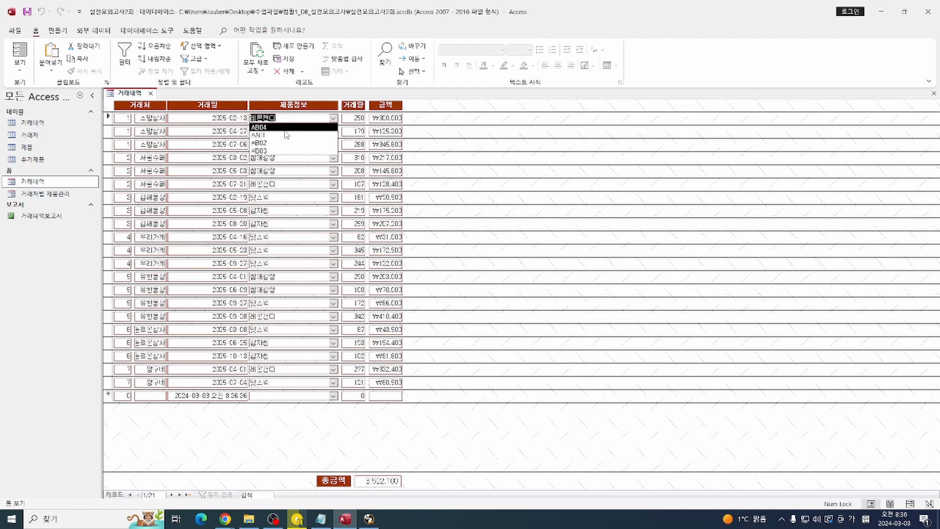
{"action": "left_click", "coordinate": [465, 110]}
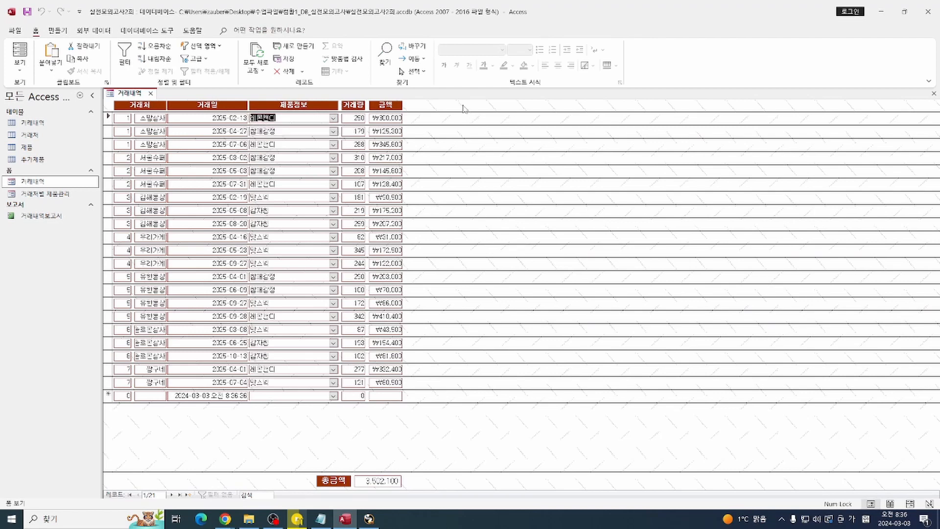
- Set the cmb제품명 combo box's column count to 3 in Design view and check its list in Form view
{"action": "right_click", "coordinate": [464, 107]}
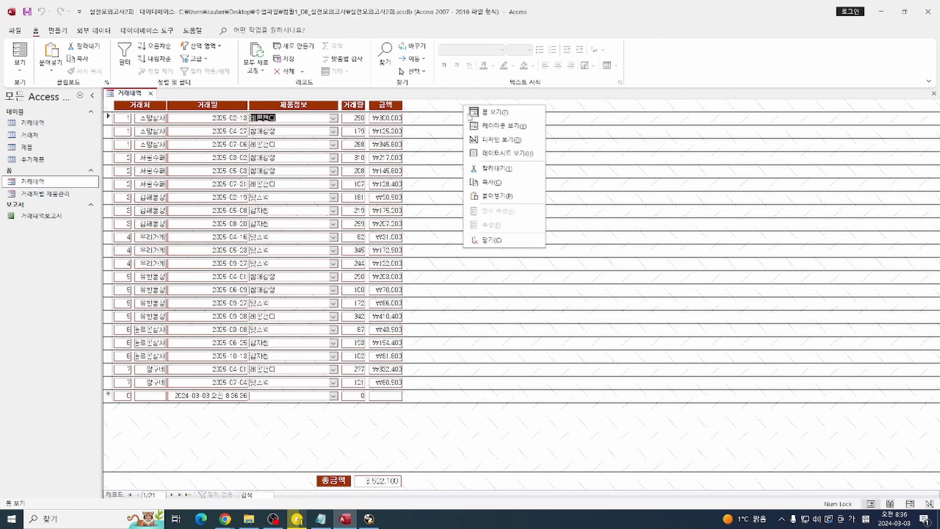
{"action": "left_click", "coordinate": [479, 141]}
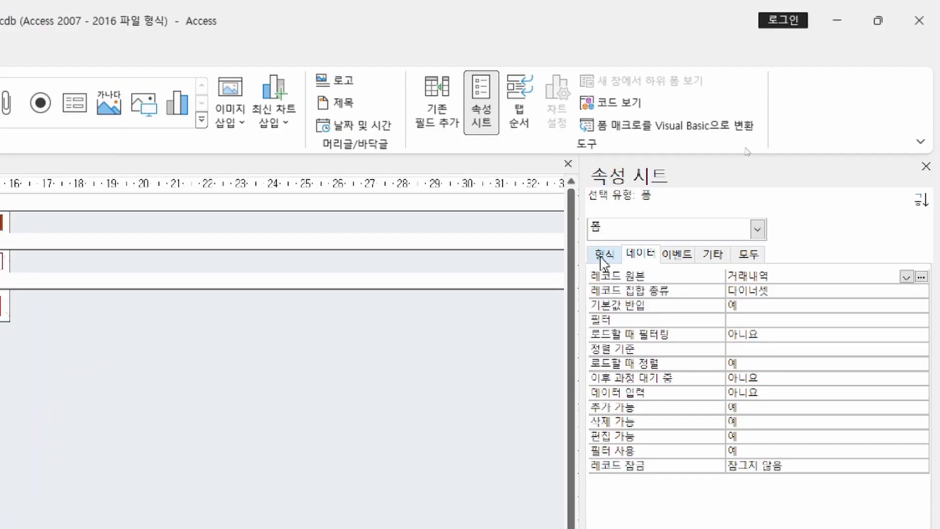
{"action": "left_click", "coordinate": [750, 147]}
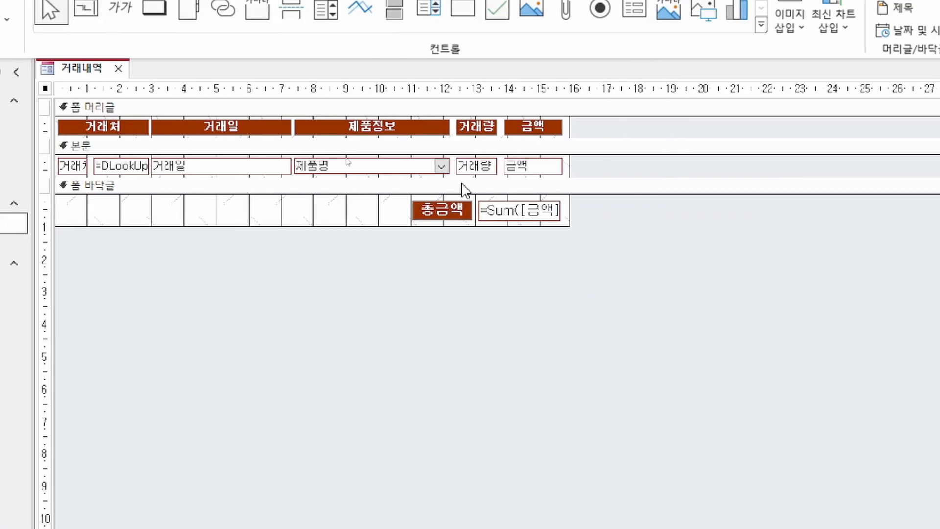
{"action": "left_click", "coordinate": [432, 169]}
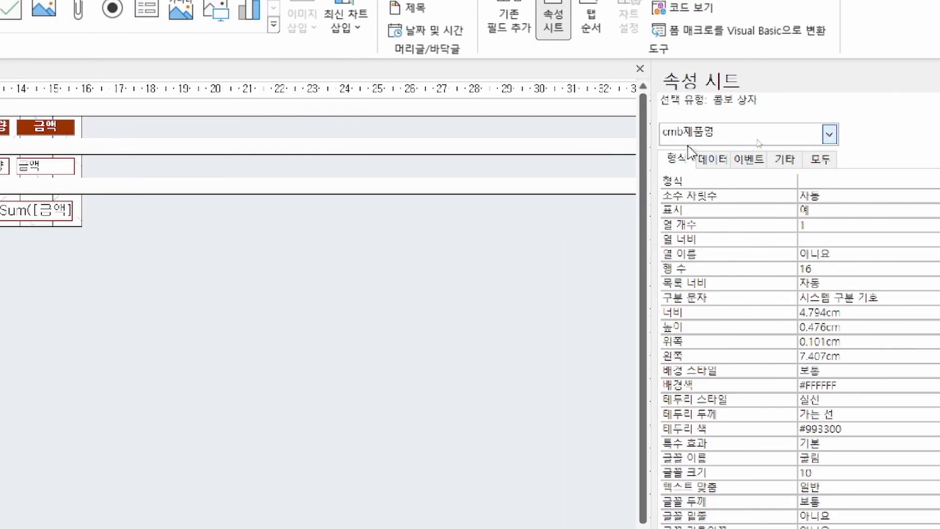
{"action": "double_click", "coordinate": [805, 225]}
{"action": "type", "text": "3"}
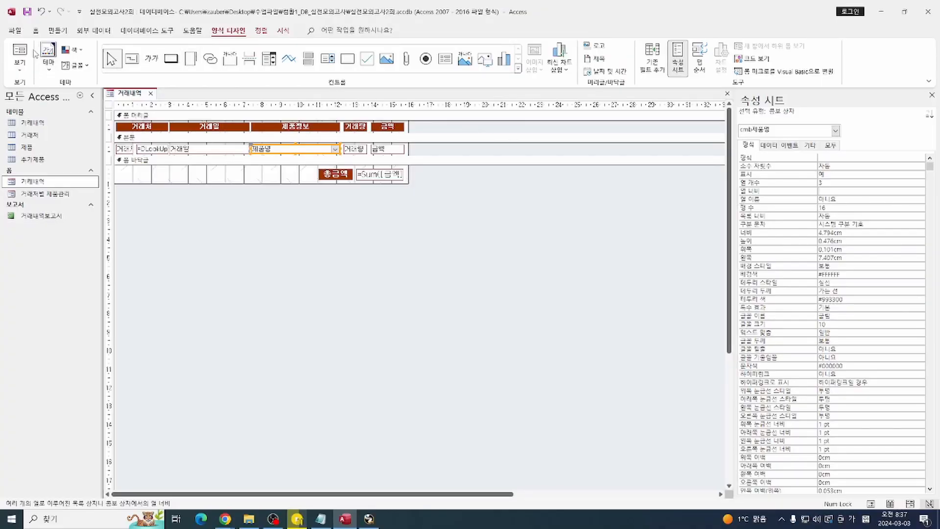
{"action": "left_click", "coordinate": [20, 54]}
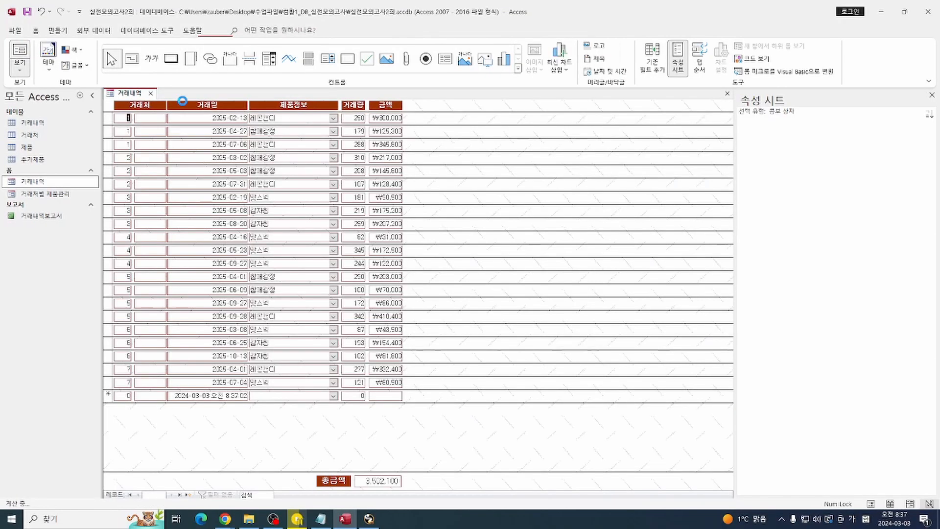
{"action": "left_click", "coordinate": [333, 118]}
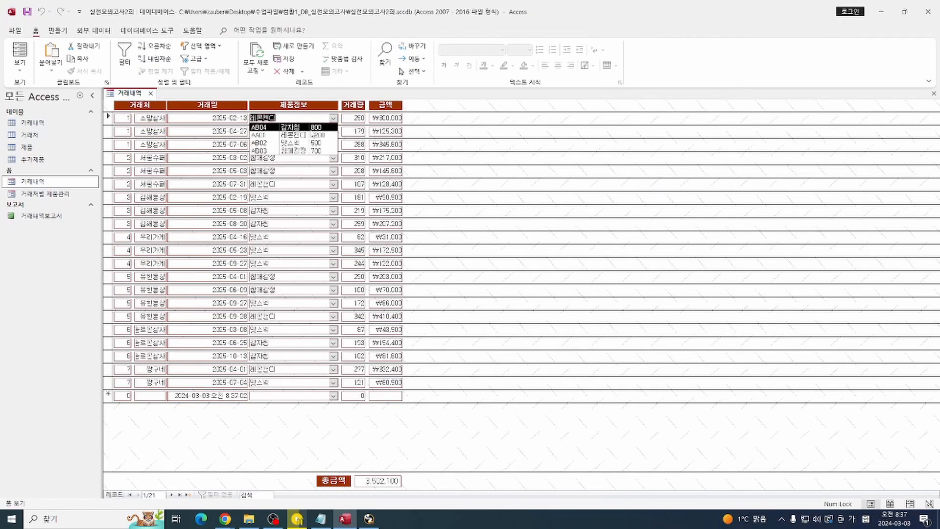
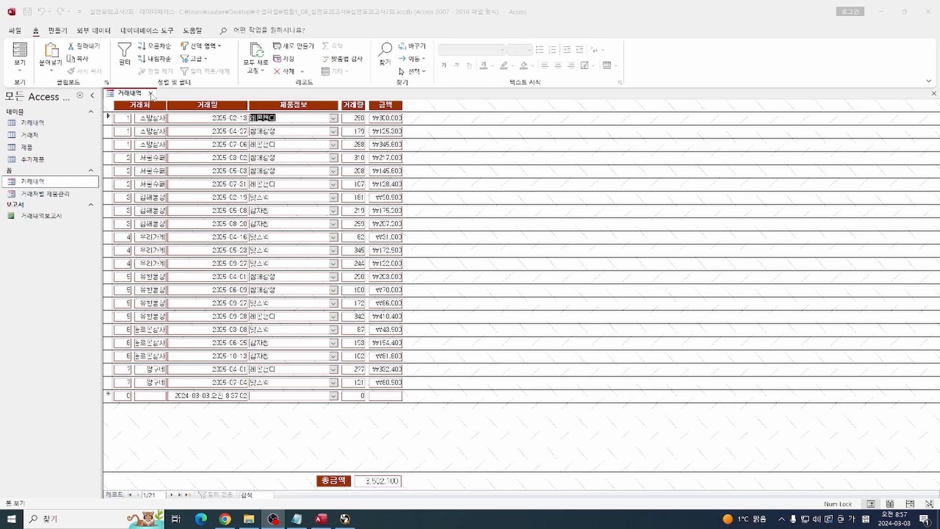
- Save and close the 거래내역 form, and open the database's relationships diagram
{"action": "left_click", "coordinate": [151, 94]}
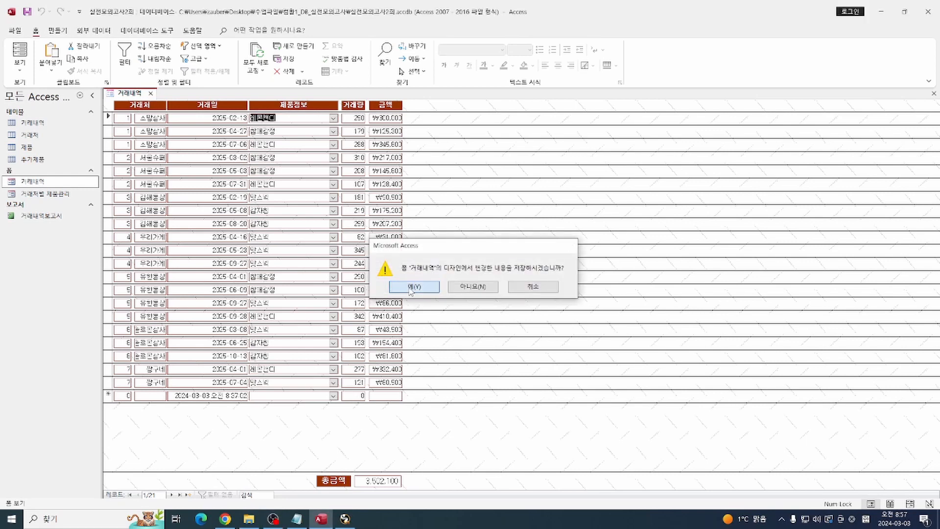
{"action": "left_click", "coordinate": [412, 288]}
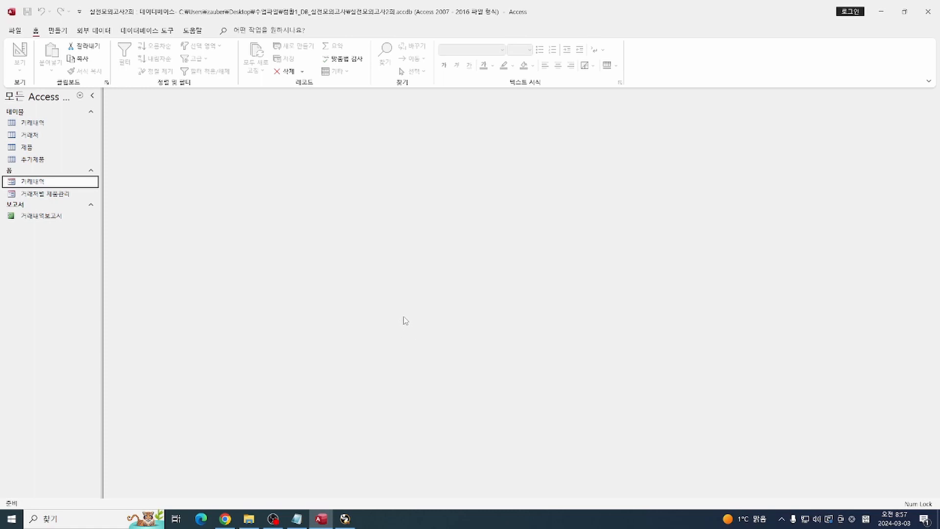
{"action": "left_click", "coordinate": [147, 31]}
{"action": "left_click", "coordinate": [116, 60]}
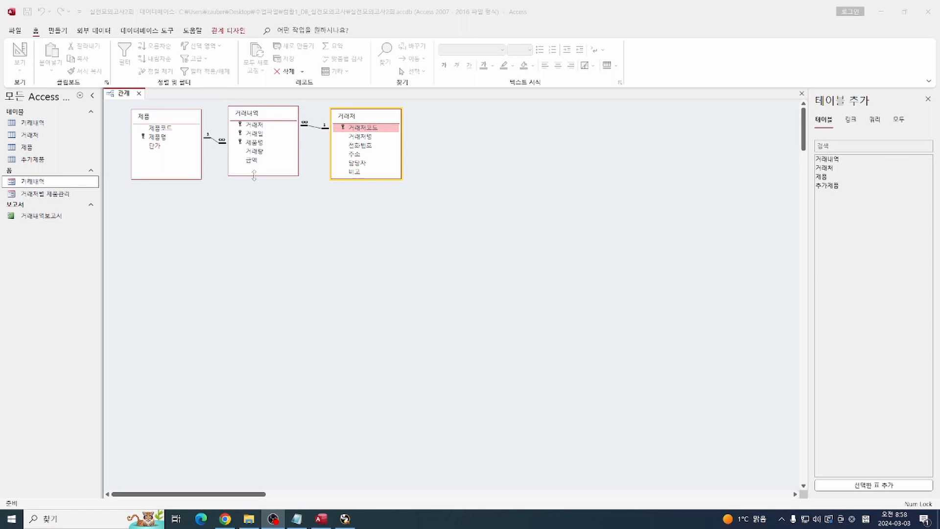
{"action": "left_click", "coordinate": [216, 242]}
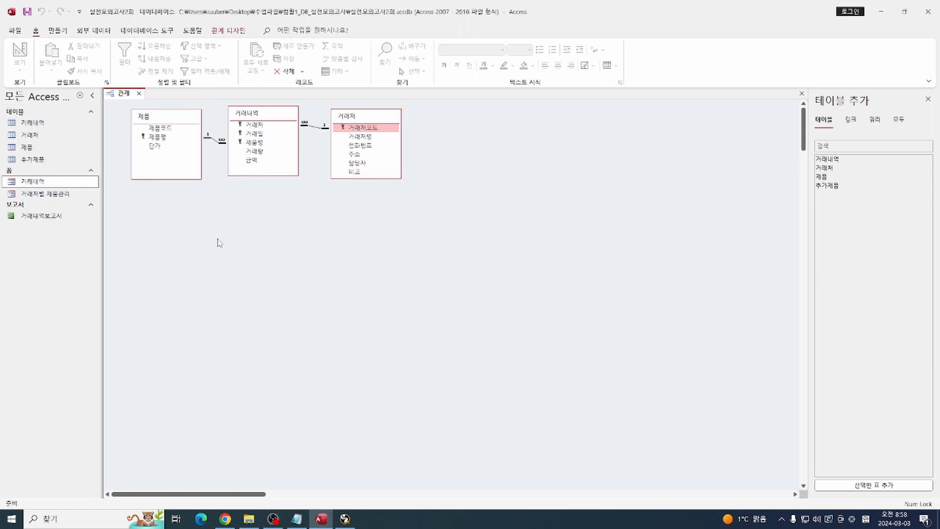
- Open the 거래처별 제품관리 and 거래내역 forms in Design view to check each form's record source
{"action": "left_click", "coordinate": [67, 195]}
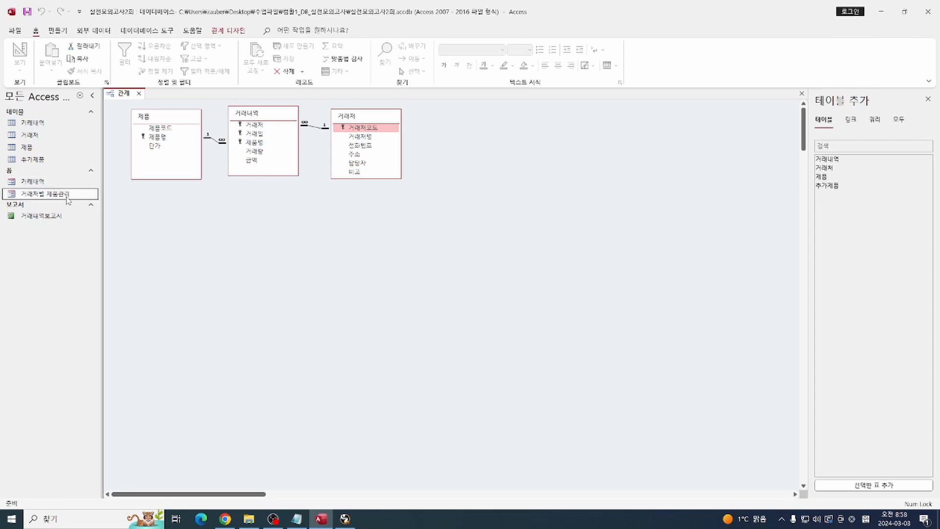
{"action": "right_click", "coordinate": [67, 195]}
{"action": "left_click", "coordinate": [139, 231]}
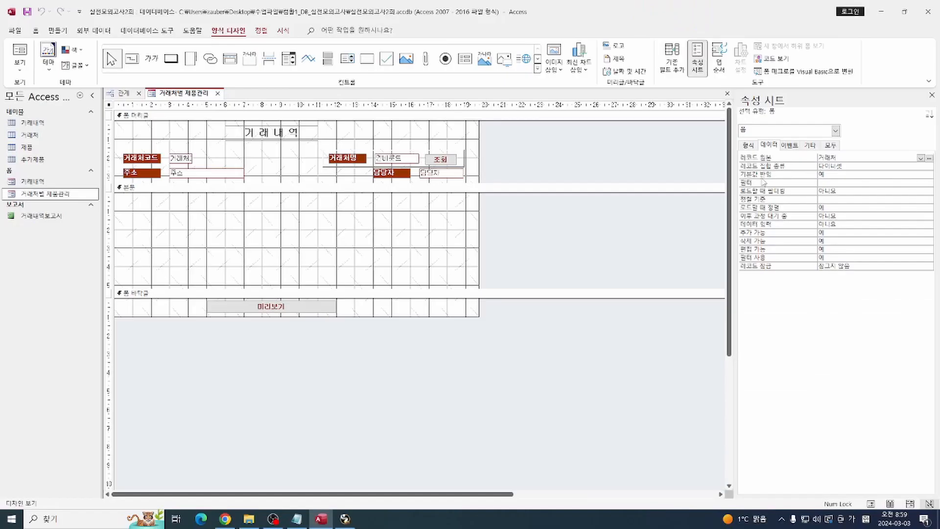
{"action": "left_click", "coordinate": [68, 184]}
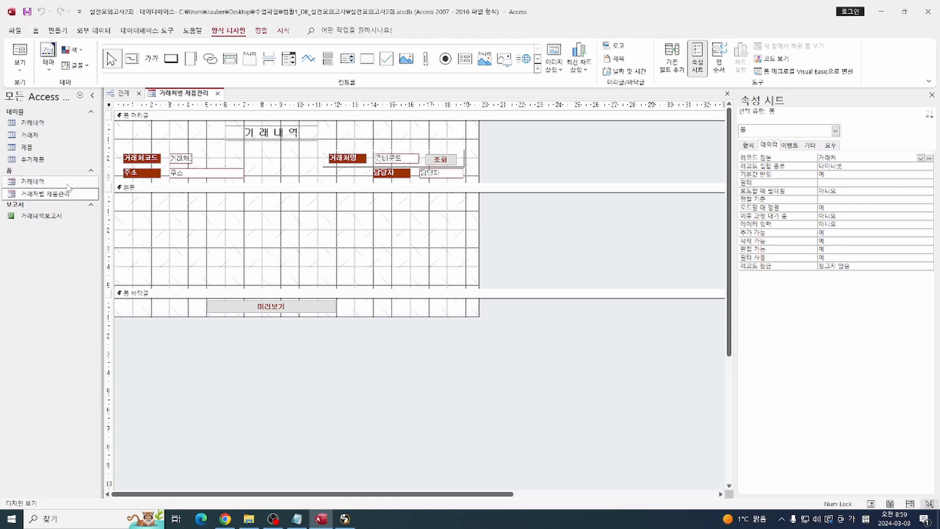
{"action": "right_click", "coordinate": [67, 186]}
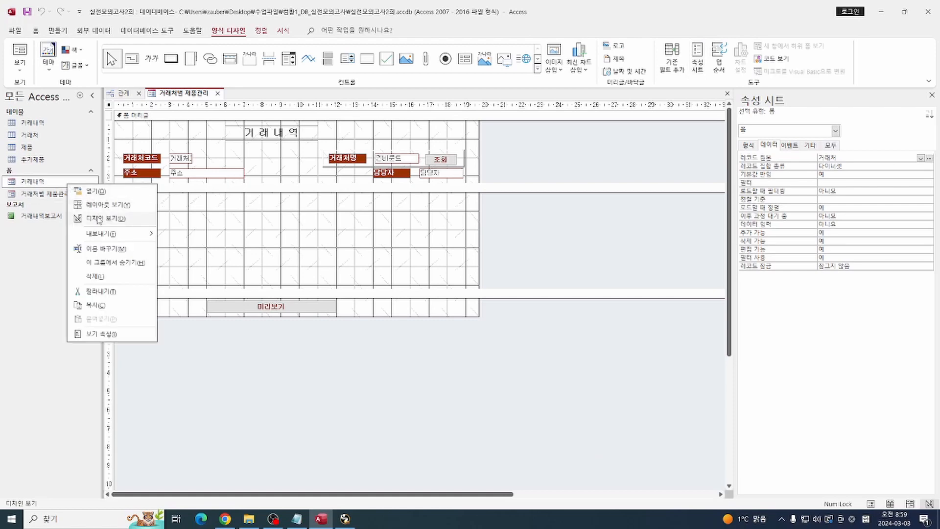
{"action": "left_click", "coordinate": [98, 218]}
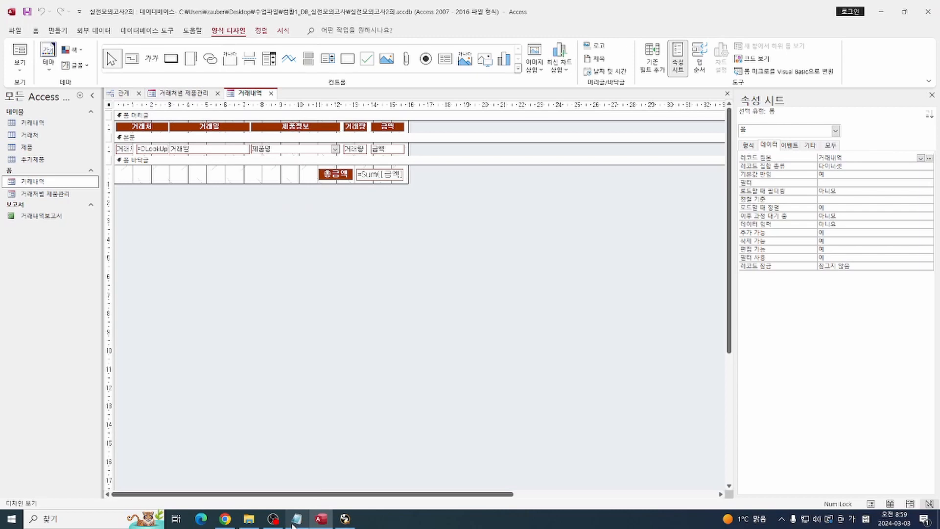
- Switch to Notepad and review the notes on the record sources of the main form and the subform
{"action": "left_click", "coordinate": [297, 519]}
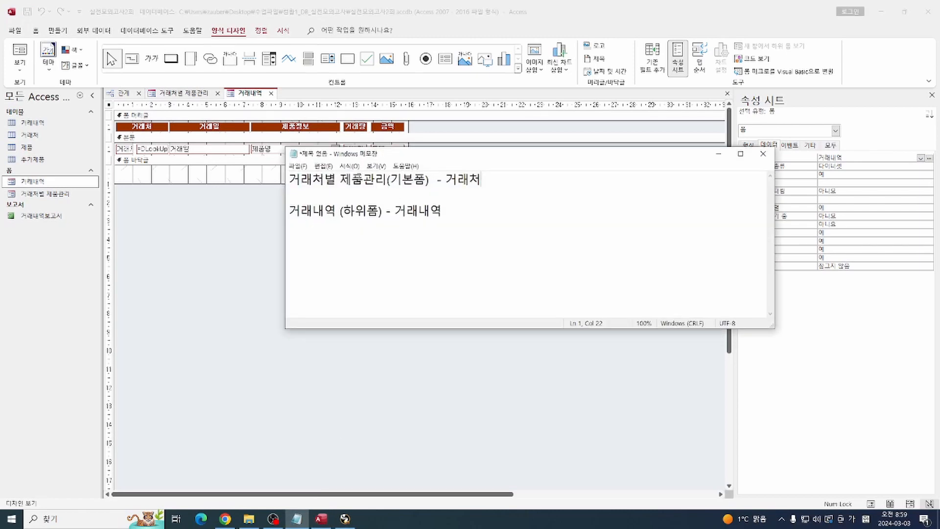
{"action": "left_click_drag", "start_coordinate": [289, 181], "coordinate": [375, 181]}
{"action": "left_click_drag", "start_coordinate": [442, 180], "coordinate": [489, 179]}
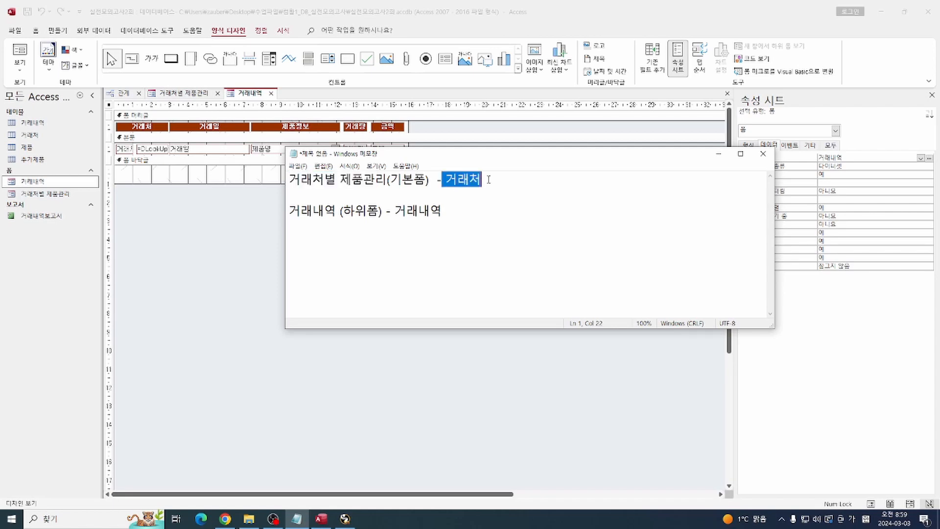
{"action": "left_click_drag", "start_coordinate": [344, 214], "coordinate": [467, 212]}
{"action": "left_click", "coordinate": [294, 218]}
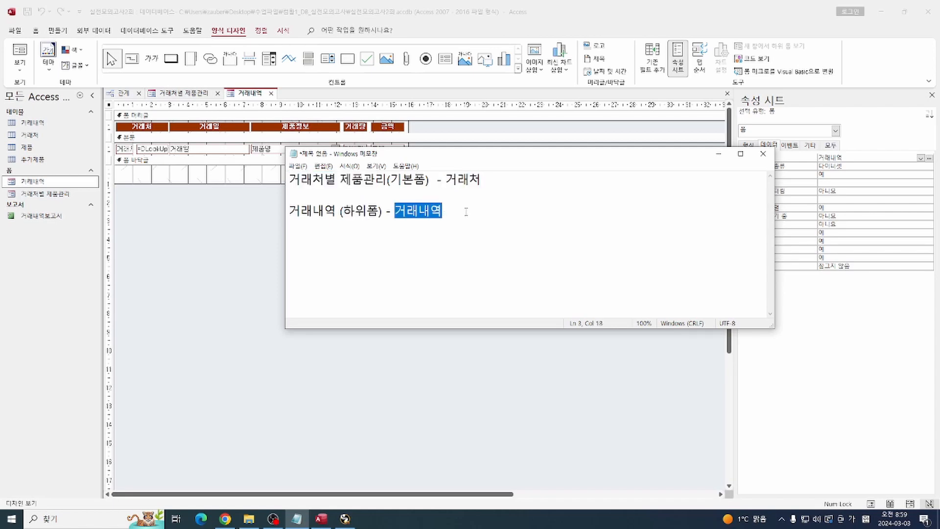
- Examine which fields relate the 거래내역 and 거래처 tables in the relationships diagram alongside the form notes
{"action": "left_click", "coordinate": [123, 94]}
{"action": "left_click", "coordinate": [297, 519]}
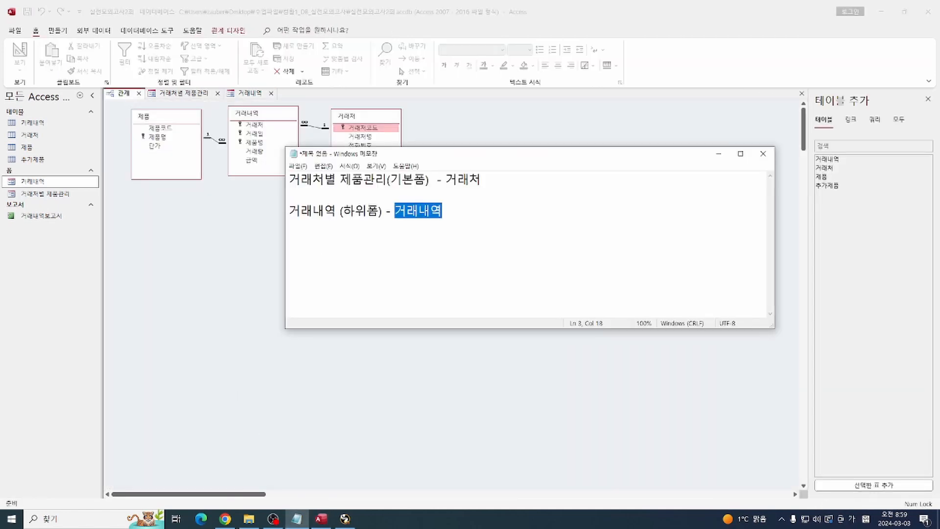
{"action": "left_click", "coordinate": [406, 166]}
{"action": "left_click", "coordinate": [486, 163]}
{"action": "left_click_drag", "start_coordinate": [503, 154], "coordinate": [396, 212]}
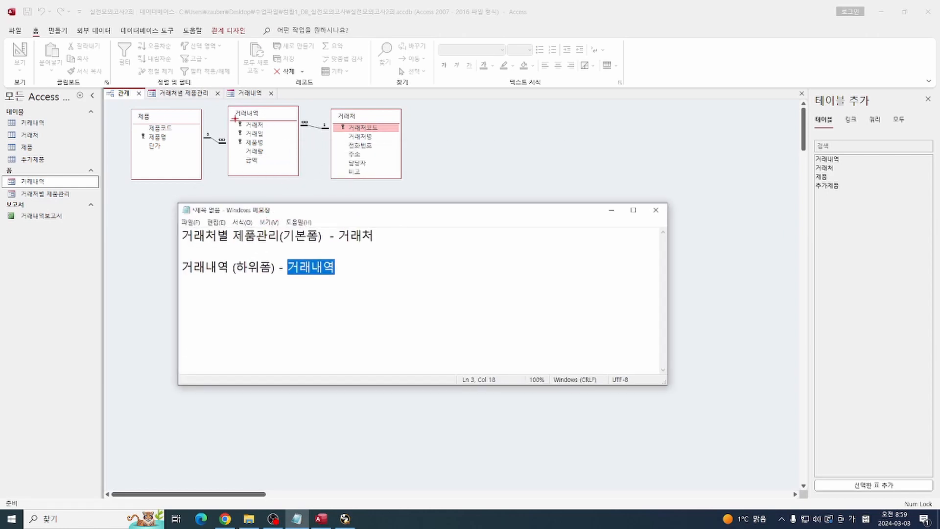
{"action": "left_click_drag", "start_coordinate": [235, 119], "coordinate": [271, 131]}
{"action": "left_click_drag", "start_coordinate": [333, 122], "coordinate": [397, 136]}
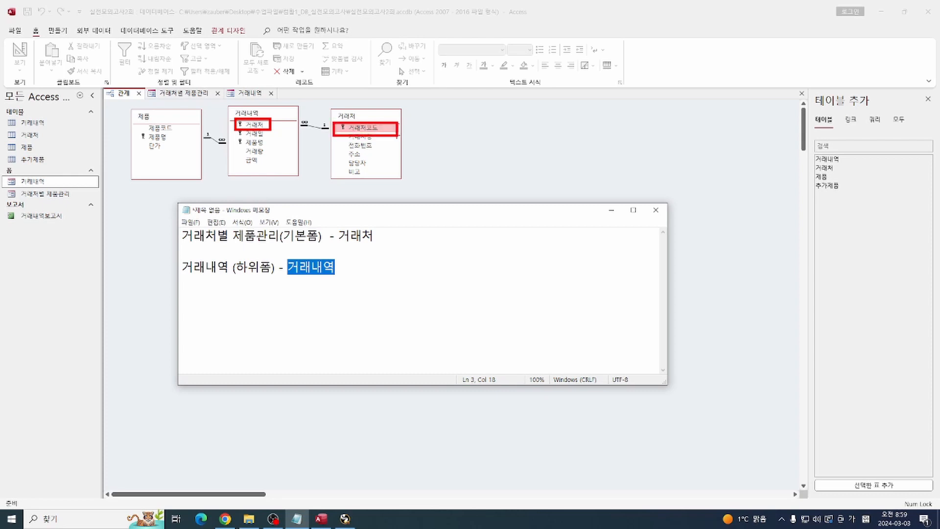
{"action": "mouse_move", "coordinate": [399, 134]}
{"action": "left_mouse_down"}
{"action": "mouse_move", "coordinate": [413, 145]}
{"action": "mouse_move", "coordinate": [429, 195]}
{"action": "mouse_move", "coordinate": [404, 217]}
{"action": "left_mouse_up"}
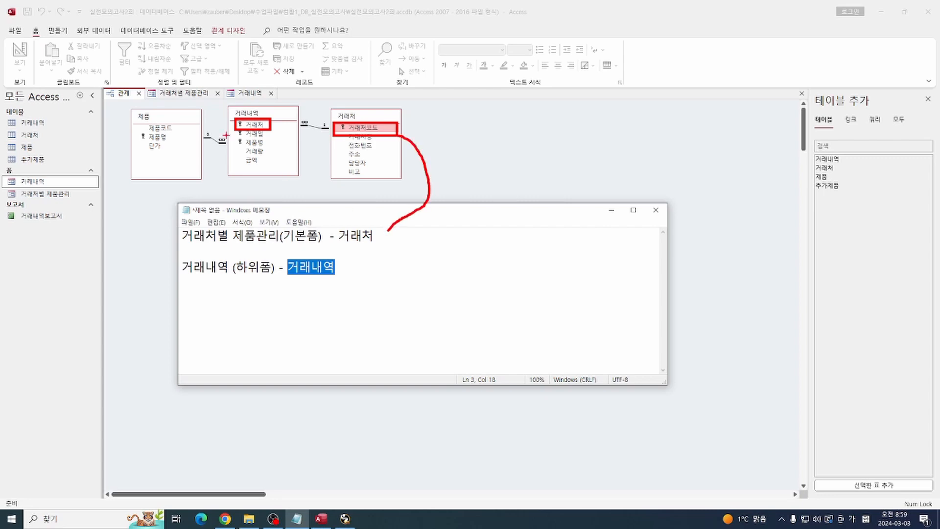
{"action": "mouse_move", "coordinate": [232, 126]}
{"action": "left_mouse_down"}
{"action": "mouse_move", "coordinate": [218, 166]}
{"action": "mouse_move", "coordinate": [264, 234]}
{"action": "mouse_move", "coordinate": [300, 254]}
{"action": "left_mouse_up"}
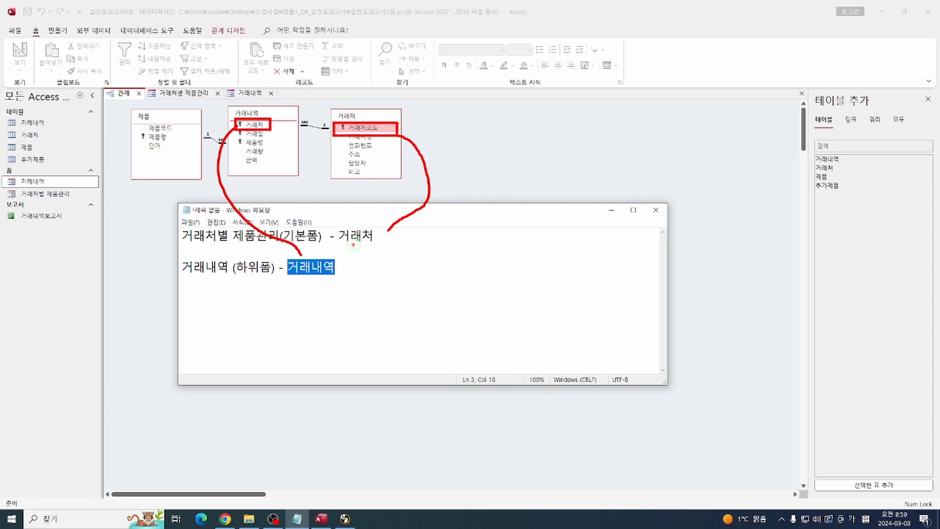
{"action": "key", "text": "Escape"}
{"action": "left_click", "coordinate": [611, 209]}
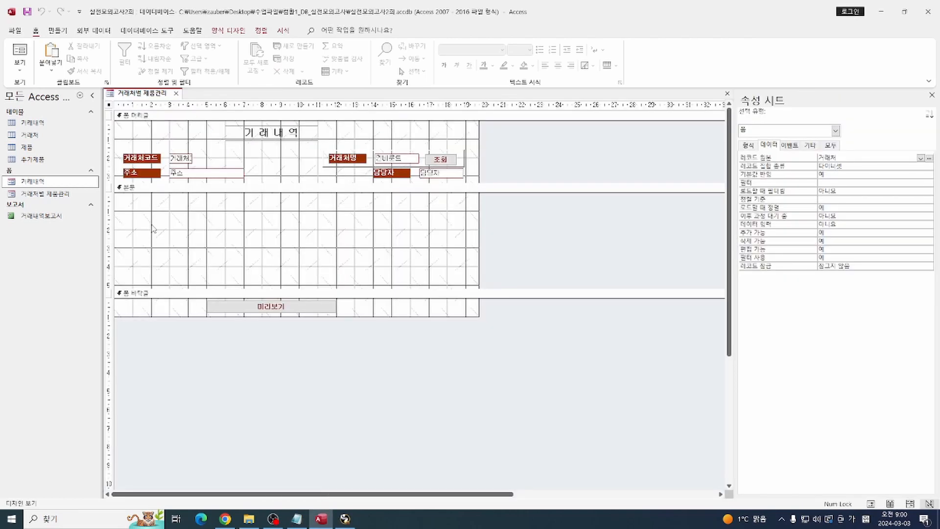
- Draw a subform control across the detail section of the 거래처별 제품관리 form, based on the existing 거래내역 form
{"action": "left_click", "coordinate": [228, 31]}
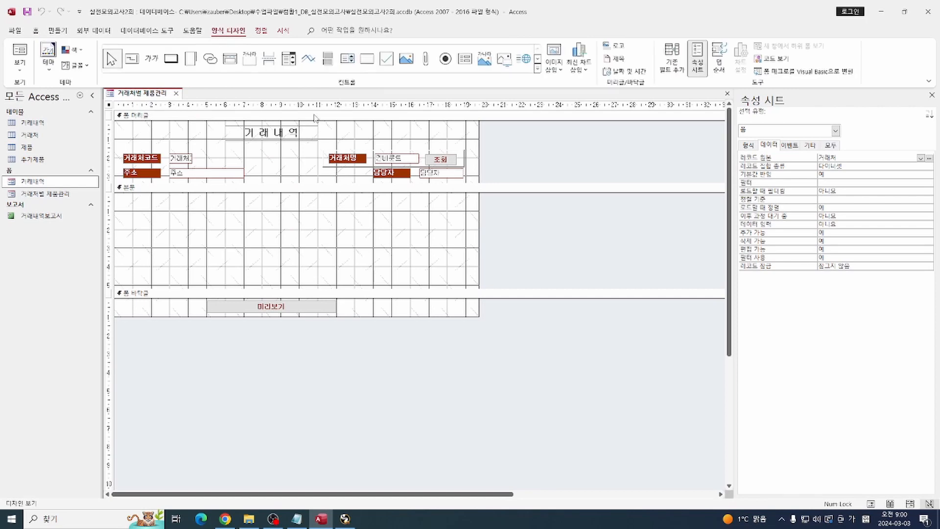
{"action": "left_click", "coordinate": [465, 59]}
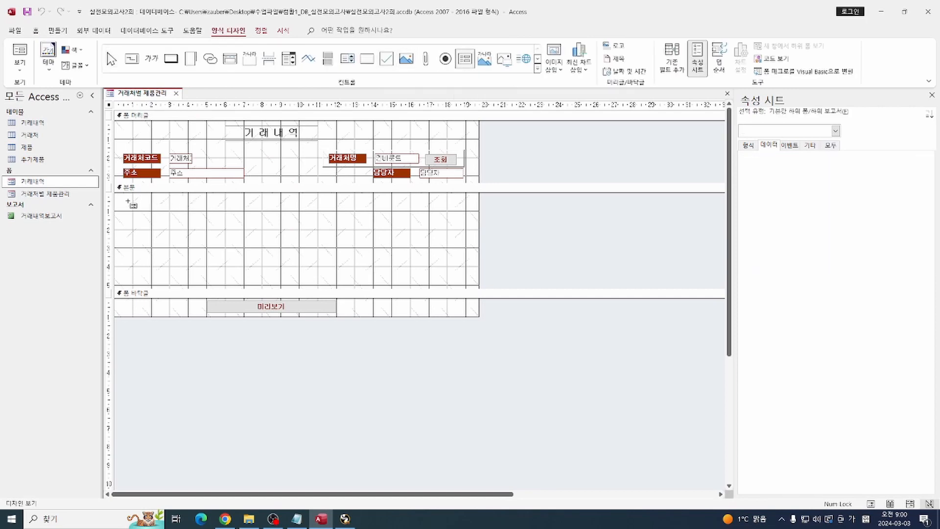
{"action": "left_click_drag", "start_coordinate": [119, 197], "coordinate": [470, 282]}
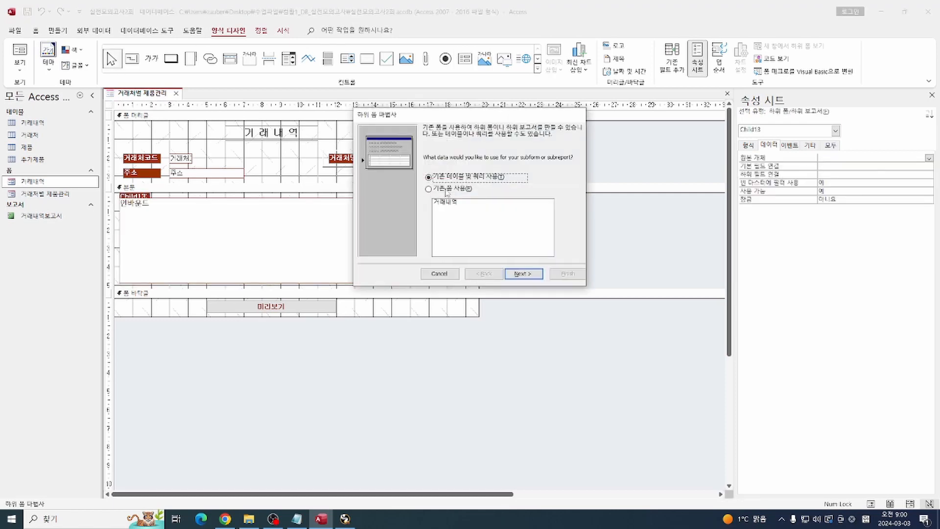
{"action": "left_click", "coordinate": [445, 189]}
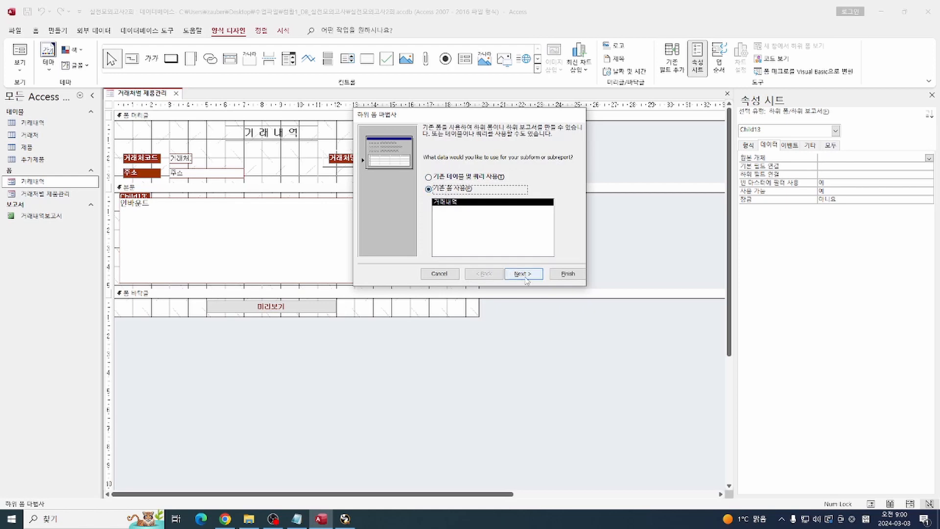
{"action": "left_click", "coordinate": [525, 274]}
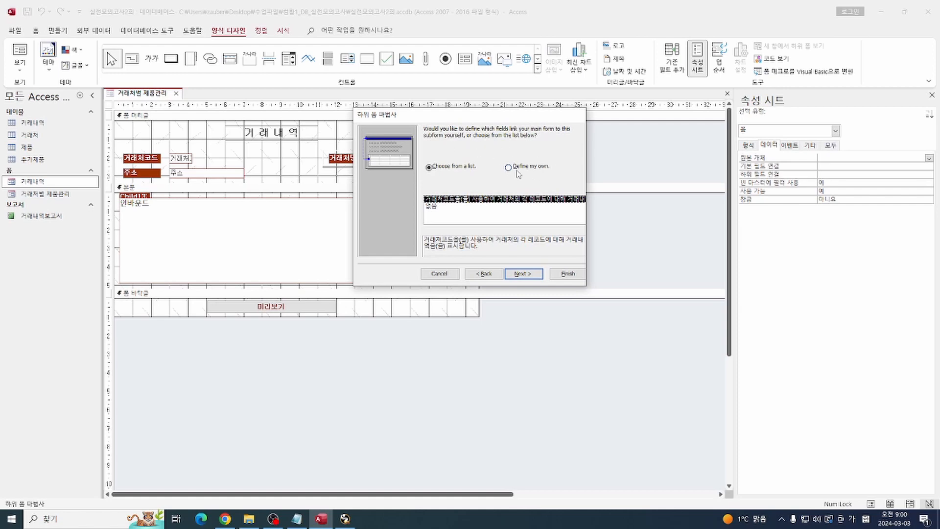
- Define a custom link between the main form's 거래처코드 field and the subform's 거래처 field
{"action": "left_click", "coordinate": [519, 170]}
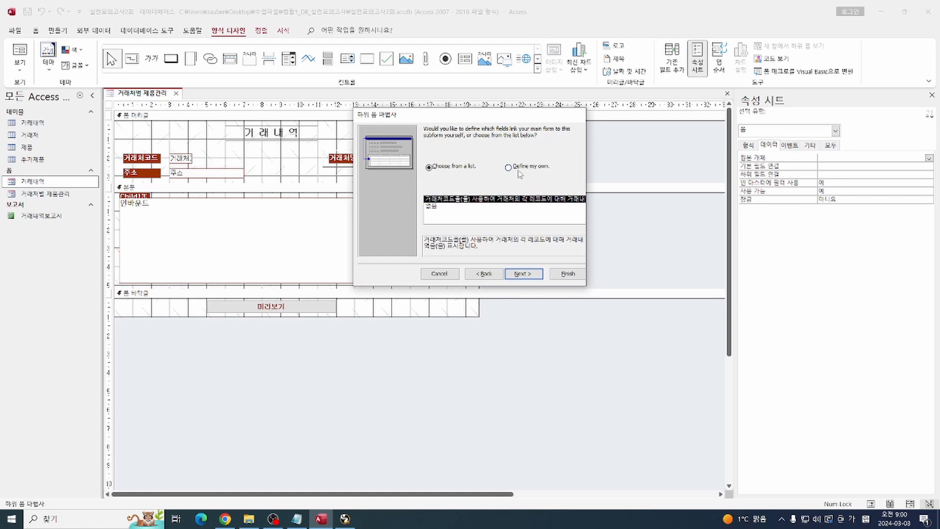
{"action": "left_click", "coordinate": [500, 200]}
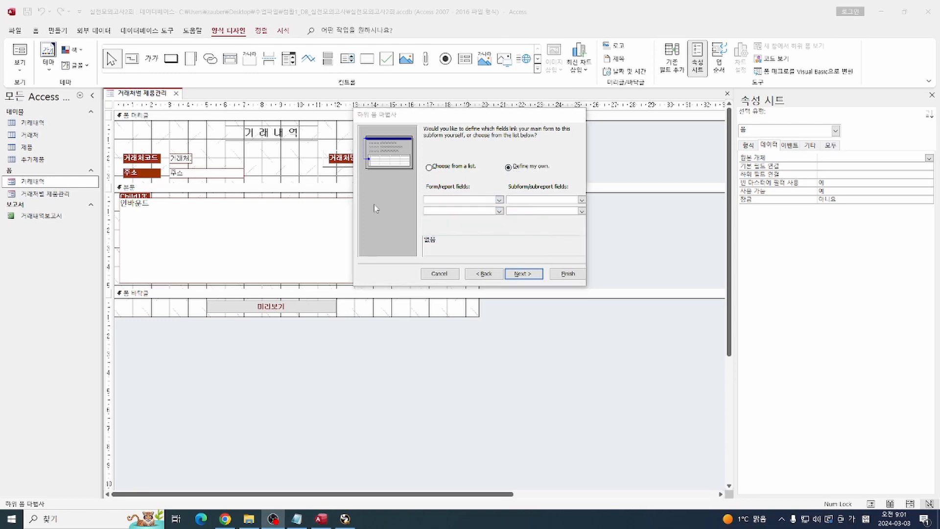
{"action": "left_click", "coordinate": [499, 200]}
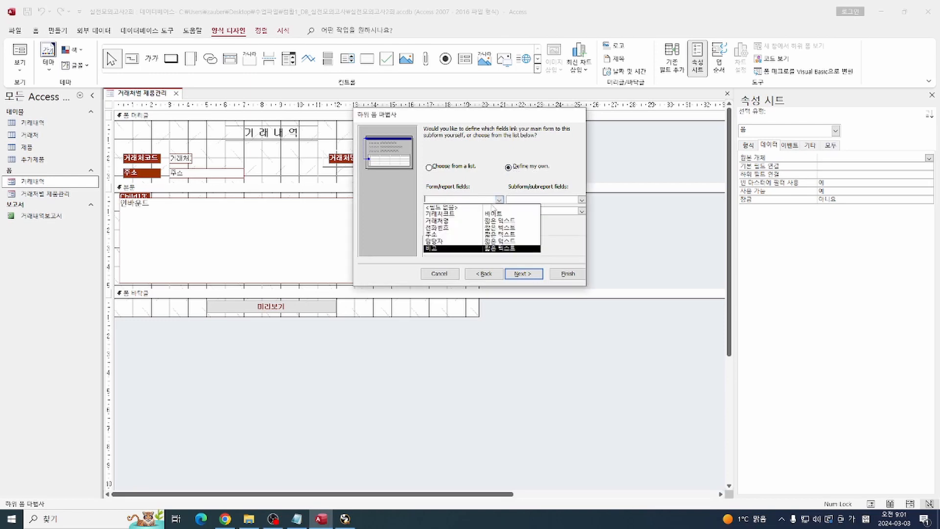
{"action": "left_click", "coordinate": [486, 214]}
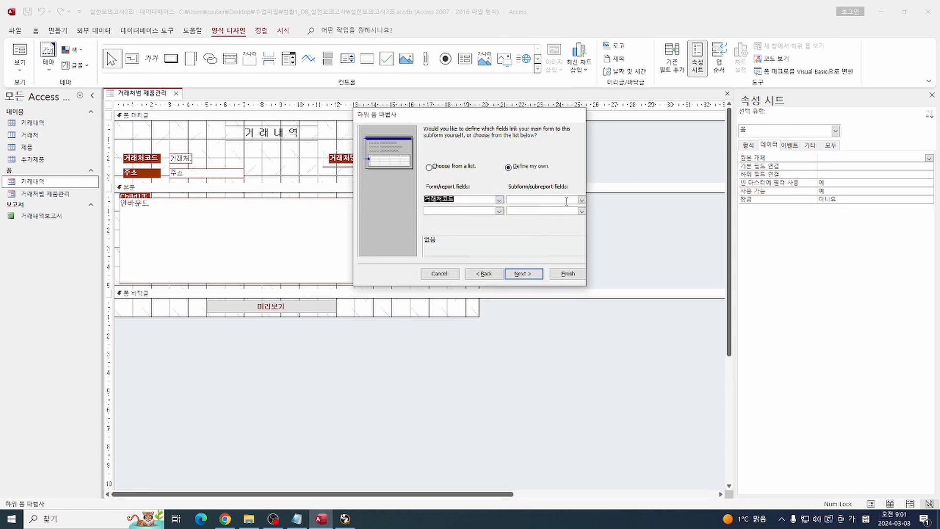
{"action": "left_click", "coordinate": [582, 201]}
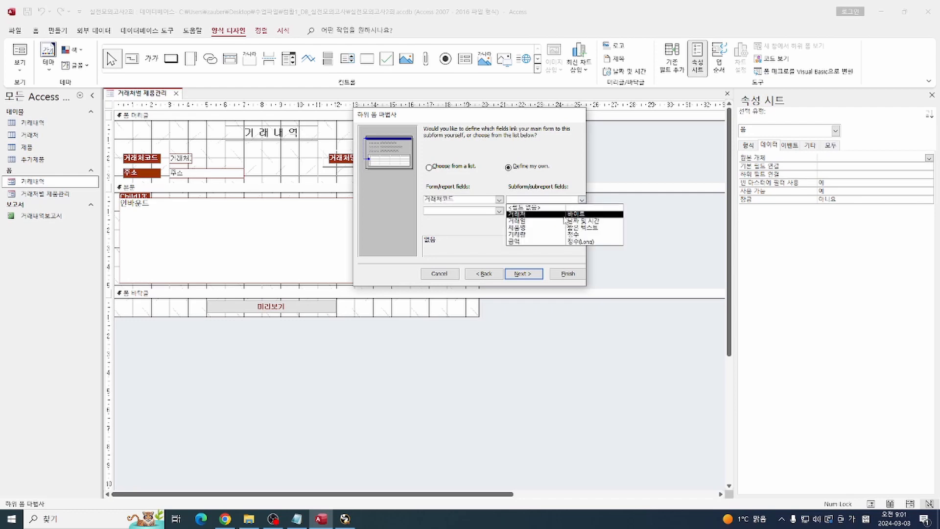
{"action": "left_click", "coordinate": [564, 214]}
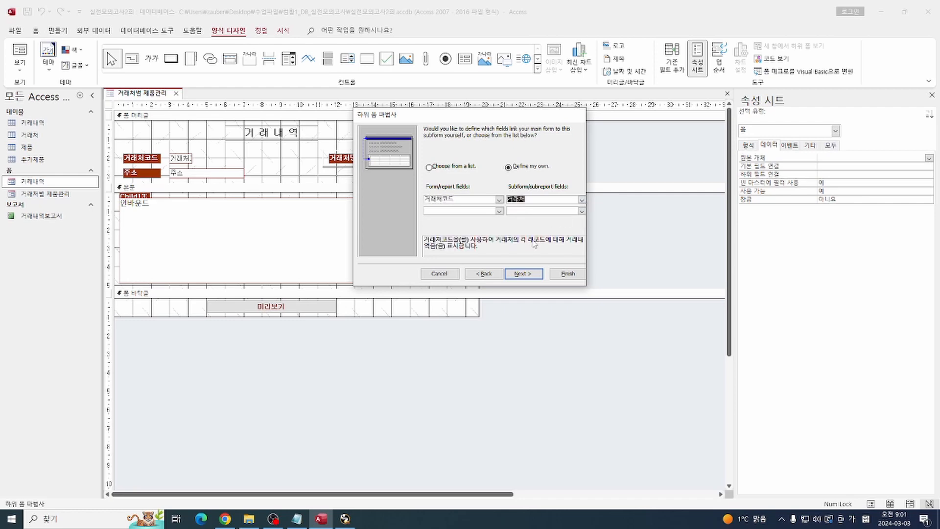
{"action": "left_click", "coordinate": [522, 274]}
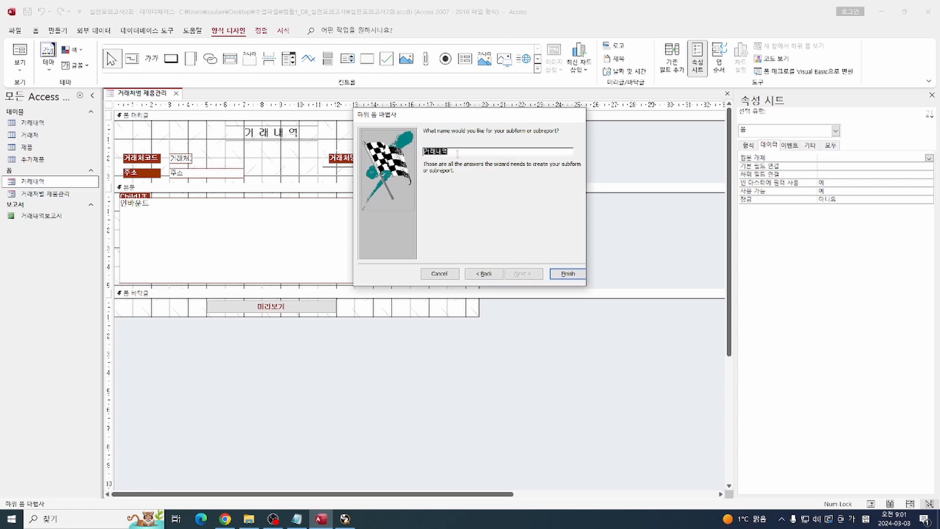
- Name the subform 세부거래내역 and finish the subform wizard
{"action": "type", "text": "ㅈ"}
{"action": "type", "text": "세부거래내역"}
{"action": "left_click", "coordinate": [561, 275]}
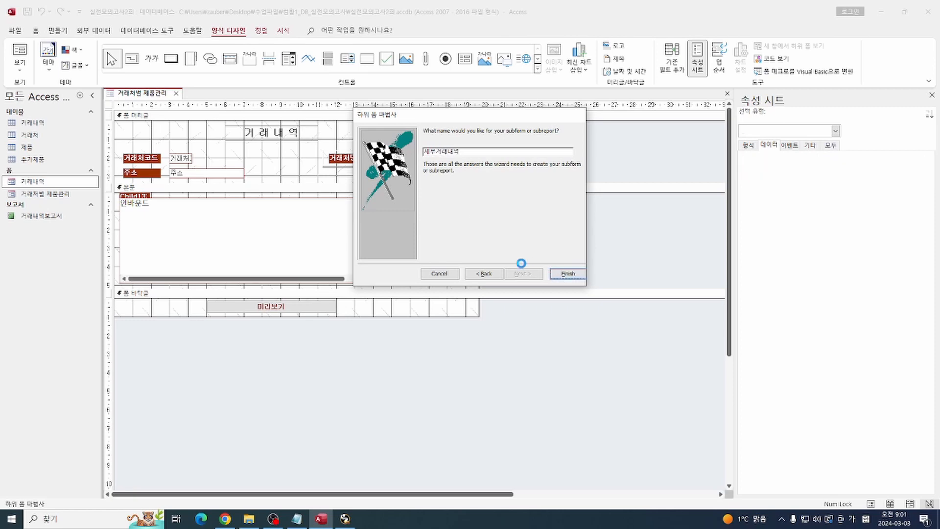
- Check the 거래처별 제품관리 form with its subform in Form view and return to Design view
{"action": "left_click", "coordinate": [36, 31]}
{"action": "left_click", "coordinate": [20, 53]}
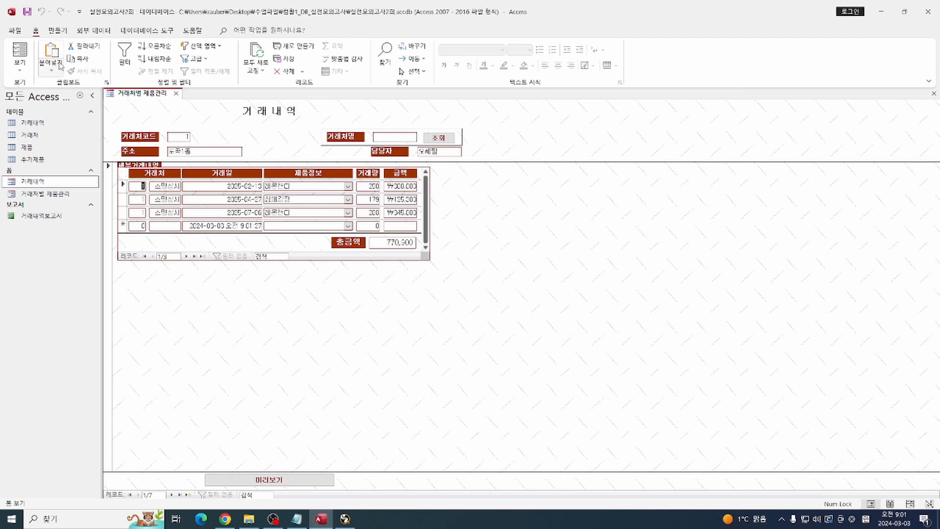
{"action": "left_click", "coordinate": [20, 68]}
{"action": "left_click", "coordinate": [34, 149]}
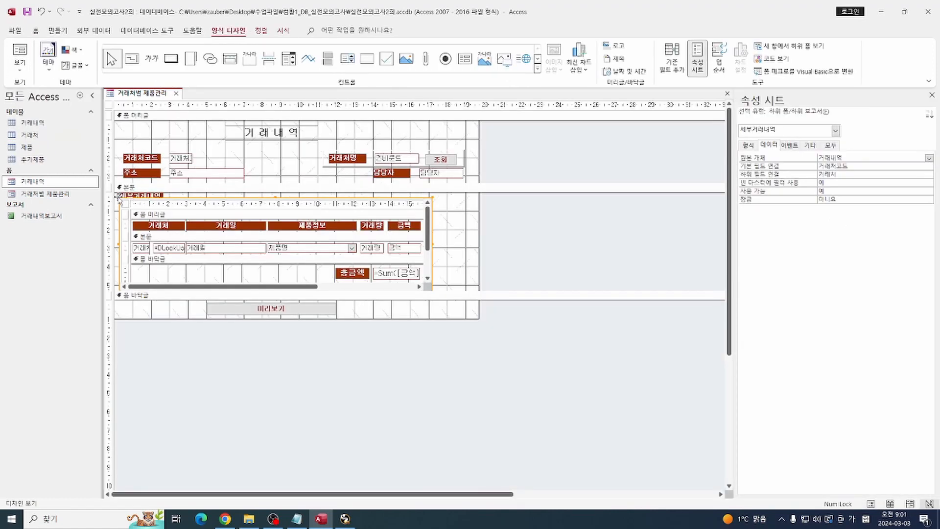
- Move the 세부거래내역 subform slightly down, clear of its label, and select the label
{"action": "mouse_move", "coordinate": [120, 197]}
{"action": "left_mouse_down"}
{"action": "mouse_move", "coordinate": [120, 210]}
{"action": "mouse_move", "coordinate": [121, 201]}
{"action": "left_mouse_up"}
{"action": "left_click", "coordinate": [120, 204]}
{"action": "left_click", "coordinate": [121, 197]}
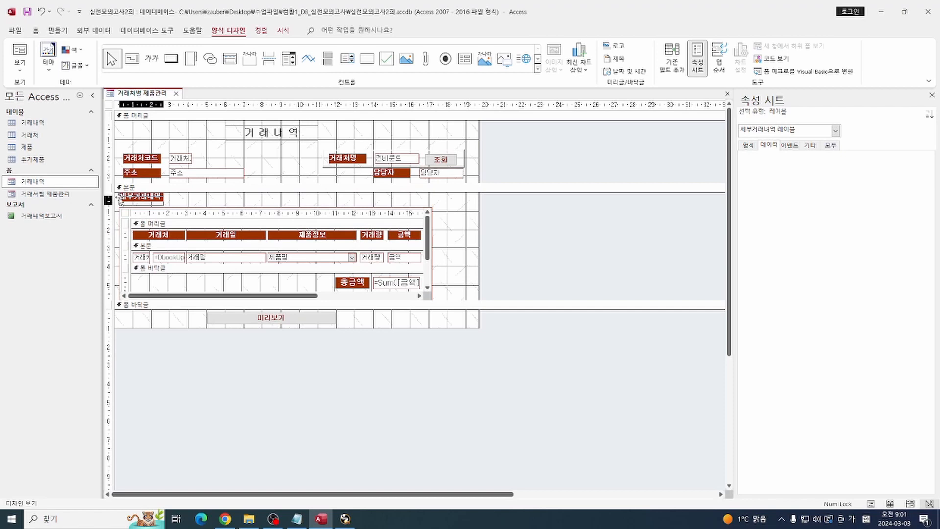
- Check the 거래처별 제품관리 form with its subform in Form view and go back to Design view
{"action": "left_click", "coordinate": [198, 198]}
{"action": "left_click", "coordinate": [20, 68]}
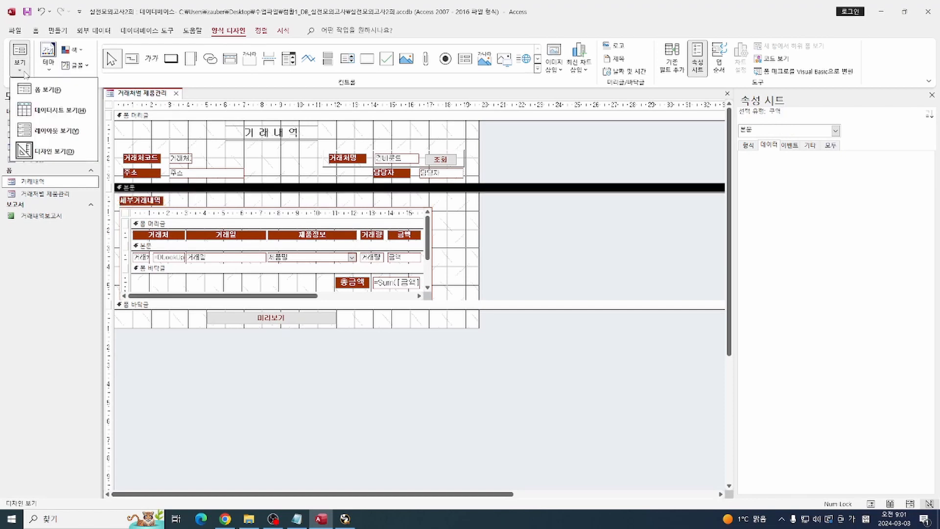
{"action": "left_click", "coordinate": [45, 91]}
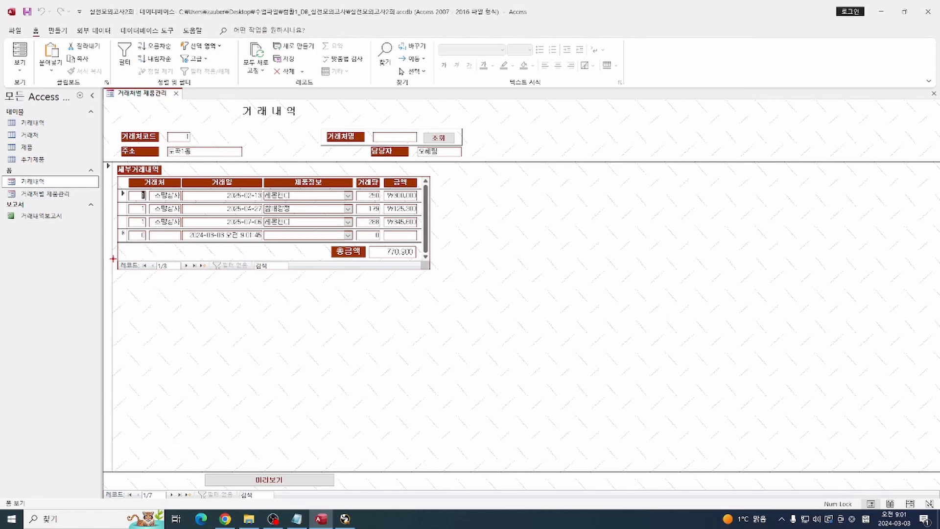
{"action": "left_click_drag", "start_coordinate": [112, 260], "coordinate": [283, 274]}
{"action": "right_click", "coordinate": [482, 192]}
{"action": "left_click", "coordinate": [510, 227]}
- Set the navigation buttons (탐색 단추) property of the form inside the 세부거래내역 subform to 아니요 and switch to Form view
{"action": "left_click", "coordinate": [126, 213]}
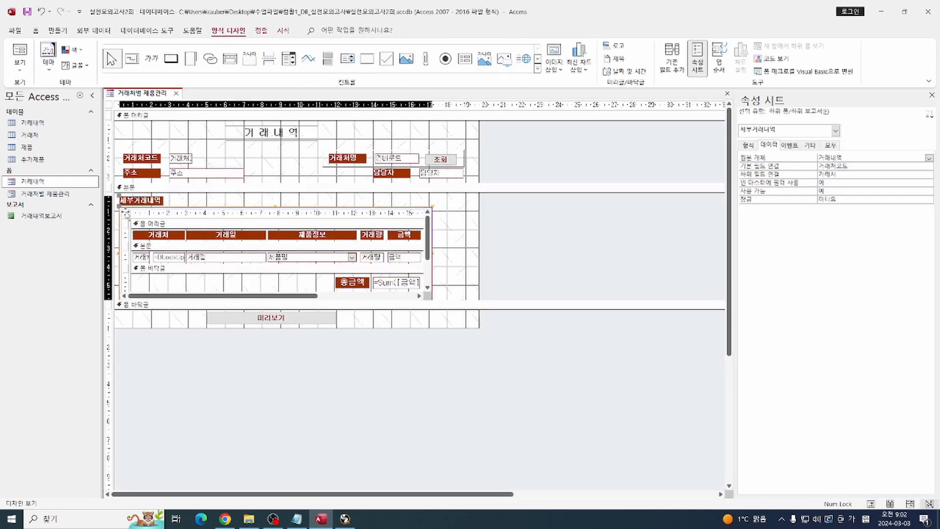
{"action": "left_click", "coordinate": [126, 213]}
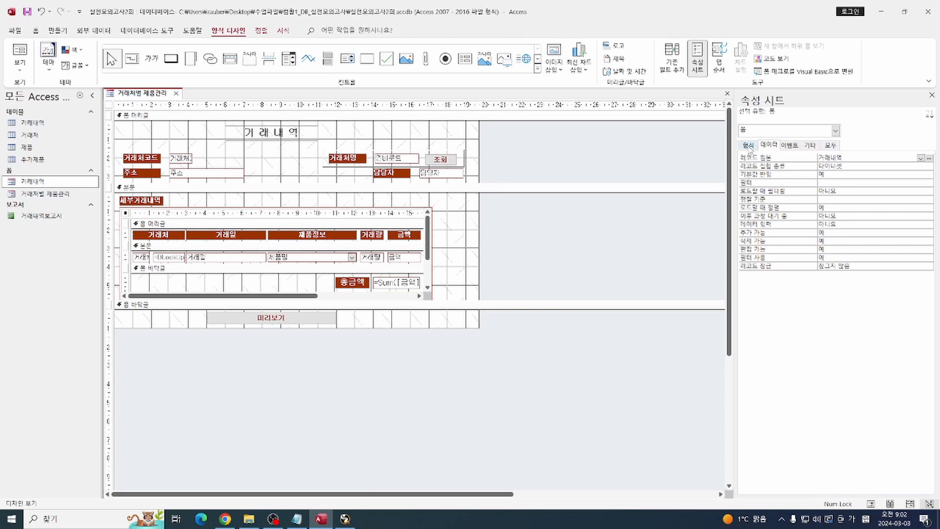
{"action": "left_click", "coordinate": [749, 146]}
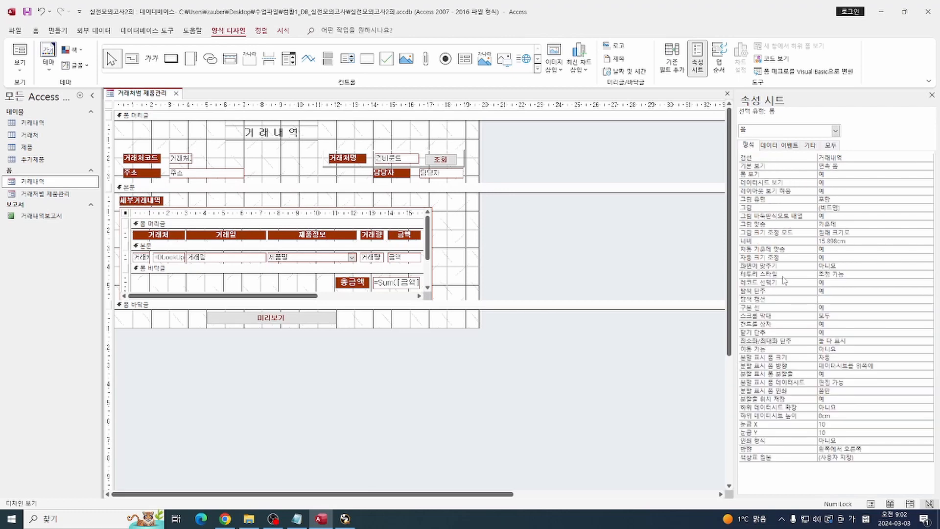
{"action": "double_click", "coordinate": [843, 290]}
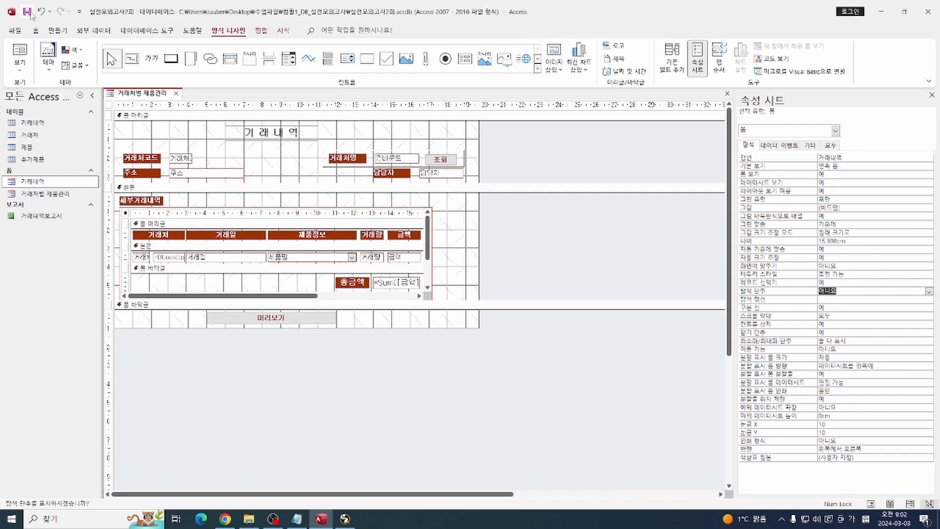
{"action": "left_click", "coordinate": [19, 53]}
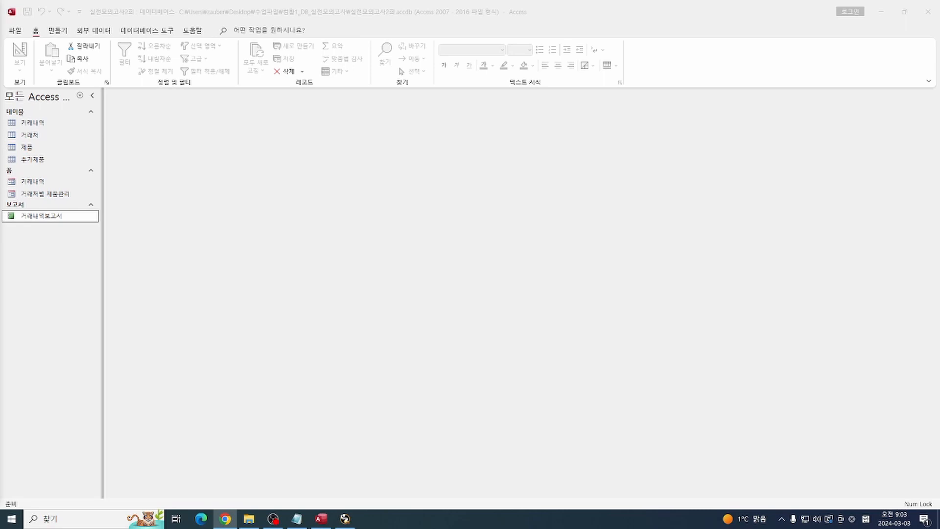
- Open the 거래내역보고서 report in Design view
{"action": "left_click", "coordinate": [46, 220]}
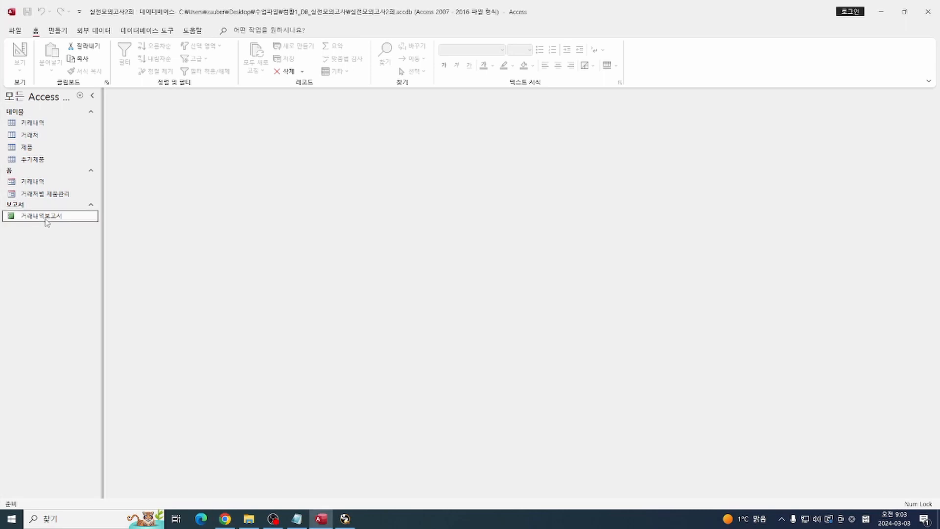
{"action": "right_click", "coordinate": [47, 222]}
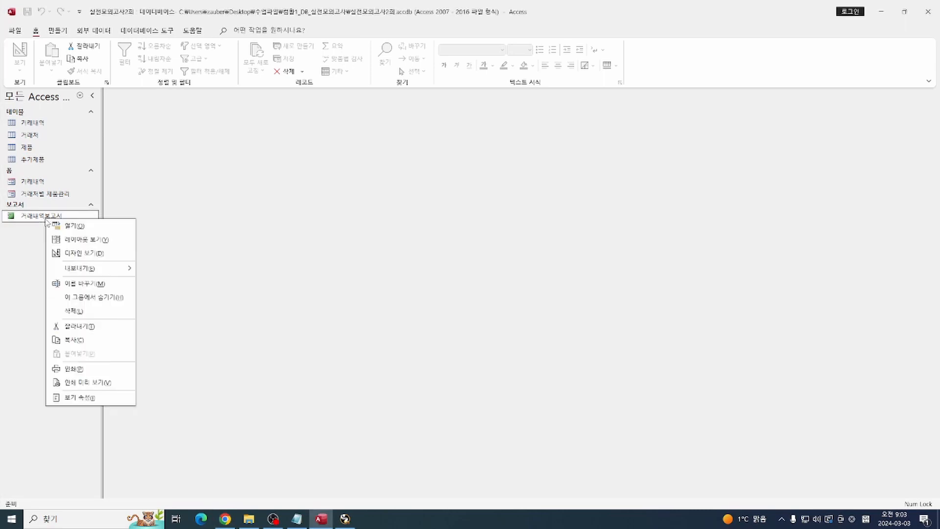
{"action": "left_click", "coordinate": [77, 253]}
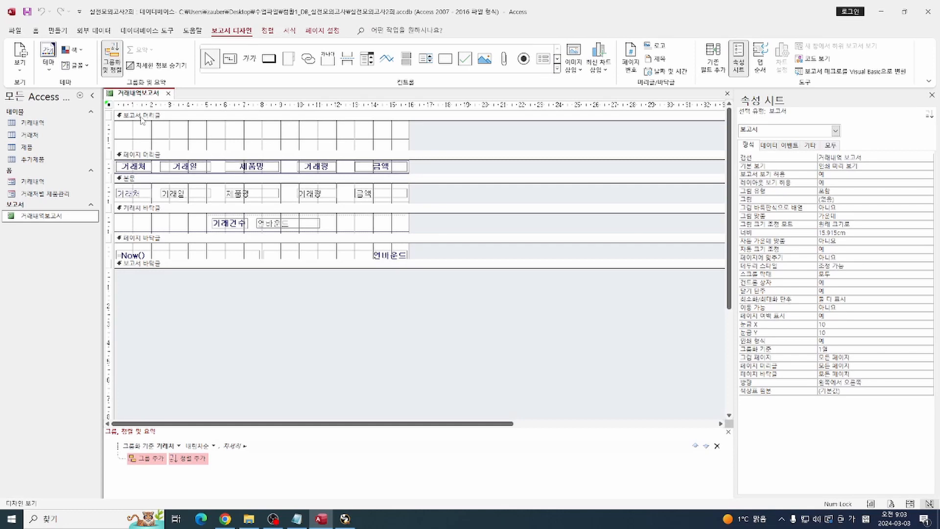
- Add a label about 11.5 cm wide and 1 cm high reading 거래내역 보고서 in the report header
{"action": "left_click", "coordinate": [255, 66]}
{"action": "left_click_drag", "start_coordinate": [156, 126], "coordinate": [368, 144]}
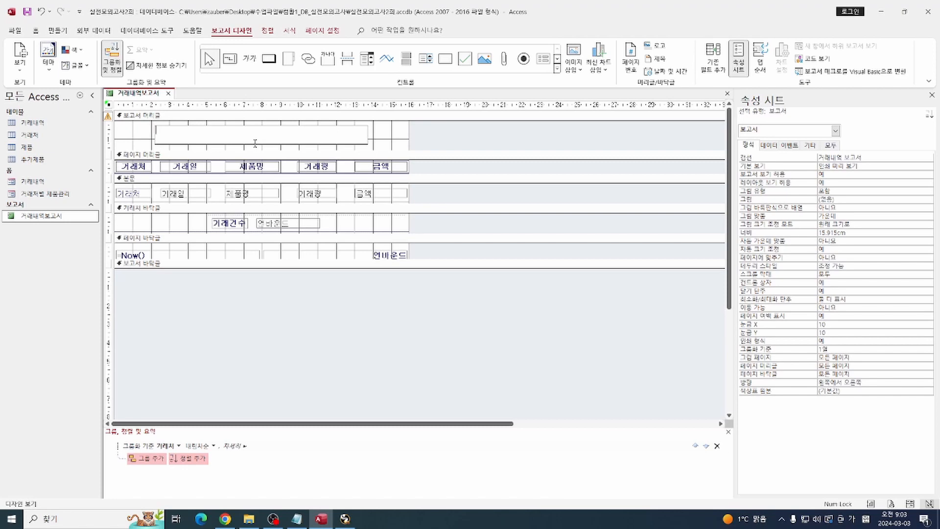
{"action": "type", "text": "거래내역 보고서"}
{"action": "left_click", "coordinate": [378, 138]}
- Name the new report header label LBL제목
{"action": "left_click", "coordinate": [333, 132]}
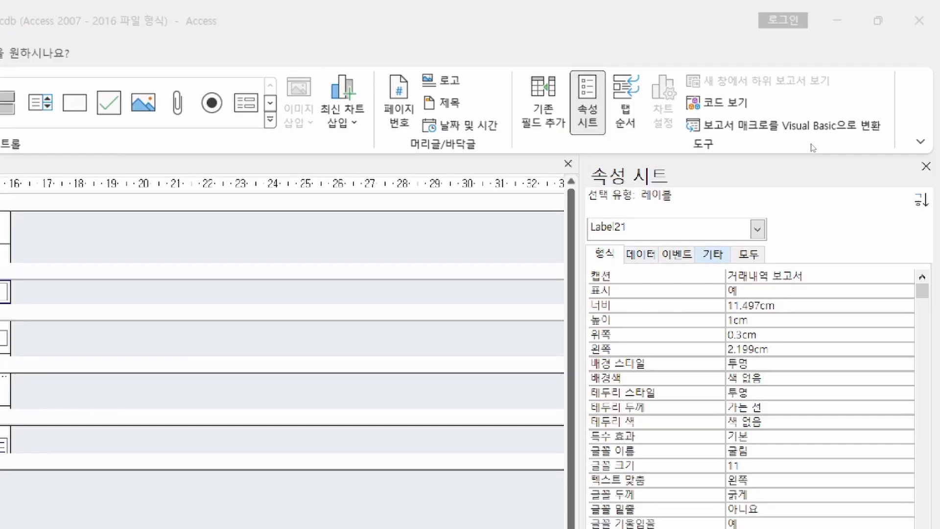
{"action": "left_click", "coordinate": [723, 267]}
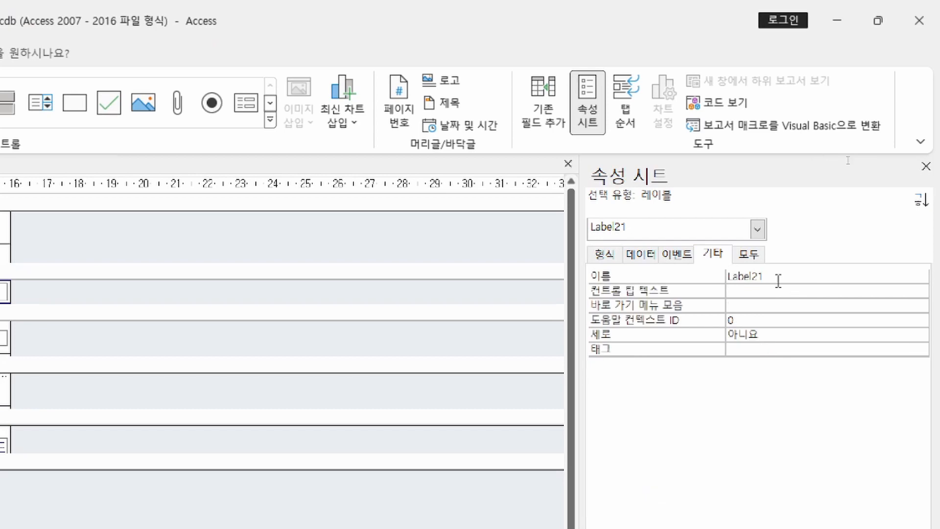
{"action": "left_click", "coordinate": [663, 277]}
{"action": "type", "text": "LBL제목"}
{"action": "key", "text": "Return"}
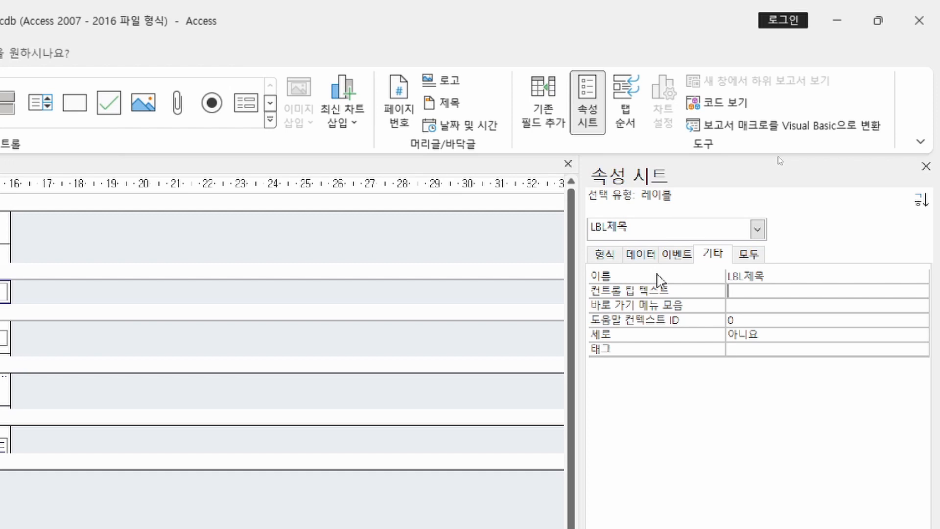
- Format the LBL제목 label with font 궁서체, size 20 and centered (가운데) text alignment
{"action": "left_click", "coordinate": [605, 256]}
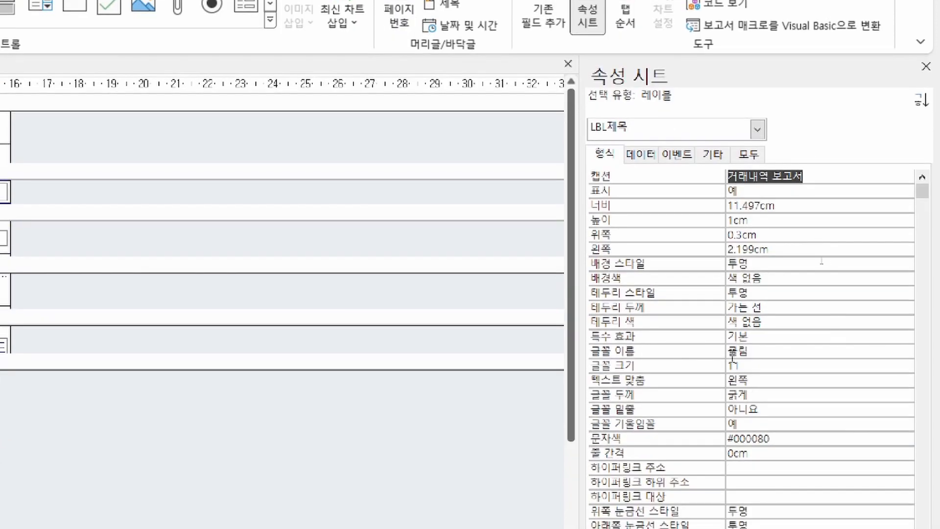
{"action": "left_click", "coordinate": [752, 351]}
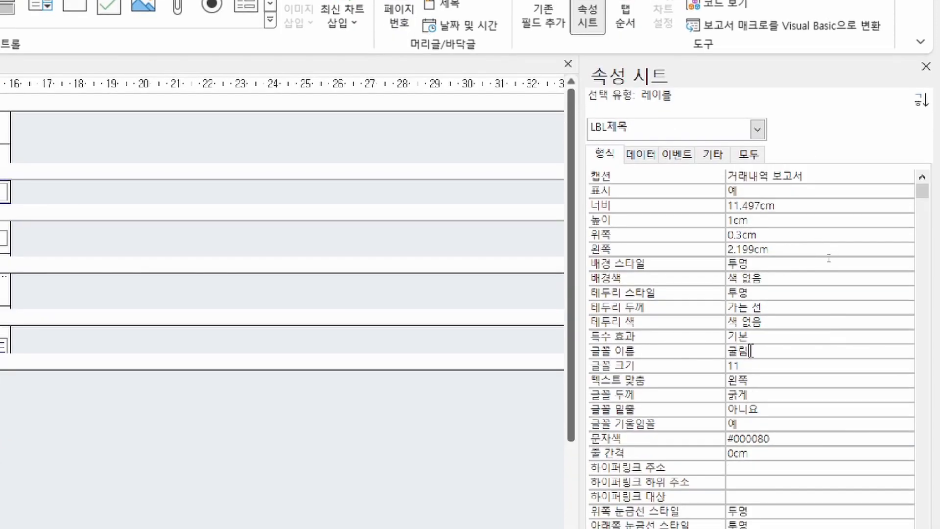
{"action": "type", "text": "궁서체"}
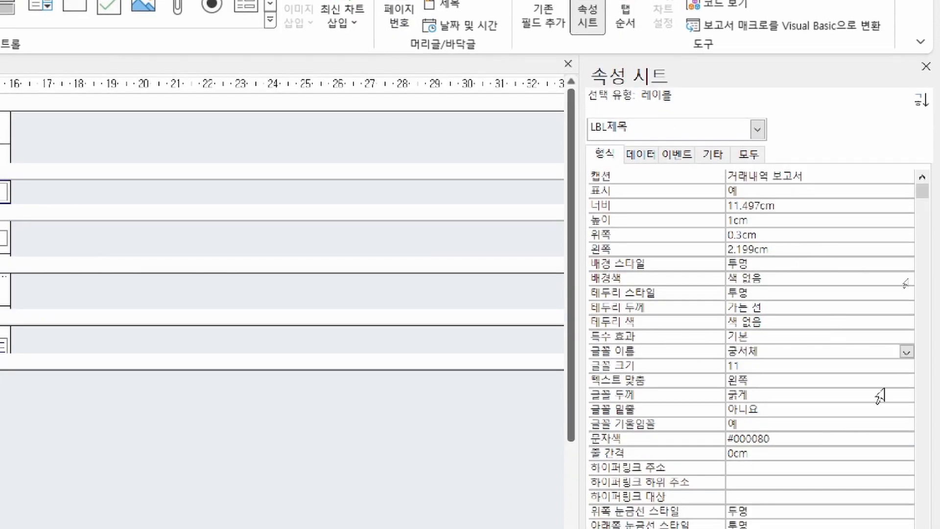
{"action": "key", "text": "Return"}
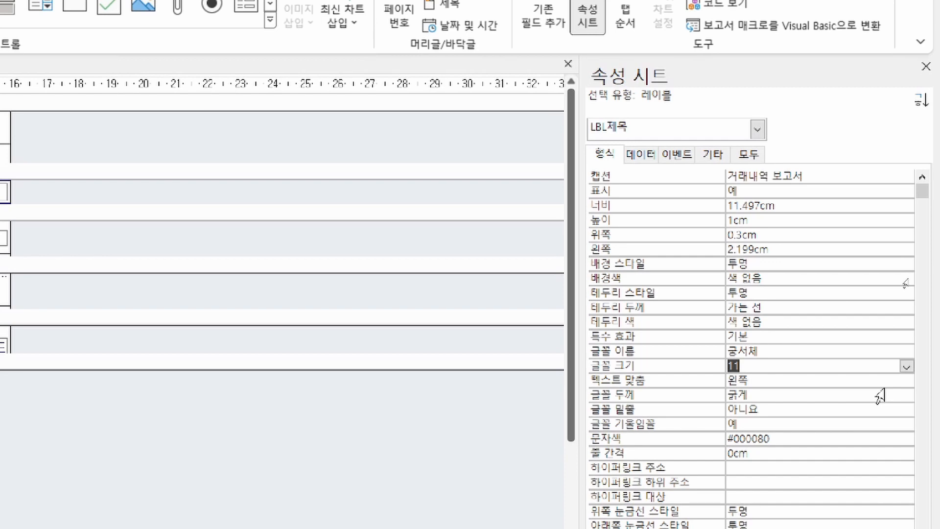
{"action": "type", "text": "20"}
{"action": "left_click", "coordinate": [799, 381]}
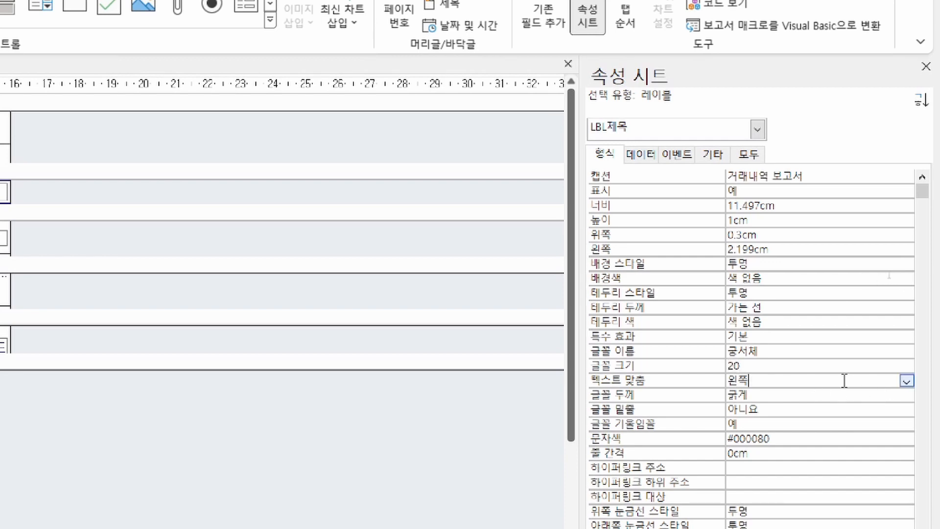
{"action": "left_click", "coordinate": [907, 381]}
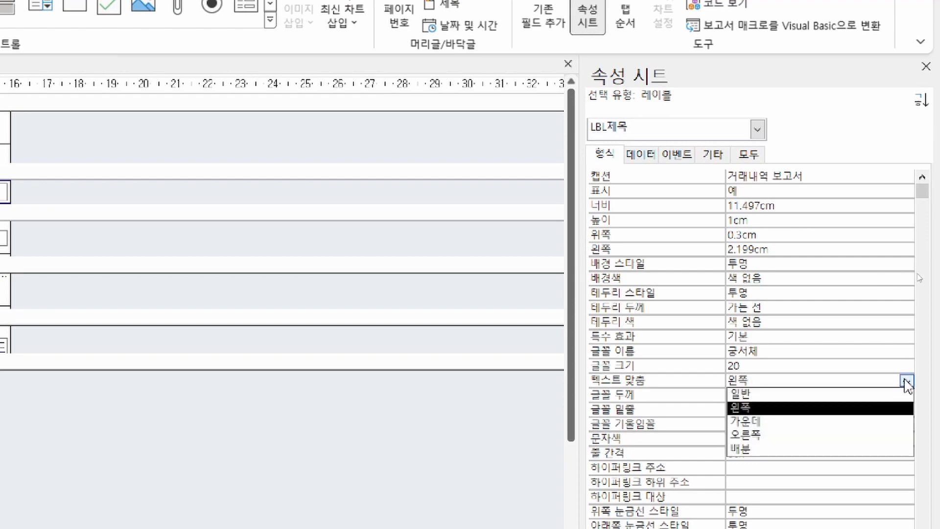
{"action": "left_click", "coordinate": [837, 424]}
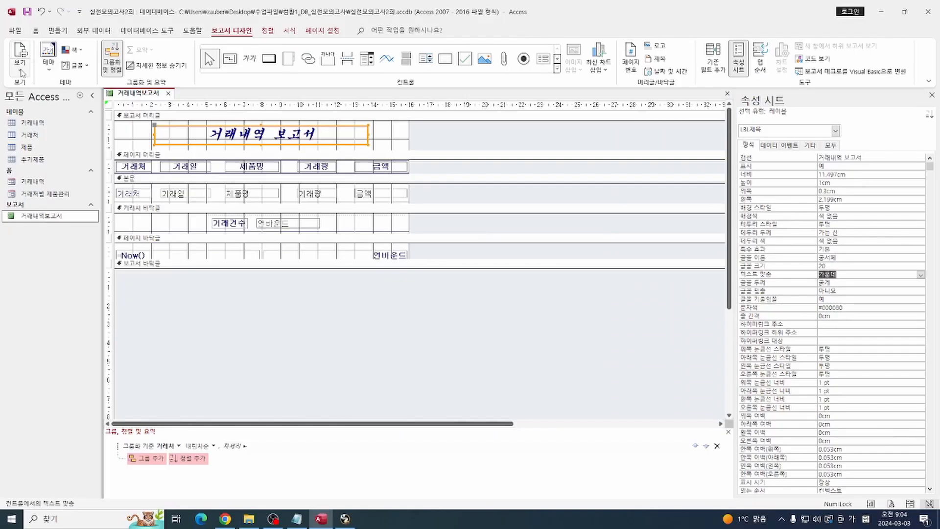
- Check the report in print preview, close the preview and turn off italics on the LBL제목 label
{"action": "left_click", "coordinate": [20, 62]}
{"action": "left_click", "coordinate": [39, 109]}
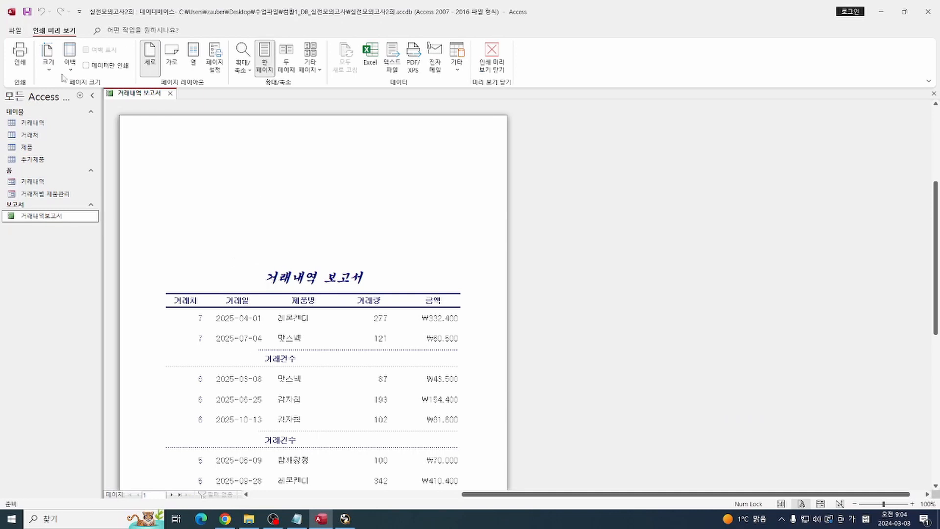
{"action": "left_click", "coordinate": [492, 55]}
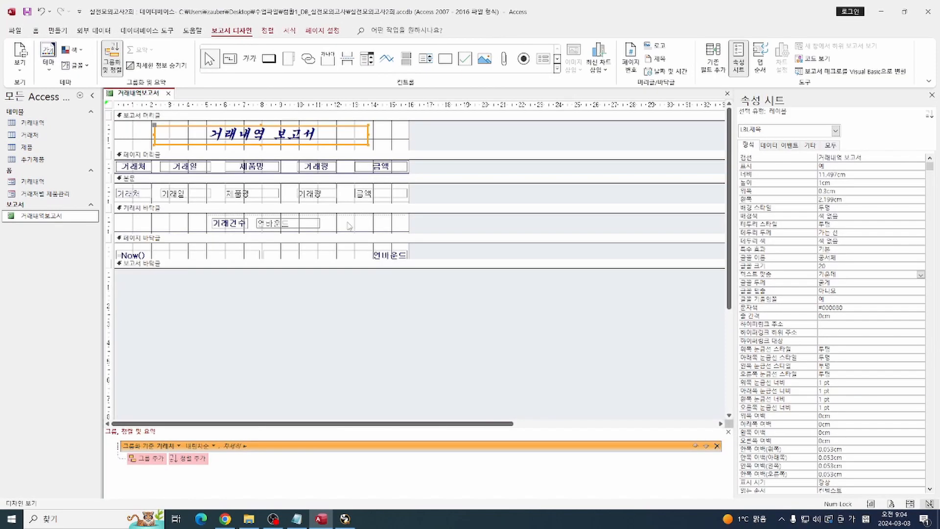
{"action": "left_click", "coordinate": [34, 31]}
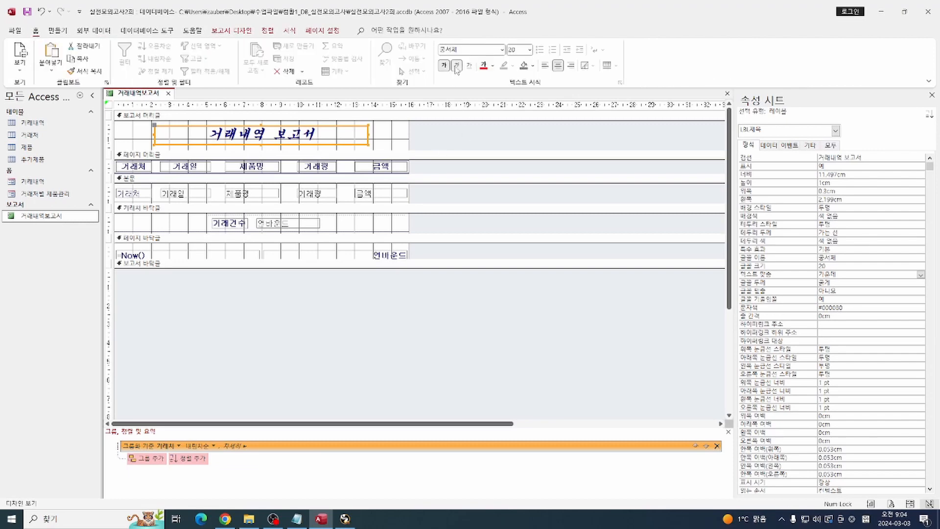
{"action": "left_click", "coordinate": [457, 65]}
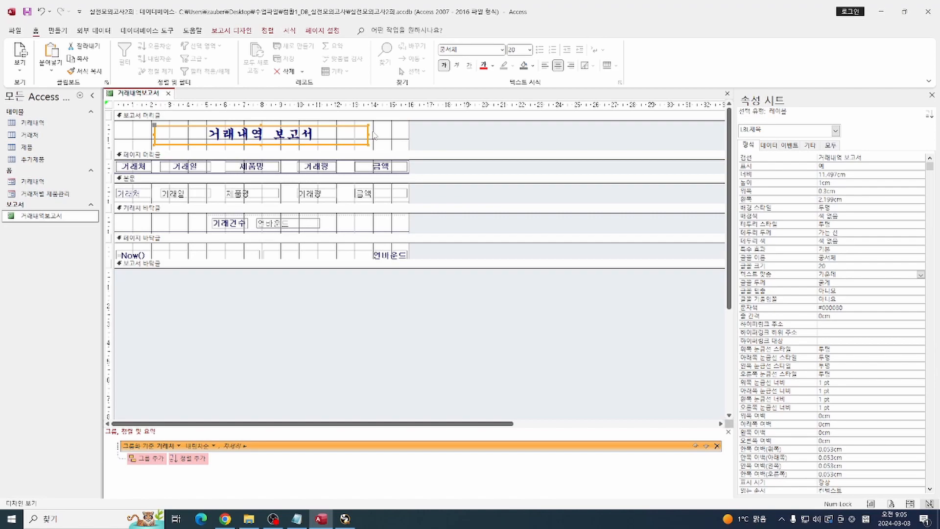
{"action": "key", "text": "alt"}
{"action": "scroll", "coordinate": [264, 421], "scroll_direction": "up", "scroll_amount": 5}
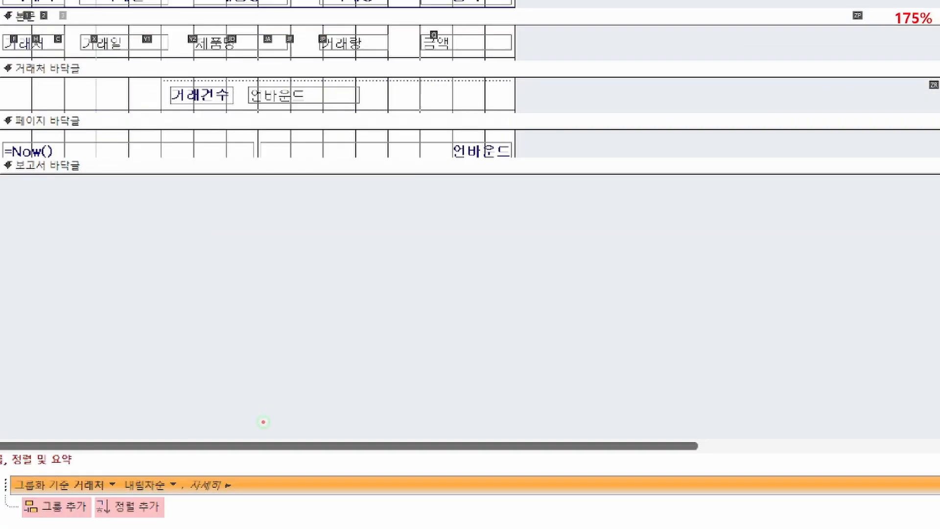
{"action": "scroll", "coordinate": [235, 456], "scroll_direction": "down", "scroll_amount": 4}
{"action": "scroll", "coordinate": [205, 481], "scroll_direction": "up", "scroll_amount": 8}
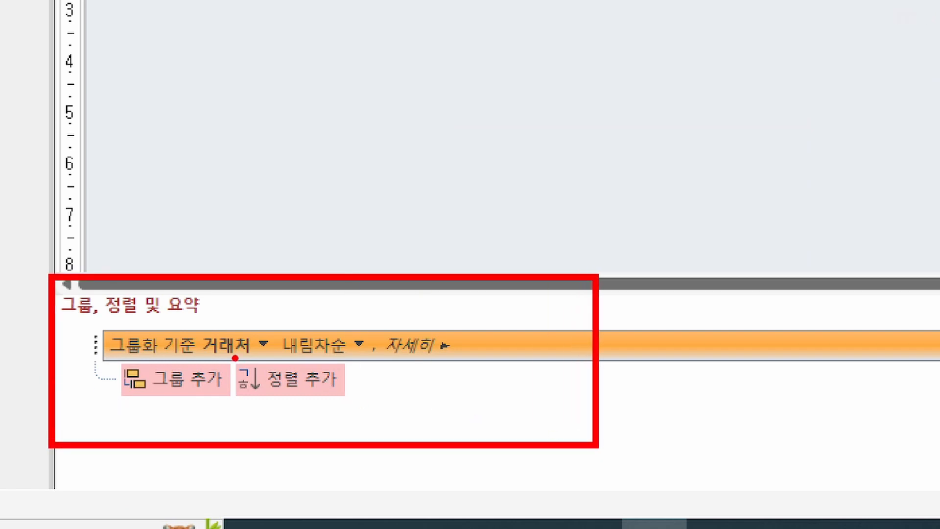
{"action": "mouse_move", "coordinate": [303, 359]}
{"action": "left_mouse_down"}
{"action": "mouse_move", "coordinate": [352, 329]}
{"action": "mouse_move", "coordinate": [296, 361]}
{"action": "left_mouse_up"}
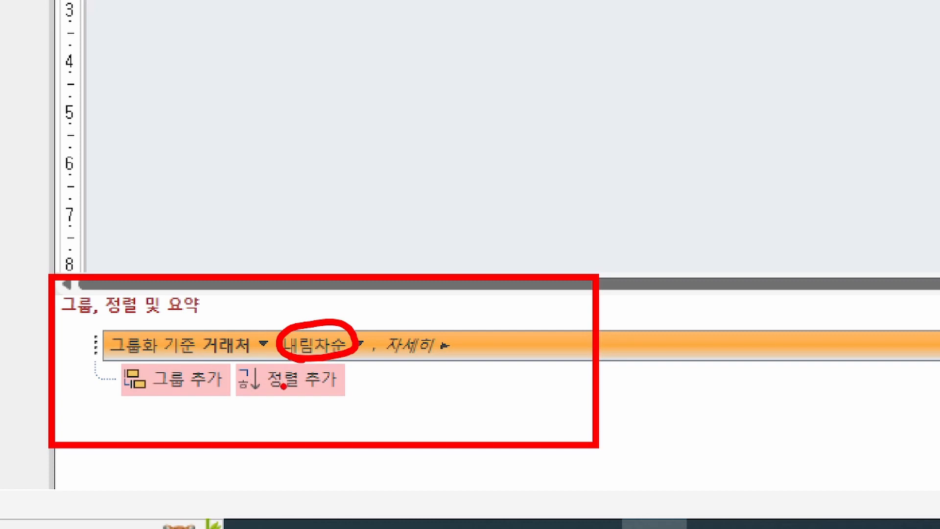
{"action": "mouse_move", "coordinate": [293, 397]}
{"action": "left_mouse_down"}
{"action": "mouse_move", "coordinate": [259, 392]}
{"action": "mouse_move", "coordinate": [306, 403]}
{"action": "mouse_move", "coordinate": [334, 383]}
{"action": "mouse_move", "coordinate": [394, 406]}
{"action": "mouse_move", "coordinate": [422, 385]}
{"action": "left_mouse_up"}
{"action": "mouse_move", "coordinate": [424, 367]}
{"action": "left_mouse_down"}
{"action": "mouse_move", "coordinate": [425, 416]}
{"action": "mouse_move", "coordinate": [431, 404]}
{"action": "left_mouse_up"}
{"action": "mouse_move", "coordinate": [447, 376]}
{"action": "left_mouse_down"}
{"action": "mouse_move", "coordinate": [458, 373]}
{"action": "mouse_move", "coordinate": [479, 405]}
{"action": "left_mouse_up"}
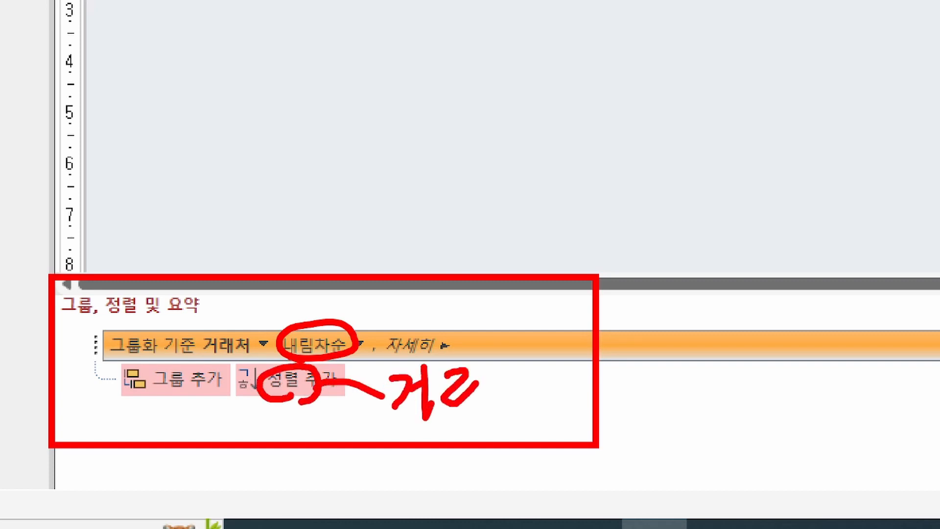
{"action": "mouse_move", "coordinate": [473, 360]}
{"action": "left_mouse_down"}
{"action": "mouse_move", "coordinate": [474, 410]}
{"action": "mouse_move", "coordinate": [490, 387]}
{"action": "left_mouse_up"}
{"action": "left_click_drag", "start_coordinate": [492, 353], "coordinate": [493, 413]}
{"action": "left_click_drag", "start_coordinate": [516, 366], "coordinate": [543, 388]}
{"action": "left_click_drag", "start_coordinate": [531, 383], "coordinate": [563, 404]}
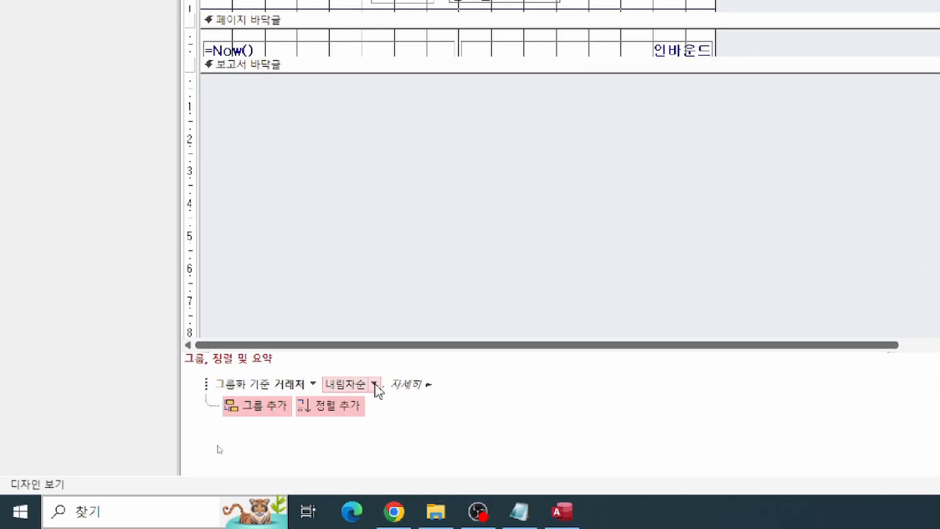
- Set the 거래처 group's sort order to ascending (오름차순) and add an ascending sort on 거래일 within it
{"action": "left_click", "coordinate": [215, 447]}
{"action": "left_click", "coordinate": [375, 382]}
{"action": "left_click", "coordinate": [353, 399]}
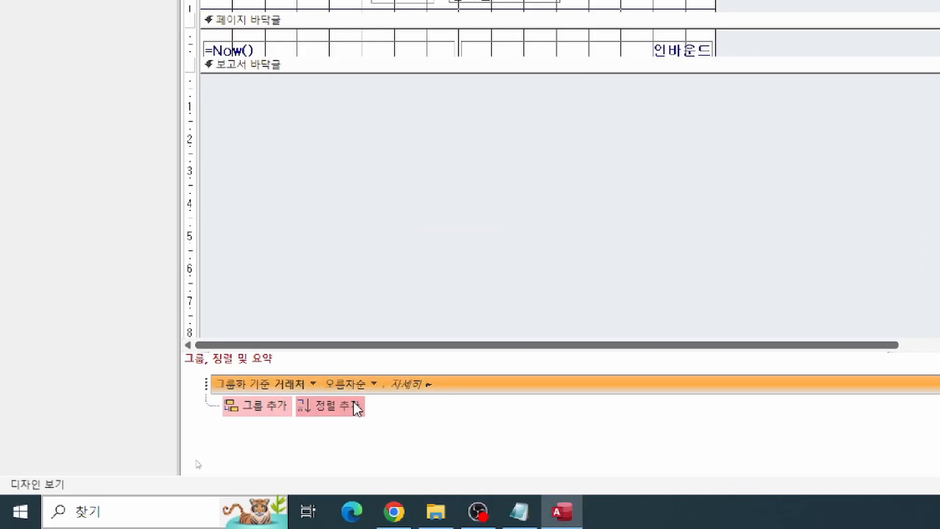
{"action": "left_click", "coordinate": [338, 414]}
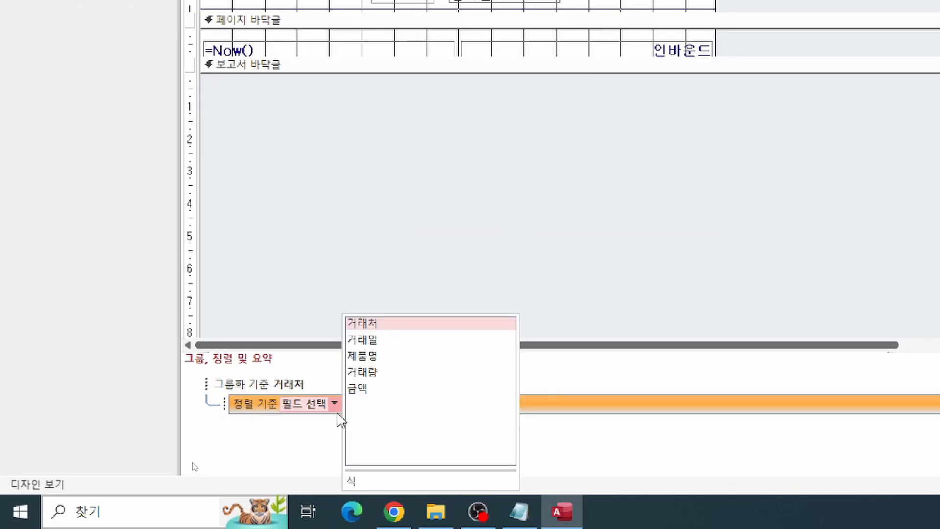
{"action": "left_click", "coordinate": [372, 340]}
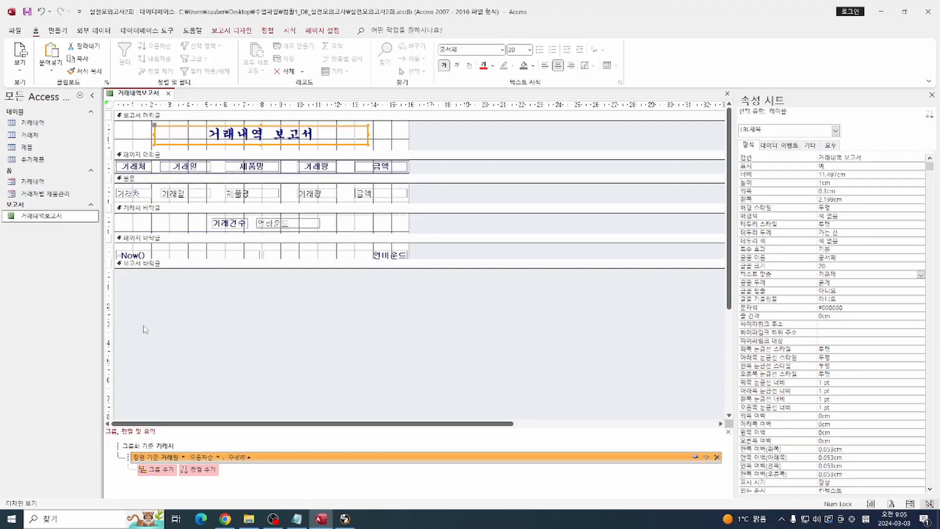
- Select the 거래처 text box in the detail section, examine its column in print preview and return to design view
{"action": "left_click", "coordinate": [134, 195]}
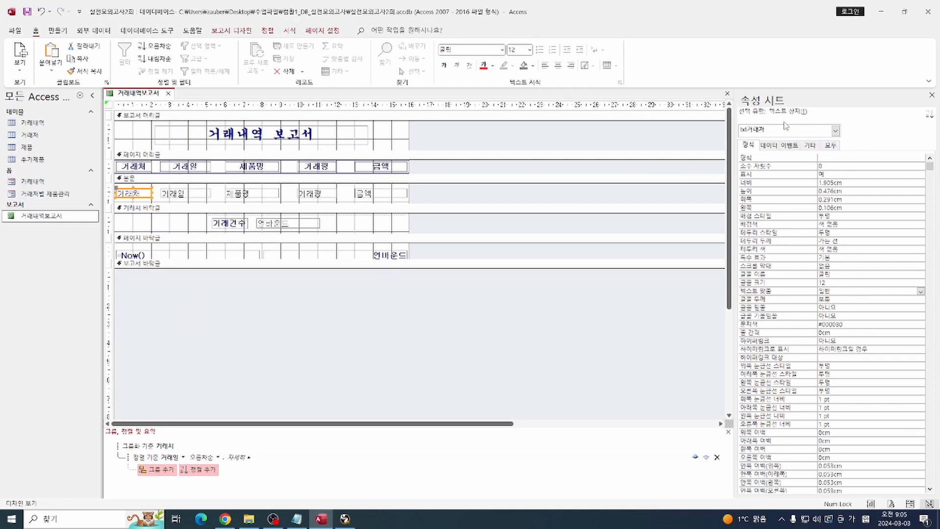
{"action": "left_click", "coordinate": [17, 69]}
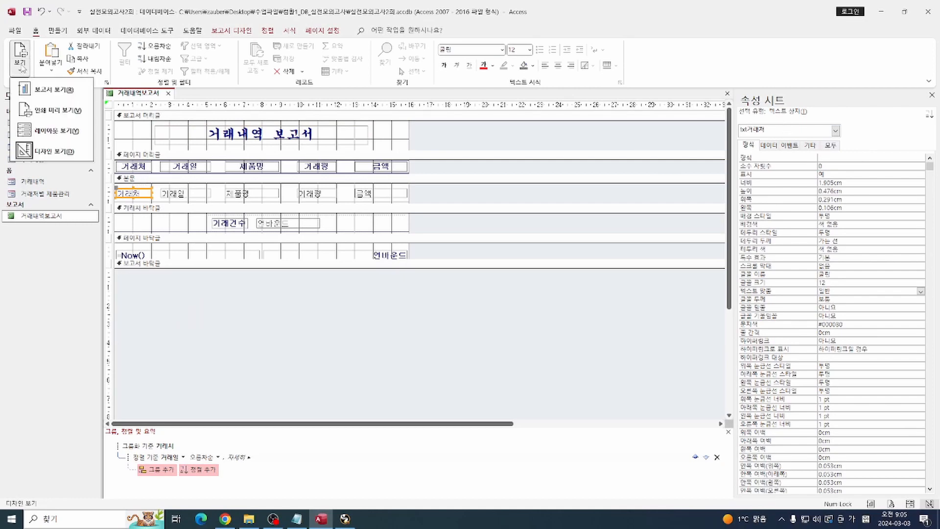
{"action": "left_click", "coordinate": [53, 116]}
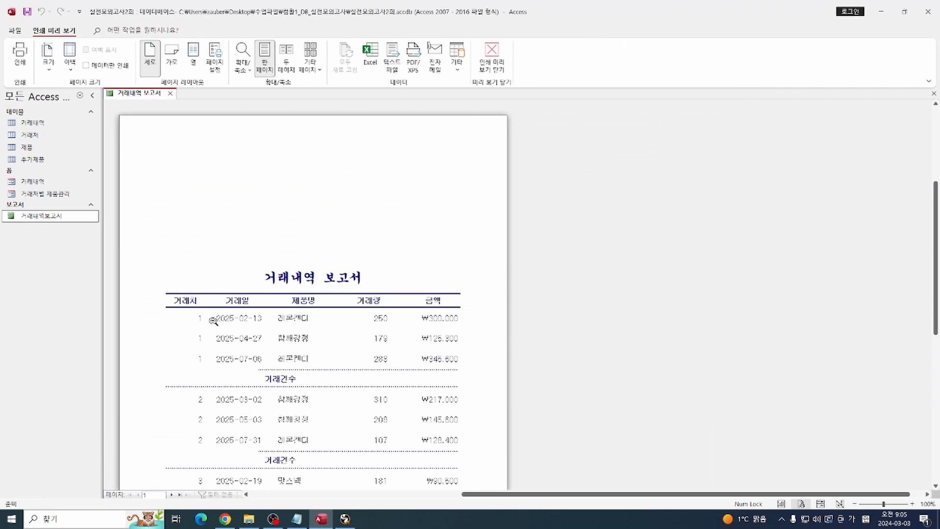
{"action": "scroll", "coordinate": [214, 321], "scroll_direction": "down", "scroll_amount": 1}
{"action": "scroll", "coordinate": [214, 321], "scroll_direction": "down", "scroll_amount": 1}
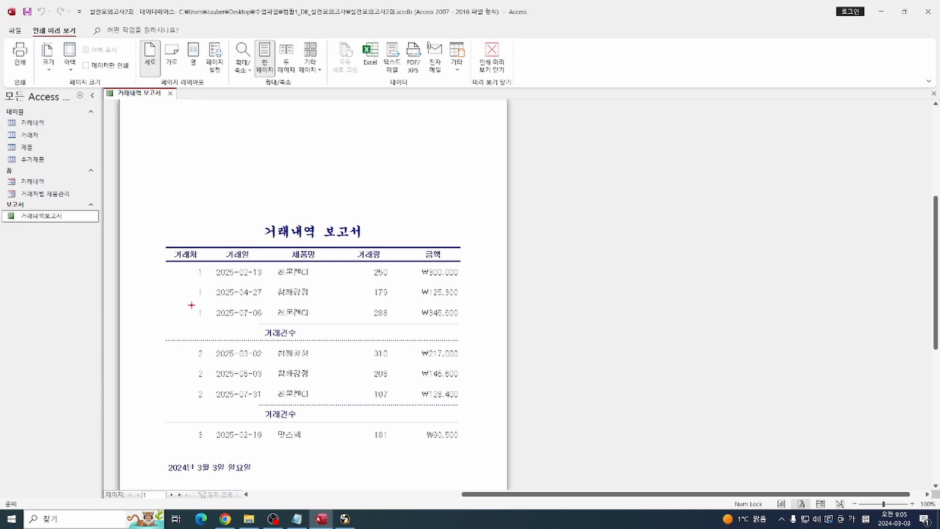
{"action": "mouse_move", "coordinate": [195, 287]}
{"action": "left_mouse_down"}
{"action": "mouse_move", "coordinate": [208, 305]}
{"action": "mouse_move", "coordinate": [204, 321]}
{"action": "left_mouse_up"}
{"action": "left_click_drag", "start_coordinate": [197, 365], "coordinate": [209, 408]}
{"action": "key", "text": "Escape"}
{"action": "right_click", "coordinate": [209, 188]}
{"action": "left_click", "coordinate": [245, 217]}
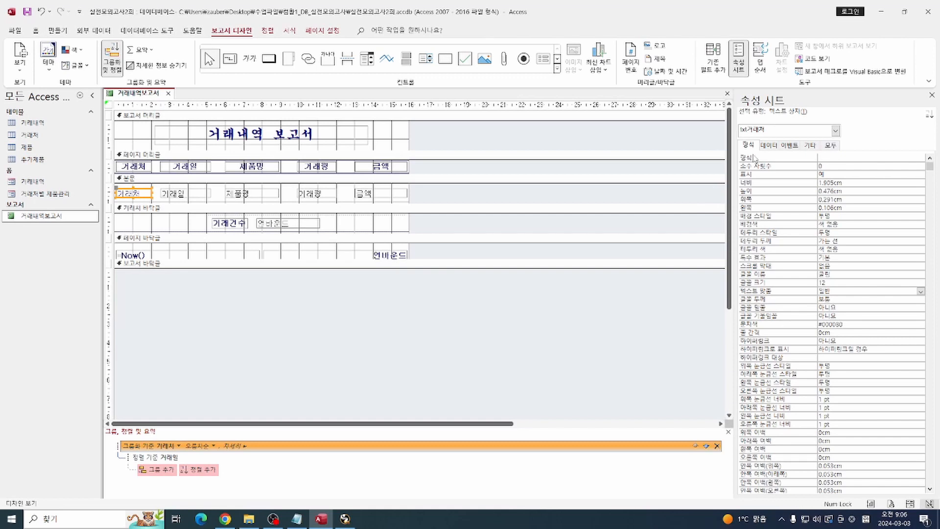
- Set the hide-duplicates property (중복 내용 숨기기) of the detail section's 거래처 text box to 예
{"action": "scroll", "coordinate": [792, 310], "scroll_direction": "down", "scroll_amount": 3}
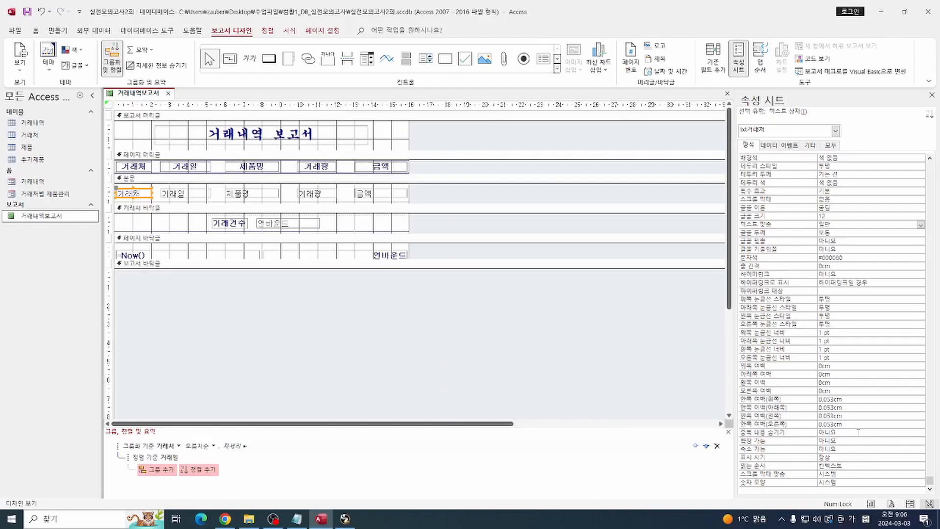
{"action": "left_click", "coordinate": [897, 431]}
{"action": "left_click", "coordinate": [921, 433]}
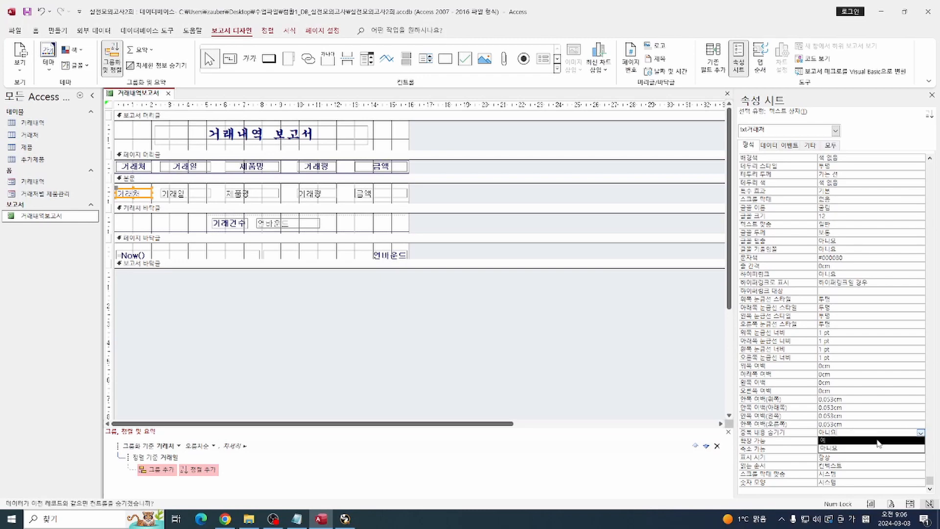
{"action": "left_click", "coordinate": [874, 443]}
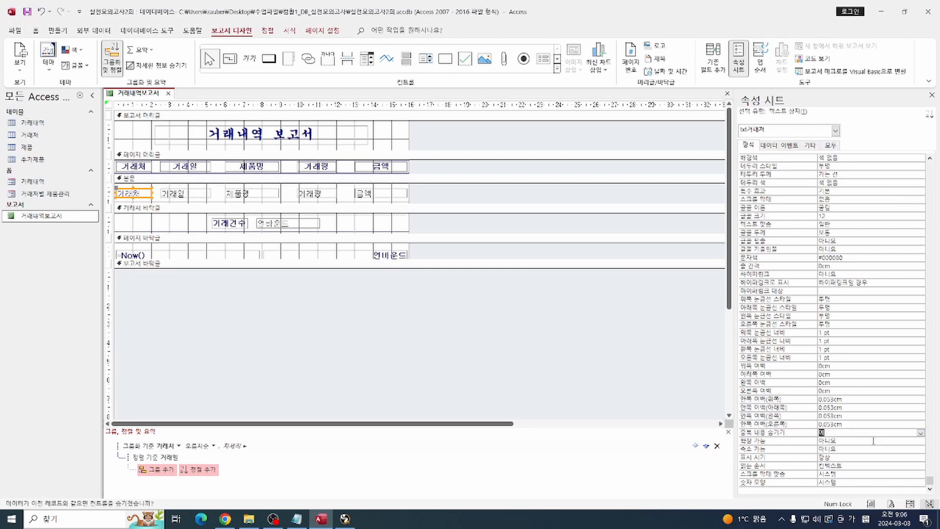
- Check the 거래처 column with duplicates hidden in print preview and close the preview
{"action": "left_click", "coordinate": [20, 63]}
{"action": "left_click", "coordinate": [32, 109]}
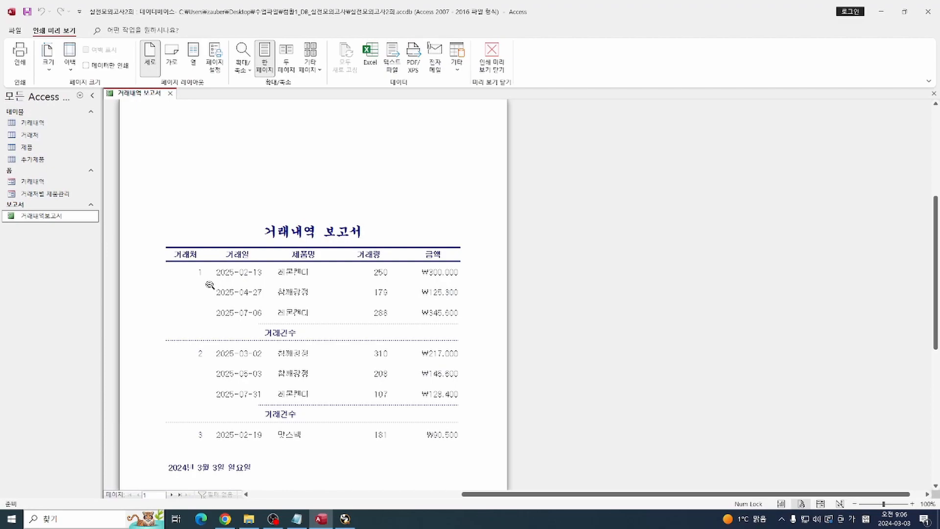
{"action": "key", "text": "ctrl+4"}
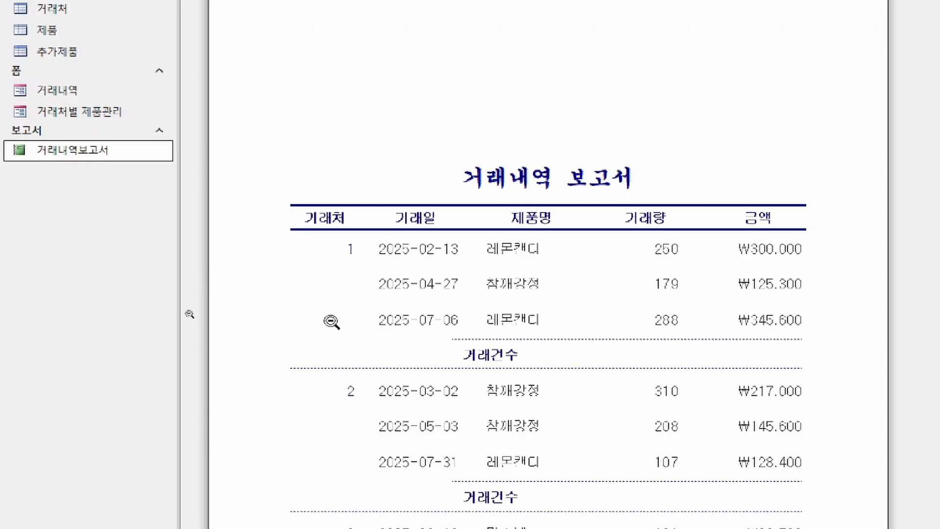
{"action": "key", "text": "ctrl+4"}
{"action": "left_click", "coordinate": [492, 58]}
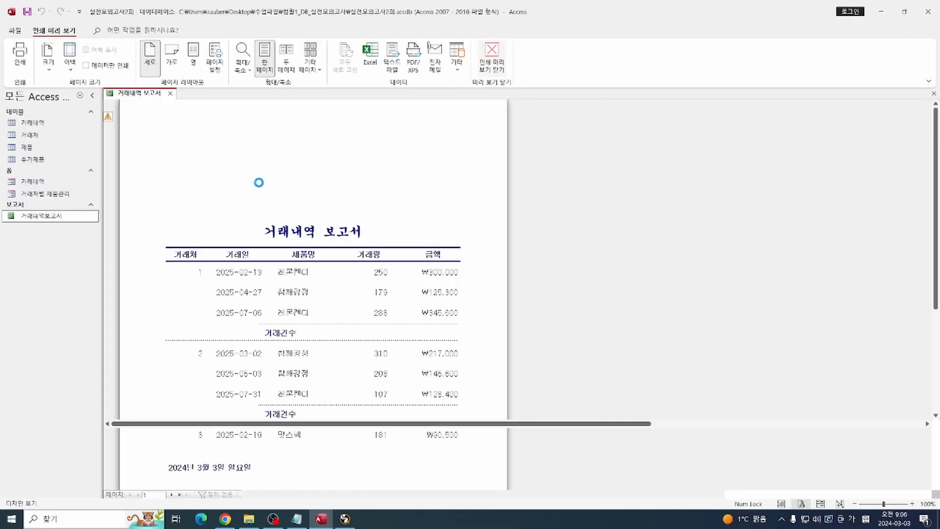
- Select the unbound txt거래건수 text box in the 거래처 footer, examine the 거래건수 rows in print preview and return to design view
{"action": "left_click", "coordinate": [168, 210]}
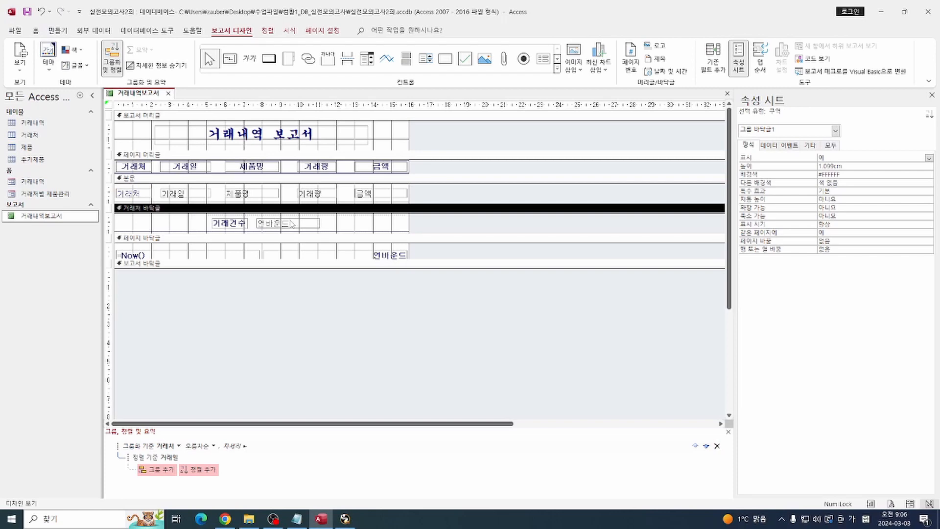
{"action": "left_click", "coordinate": [262, 225]}
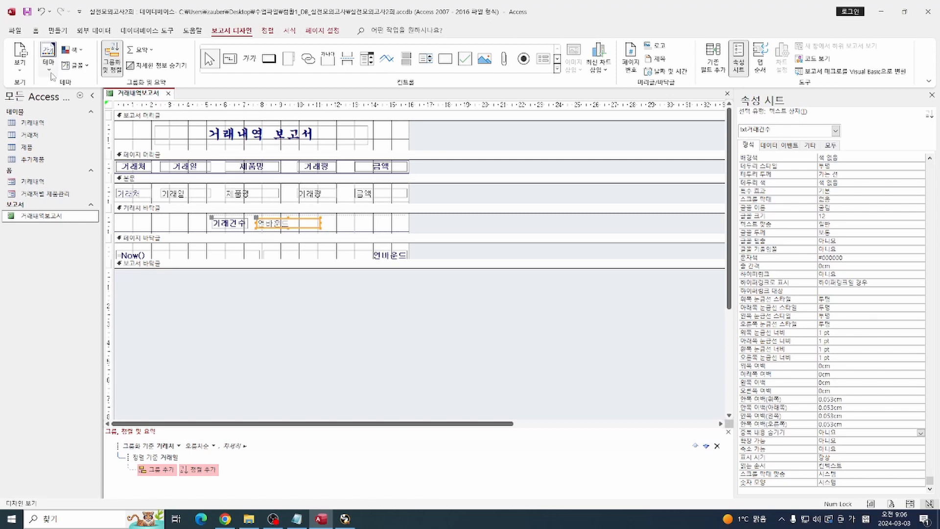
{"action": "left_click", "coordinate": [20, 63]}
{"action": "left_click", "coordinate": [44, 110]}
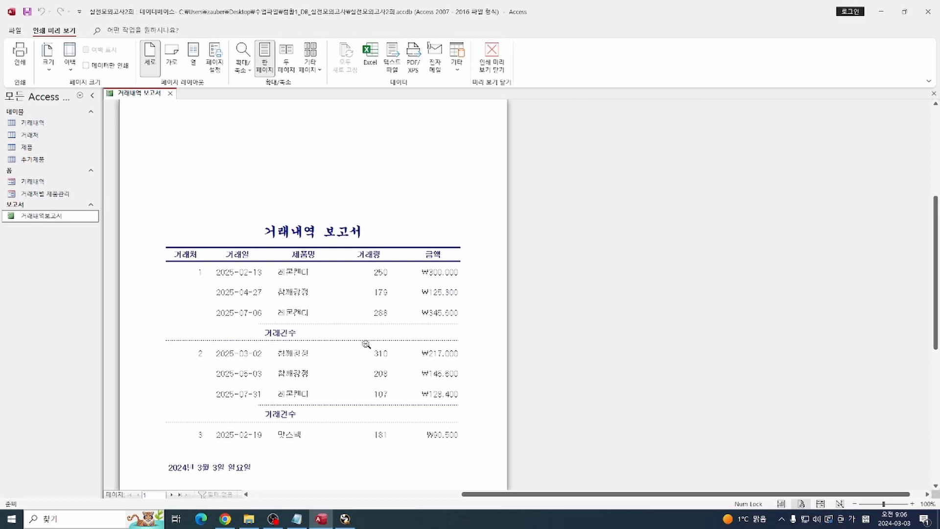
{"action": "left_click_drag", "start_coordinate": [407, 328], "coordinate": [567, 252]}
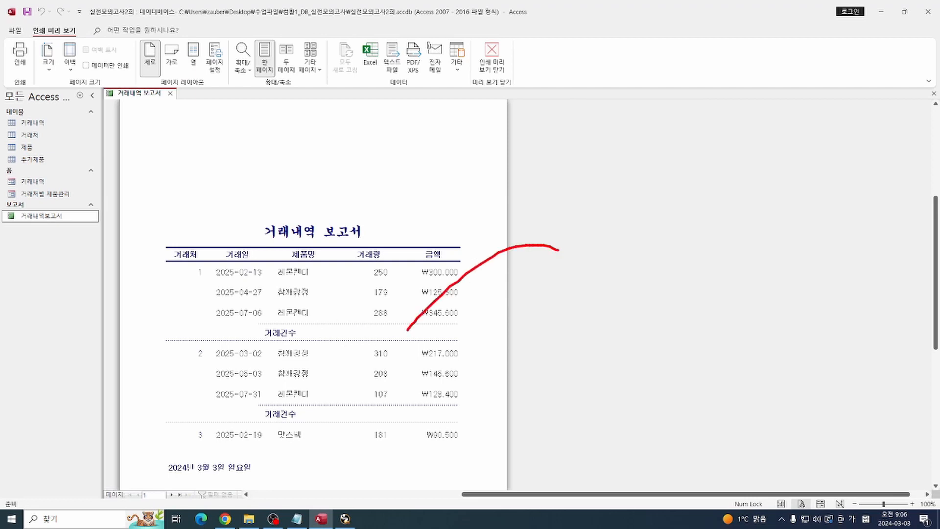
{"action": "left_click", "coordinate": [571, 259]}
{"action": "type", "text": "="}
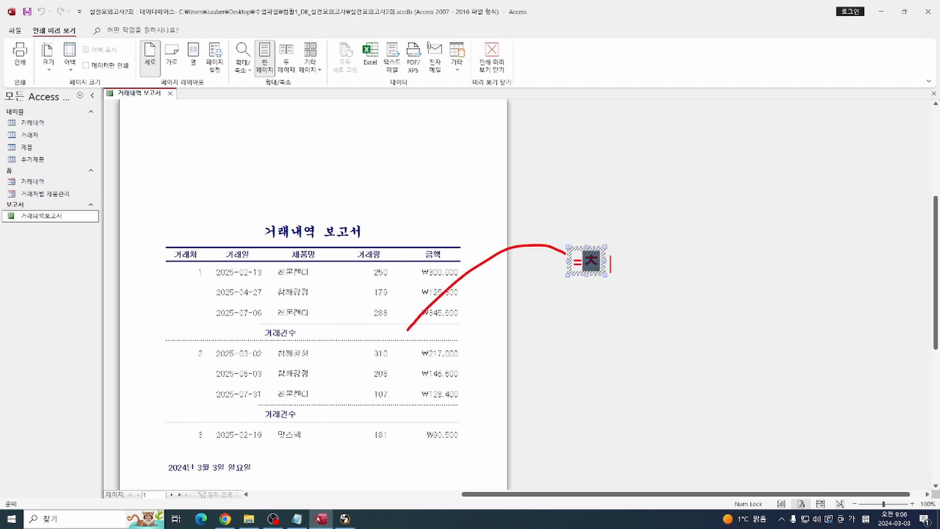
{"action": "type", "text": "count(*)"}
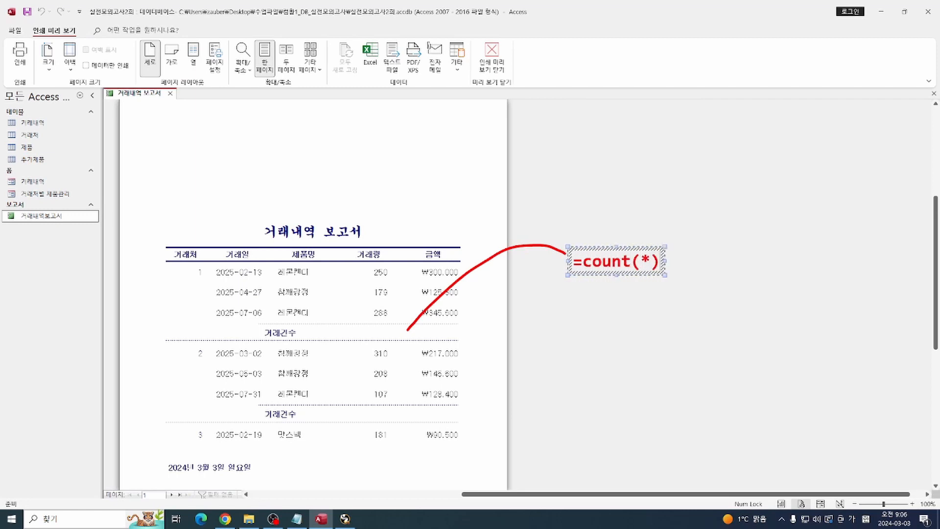
{"action": "key", "text": "Escape"}
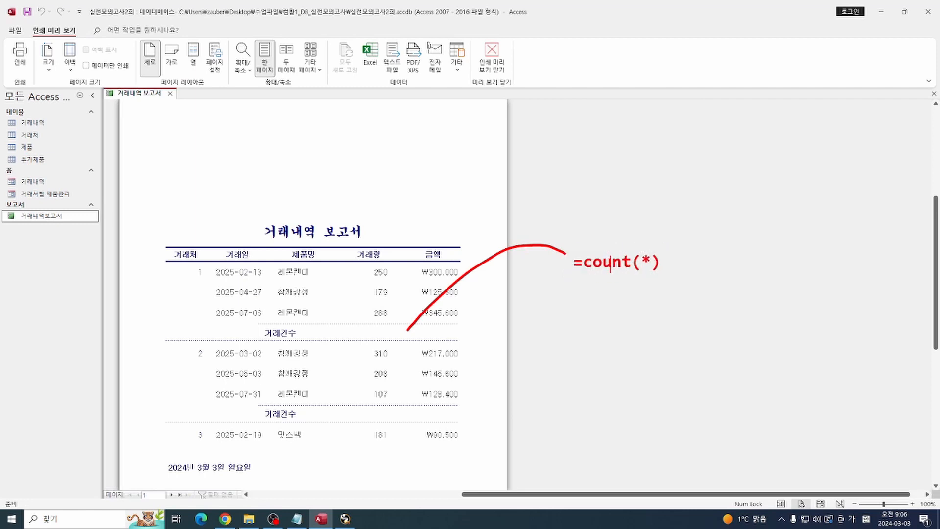
{"action": "key", "text": "Escape"}
{"action": "left_click", "coordinate": [493, 65]}
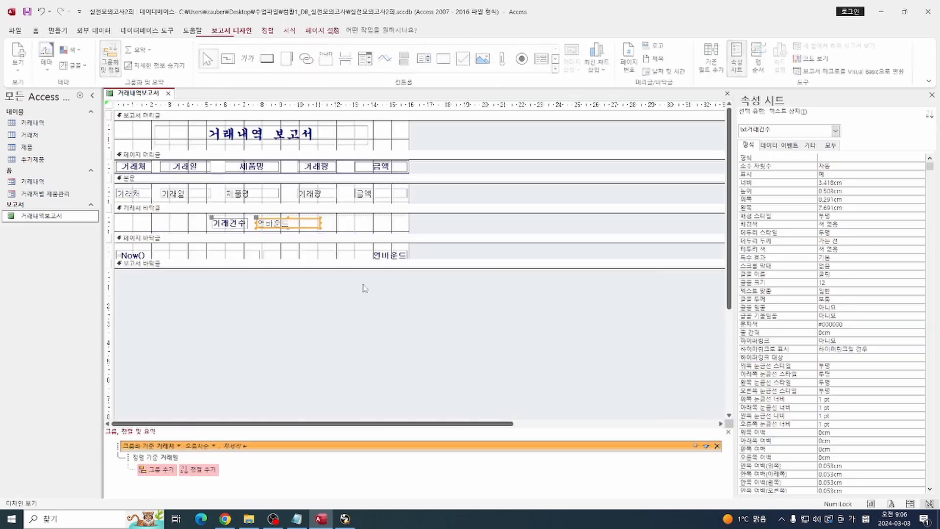
- Enter the expression =Count(*) in the unbound txt거래건수 text box of the 거래처 footer
{"action": "left_click", "coordinate": [290, 224]}
{"action": "type", "text": "=ㅊ"}
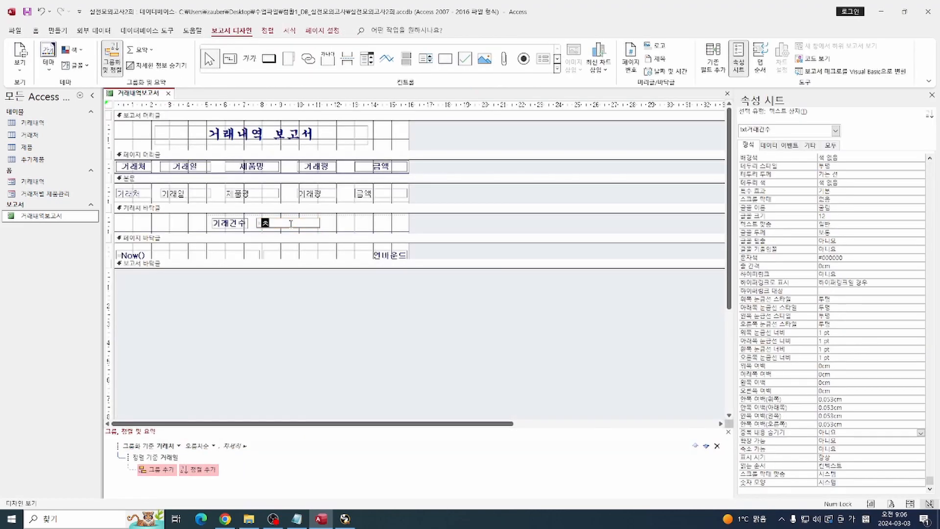
{"action": "key", "text": "BackSpace"}
{"action": "key", "text": "Hangul"}
{"action": "type", "text": "count(*)"}
{"action": "key", "text": "Return"}
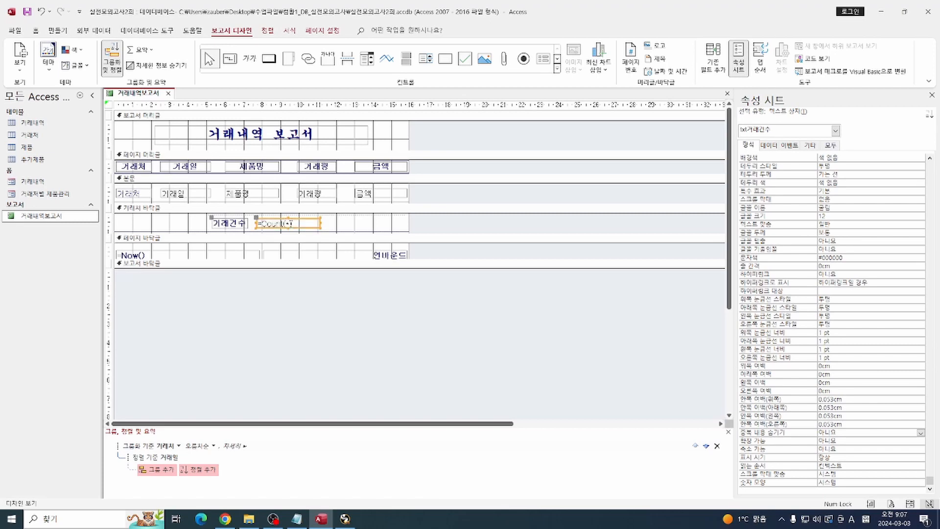
- Check the 거래건수 counts in the 거래처 footers in print preview and return to design view
{"action": "left_click", "coordinate": [15, 72]}
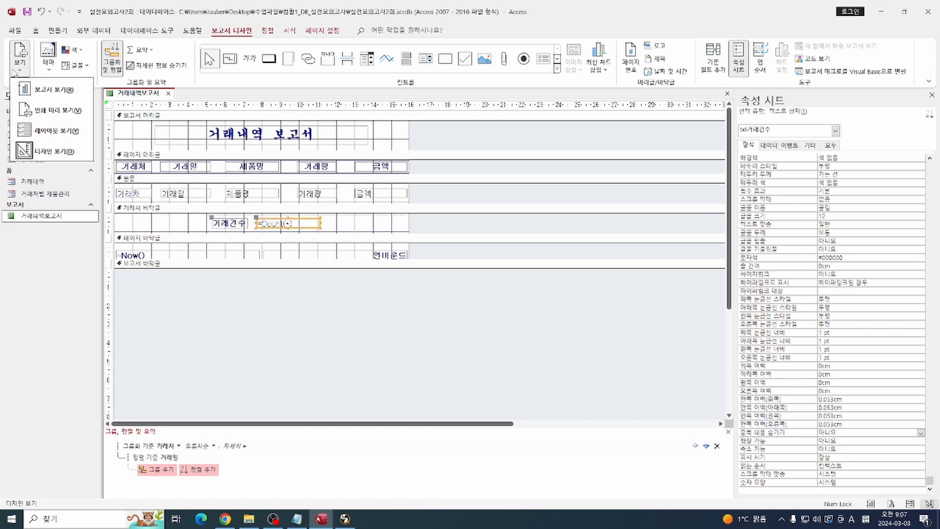
{"action": "left_click", "coordinate": [54, 110]}
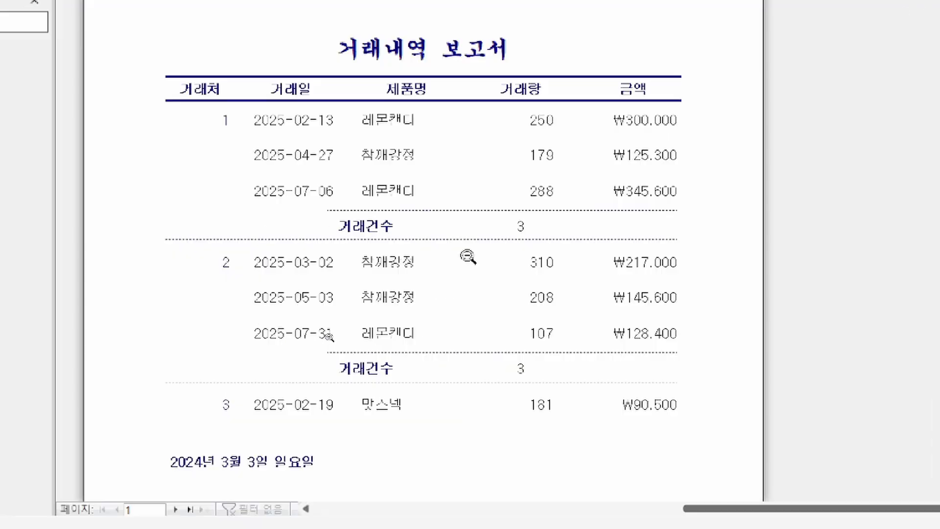
{"action": "right_click", "coordinate": [148, 143]}
{"action": "key", "text": "d"}
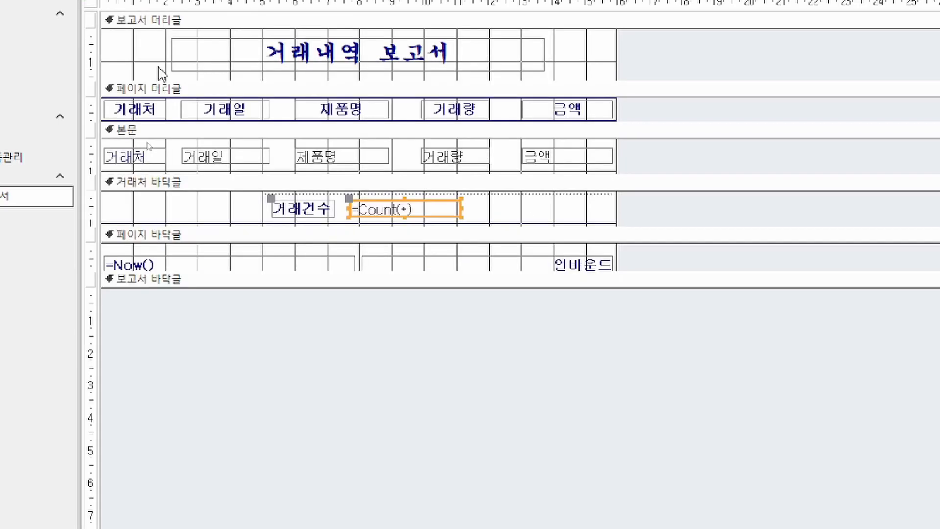
- Set the control source of the page footer's txt페이지 text box to =Format([Page],"000 페이지")
{"action": "left_click", "coordinate": [159, 68]}
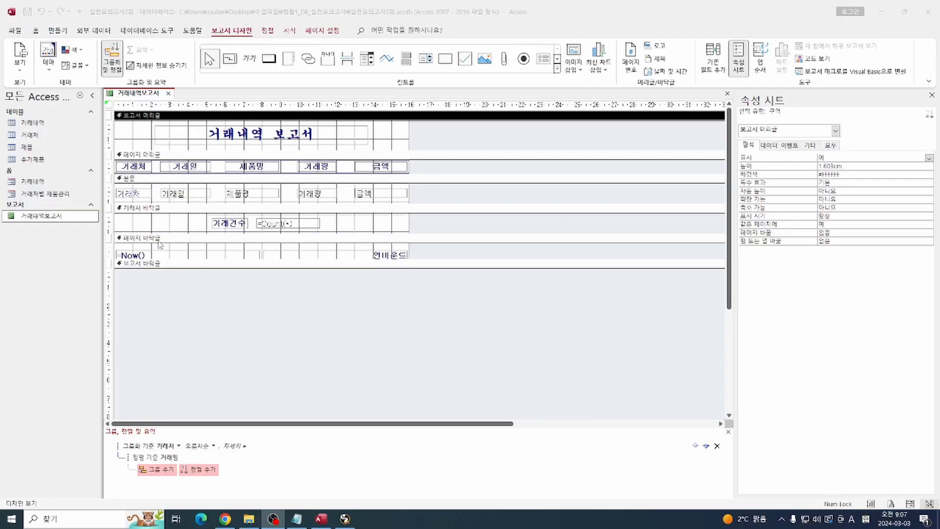
{"action": "left_click", "coordinate": [160, 238]}
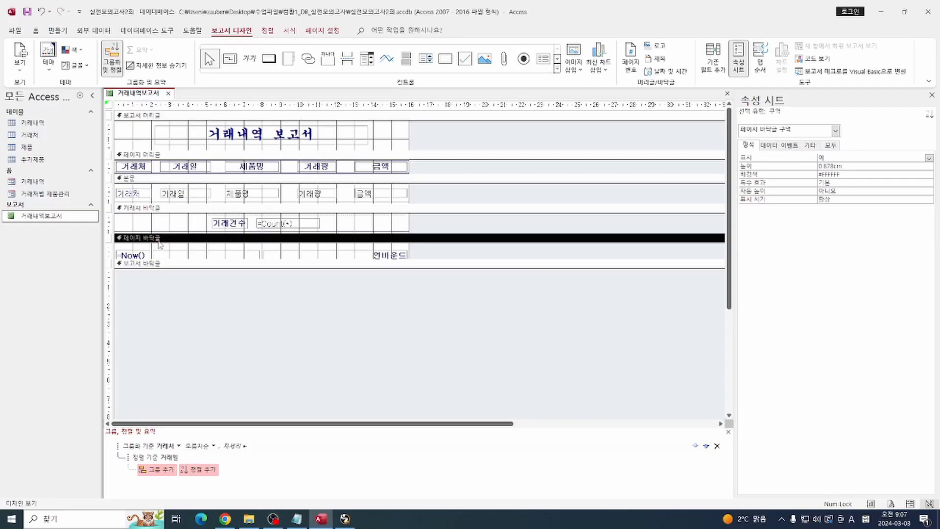
{"action": "left_click", "coordinate": [364, 256]}
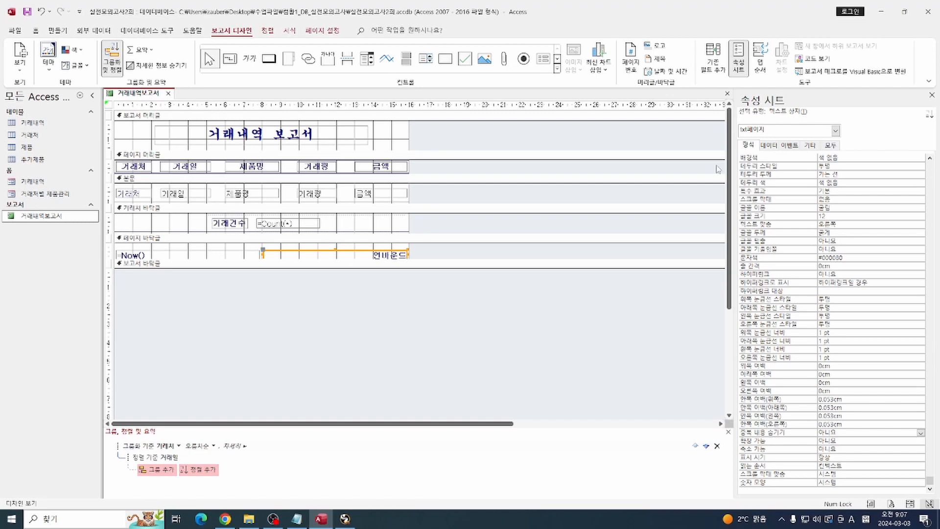
{"action": "left_click", "coordinate": [775, 147]}
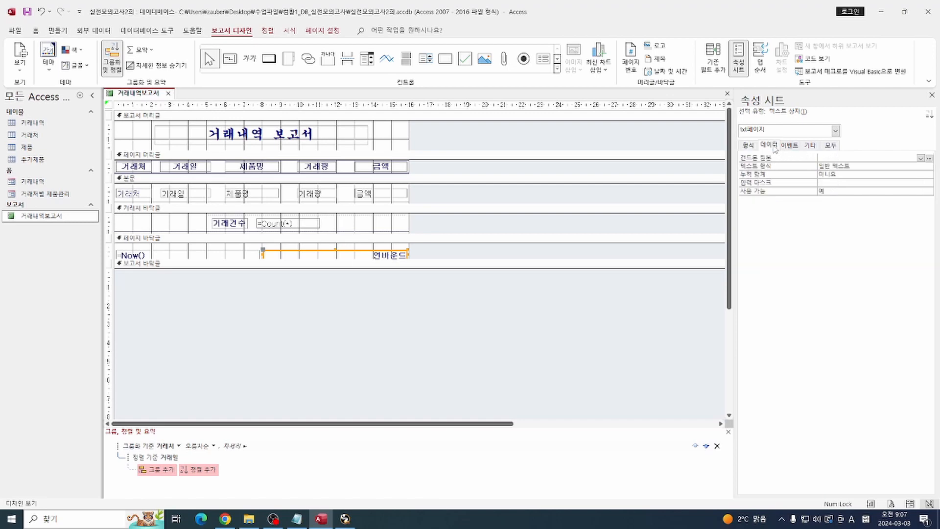
{"action": "left_click", "coordinate": [847, 160]}
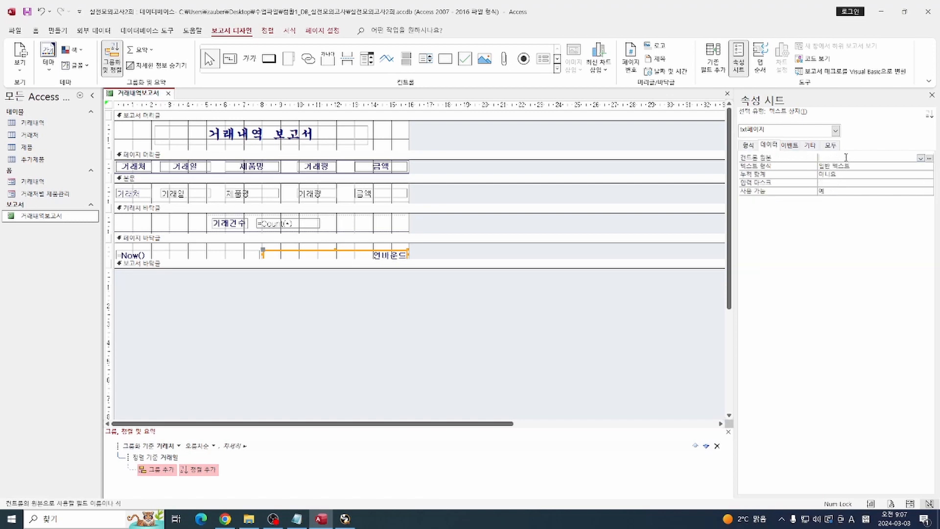
{"action": "right_click", "coordinate": [847, 160]}
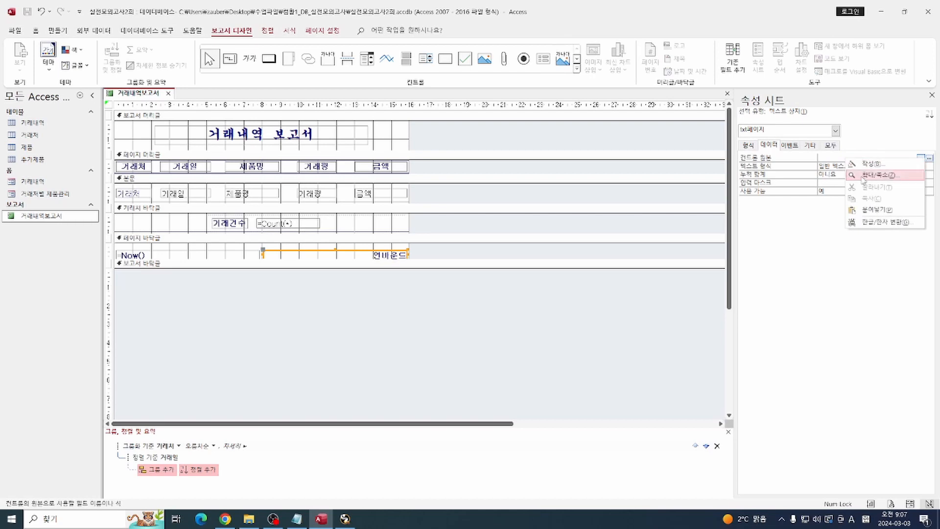
{"action": "left_click", "coordinate": [863, 176]}
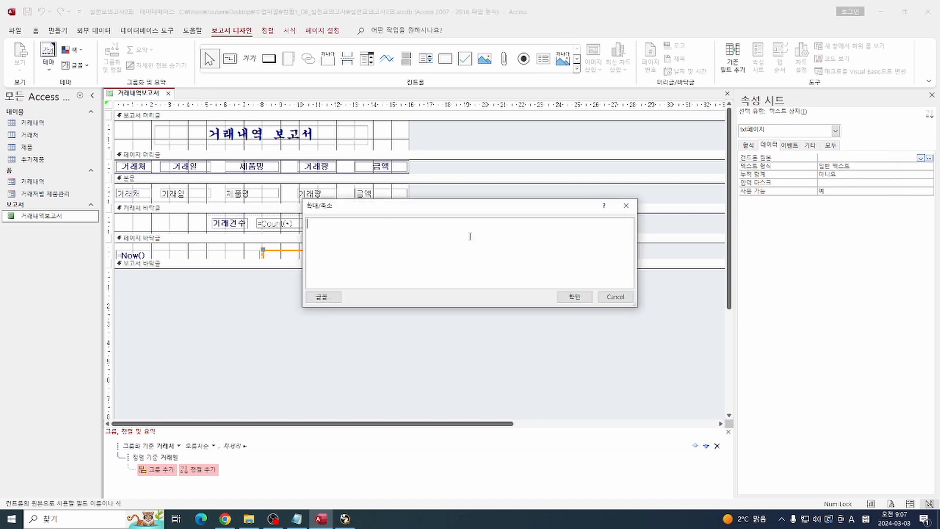
{"action": "type", "text": "=format([page], \"000"}
{"action": "key", "text": "Hangul"}
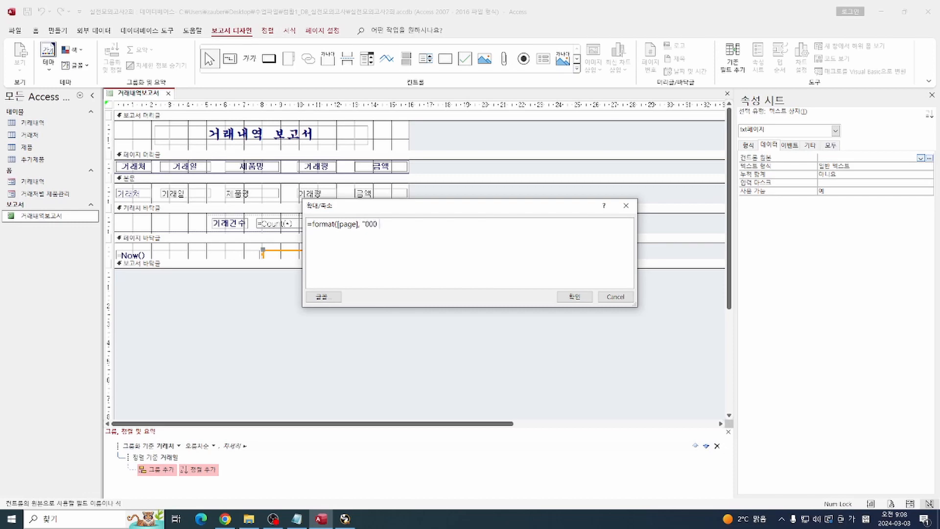
{"action": "type", "text": "페이지\")"}
{"action": "left_click", "coordinate": [574, 297]}
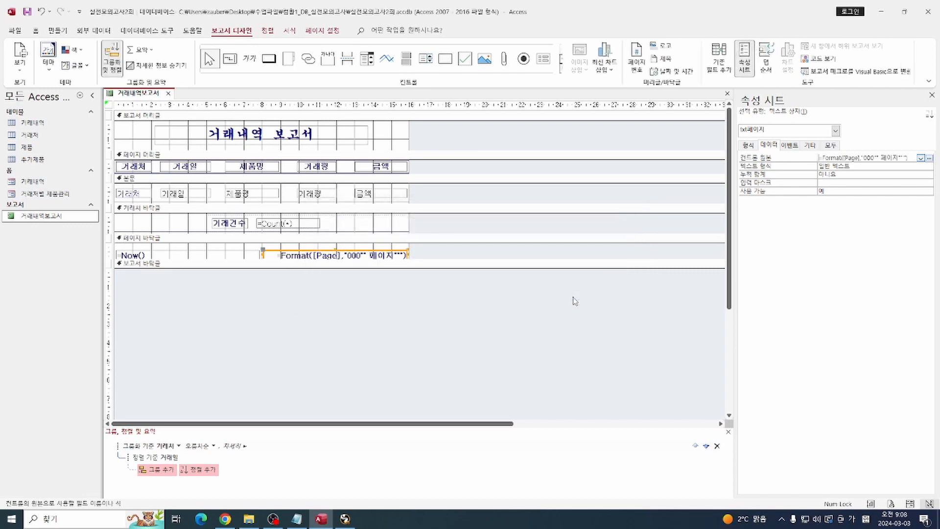
- Check the page number format of the 거래내역보고서 report in print preview, and close the report
{"action": "left_click", "coordinate": [19, 66]}
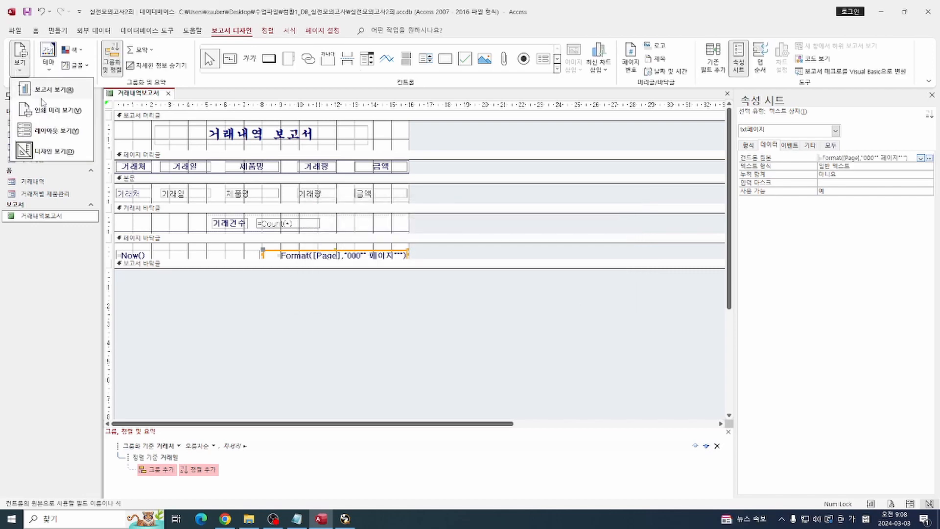
{"action": "left_click", "coordinate": [49, 109]}
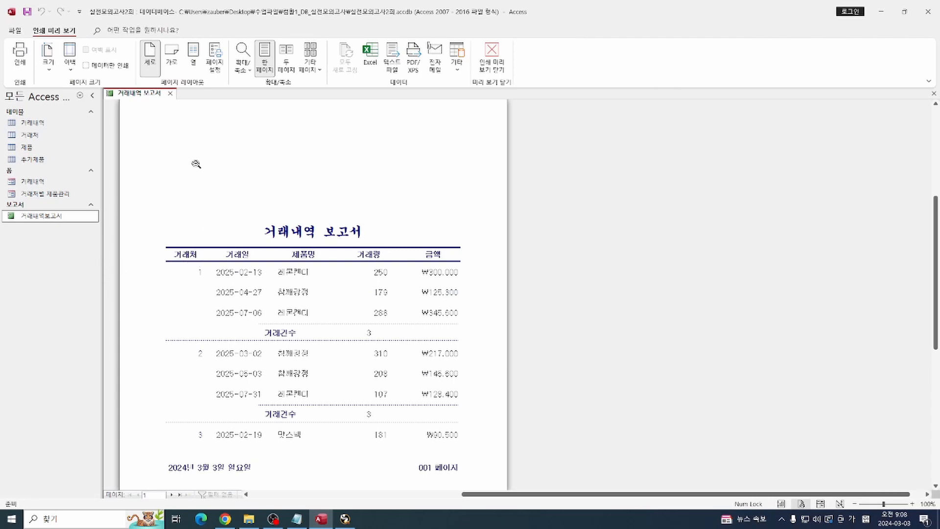
{"action": "left_click", "coordinate": [492, 58]}
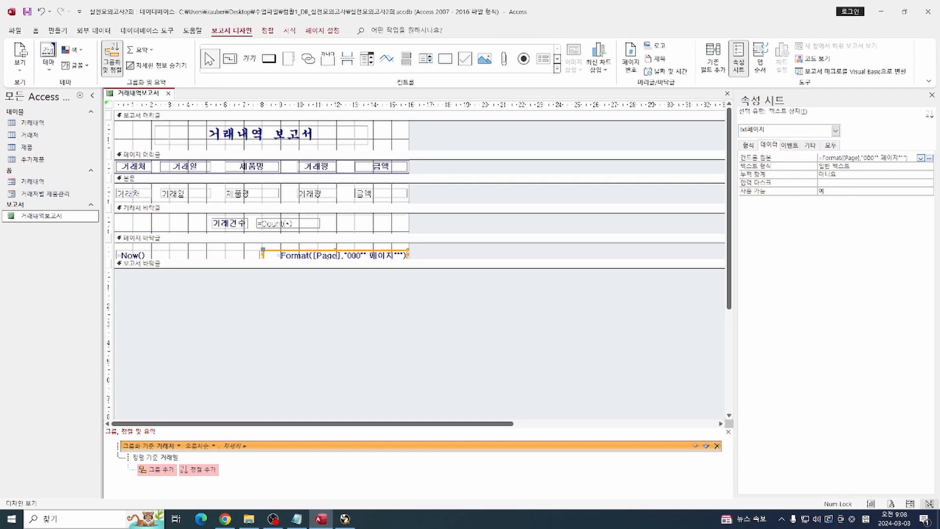
{"action": "left_click", "coordinate": [168, 93]}
- Open the 거래처별 제품관리 form to inspect its 미리보기 button, view the 거래내역 보고서 preview, and close it
{"action": "double_click", "coordinate": [41, 196]}
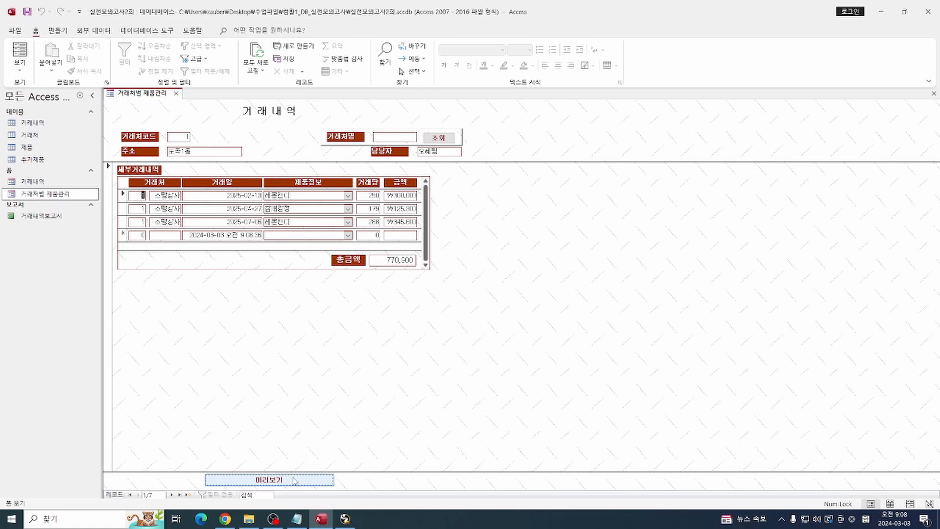
{"action": "left_click", "coordinate": [293, 481]}
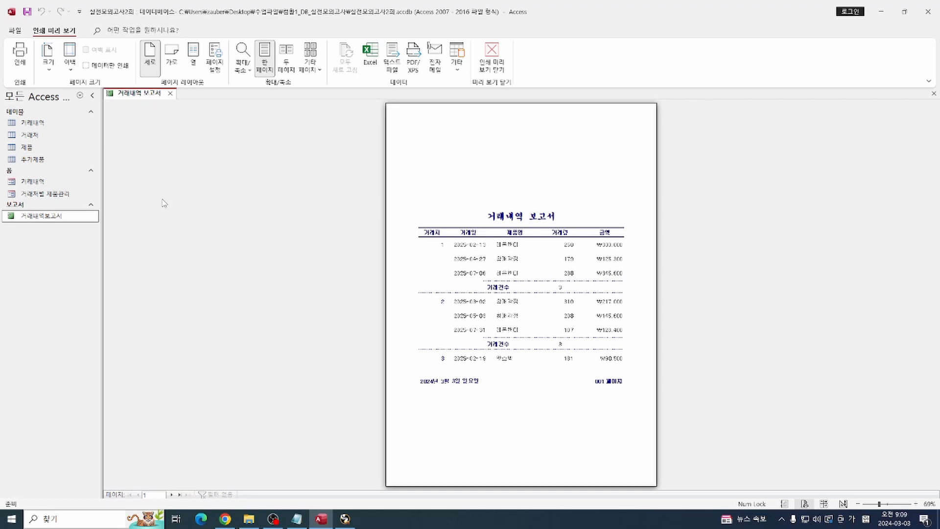
{"action": "left_click", "coordinate": [170, 93]}
- Open the 거래처별 제품관리 form in Design view and create an On Click event procedure for the cmd미리보기 button with the code builder
{"action": "left_click", "coordinate": [58, 195]}
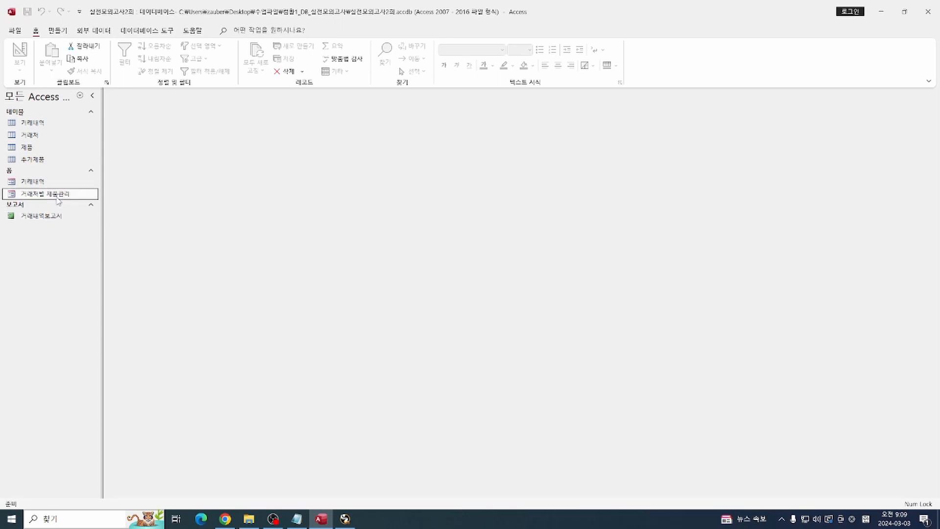
{"action": "right_click", "coordinate": [58, 197]}
{"action": "left_click", "coordinate": [86, 232]}
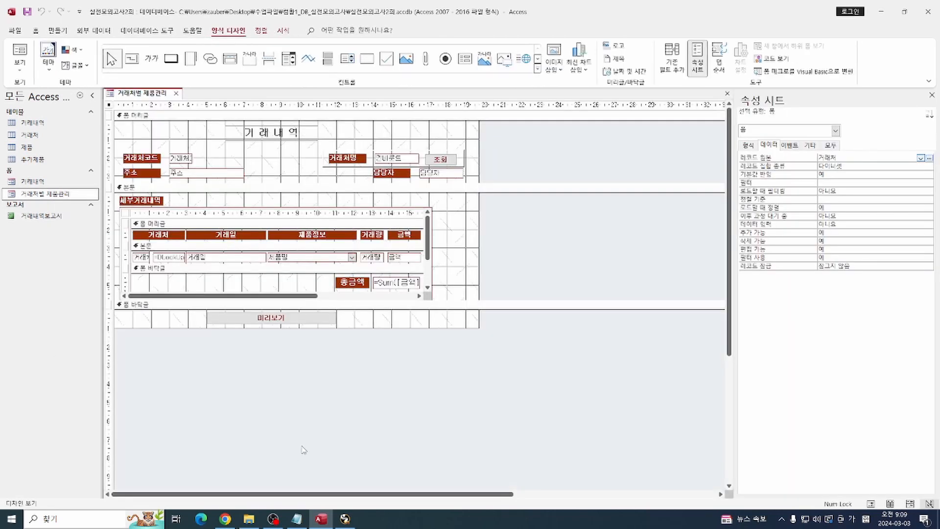
{"action": "left_click", "coordinate": [271, 319]}
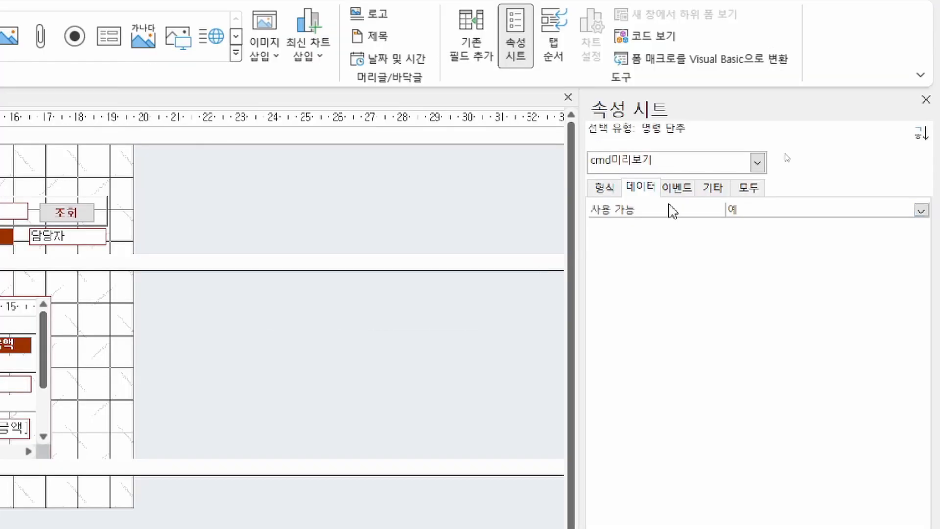
{"action": "left_click", "coordinate": [789, 145]}
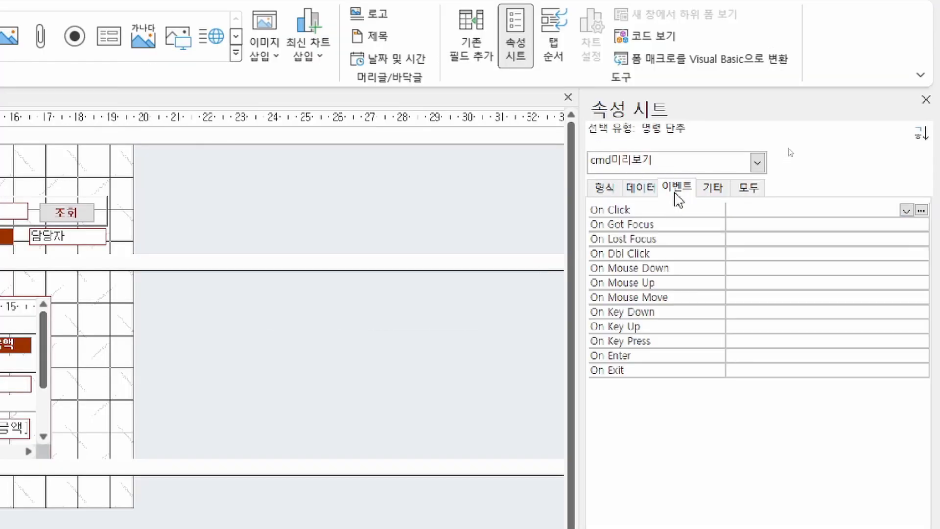
{"action": "left_click", "coordinate": [921, 212]}
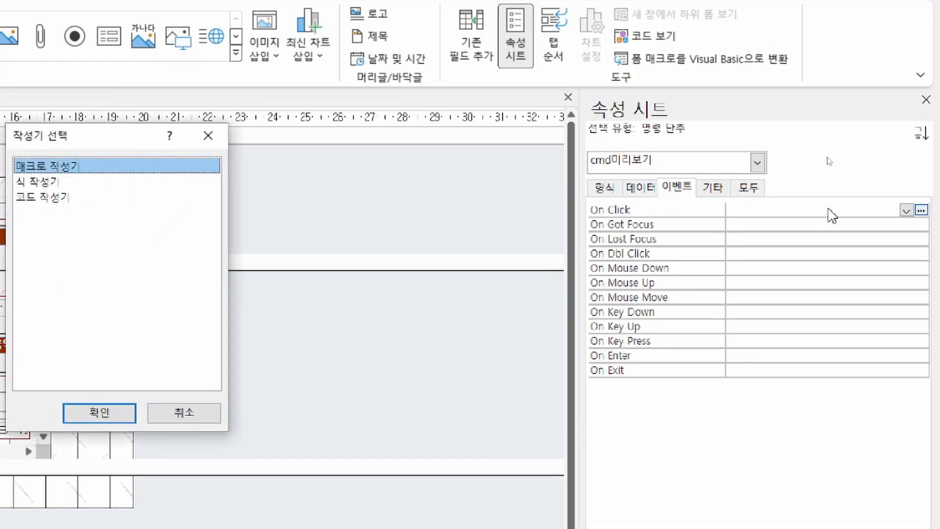
{"action": "left_click", "coordinate": [93, 196]}
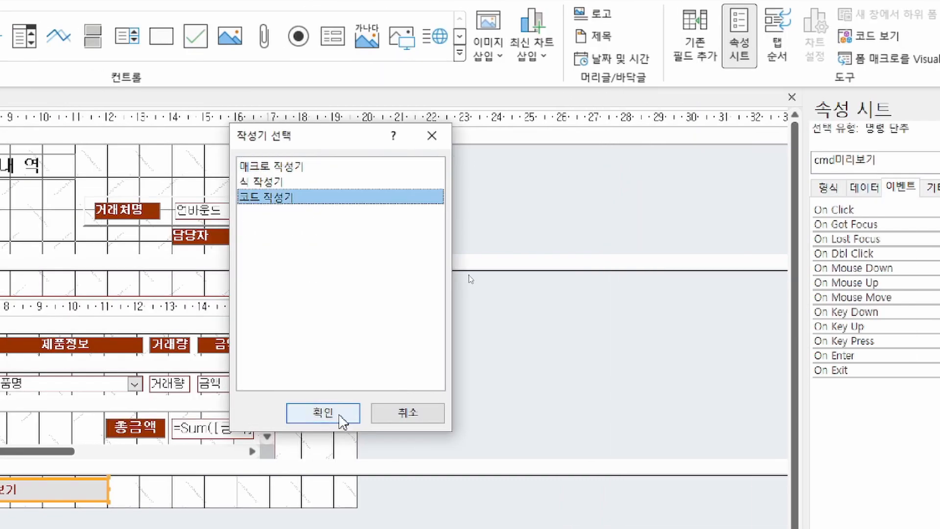
{"action": "left_click", "coordinate": [343, 414]}
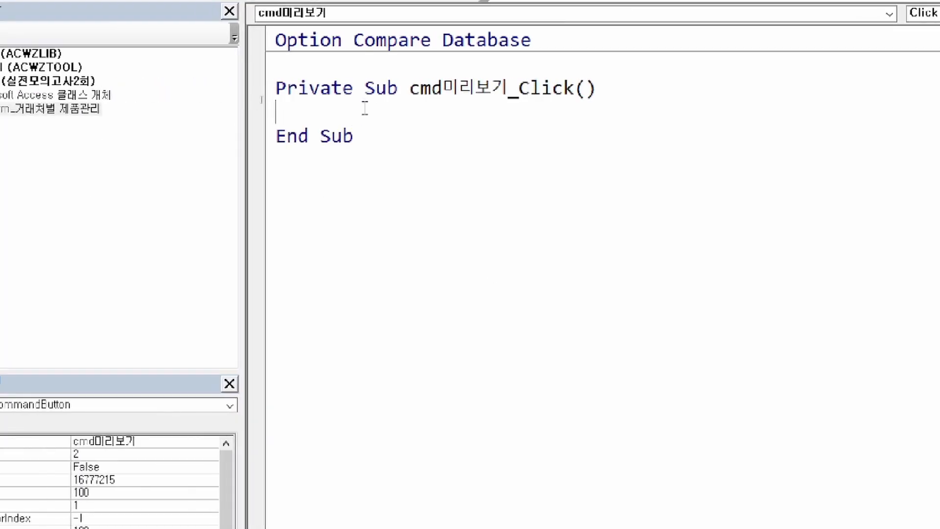
- Begin an indented DoCmd.OpenReport statement inside the cmd미리보기_Click procedure
{"action": "key", "text": "Tab"}
{"action": "type", "text": "ㅇ"}
{"action": "key", "text": "BackSpace"}
{"action": "type", "text": "docmd."}
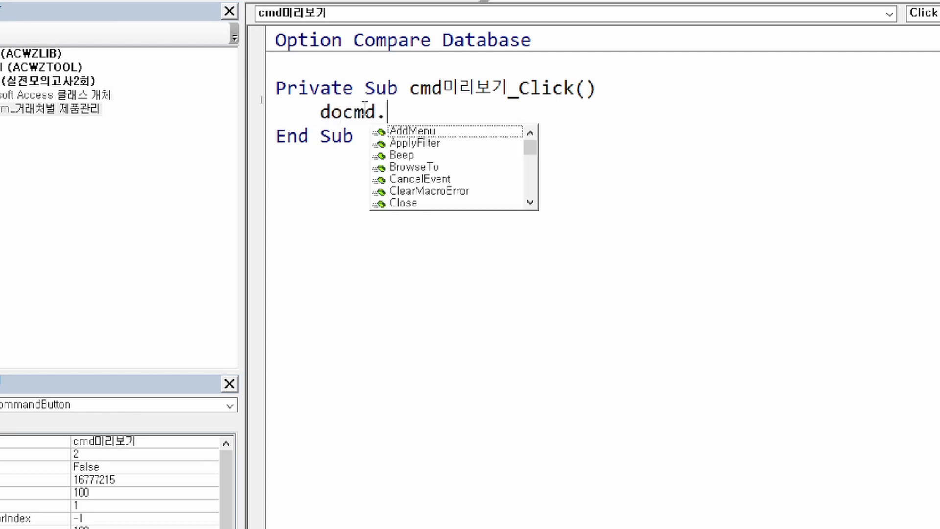
{"action": "type", "text": "opn"}
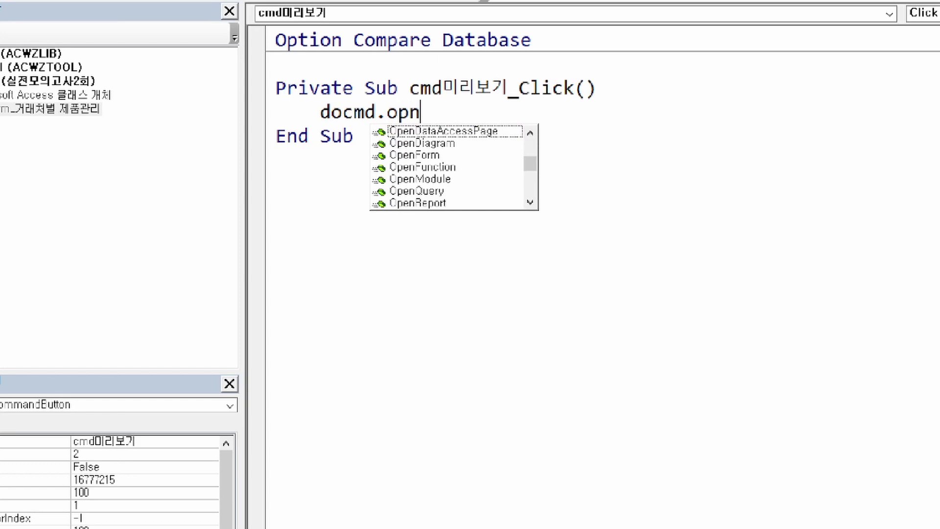
{"action": "key", "text": "BackSpace"}
{"action": "type", "text": "epor"}
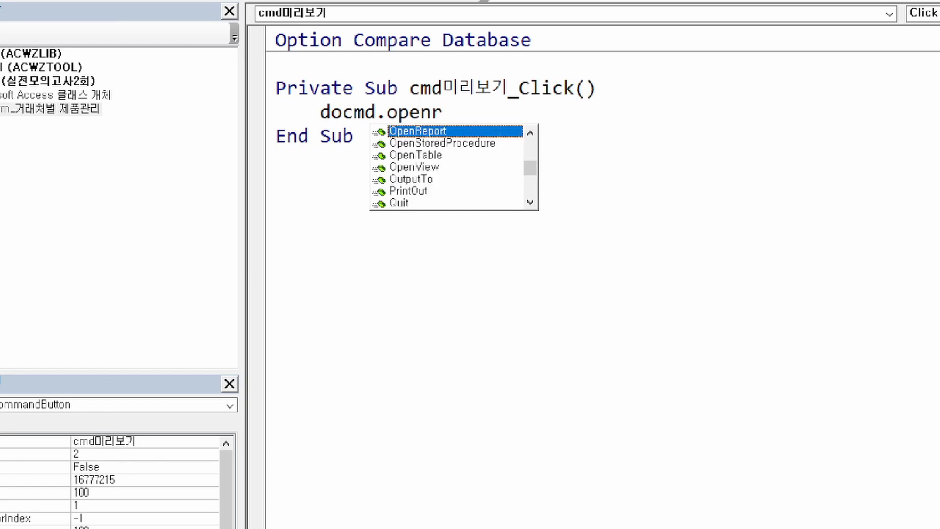
{"action": "key", "text": "Tab"}
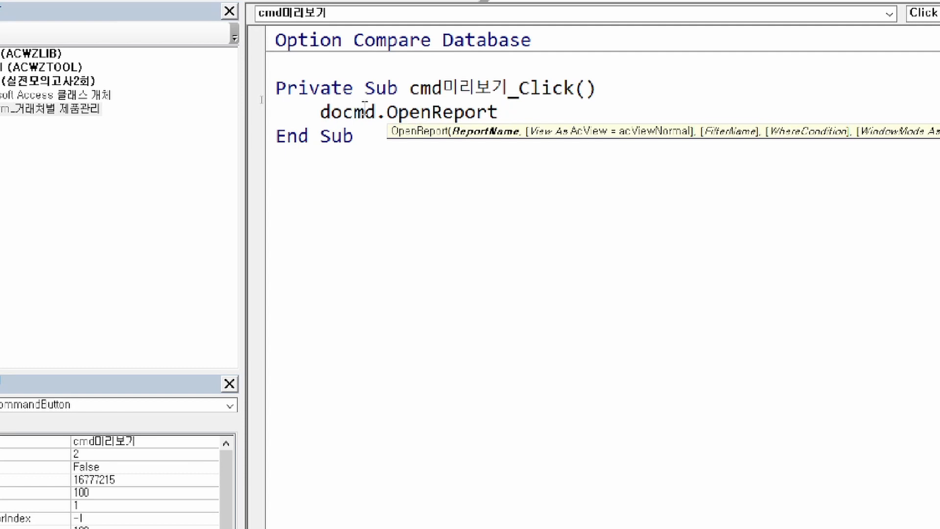
- Supply "거래내역보고서" as the report name argument of the OpenReport statement
{"action": "type", "text": "\""}
{"action": "type", "text": "rj"}
{"action": "key", "text": "BackSpace"}
{"action": "key", "text": "BackSpace"}
{"action": "key", "text": "Hangul"}
{"action": "type", "text": "걸래내역보곳\""}
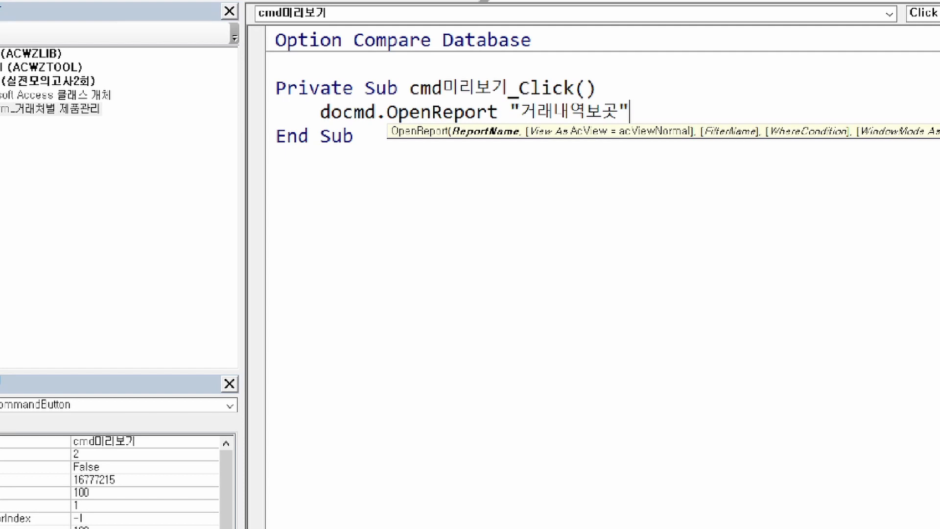
{"action": "key", "text": "BackSpace"}
{"action": "key", "text": "BackSpace"}
{"action": "type", "text": "고서\""}
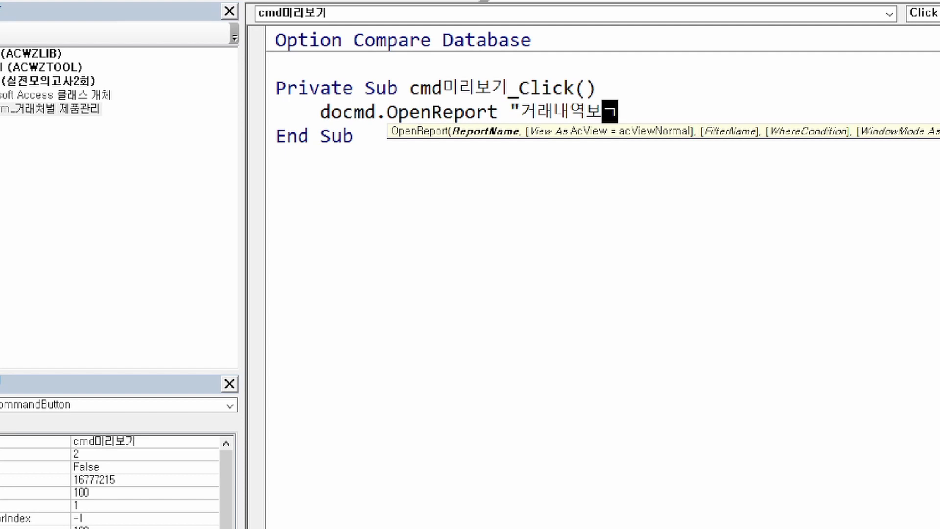
- Set the OpenReport view argument to acViewPreview and complete the code line
{"action": "type", "text": ","}
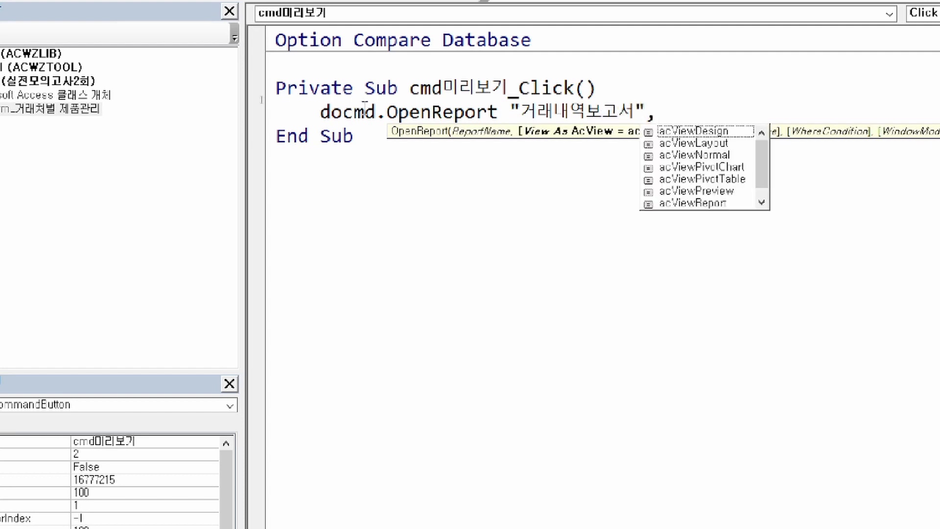
{"action": "key", "text": "Down"}
{"action": "key", "text": "Down"}
{"action": "key", "text": "Down"}
{"action": "key", "text": "Down"}
{"action": "key", "text": "Down"}
{"action": "key", "text": "Down"}
{"action": "key", "text": "Tab"}
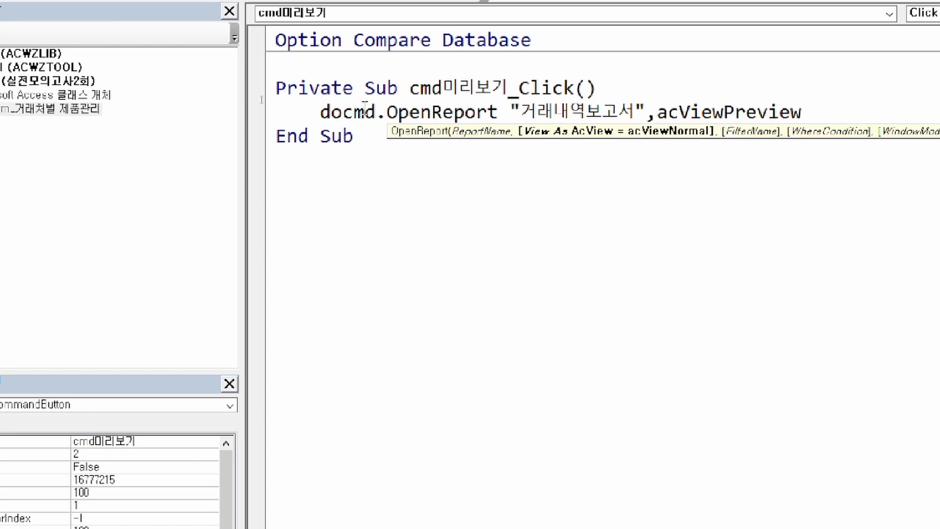
{"action": "key", "text": "Return"}
- Return to the 거래처별 제품관리 form in Form view and test its 미리보기 button
{"action": "key", "text": "alt+F11"}
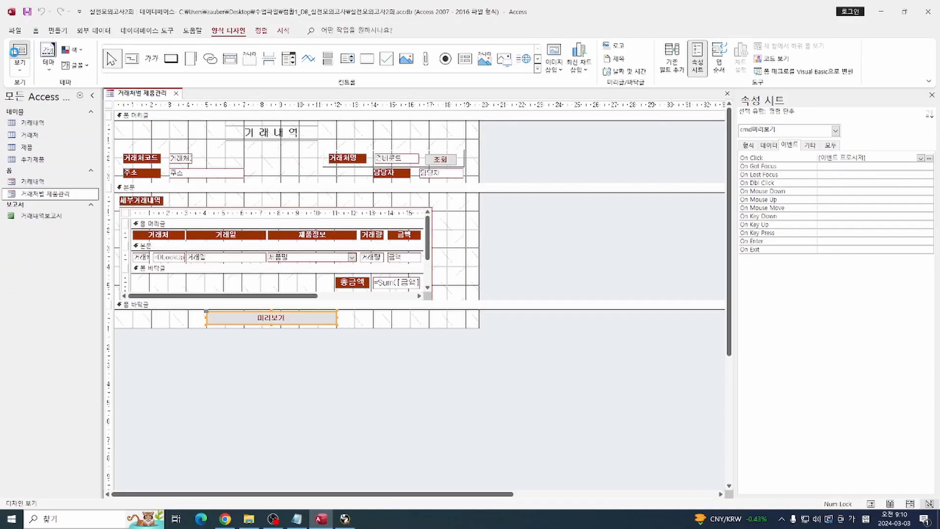
{"action": "left_click", "coordinate": [15, 52]}
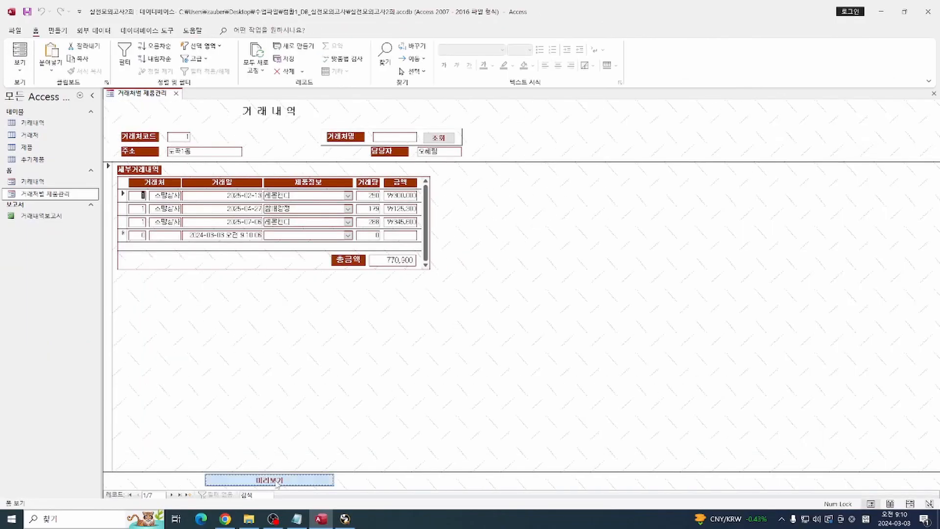
{"action": "left_click", "coordinate": [278, 482]}
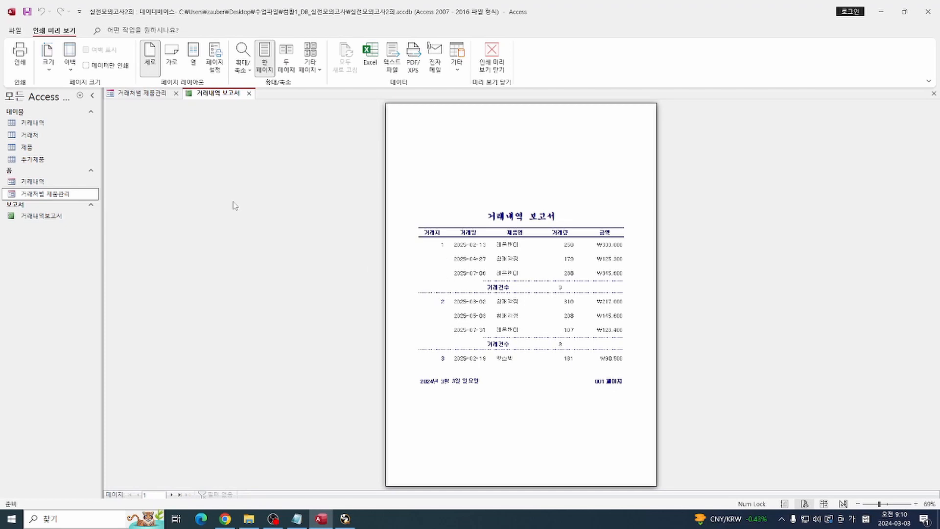
- Glance back at the event code, and close the 거래처별 제품관리 form, saving its changes
{"action": "key", "text": "alt+F11"}
{"action": "key", "text": "alt+F11"}
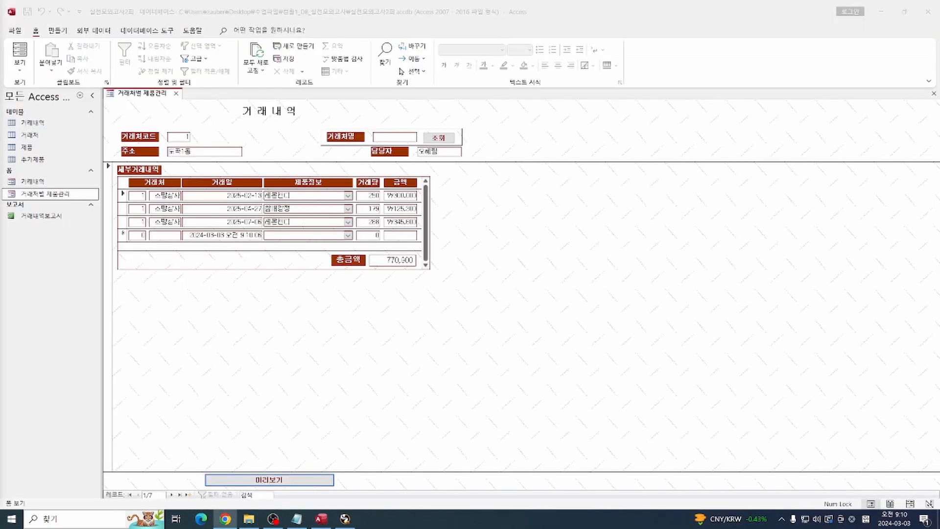
{"action": "left_click", "coordinate": [177, 93]}
{"action": "left_click", "coordinate": [416, 286]}
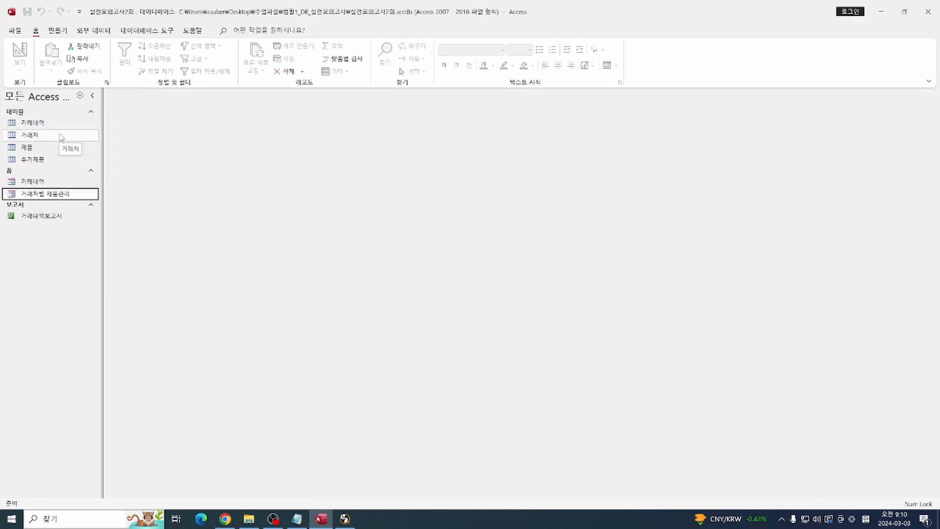
- Create a new query in Design view based on the 거래내역 and 제품 tables
{"action": "left_click", "coordinate": [58, 31]}
{"action": "left_click", "coordinate": [174, 73]}
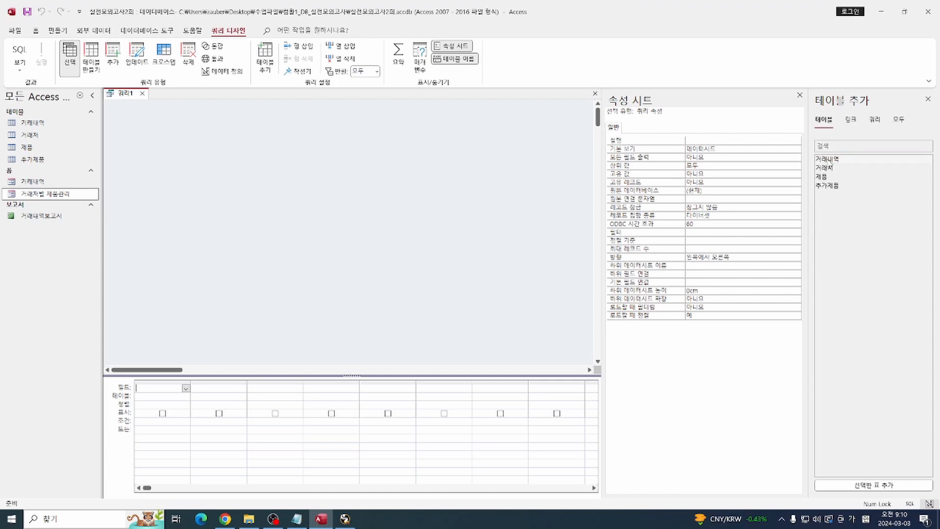
{"action": "double_click", "coordinate": [827, 160]}
{"action": "double_click", "coordinate": [828, 176]}
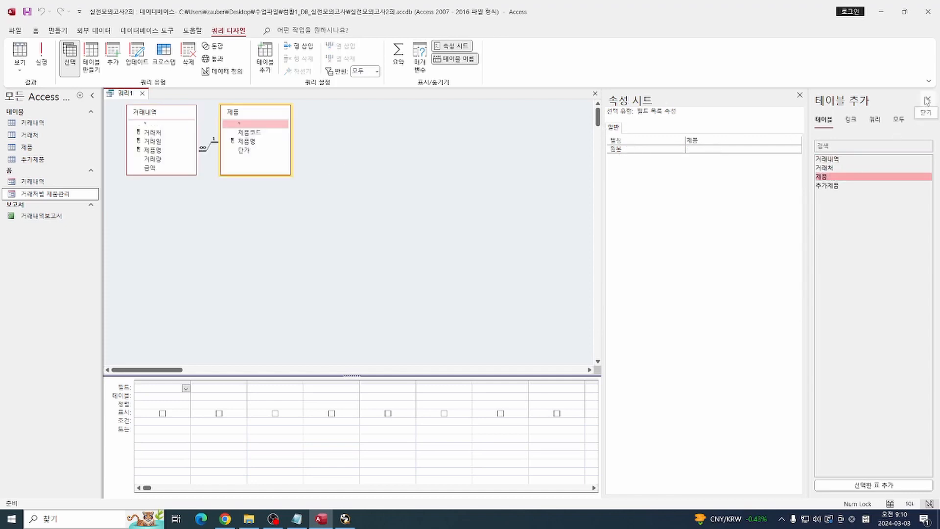
{"action": "left_click", "coordinate": [928, 99]}
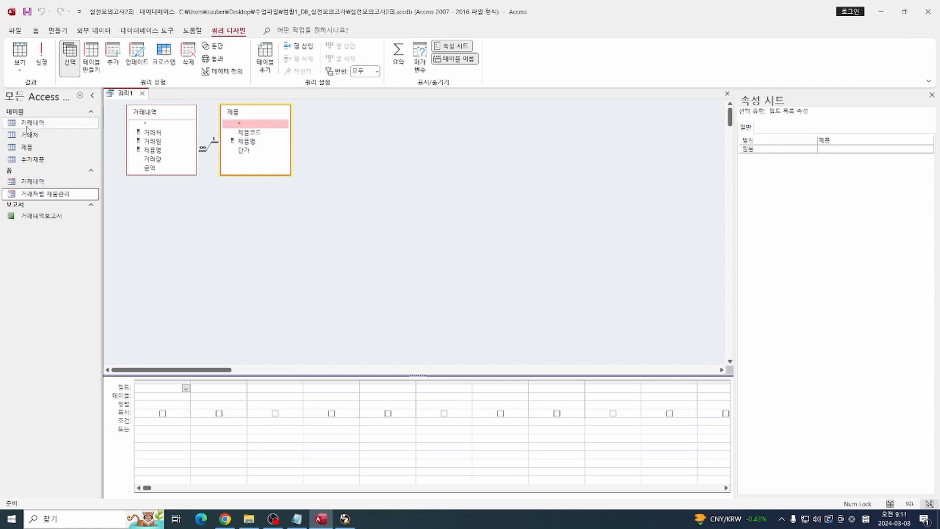
- Add 제품코드 and 단가 from 제품 and 제품명 and 거래량 from 거래내역 as query fields, ordered 제품코드, 제품명, 단가, 거래량
{"action": "double_click", "coordinate": [249, 133]}
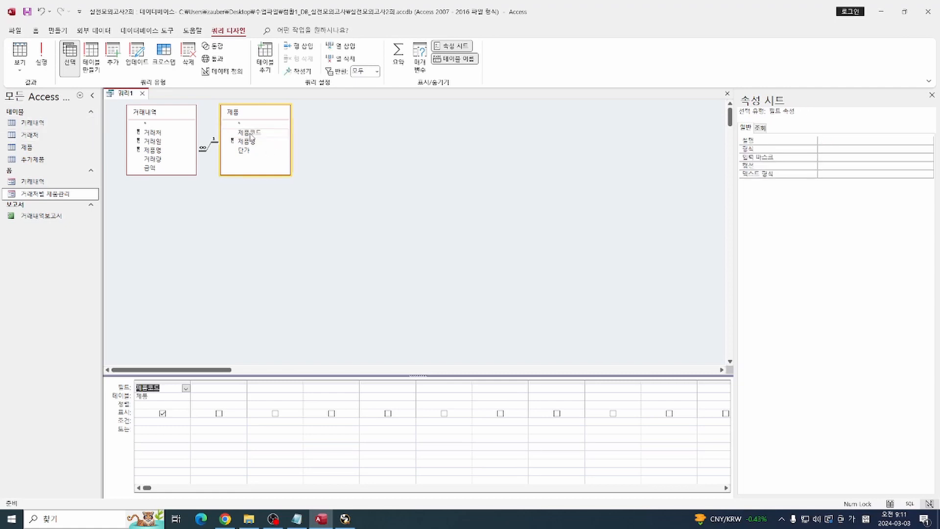
{"action": "double_click", "coordinate": [170, 149]}
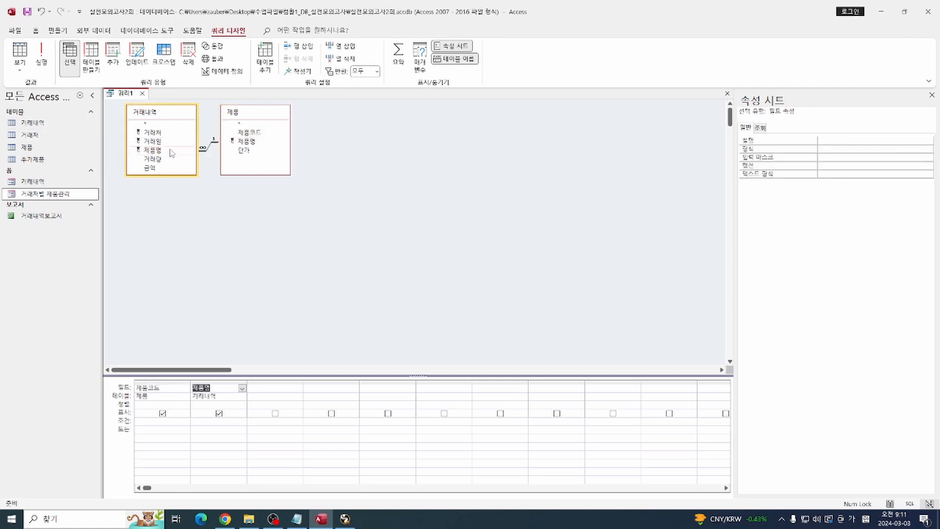
{"action": "double_click", "coordinate": [245, 151]}
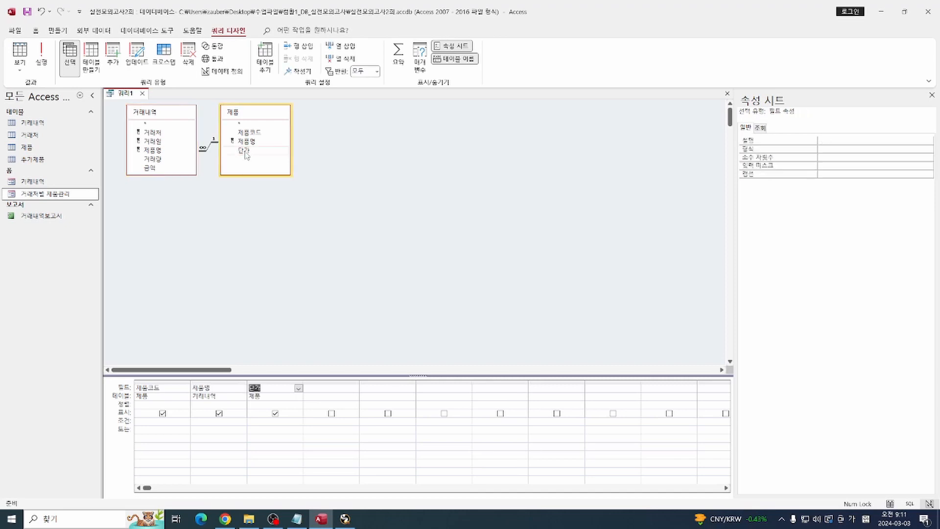
{"action": "left_click", "coordinate": [182, 164]}
{"action": "double_click", "coordinate": [182, 165]}
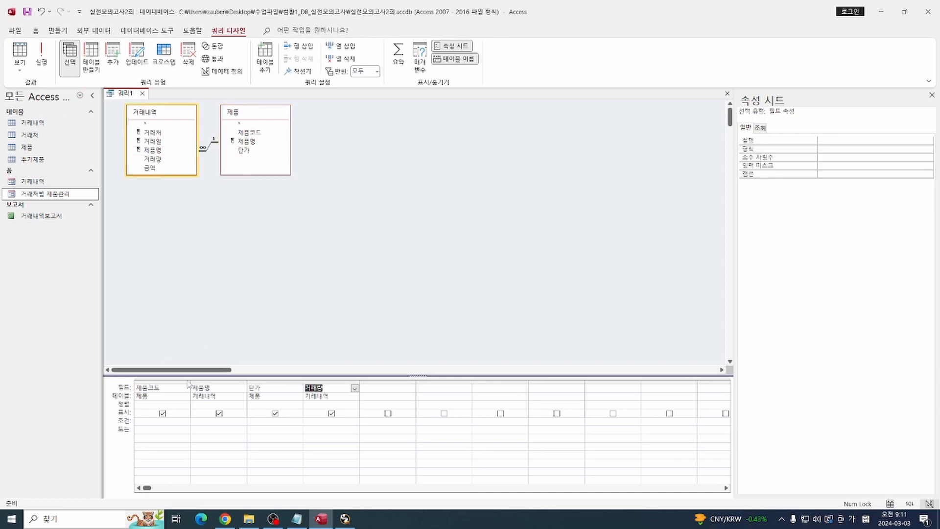
- View the query's records as a datasheet and compare the 거래량 values of the 맛스넥 records
{"action": "left_click", "coordinate": [20, 52]}
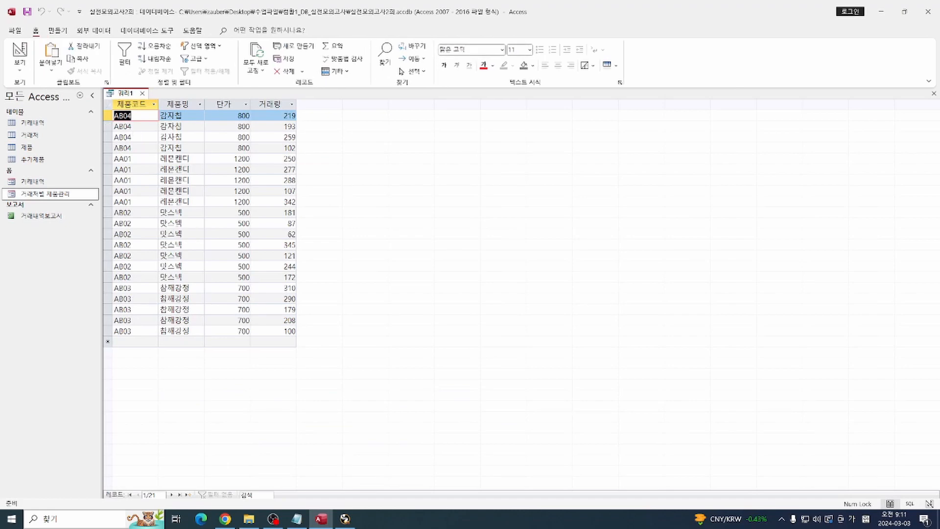
{"action": "left_click", "coordinate": [109, 214]}
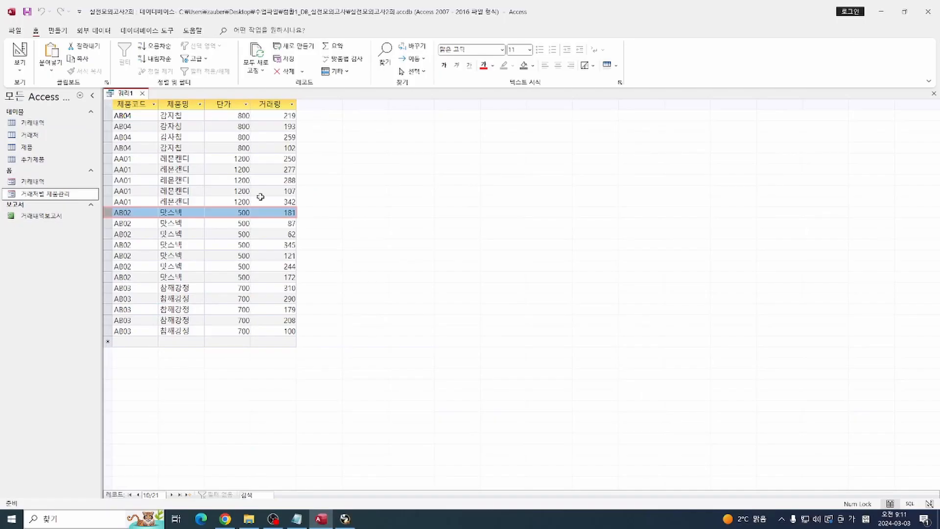
{"action": "left_click", "coordinate": [107, 245]}
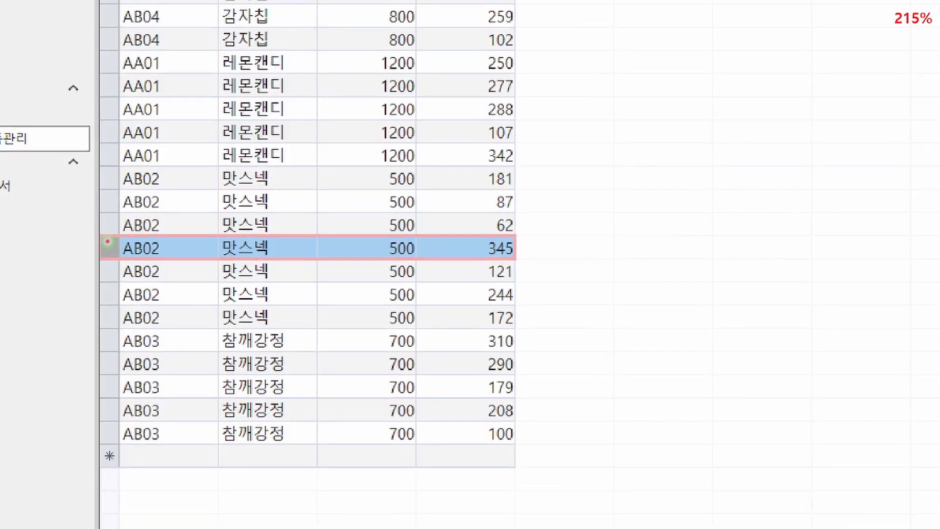
{"action": "left_click_drag", "start_coordinate": [110, 169], "coordinate": [193, 197]}
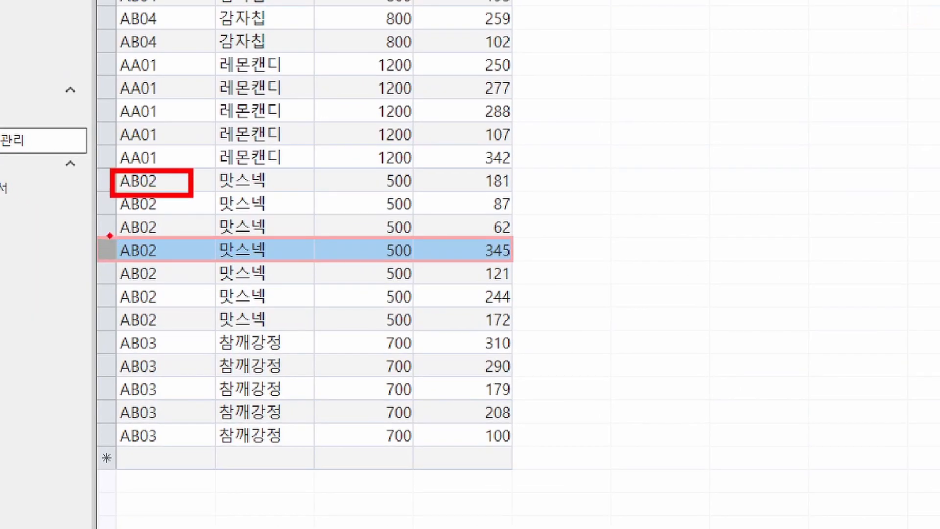
{"action": "left_click_drag", "start_coordinate": [109, 234], "coordinate": [174, 265]}
{"action": "left_click_drag", "start_coordinate": [278, 180], "coordinate": [293, 170]}
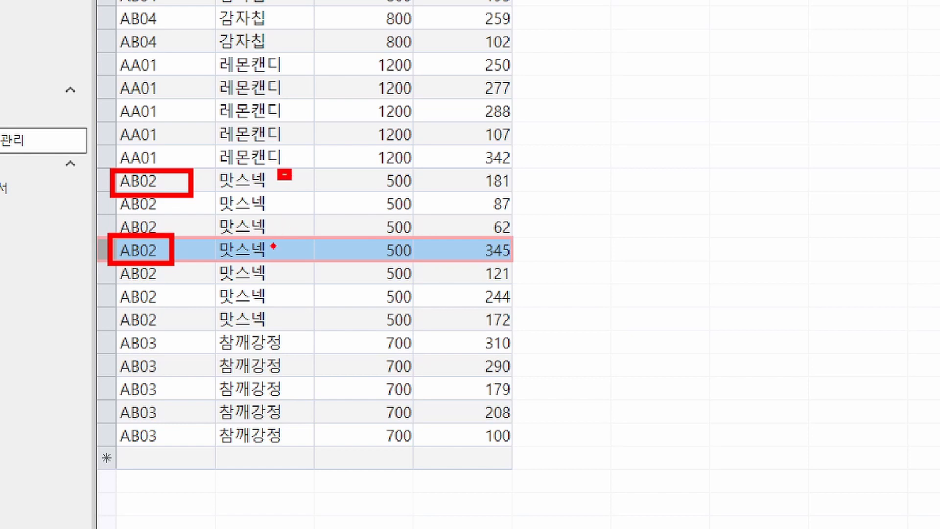
{"action": "left_click_drag", "start_coordinate": [275, 252], "coordinate": [293, 238]}
{"action": "mouse_move", "coordinate": [556, 170]}
{"action": "left_mouse_down"}
{"action": "mouse_move", "coordinate": [532, 196]}
{"action": "mouse_move", "coordinate": [564, 206]}
{"action": "left_mouse_up"}
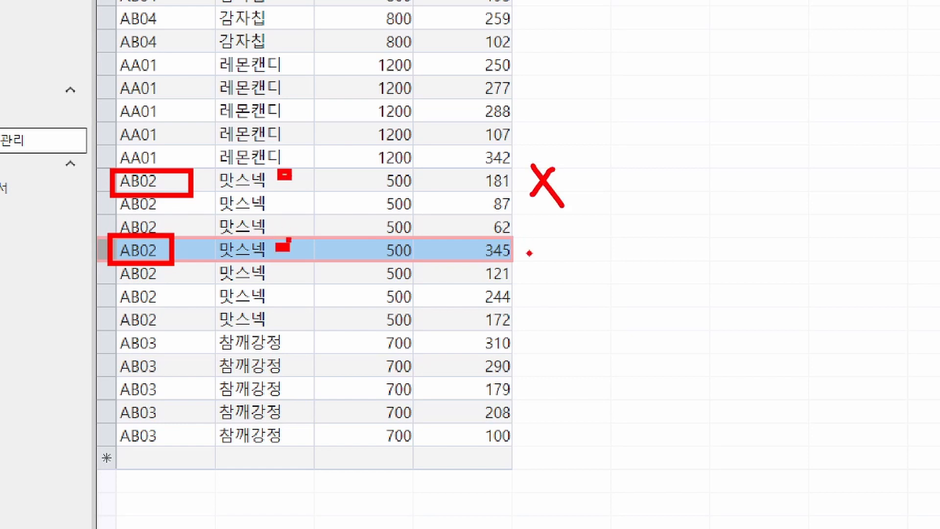
{"action": "mouse_move", "coordinate": [539, 241]}
{"action": "left_mouse_down"}
{"action": "mouse_move", "coordinate": [539, 269]}
{"action": "mouse_move", "coordinate": [534, 244]}
{"action": "left_mouse_up"}
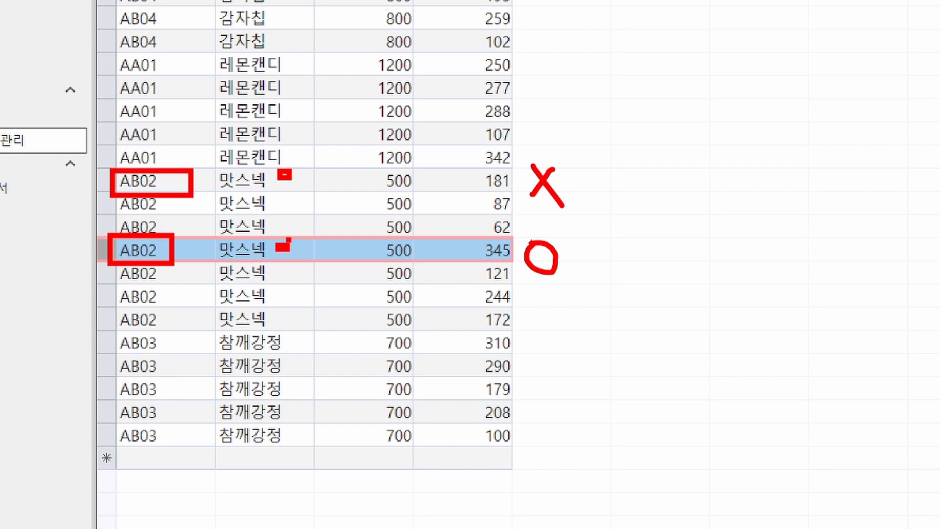
{"action": "left_click_drag", "start_coordinate": [424, 200], "coordinate": [583, 155]}
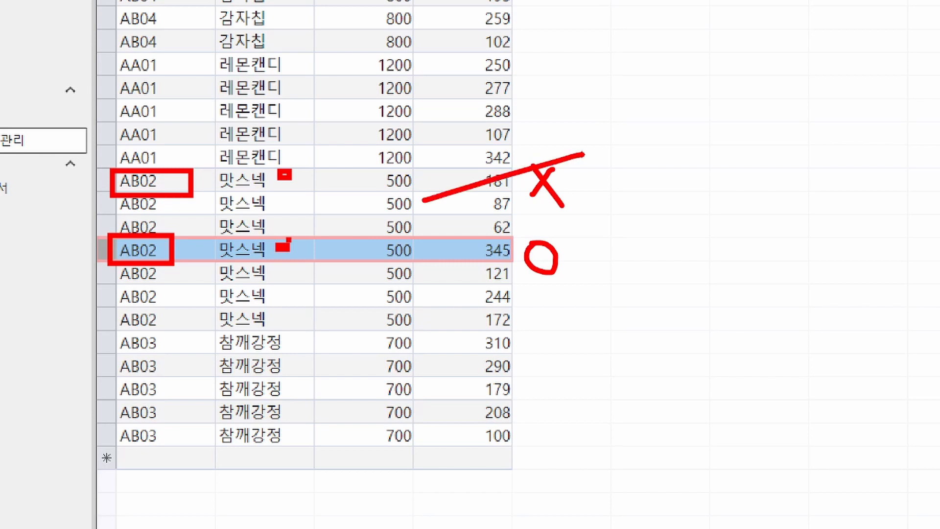
{"action": "key", "text": "Escape"}
- Back in Design view, enter "select [거래량] from 거래내역" as the 거래량 criterion in the zoom editor
{"action": "left_click", "coordinate": [20, 53]}
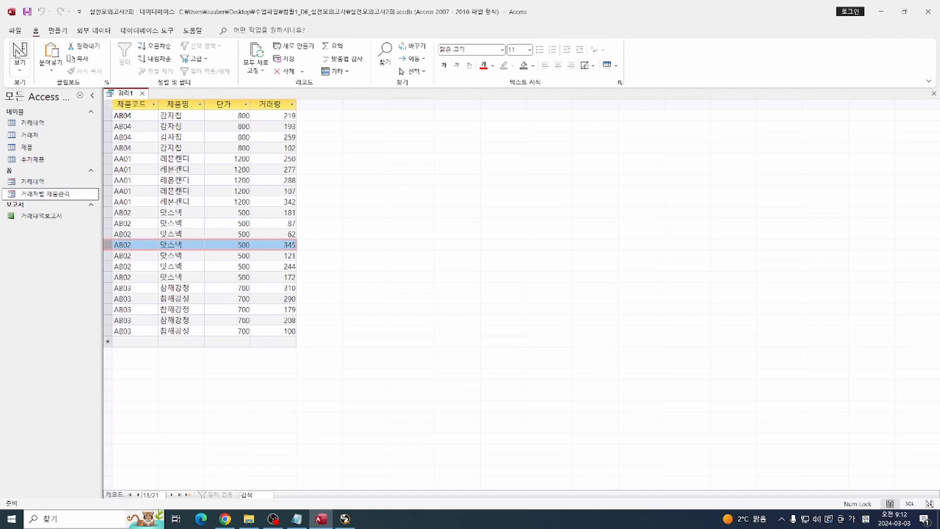
{"action": "left_click", "coordinate": [316, 423]}
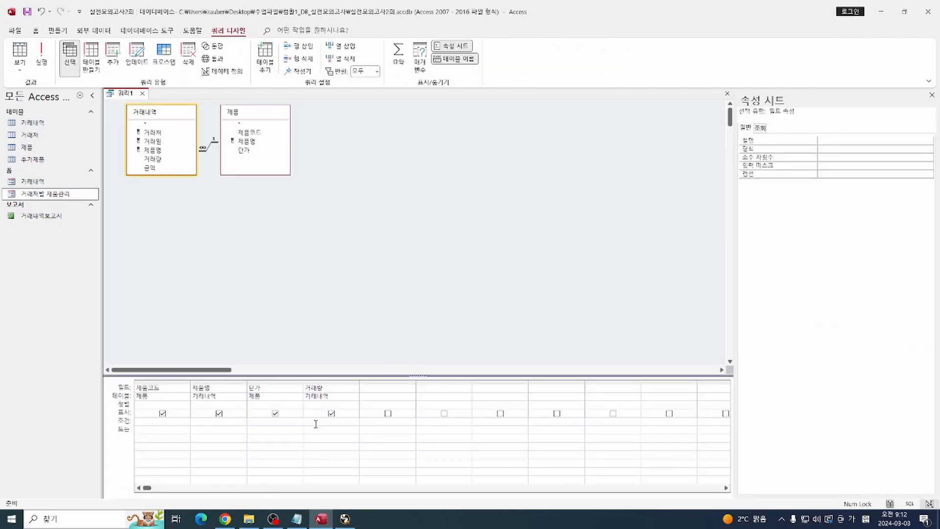
{"action": "right_click", "coordinate": [316, 424]}
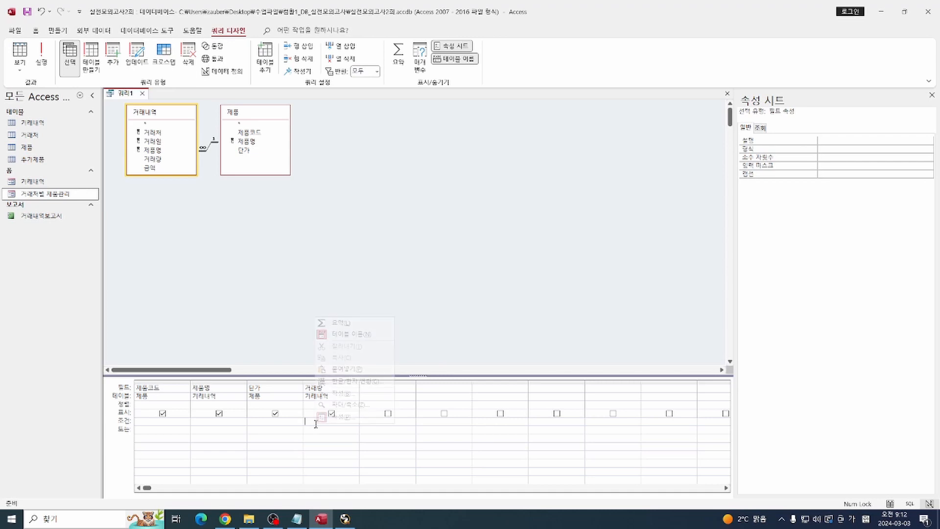
{"action": "left_click", "coordinate": [333, 404]}
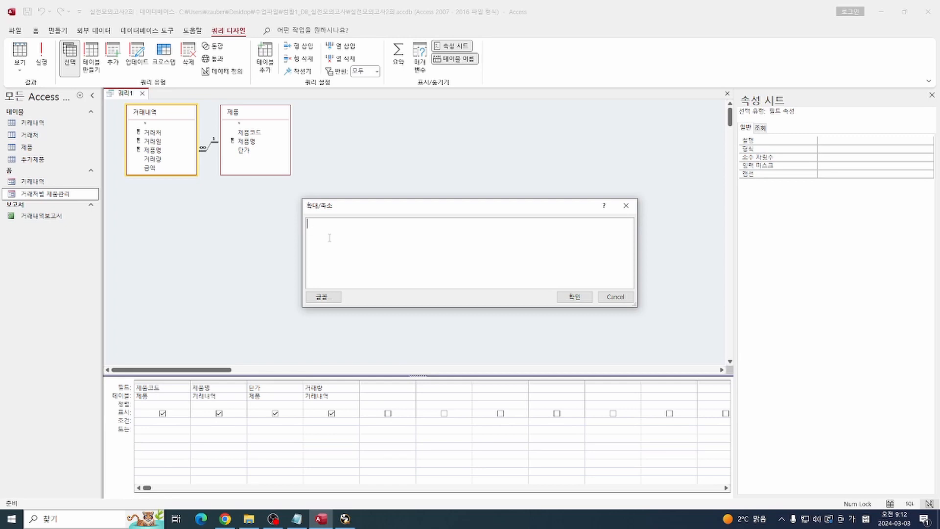
{"action": "key", "text": "Hangul"}
{"action": "type", "text": "select"}
{"action": "key", "text": "Hangul"}
{"action": "type", "text": "[거래량]"}
{"action": "key", "text": "Hangul"}
{"action": "type", "text": "from"}
{"action": "key", "text": "Hangul"}
{"action": "type", "text": "거래내역"}
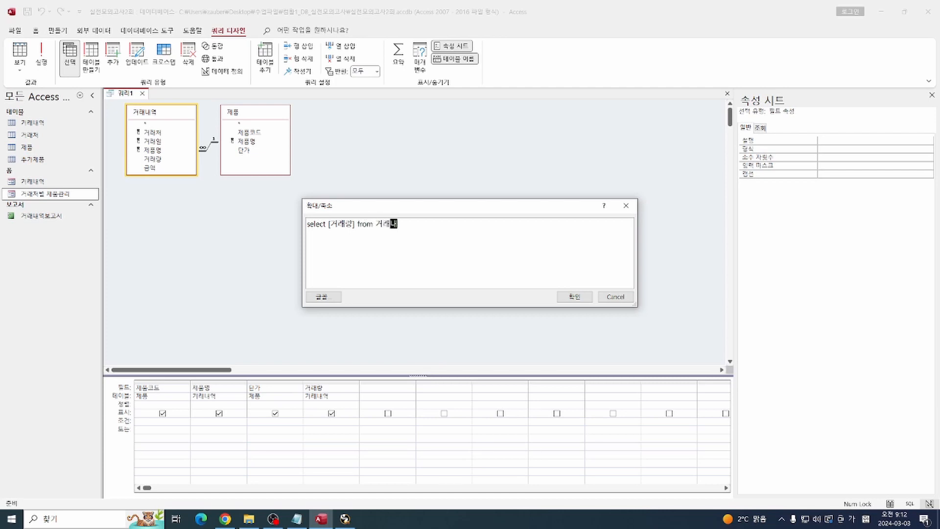
- Remove the square brackets around 거래량 in the criterion's select statement
{"action": "key", "text": "Left"}
{"action": "key", "text": "Left"}
{"action": "key", "text": "Left"}
{"action": "key", "text": "Left"}
{"action": "key", "text": "Left"}
{"action": "key", "text": "Left"}
{"action": "key", "text": "Left"}
{"action": "key", "text": "Left"}
{"action": "key", "text": "Left"}
{"action": "key", "text": "Left"}
{"action": "key", "text": "Left"}
{"action": "key", "text": "Left"}
{"action": "key", "text": "Left"}
{"action": "key", "text": "Left"}
{"action": "key", "text": "Left"}
{"action": "key", "text": "Delete"}
{"action": "key", "text": "Delete"}
{"action": "key", "text": "End"}
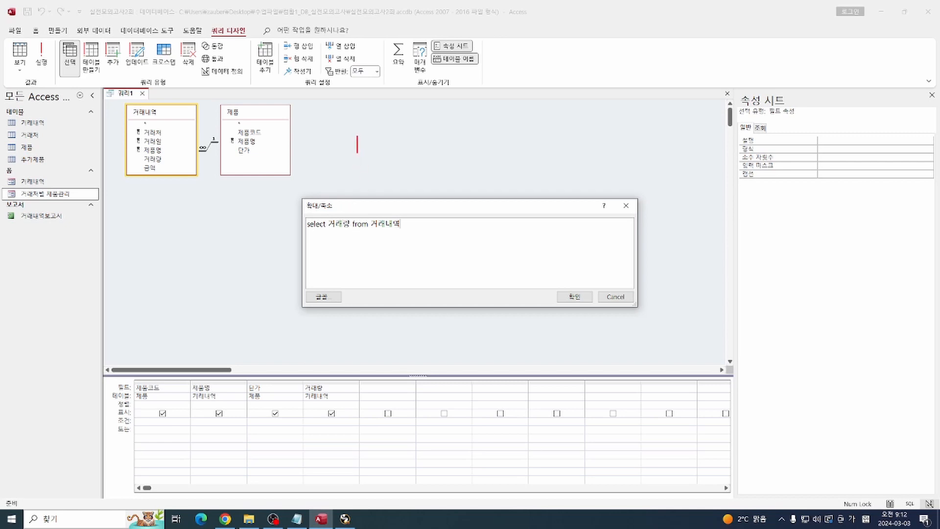
- Make the select statement average the field, so that it reads "select avg([거래량]) from 거래내역"
{"action": "left_click", "coordinate": [358, 146]}
{"action": "type", "text": "Avg"}
{"action": "key", "text": "Escape"}
{"action": "left_click", "coordinate": [330, 225]}
{"action": "key", "text": "Hangul"}
{"action": "type", "text": "avg"}
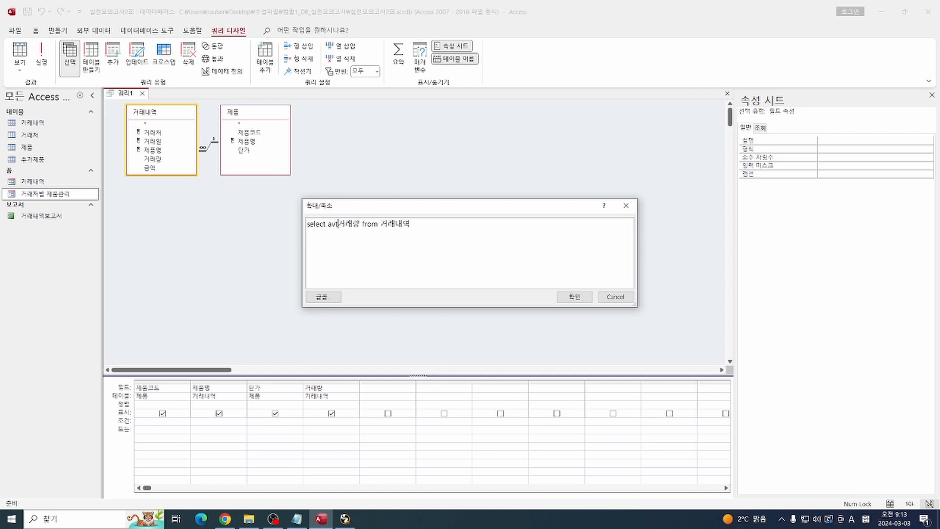
{"action": "type", "text": "([거래량])"}
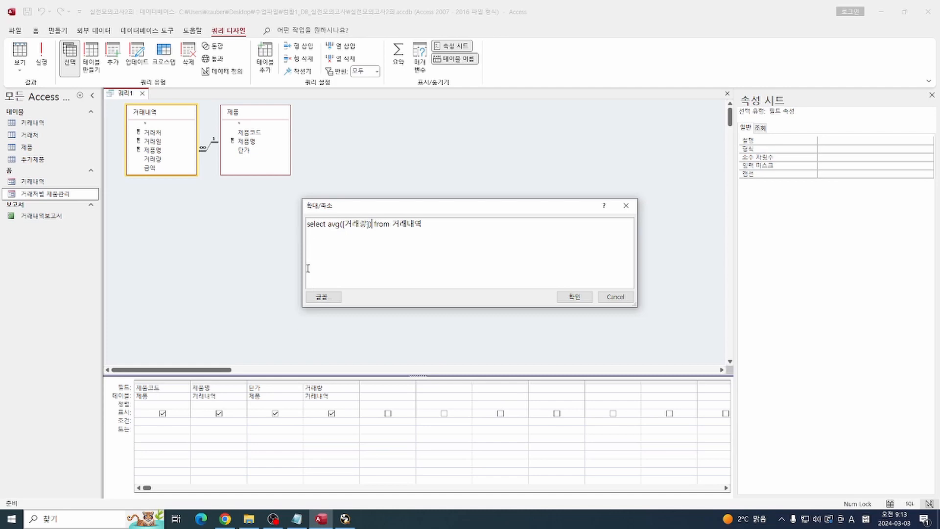
- Turn the criterion into the comparison ">(select avg([거래량]) from 거래내역)" and apply it to the 거래량 field
{"action": "left_click", "coordinate": [307, 226]}
{"action": "type", "text": ">("}
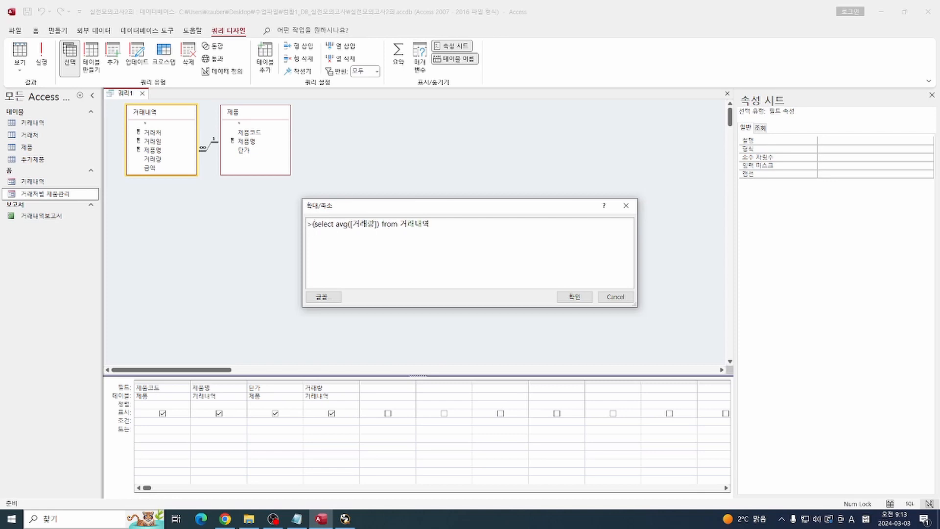
{"action": "type", "text": ")"}
{"action": "key", "text": "BackSpace"}
{"action": "key", "text": "End"}
{"action": "type", "text": ")"}
{"action": "key", "text": "ctrl+a"}
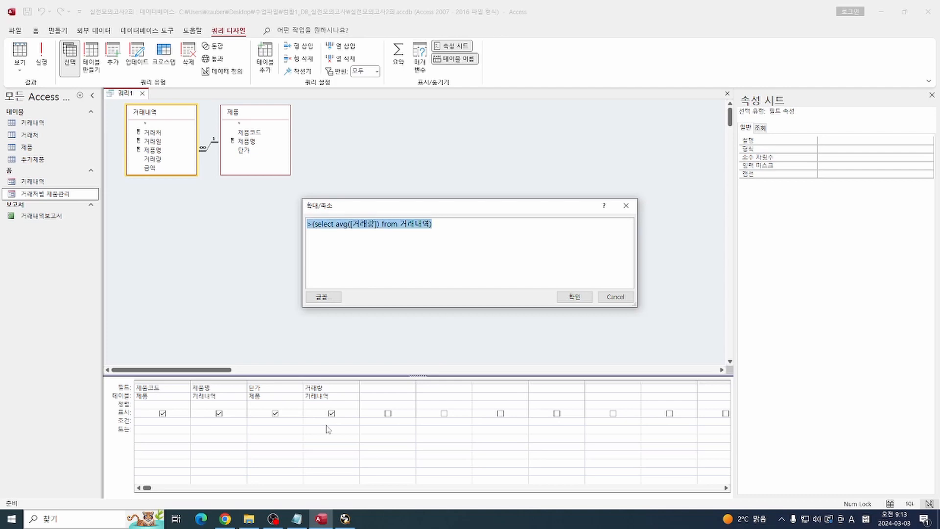
{"action": "left_click", "coordinate": [571, 297]}
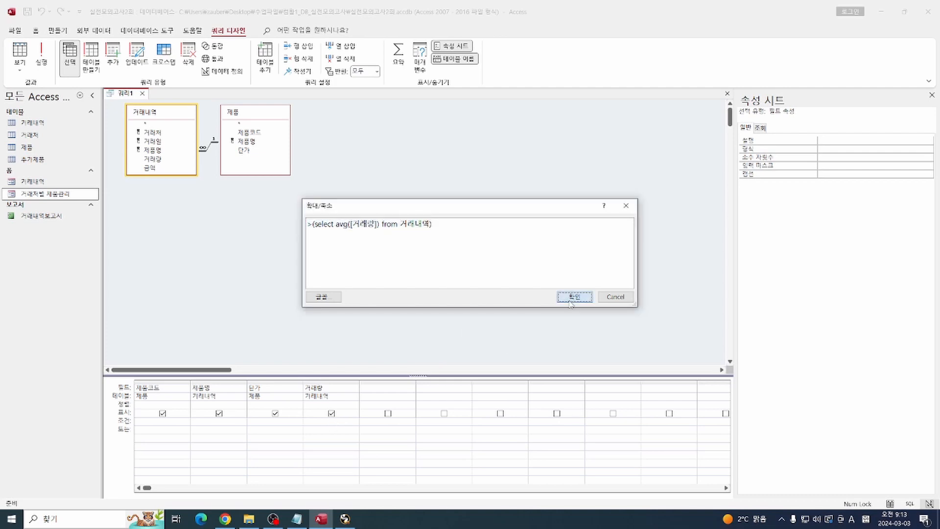
- View the filtered query as a datasheet and check the number of returned records
{"action": "left_click", "coordinate": [20, 53]}
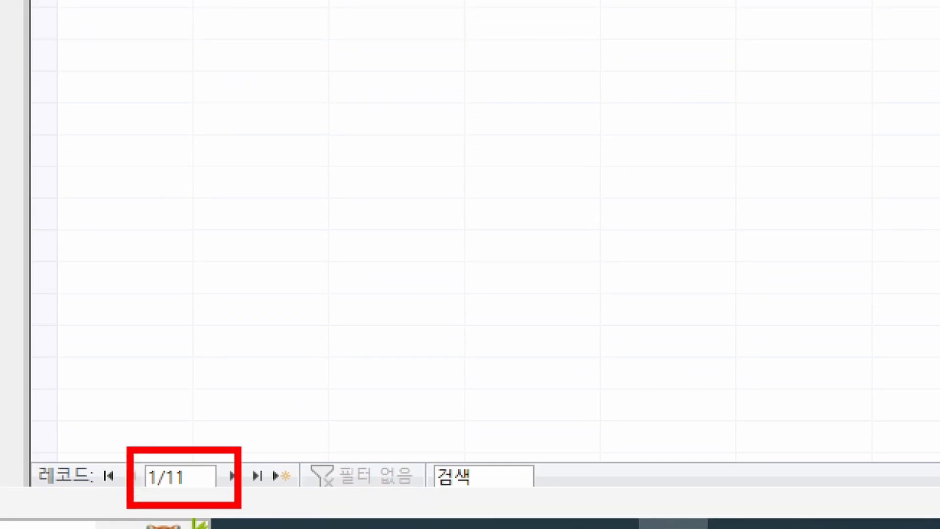
{"action": "left_click_drag", "start_coordinate": [236, 326], "coordinate": [238, 390]}
{"action": "left_click_drag", "start_coordinate": [278, 319], "coordinate": [291, 391]}
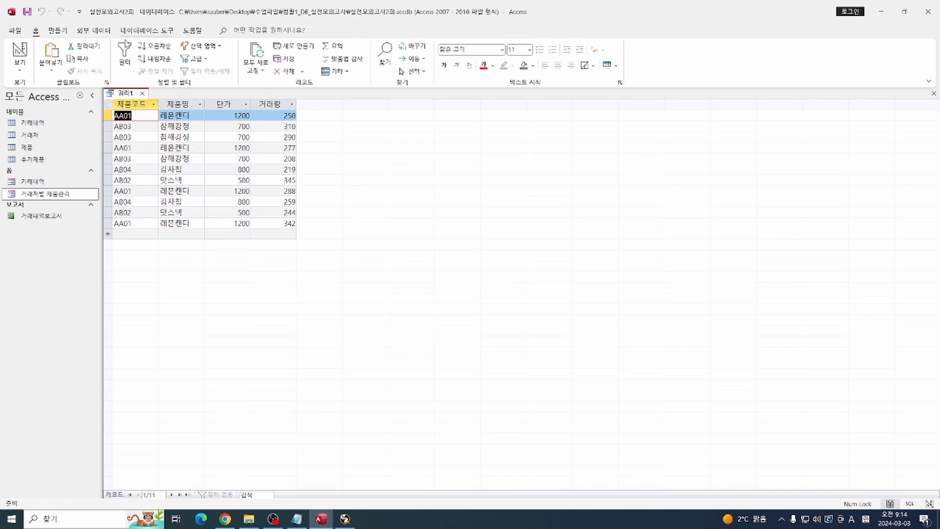
- Return to Design view, sort the 거래량 field in descending order, and view the result as a datasheet
{"action": "left_click", "coordinate": [22, 71]}
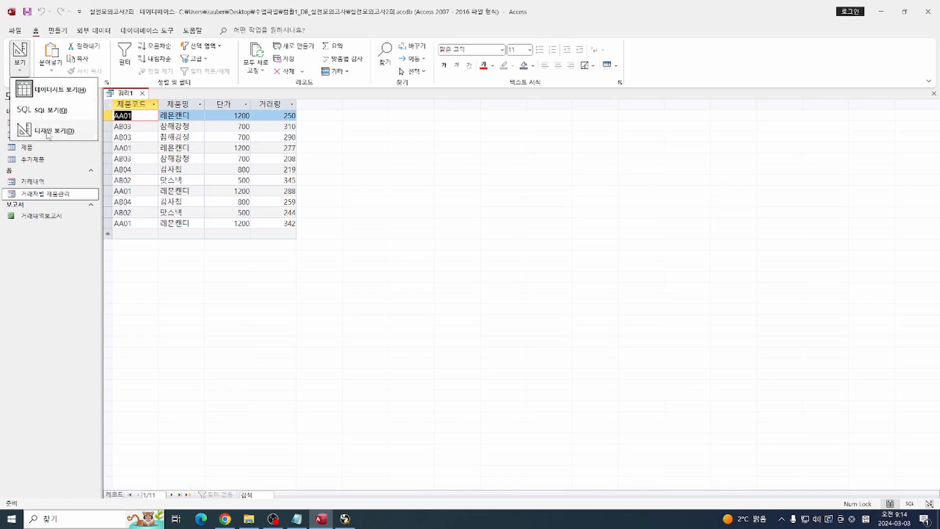
{"action": "left_click", "coordinate": [49, 131]}
{"action": "left_click", "coordinate": [351, 404]}
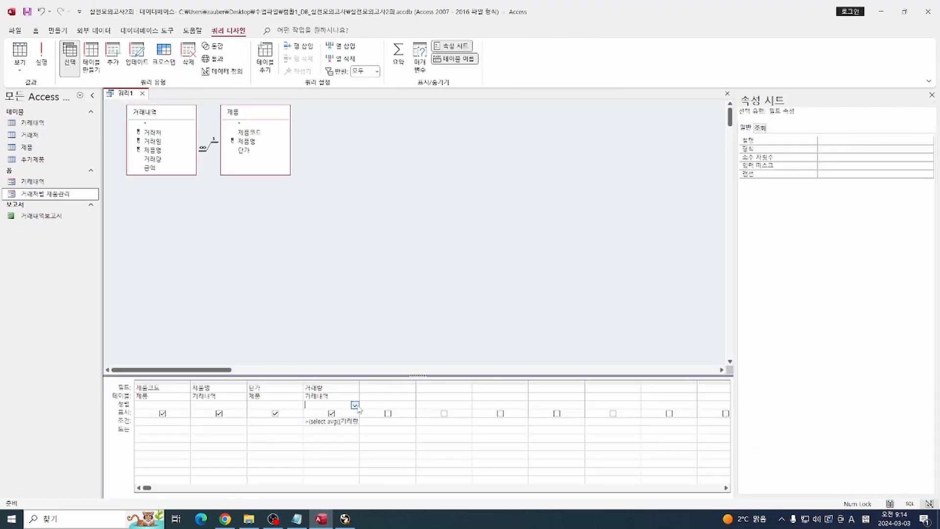
{"action": "left_click", "coordinate": [354, 405]}
{"action": "left_click", "coordinate": [337, 422]}
{"action": "left_click", "coordinate": [308, 329]}
{"action": "left_click", "coordinate": [36, 67]}
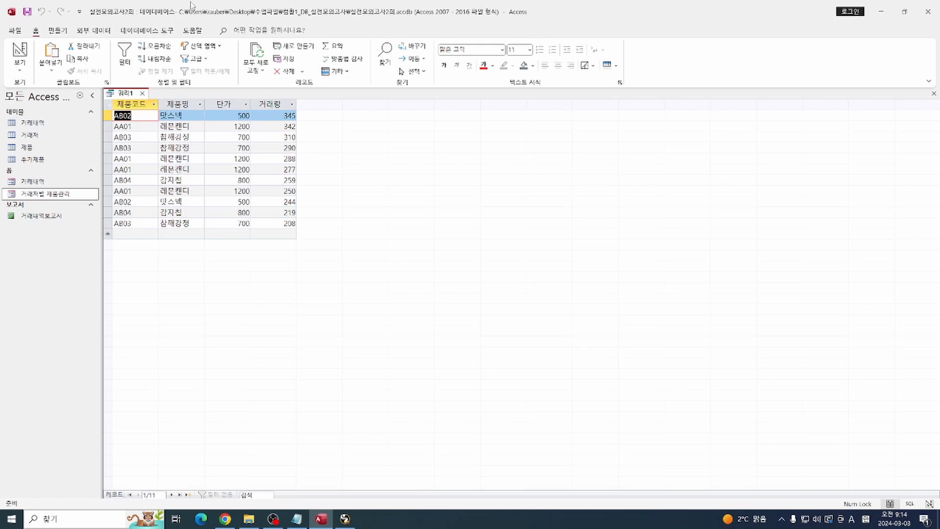
- Save the query as 우량제품 and close it
{"action": "key", "text": "ctrl+s"}
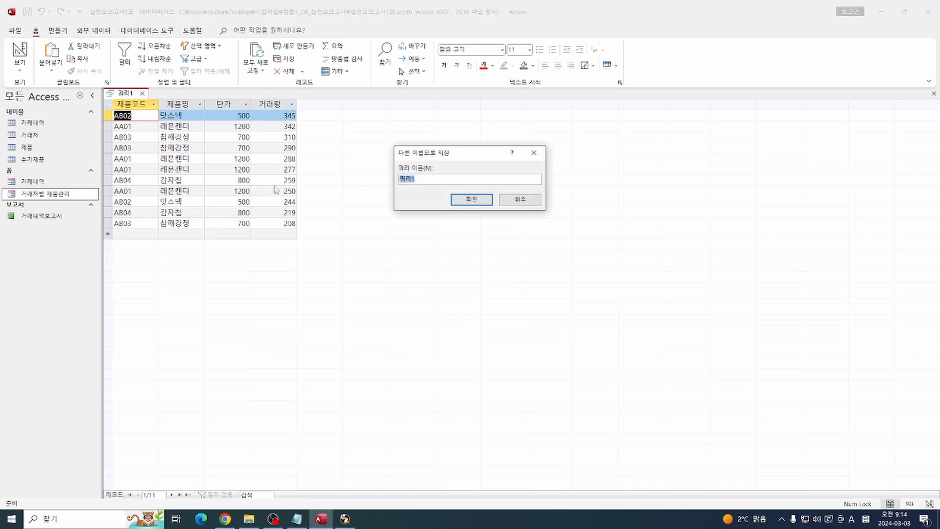
{"action": "type", "text": "d"}
{"action": "key", "text": "BackSpace"}
{"action": "key", "text": "BackSpace"}
{"action": "type", "text": "우량제품"}
{"action": "key", "text": "Return"}
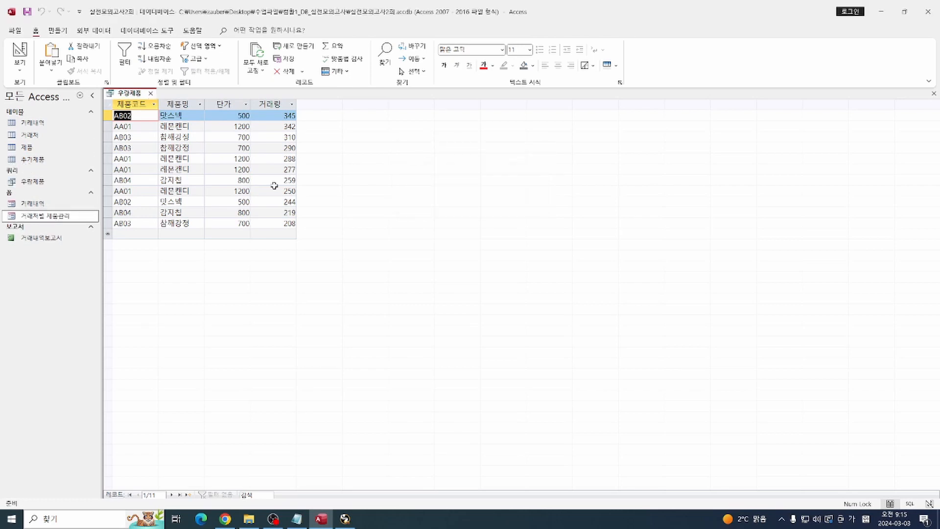
{"action": "left_click", "coordinate": [151, 94]}
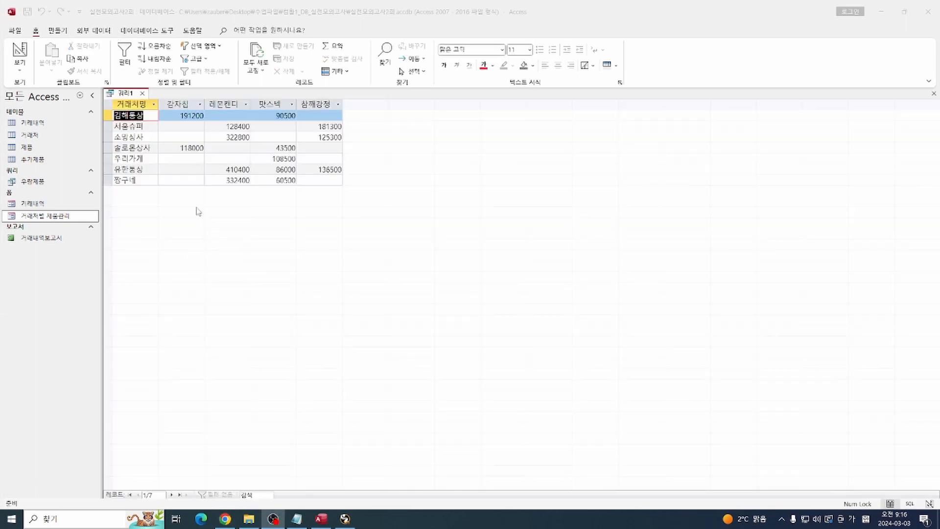
{"action": "left_click", "coordinate": [184, 202]}
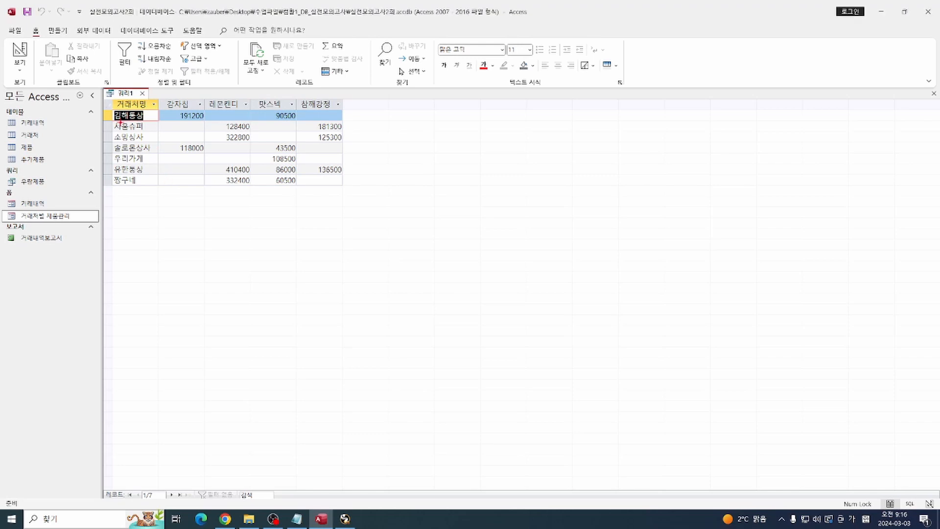
- Outline the 거래처명 column on screen with an arrow and the label "행 : 거래처명"
{"action": "mouse_move", "coordinate": [109, 112]}
{"action": "left_mouse_down"}
{"action": "mouse_move", "coordinate": [155, 155]}
{"action": "mouse_move", "coordinate": [160, 236]}
{"action": "mouse_move", "coordinate": [150, 248]}
{"action": "left_mouse_up"}
{"action": "key", "text": "t"}
{"action": "left_click", "coordinate": [183, 237]}
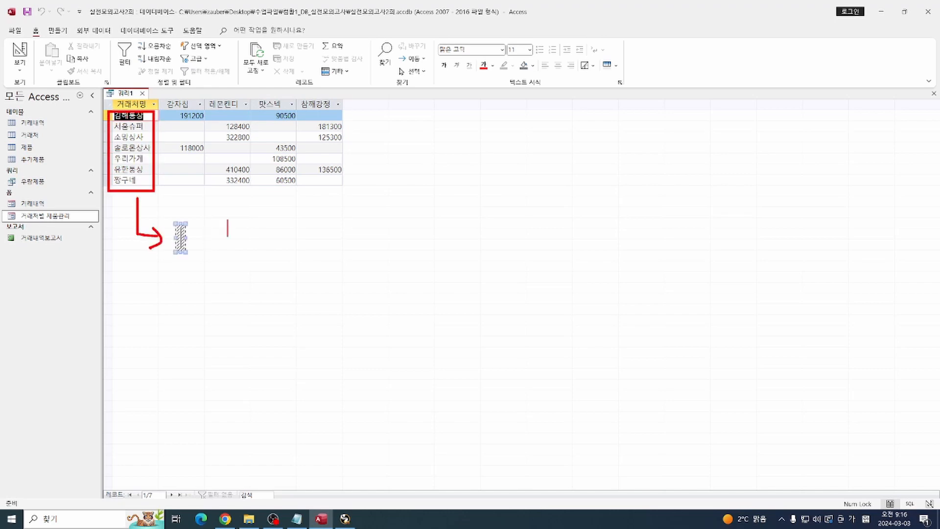
{"action": "type", "text": "행 : ㄱ거래처명"}
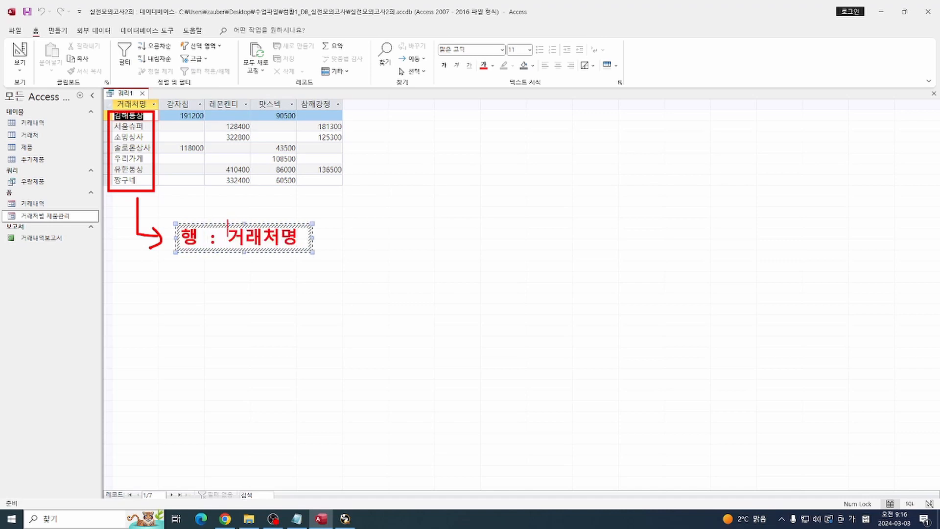
{"action": "left_click", "coordinate": [220, 222]}
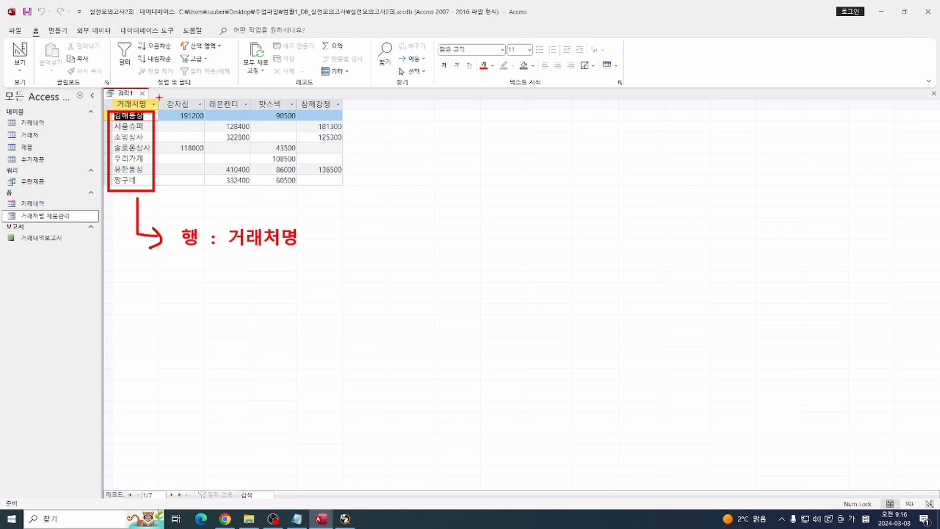
- Outline the product-name headings on screen with an arrow and the label "열 : 제품명"
{"action": "mouse_move", "coordinate": [155, 96]}
{"action": "left_mouse_down"}
{"action": "mouse_move", "coordinate": [238, 125]}
{"action": "mouse_move", "coordinate": [377, 111]}
{"action": "left_mouse_up"}
{"action": "key", "text": "t"}
{"action": "left_click", "coordinate": [387, 124]}
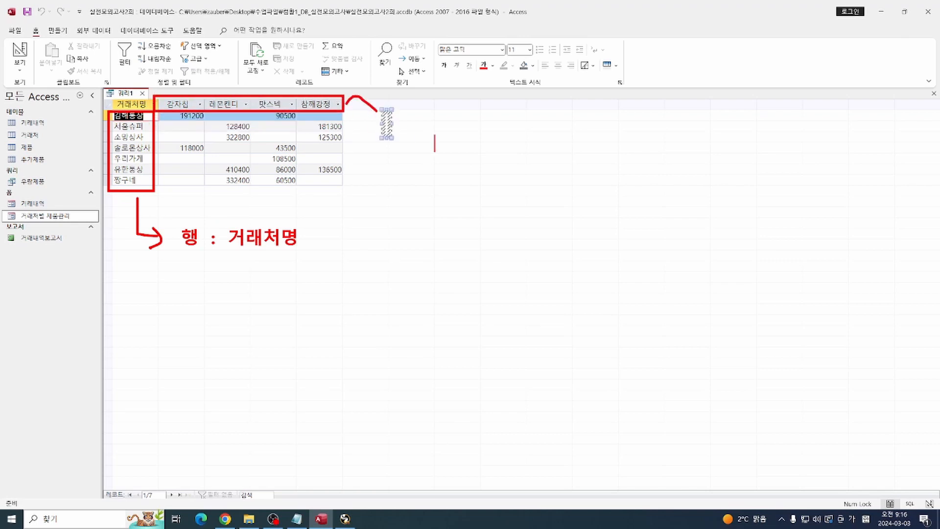
{"action": "type", "text": "열 :"}
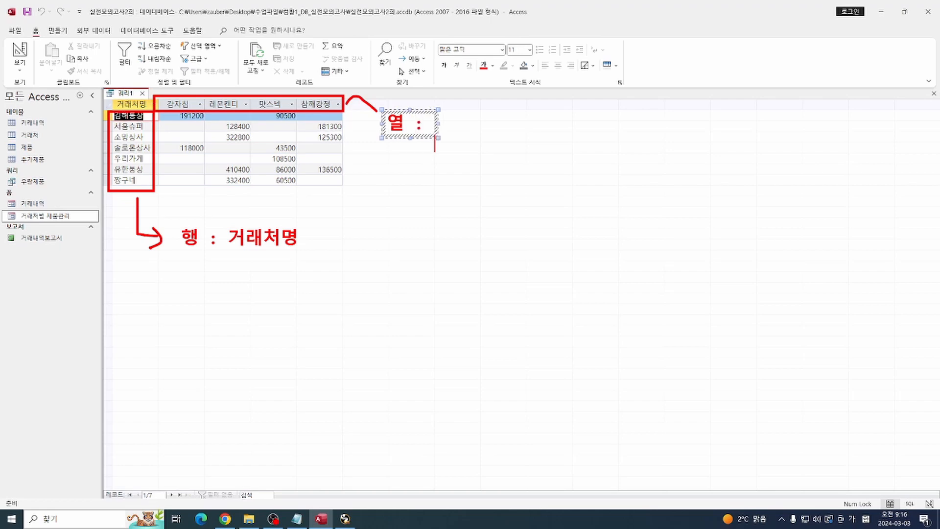
{"action": "type", "text": " wpvn"}
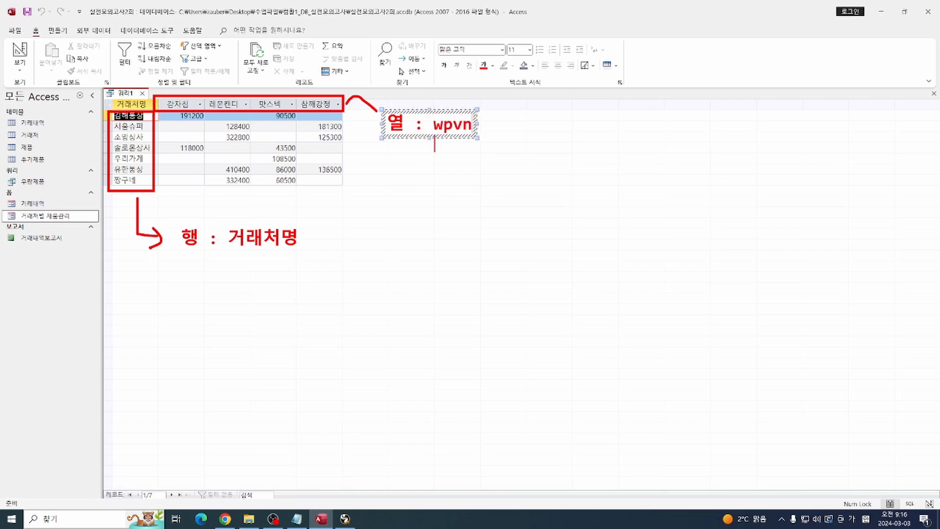
{"action": "key", "text": "BackSpace"}
{"action": "key", "text": "BackSpace"}
{"action": "key", "text": "BackSpace"}
{"action": "key", "text": "BackSpace"}
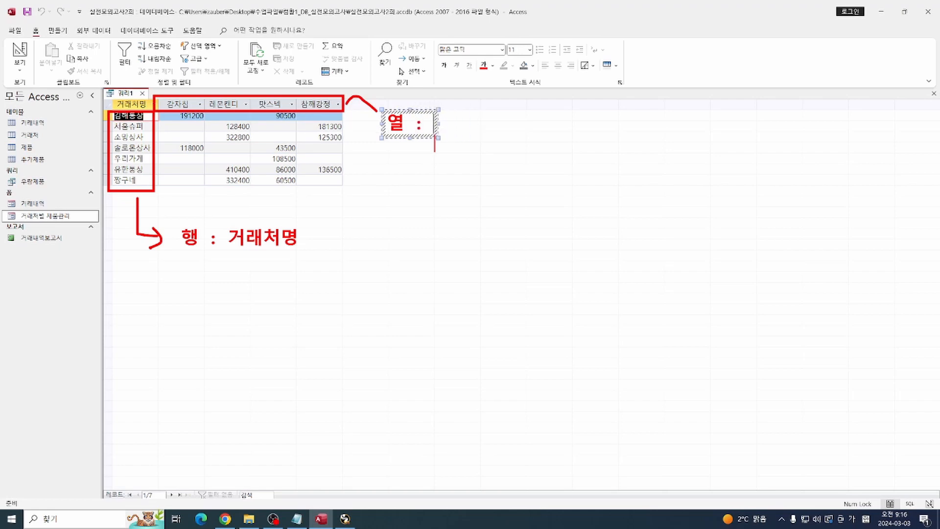
{"action": "type", "text": "제품명"}
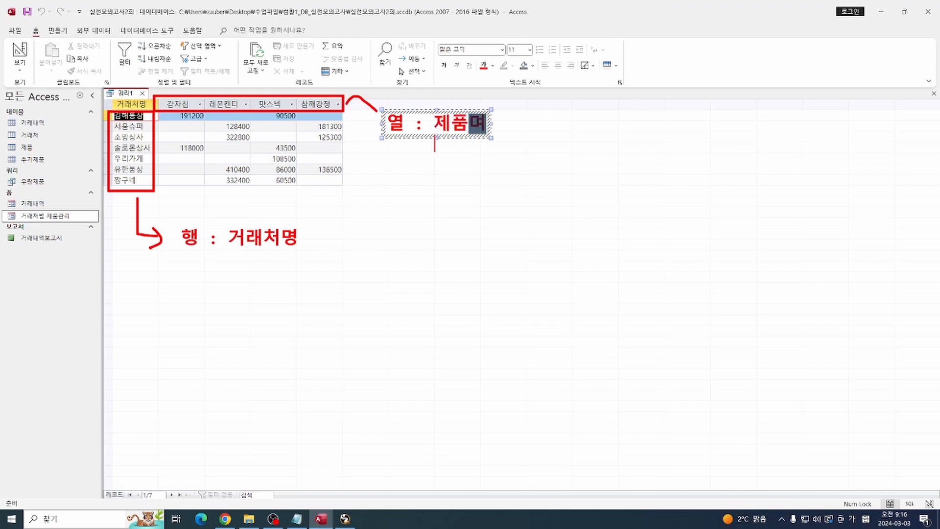
{"action": "left_click", "coordinate": [435, 144]}
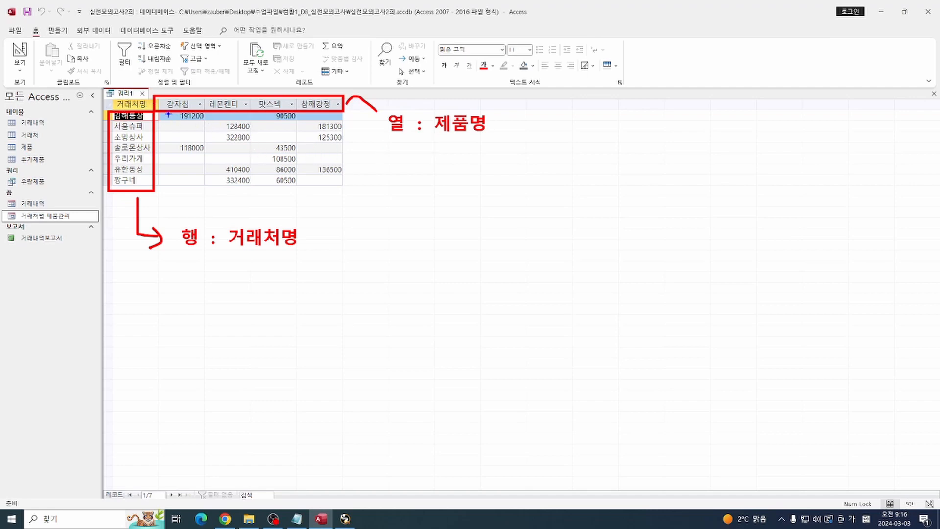
- Outline the crosstab's value cells in blue on screen with an arrow and the label "값 : 금액 평균"
{"action": "mouse_move", "coordinate": [161, 112]}
{"action": "left_mouse_down"}
{"action": "mouse_move", "coordinate": [345, 186]}
{"action": "mouse_move", "coordinate": [356, 213]}
{"action": "left_mouse_up"}
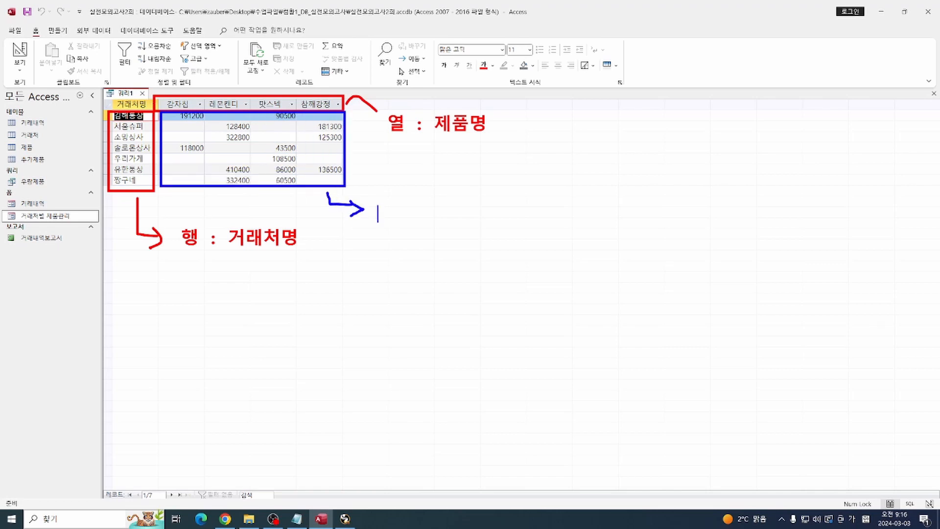
{"action": "left_click", "coordinate": [379, 211]}
{"action": "type", "text": "갑"}
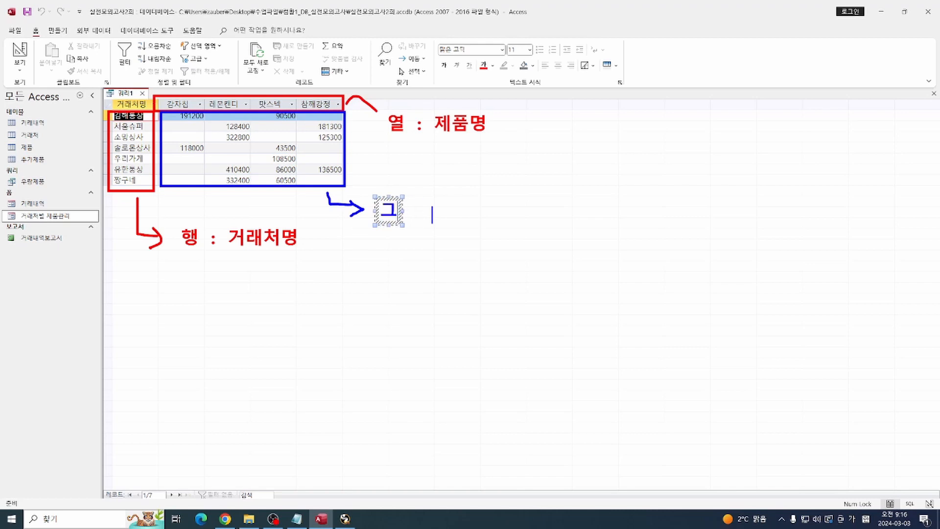
{"action": "type", "text": "값 : 금액"}
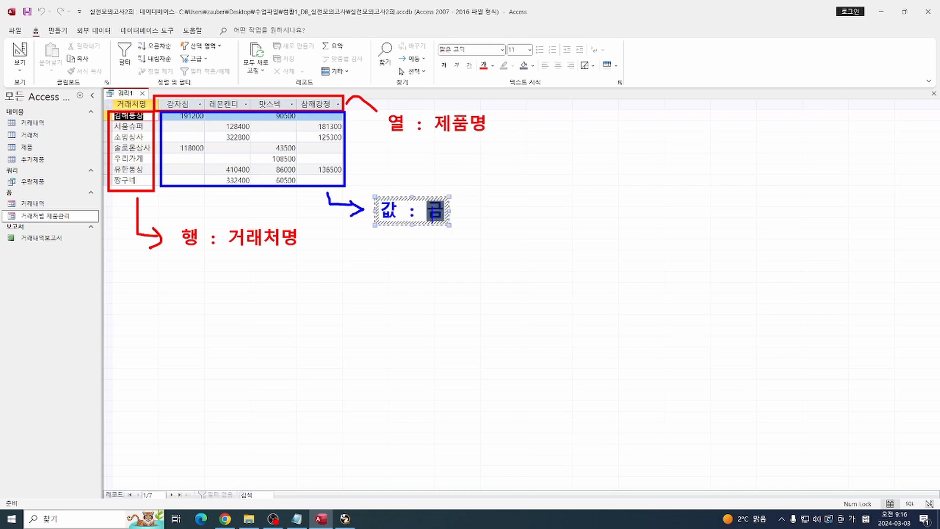
{"action": "key", "text": "BackSpace"}
{"action": "type", "text": "액 평균"}
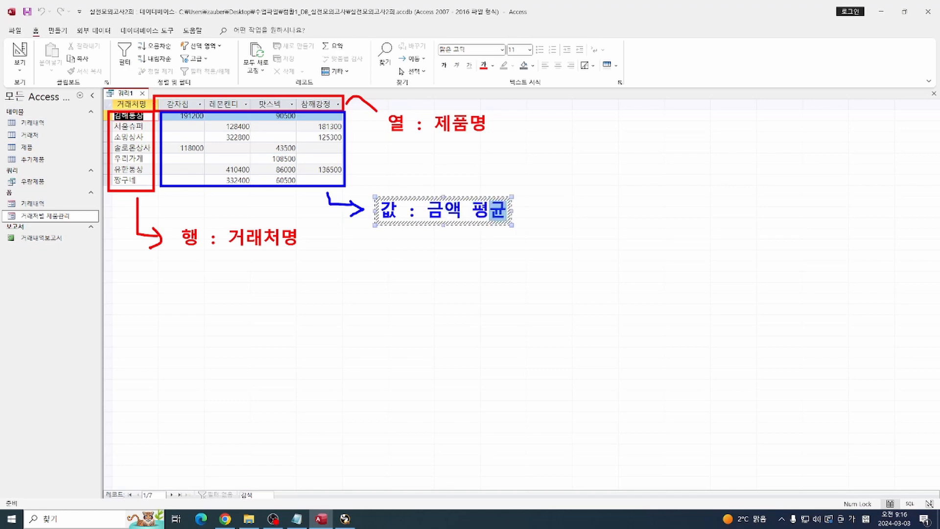
{"action": "key", "text": "Escape"}
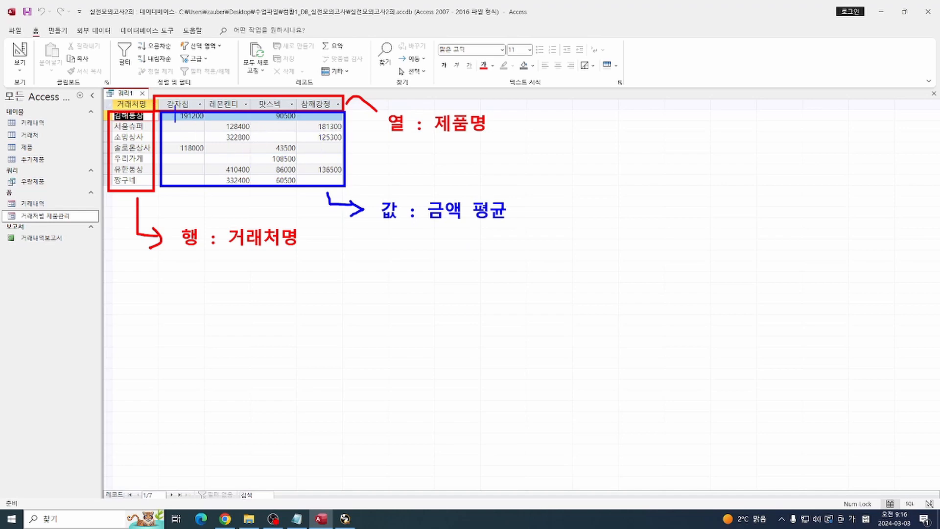
- Close the open query without saving and start a new query design containing the 거래처, 제품 and 거래내역 tables
{"action": "left_click", "coordinate": [142, 93]}
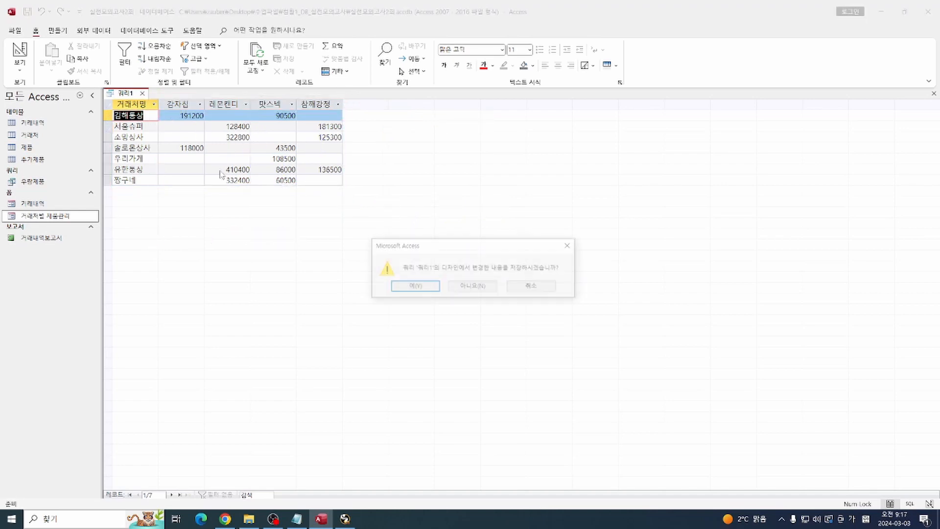
{"action": "left_click", "coordinate": [473, 287]}
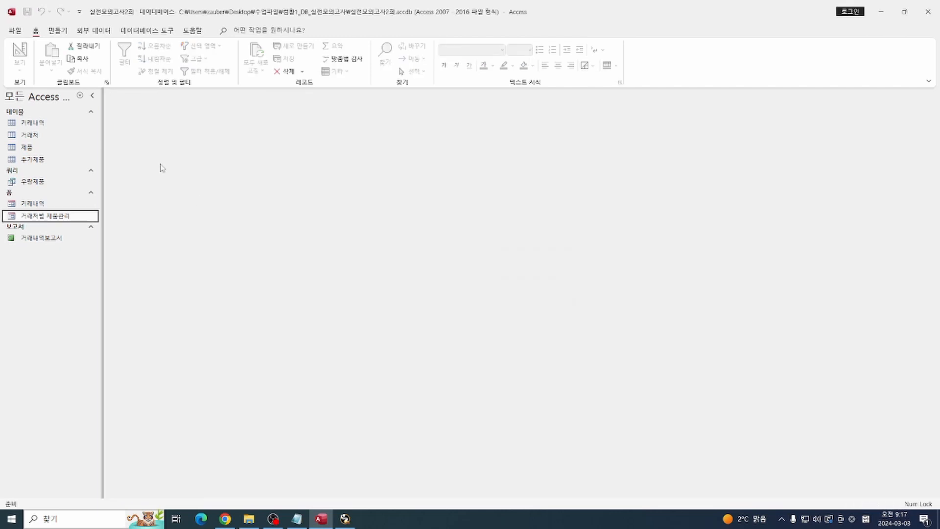
{"action": "left_click", "coordinate": [58, 31]}
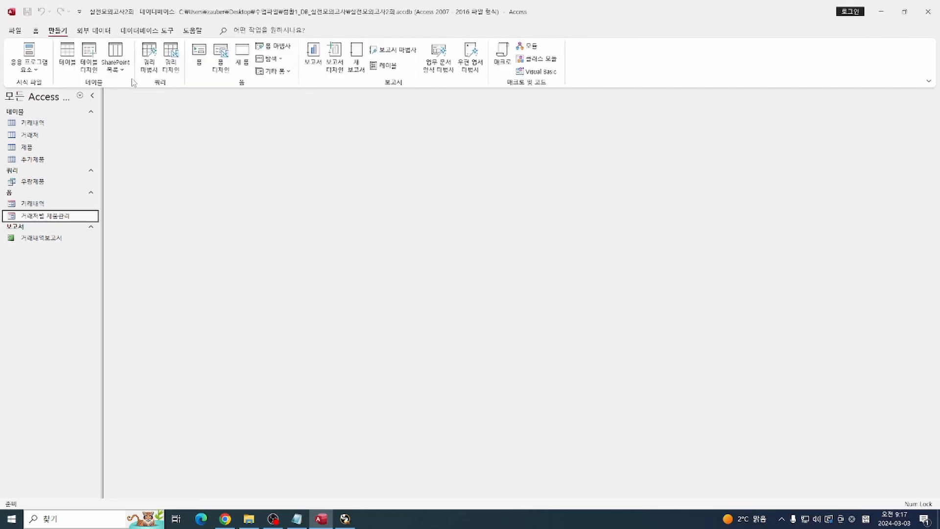
{"action": "left_click", "coordinate": [182, 55]}
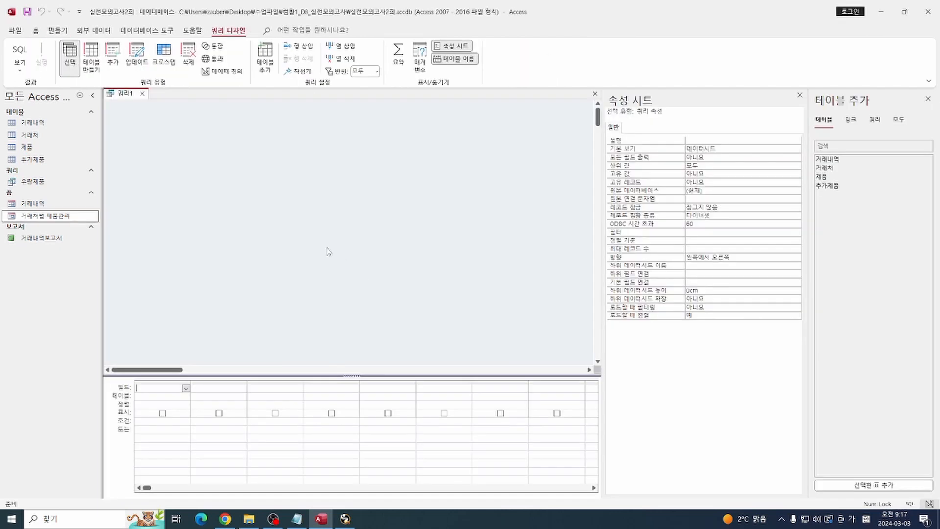
{"action": "double_click", "coordinate": [834, 169]}
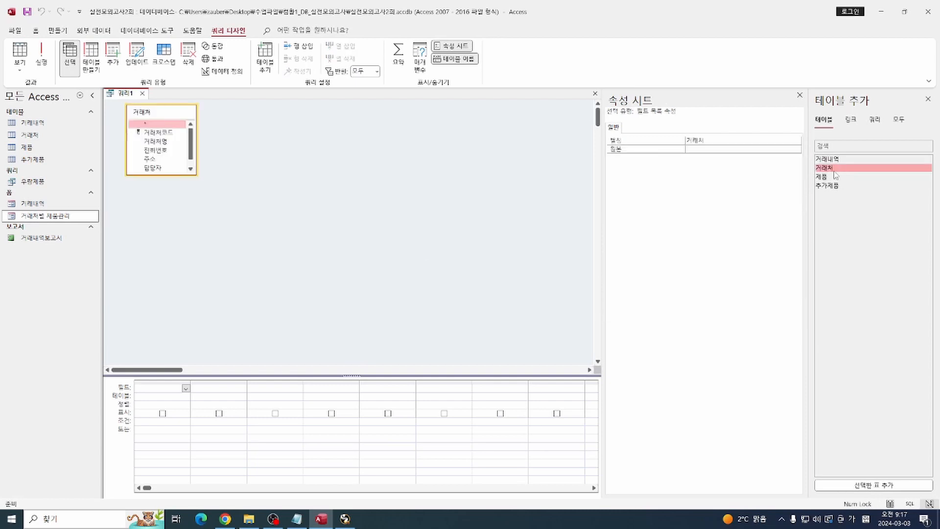
{"action": "double_click", "coordinate": [834, 175]}
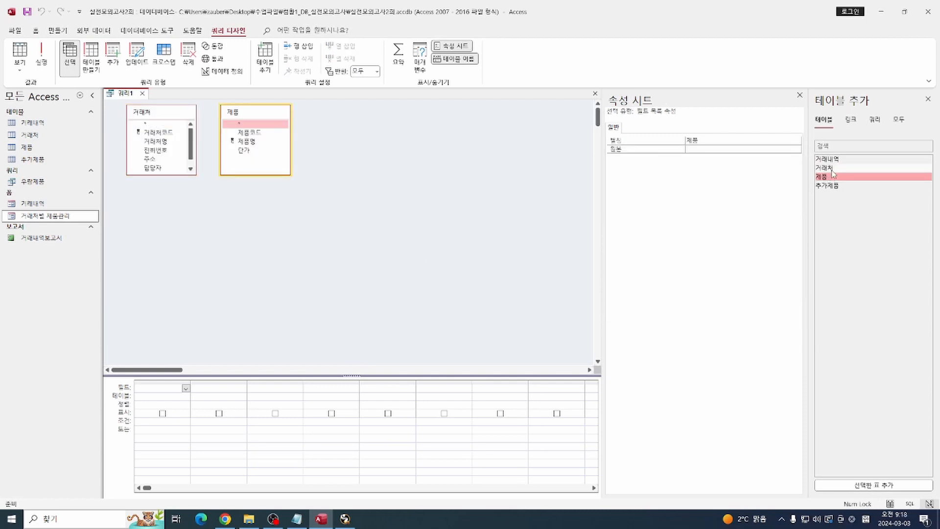
{"action": "double_click", "coordinate": [833, 159]}
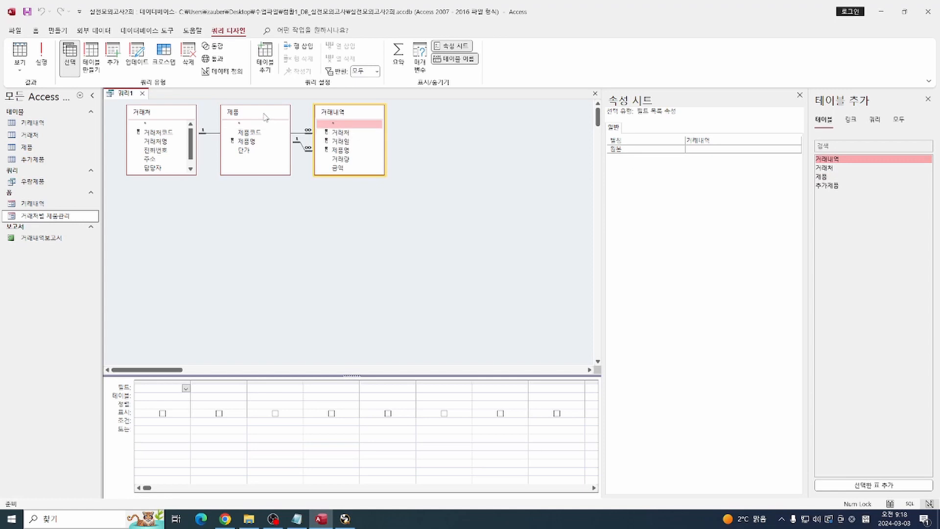
- Arrange the tables so 거래내역 sits between 거래처 and 제품, and change the query type to crosstab
{"action": "left_click_drag", "start_coordinate": [265, 116], "coordinate": [437, 170]}
{"action": "left_click_drag", "start_coordinate": [371, 113], "coordinate": [281, 120]}
{"action": "left_click_drag", "start_coordinate": [449, 170], "coordinate": [378, 128]}
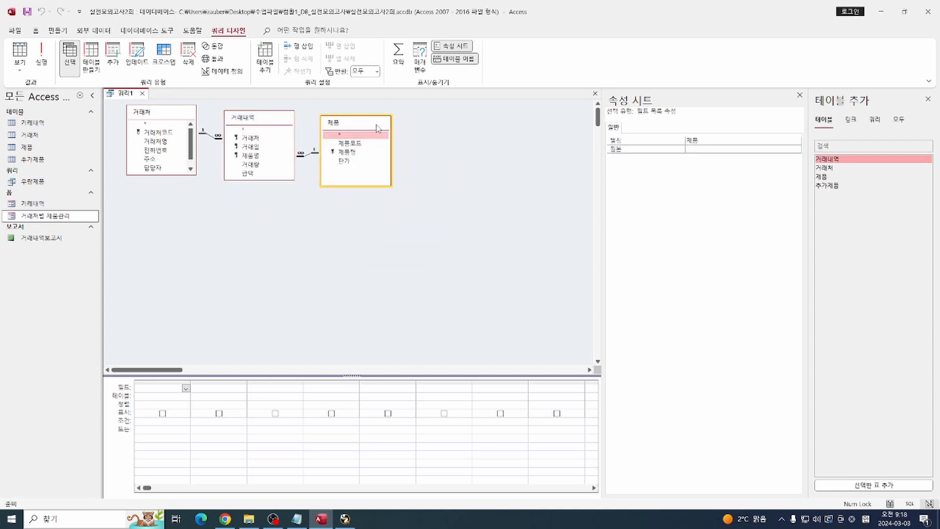
{"action": "left_click", "coordinate": [165, 62]}
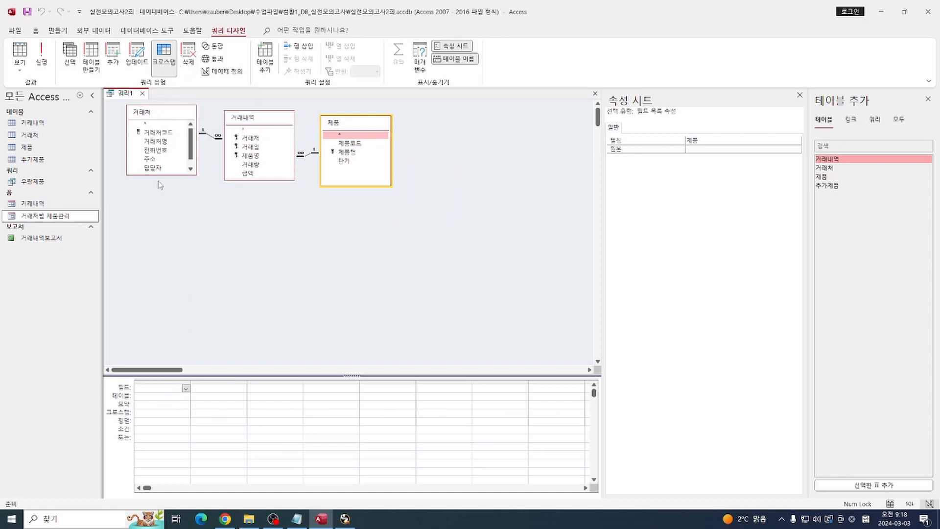
- Add 거래처명 from the 거래처 table as the crosstab's row heading (행 머리글)
{"action": "double_click", "coordinate": [158, 142]}
{"action": "left_click", "coordinate": [170, 412]}
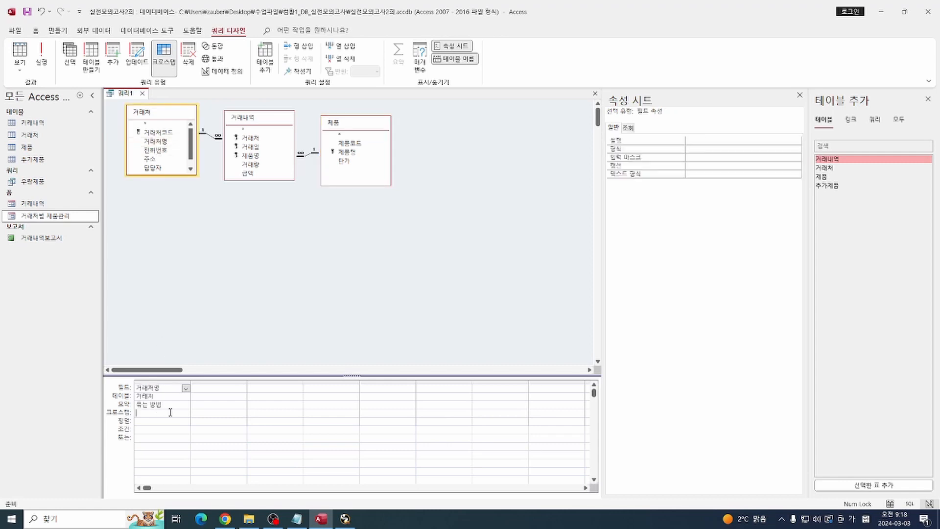
{"action": "left_click", "coordinate": [185, 414]}
{"action": "left_click", "coordinate": [177, 420]}
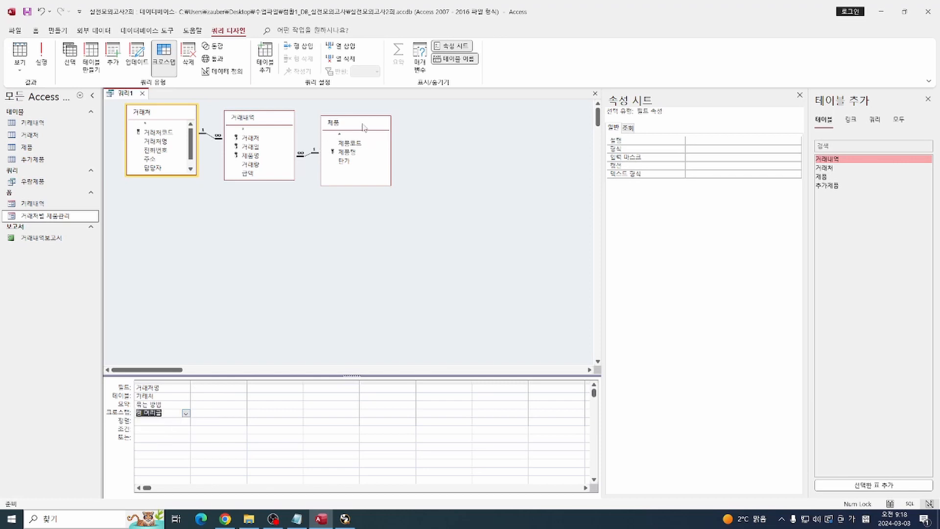
- Add 제품명 from the 제품 table as the crosstab's column heading (열 머리글)
{"action": "double_click", "coordinate": [348, 153]}
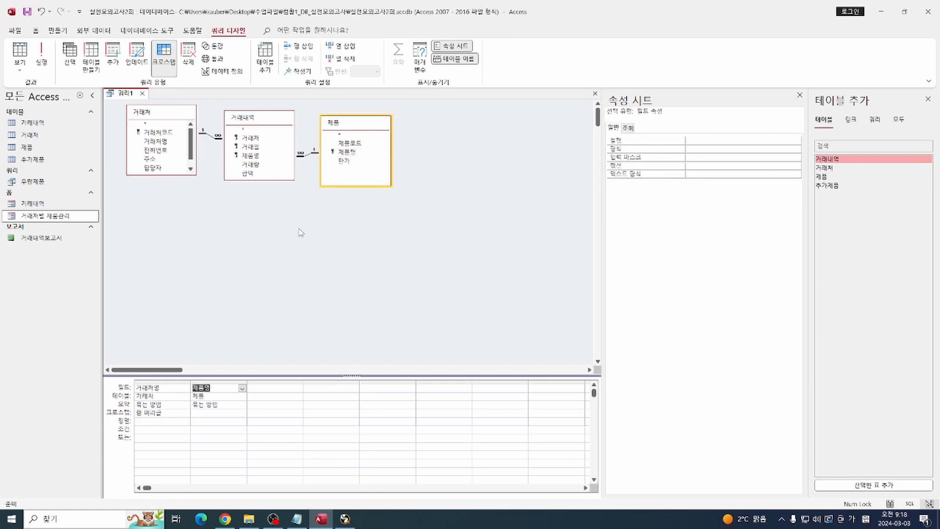
{"action": "left_click", "coordinate": [239, 414]}
{"action": "left_click", "coordinate": [241, 414]}
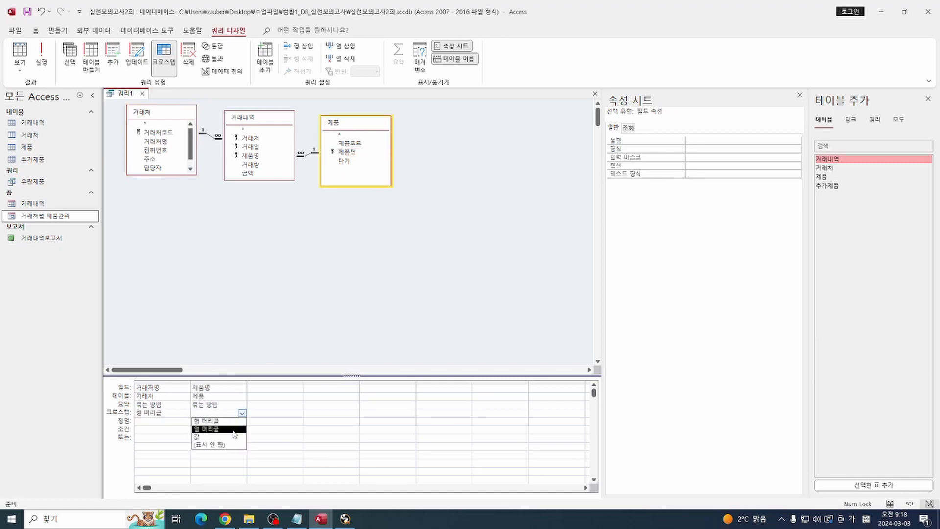
{"action": "left_click", "coordinate": [235, 430]}
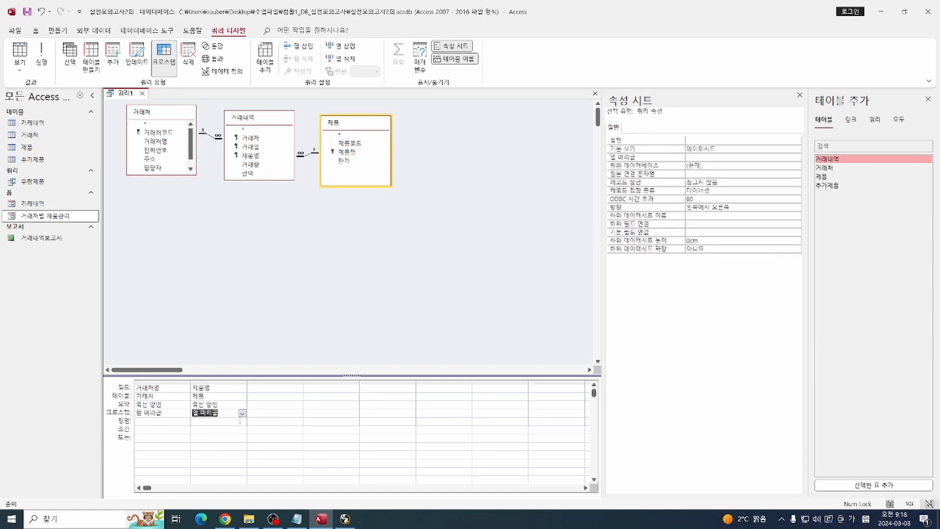
- Add 금액 from the 거래내역 table, summarize it by average (평균), and make it the crosstab value (값)
{"action": "double_click", "coordinate": [251, 174]}
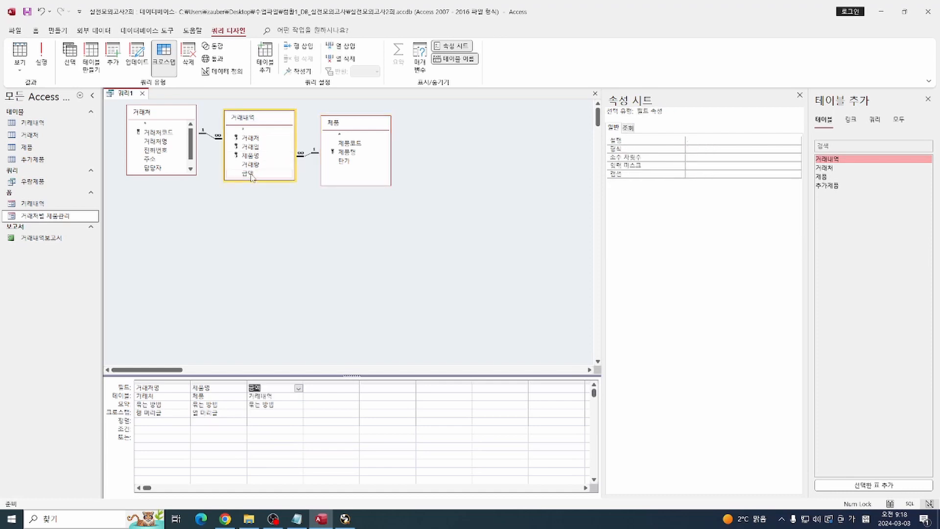
{"action": "left_click", "coordinate": [288, 406]}
{"action": "left_click", "coordinate": [299, 406]}
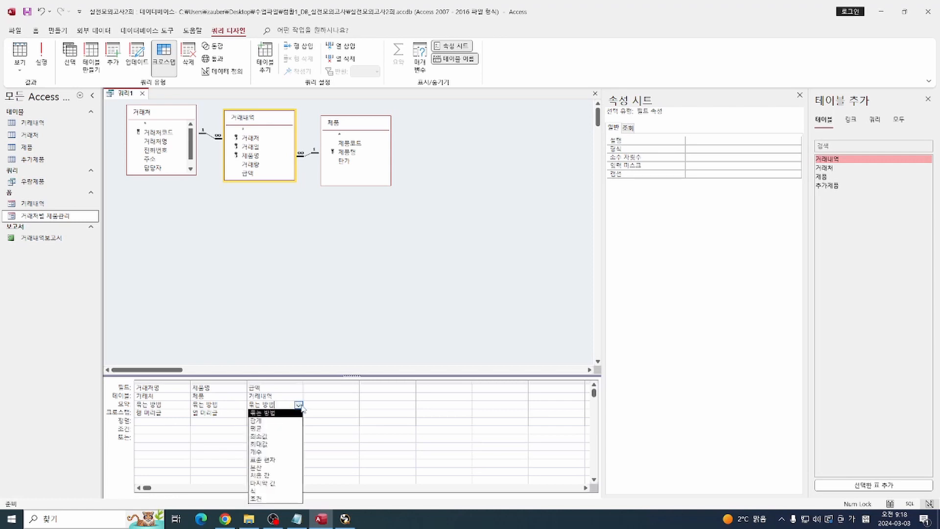
{"action": "left_click", "coordinate": [278, 427]}
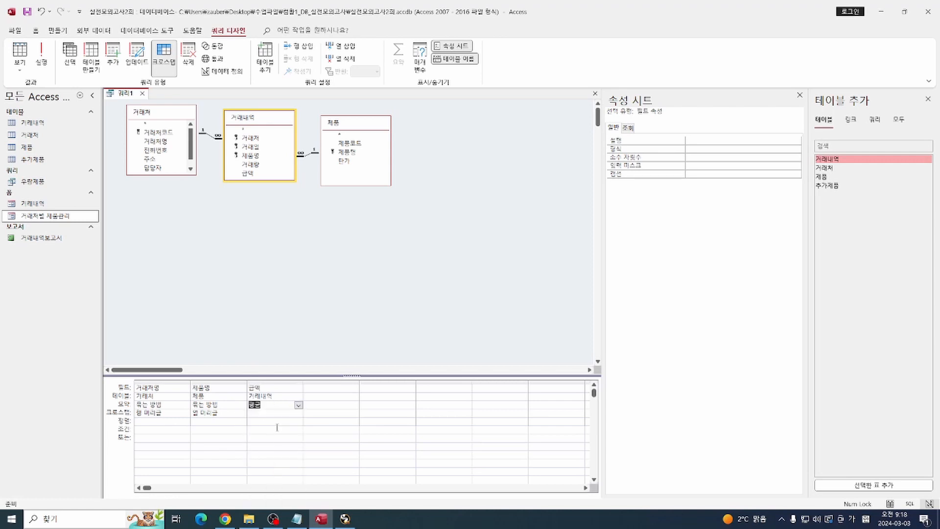
{"action": "left_click", "coordinate": [279, 413]}
{"action": "left_click", "coordinate": [298, 413]}
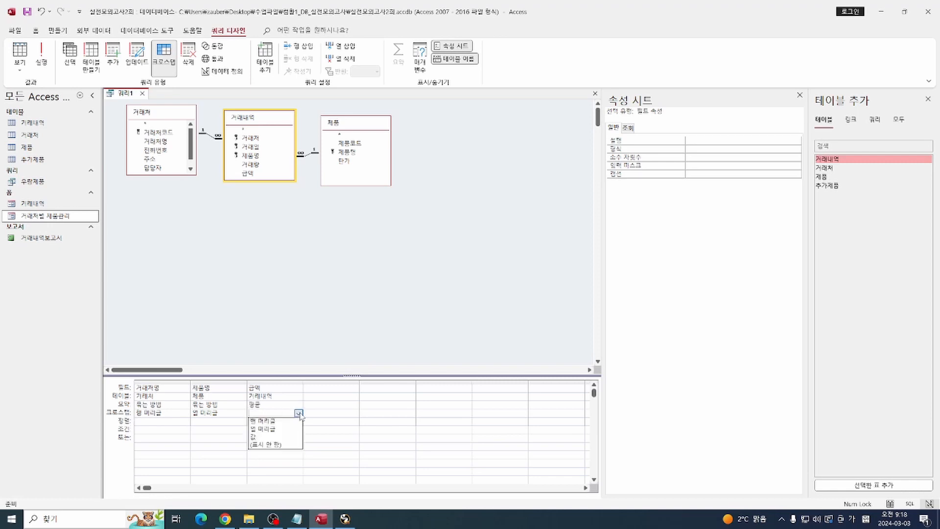
{"action": "left_click", "coordinate": [286, 438]}
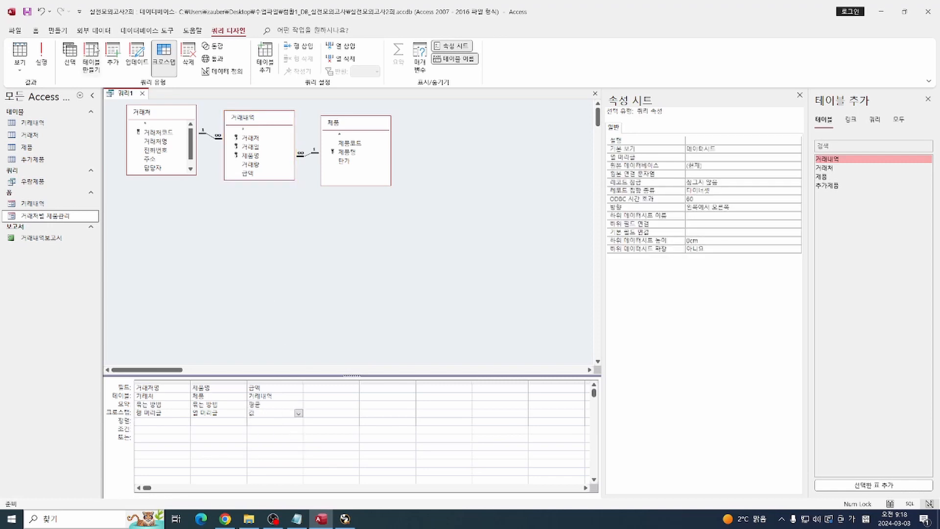
- View the crosstab result as a datasheet and return to Design view
{"action": "left_click", "coordinate": [25, 58]}
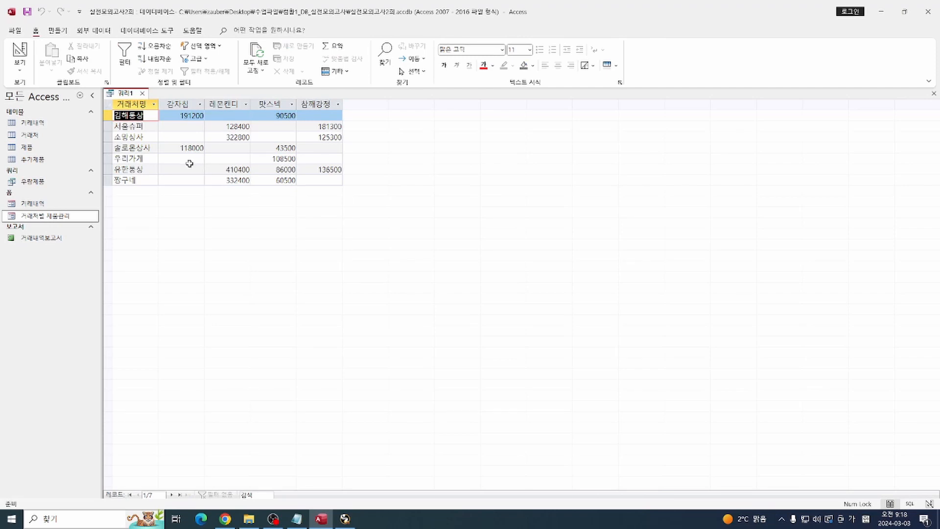
{"action": "left_click", "coordinate": [20, 54]}
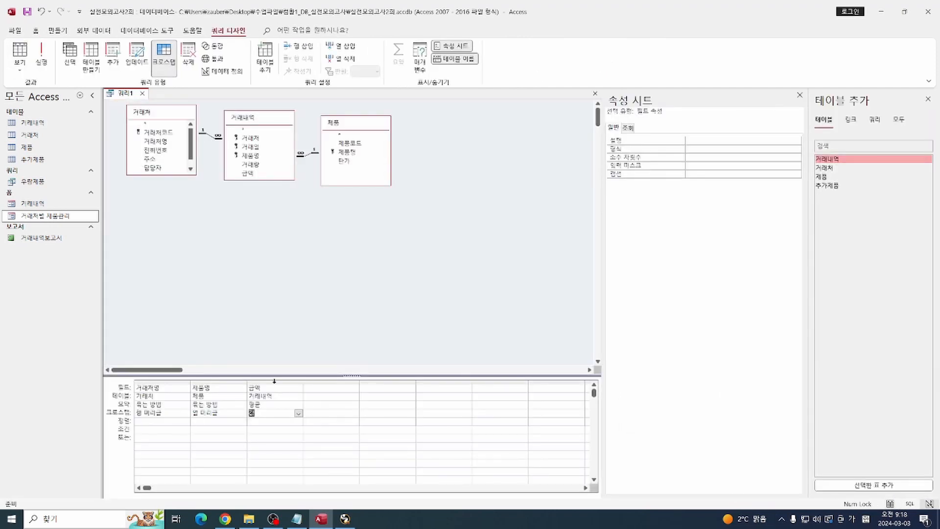
- Format the crosstab's 금액 value column as 표준 (standard) with 0 decimal places
{"action": "left_click", "coordinate": [275, 380]}
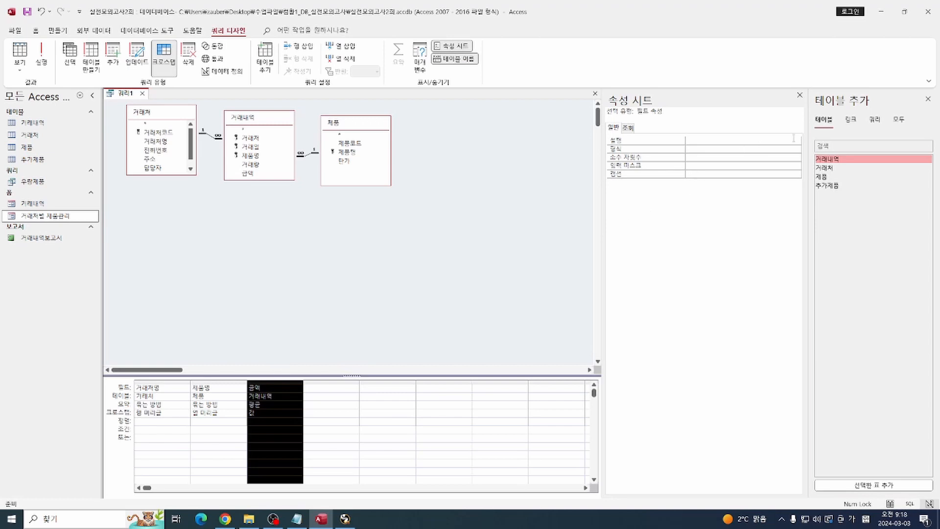
{"action": "left_click", "coordinate": [928, 99]}
{"action": "left_click", "coordinate": [854, 149]}
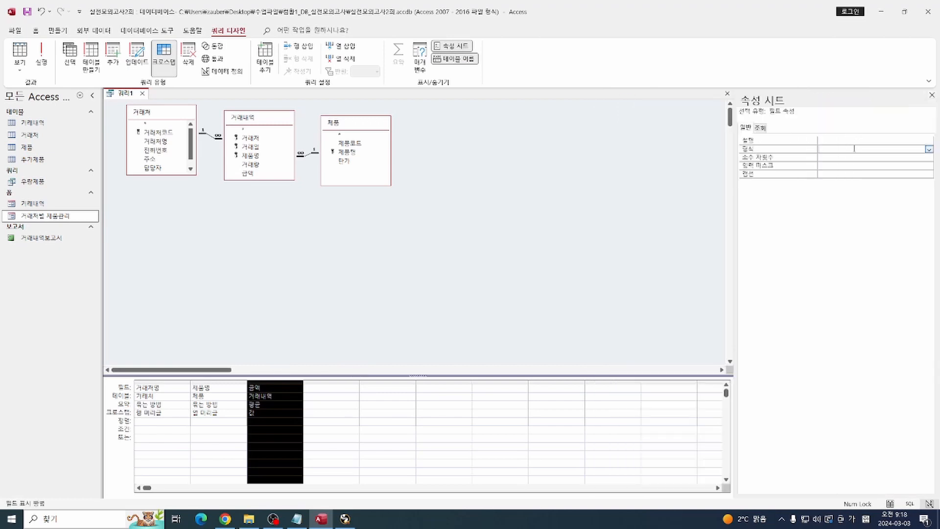
{"action": "left_click", "coordinate": [929, 148]}
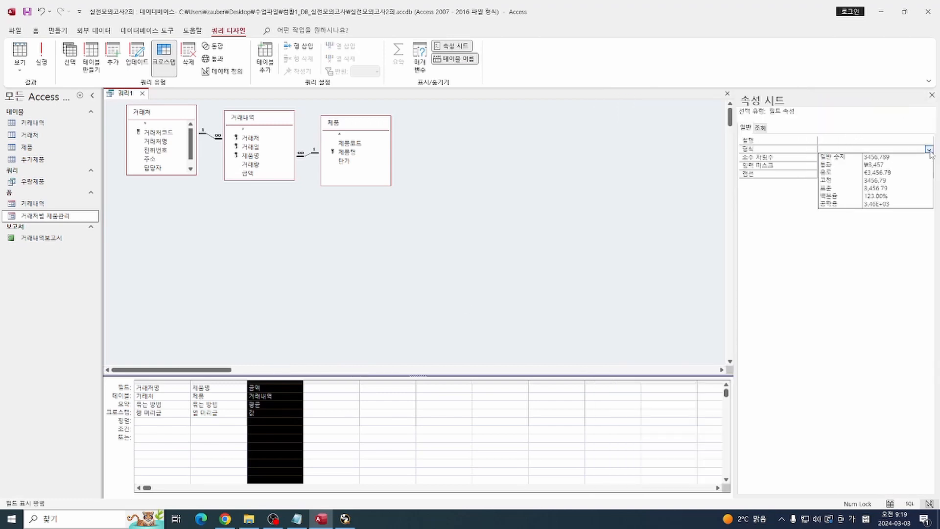
{"action": "left_click", "coordinate": [866, 188]}
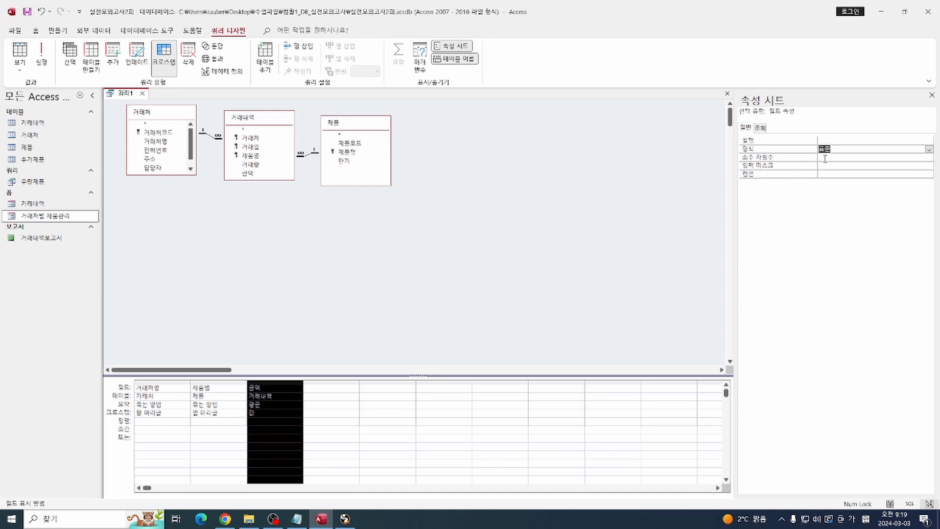
{"action": "left_click", "coordinate": [825, 159]}
{"action": "type", "text": "0"}
{"action": "key", "text": "Return"}
{"action": "left_click", "coordinate": [540, 279]}
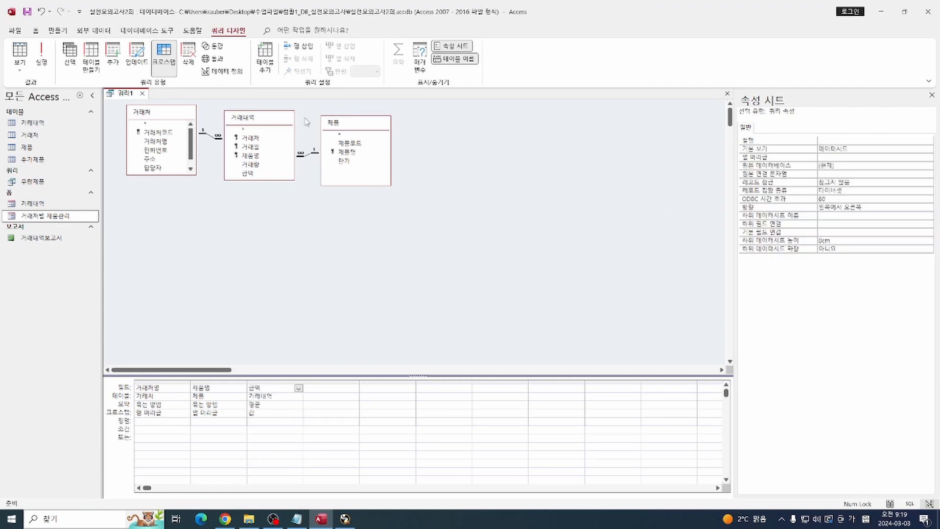
- Check the formatted 금액 averages in the crosstab datasheet and return to Design view
{"action": "left_click", "coordinate": [19, 51]}
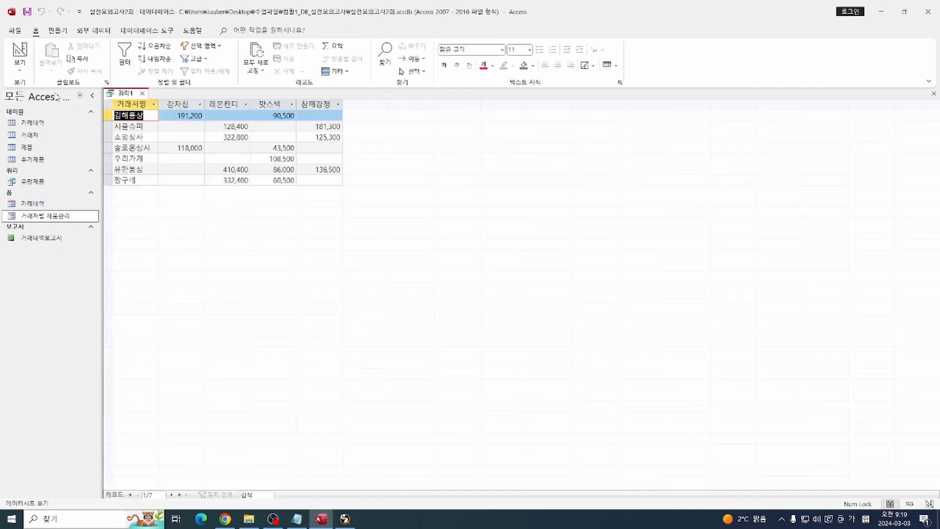
{"action": "left_click", "coordinate": [20, 68]}
{"action": "left_click", "coordinate": [35, 131]}
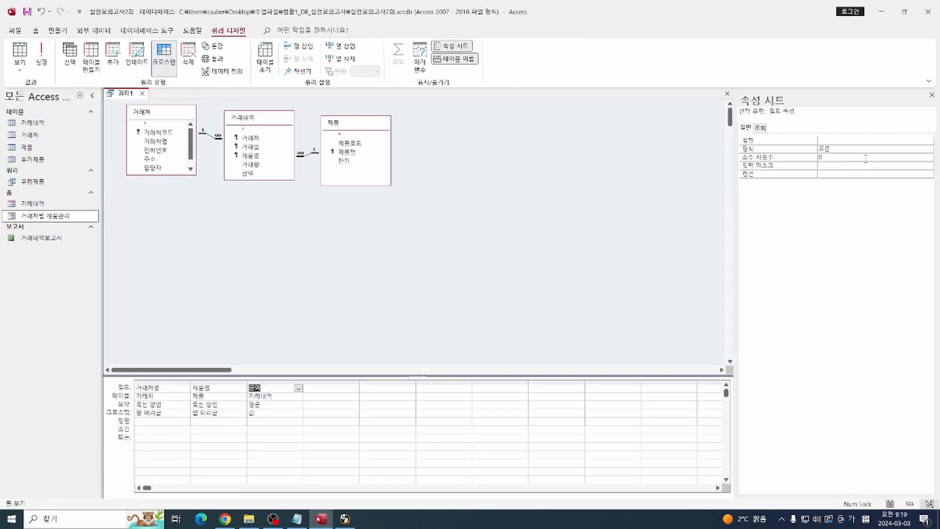
- Try to clear the 금액 field's decimal places and replace its format with #,##0
{"action": "key", "text": "BackSpace"}
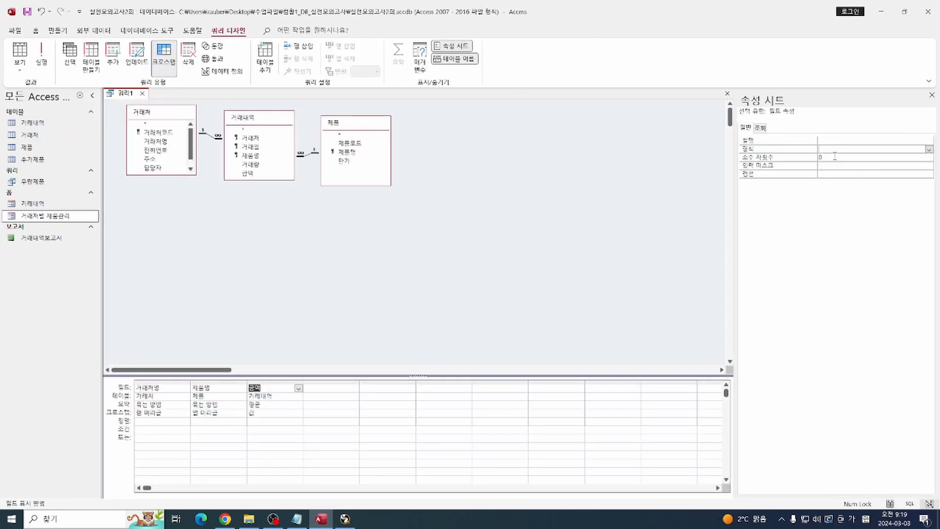
{"action": "left_click", "coordinate": [835, 156]}
{"action": "key", "text": "BackSpace"}
{"action": "left_click", "coordinate": [835, 151]}
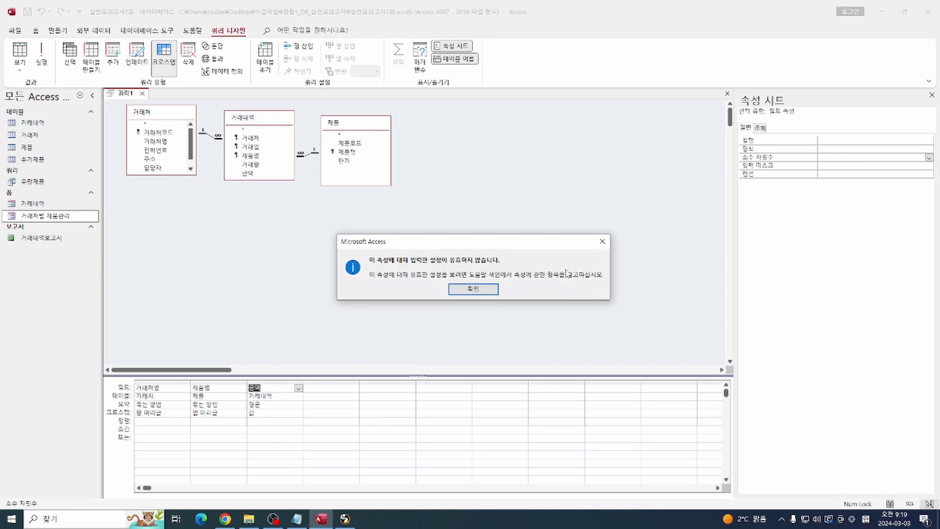
{"action": "left_click", "coordinate": [484, 291]}
{"action": "left_click", "coordinate": [825, 150]}
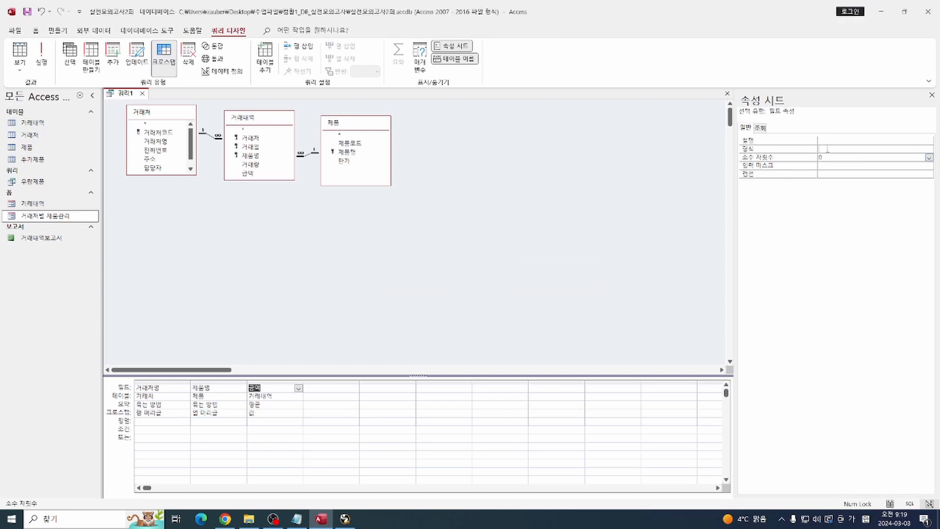
{"action": "left_click", "coordinate": [875, 158]}
- View the crosstab datasheet with the custom number format, return to Design view and review the 금액 format and decimal places properties
{"action": "left_click", "coordinate": [20, 55]}
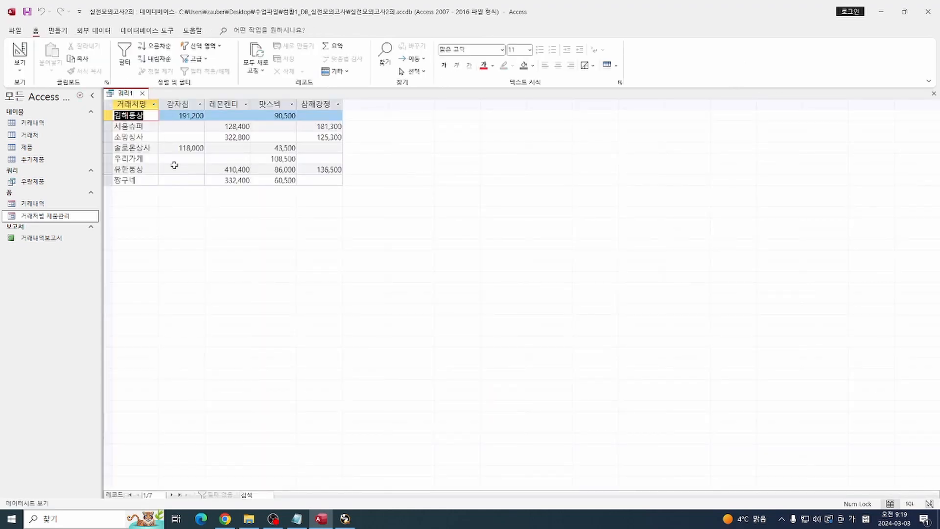
{"action": "left_click", "coordinate": [21, 66]}
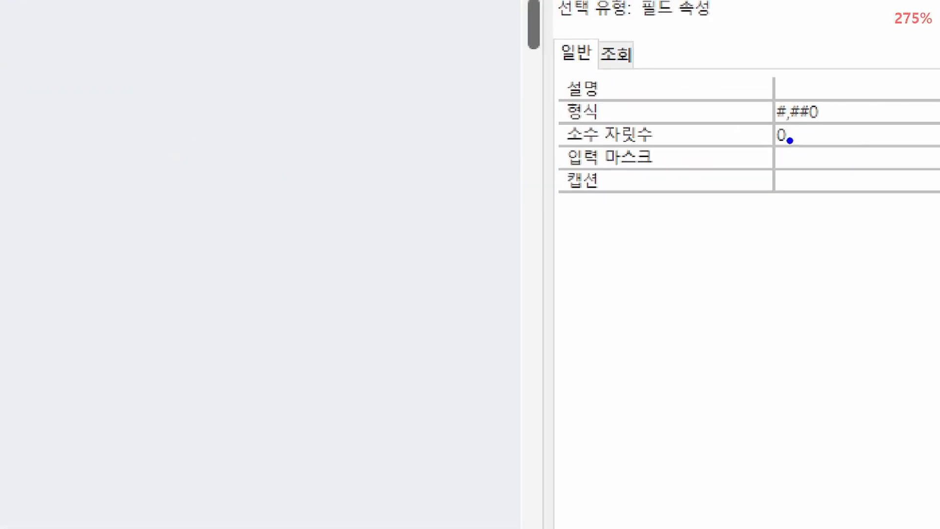
{"action": "mouse_move", "coordinate": [569, 94]}
{"action": "left_mouse_down"}
{"action": "mouse_move", "coordinate": [850, 133]}
{"action": "mouse_move", "coordinate": [868, 148]}
{"action": "left_mouse_up"}
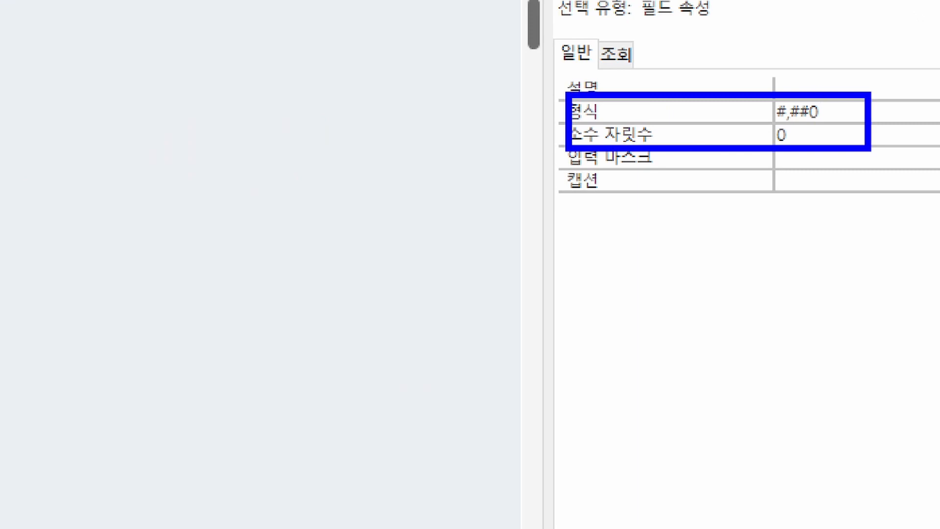
{"action": "left_click_drag", "start_coordinate": [818, 90], "coordinate": [852, 63]}
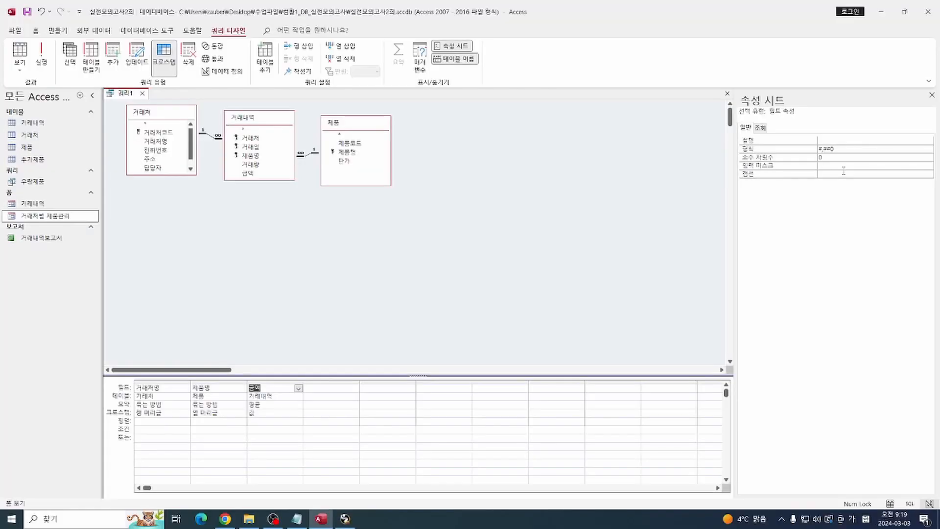
{"action": "left_click", "coordinate": [505, 252]}
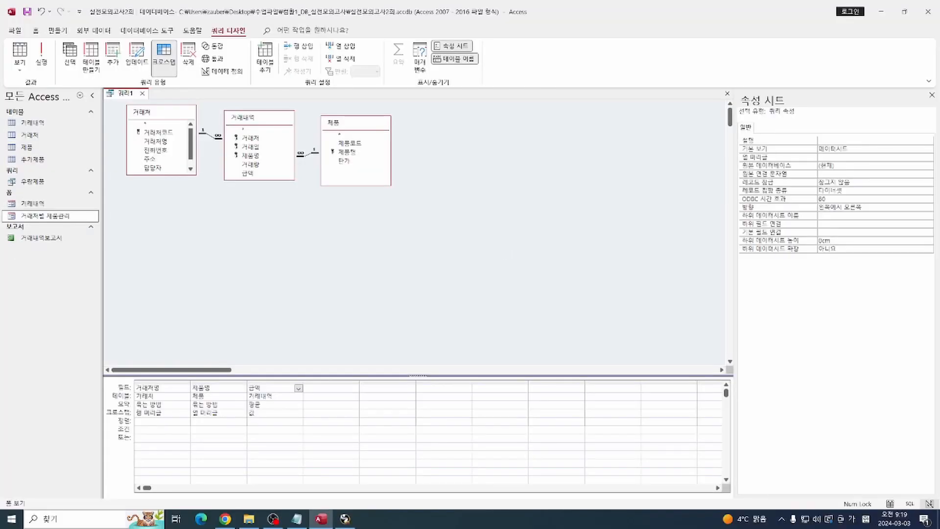
- Save the crosstab query as 평균판매금액 and close it
{"action": "key", "text": "alt+Tab"}
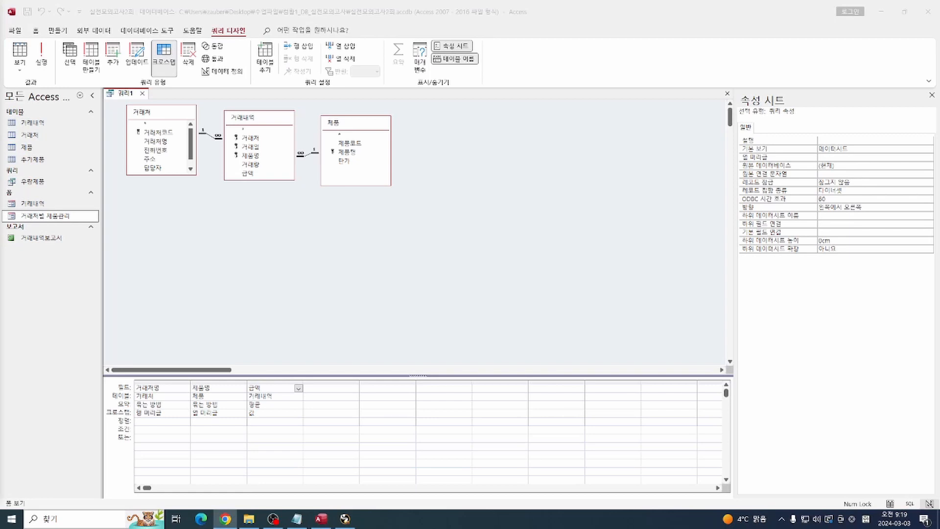
{"action": "left_click", "coordinate": [4, 9]}
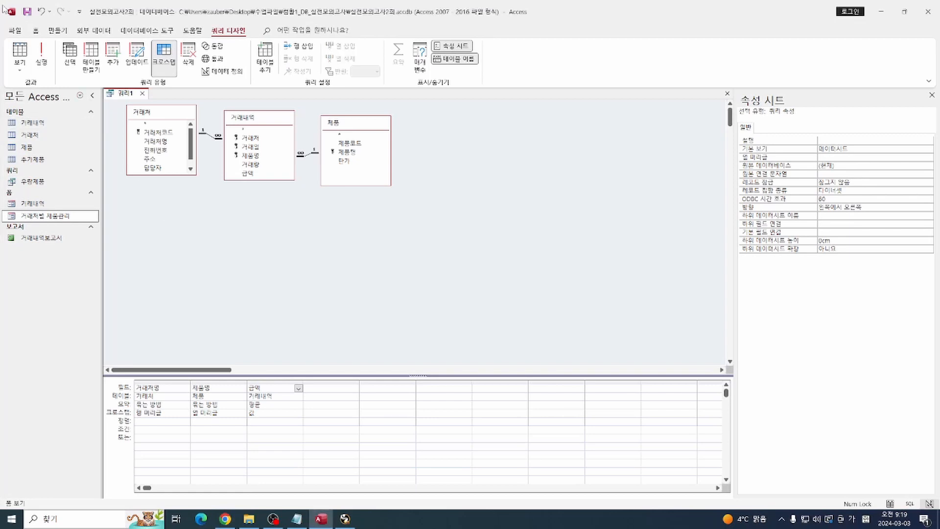
{"action": "left_click", "coordinate": [27, 11]}
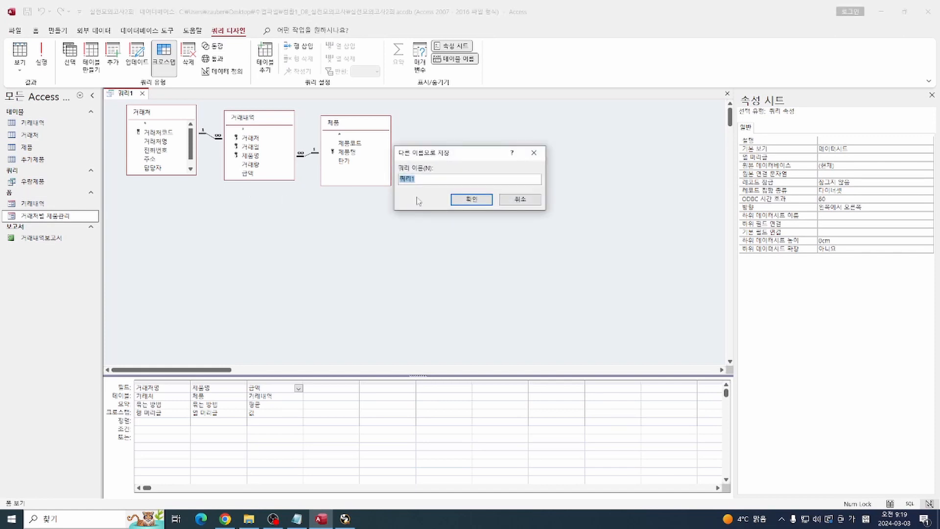
{"action": "type", "text": "펴"}
{"action": "type", "text": "균판매"}
{"action": "type", "text": "금액"}
{"action": "key", "text": "Return"}
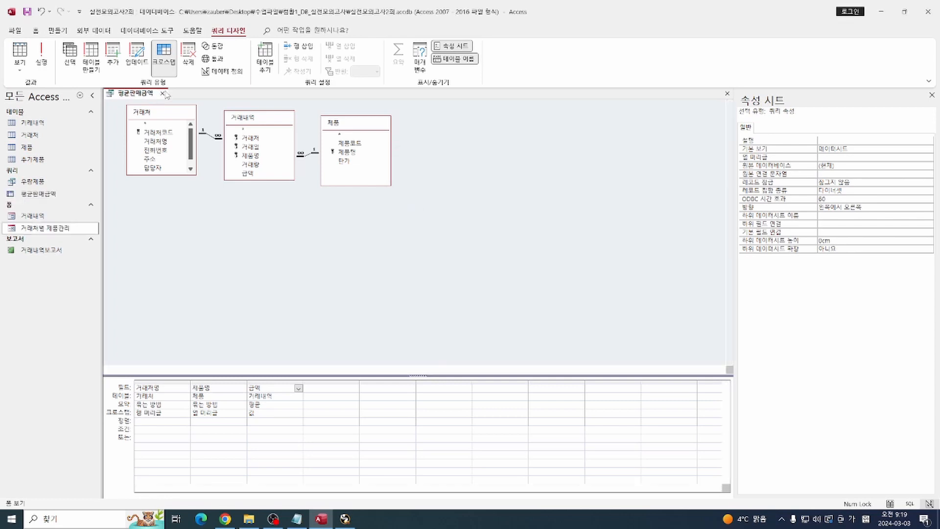
{"action": "left_click", "coordinate": [161, 94]}
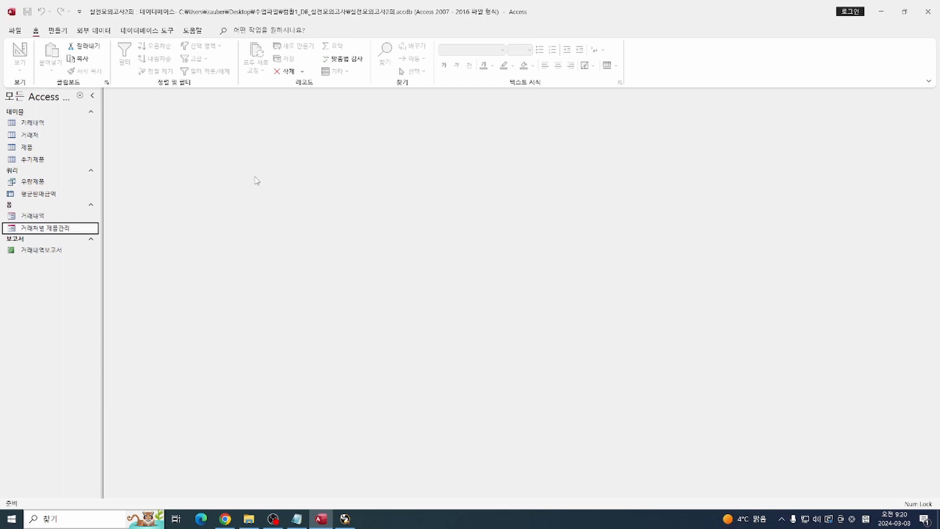
- Switch to Notepad, write the expression =weekday([날짜],2), and return to Access
{"action": "left_click", "coordinate": [297, 519]}
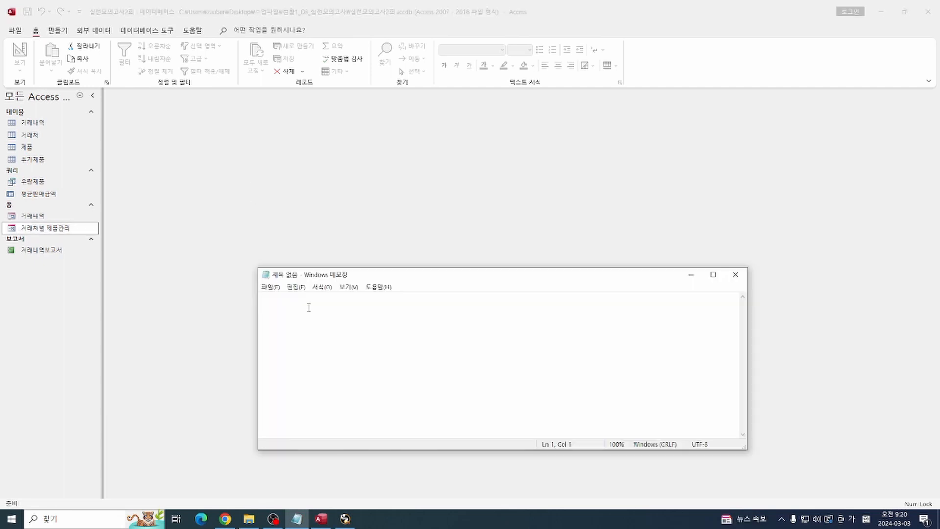
{"action": "type", "text": "="}
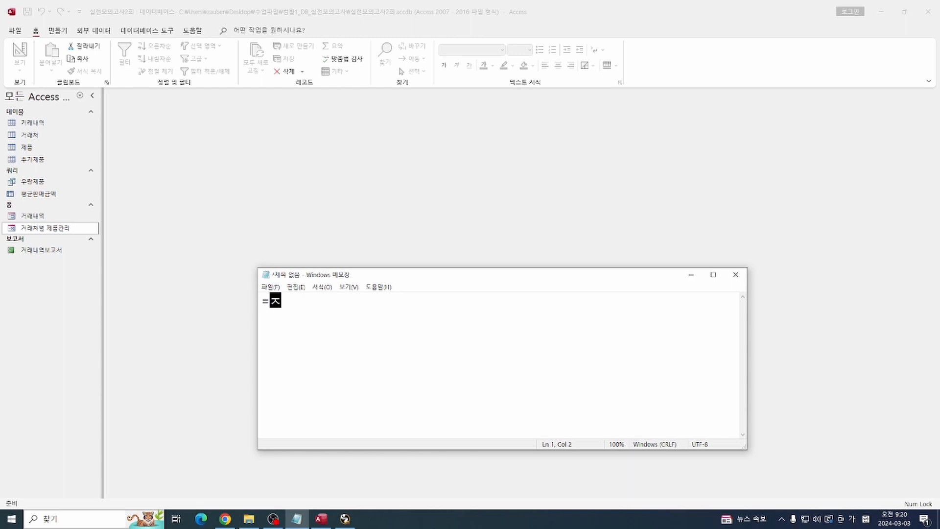
{"action": "type", "text": "weekday(["}
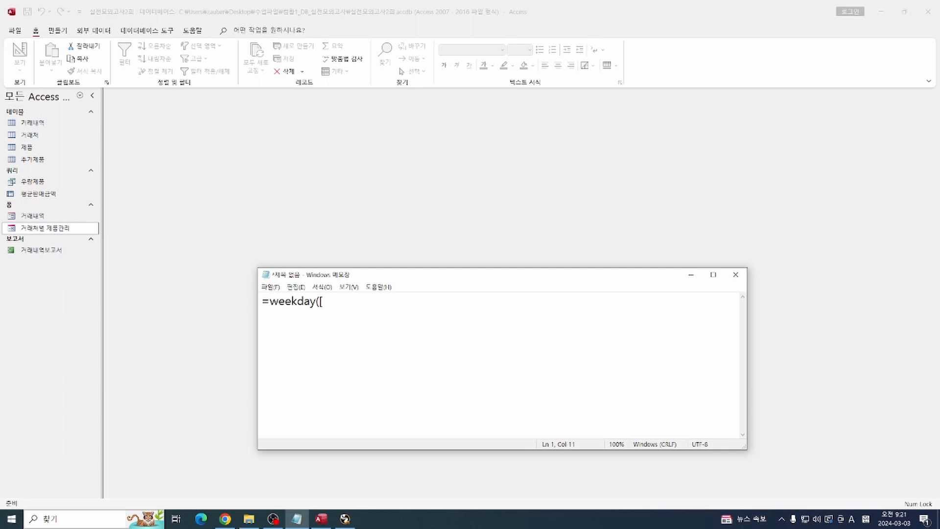
{"action": "key", "text": "Hangul"}
{"action": "type", "text": "날짜],2)"}
{"action": "left_click", "coordinate": [70, 249]}
- Create a new query in Design view from the 거래처 and 거래내역 tables
{"action": "left_click", "coordinate": [57, 30]}
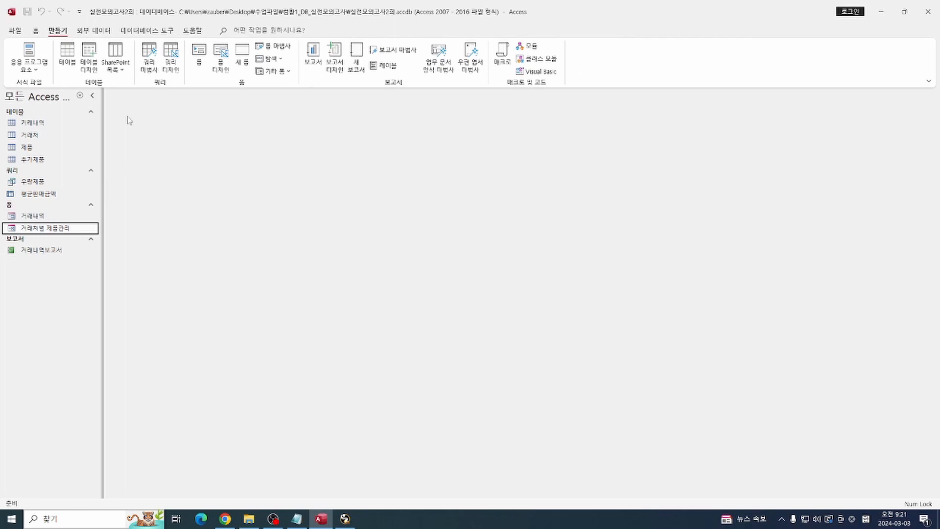
{"action": "left_click", "coordinate": [171, 65]}
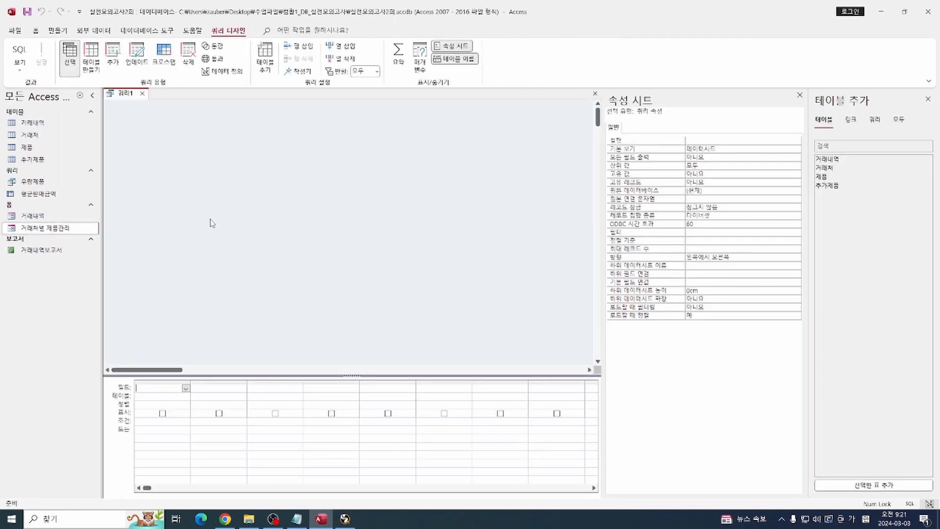
{"action": "double_click", "coordinate": [863, 169]}
{"action": "double_click", "coordinate": [847, 159]}
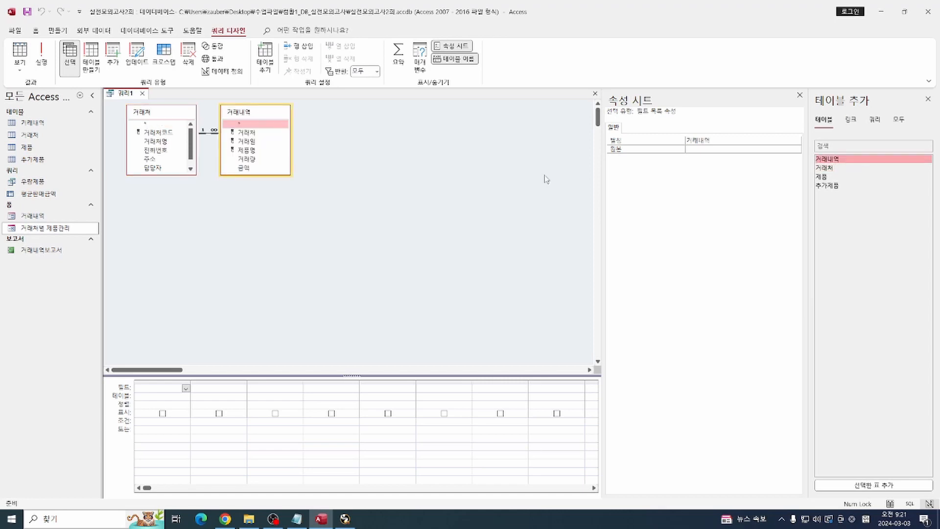
{"action": "left_click", "coordinate": [928, 99]}
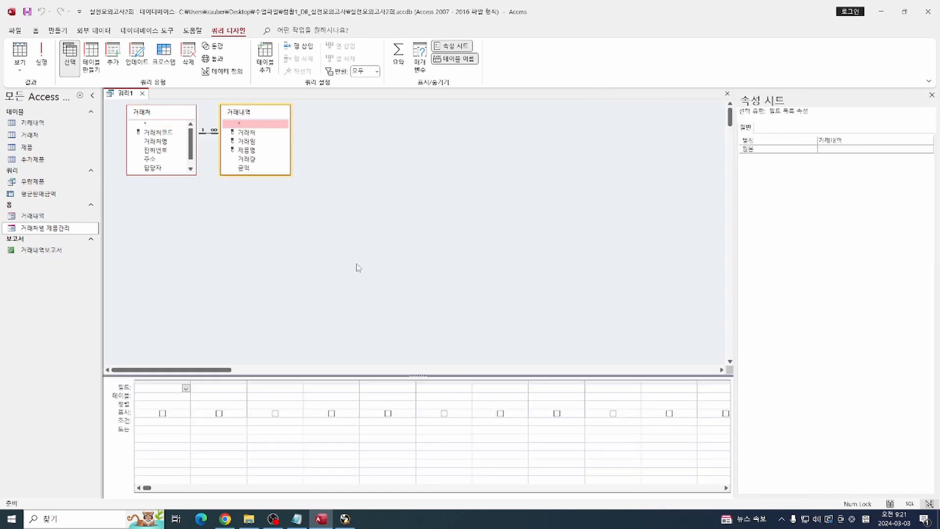
{"action": "left_click", "coordinate": [310, 298]}
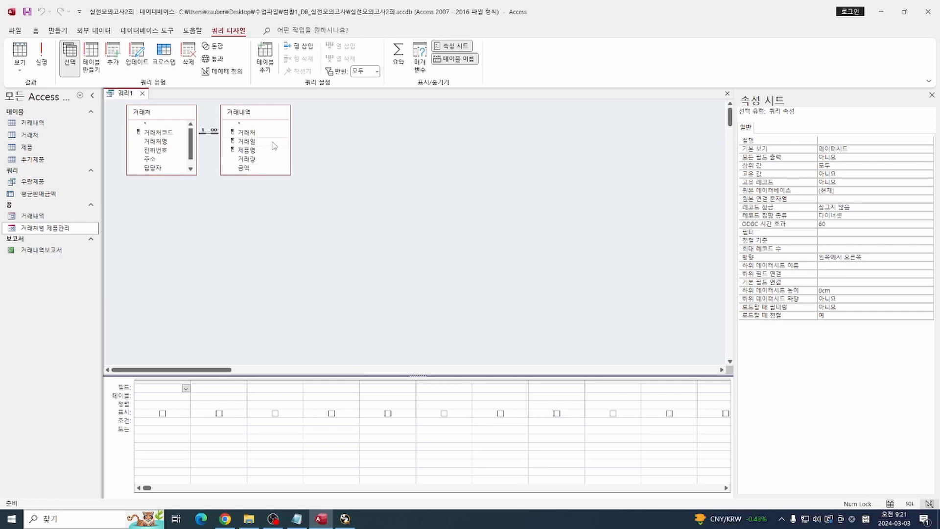
- Add the fields 제품명, 거래처명, 거래량 and 금액 to the query grid, taking 거래처명 from 거래처 and the rest from 거래내역
{"action": "double_click", "coordinate": [255, 150]}
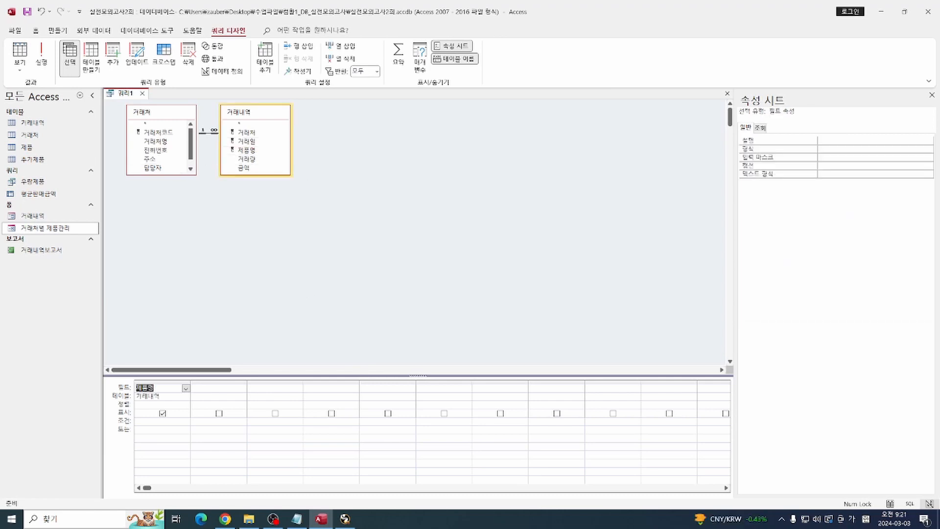
{"action": "double_click", "coordinate": [179, 143]}
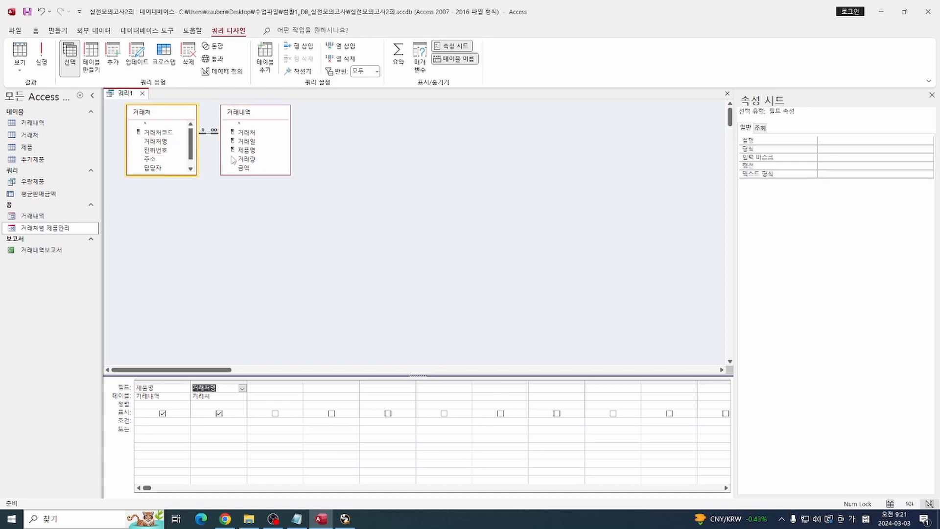
{"action": "double_click", "coordinate": [264, 160]}
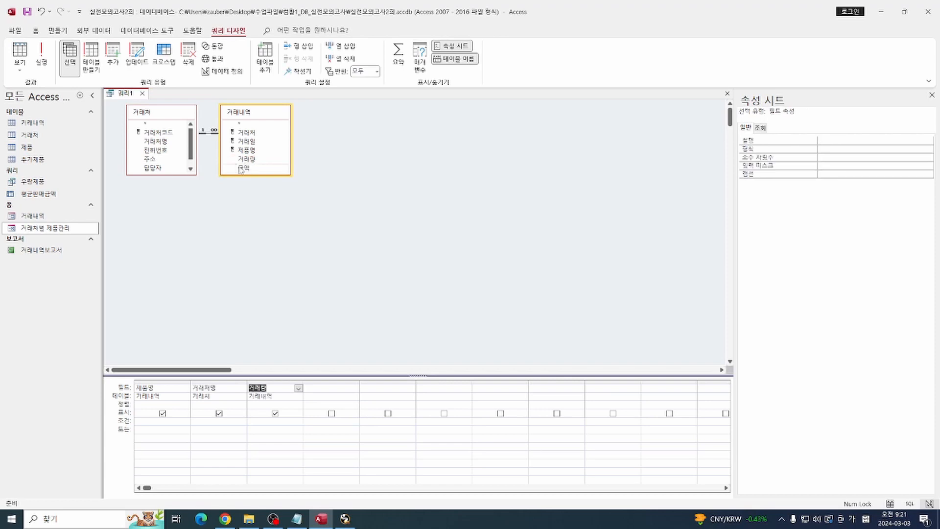
{"action": "double_click", "coordinate": [244, 168]}
{"action": "left_click", "coordinate": [246, 225]}
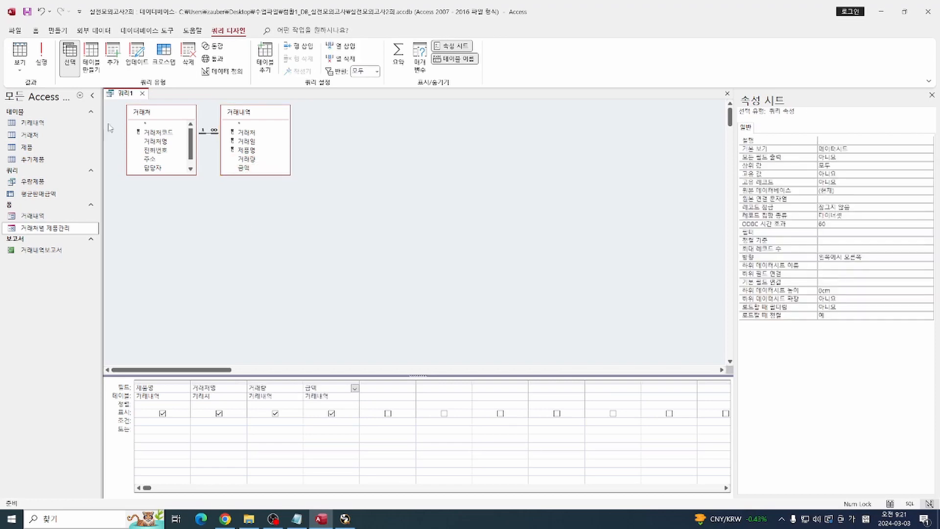
- View the new query as a datasheet and select the 맛스넥 record for 솔로몬상사
{"action": "left_click", "coordinate": [19, 53]}
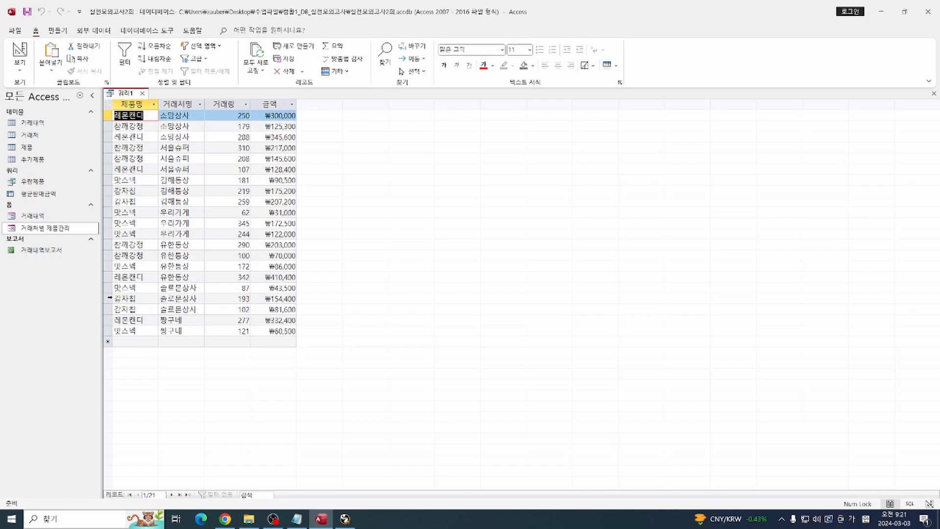
{"action": "left_click", "coordinate": [107, 287]}
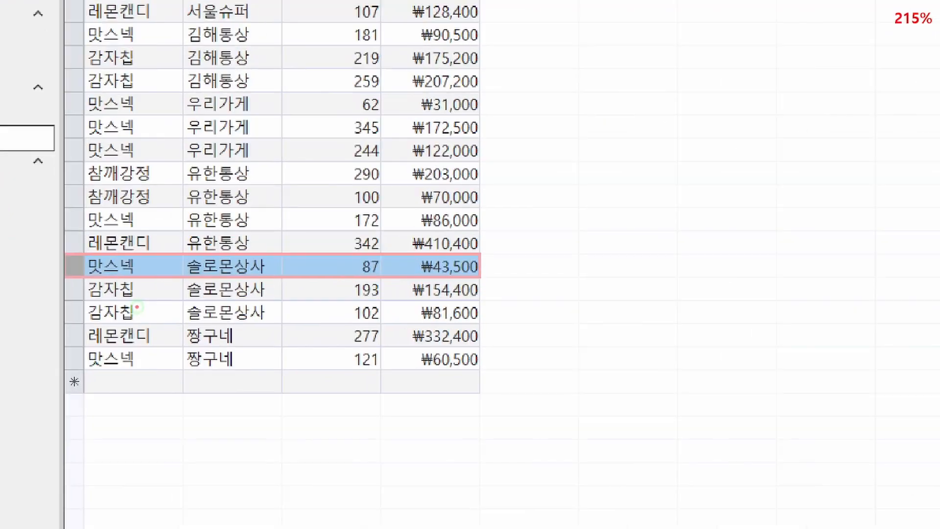
{"action": "left_click_drag", "start_coordinate": [142, 244], "coordinate": [167, 234]}
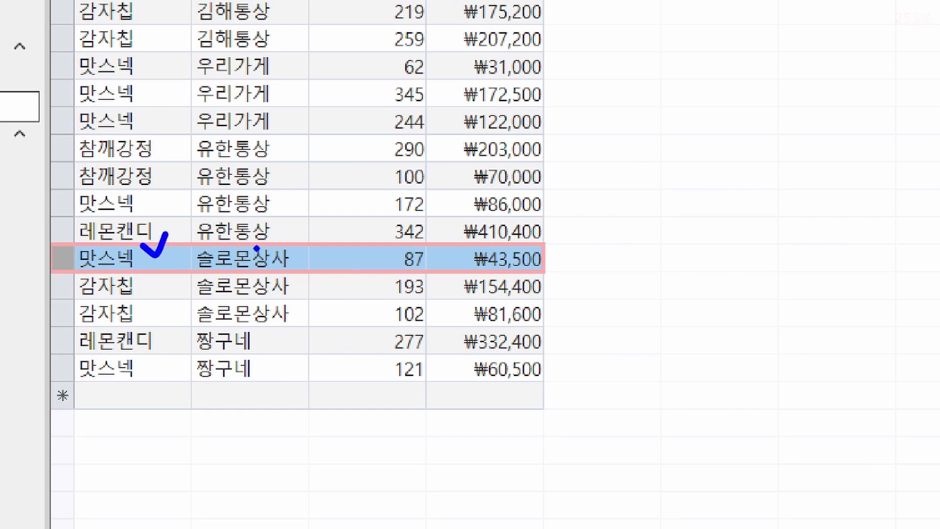
{"action": "left_click_drag", "start_coordinate": [283, 241], "coordinate": [293, 240]}
{"action": "left_click_drag", "start_coordinate": [396, 249], "coordinate": [406, 250]}
{"action": "left_click_drag", "start_coordinate": [545, 245], "coordinate": [557, 239]}
{"action": "mouse_move", "coordinate": [523, 288]}
{"action": "left_mouse_down"}
{"action": "mouse_move", "coordinate": [564, 215]}
{"action": "mouse_move", "coordinate": [348, 307]}
{"action": "left_mouse_up"}
{"action": "key", "text": "Escape"}
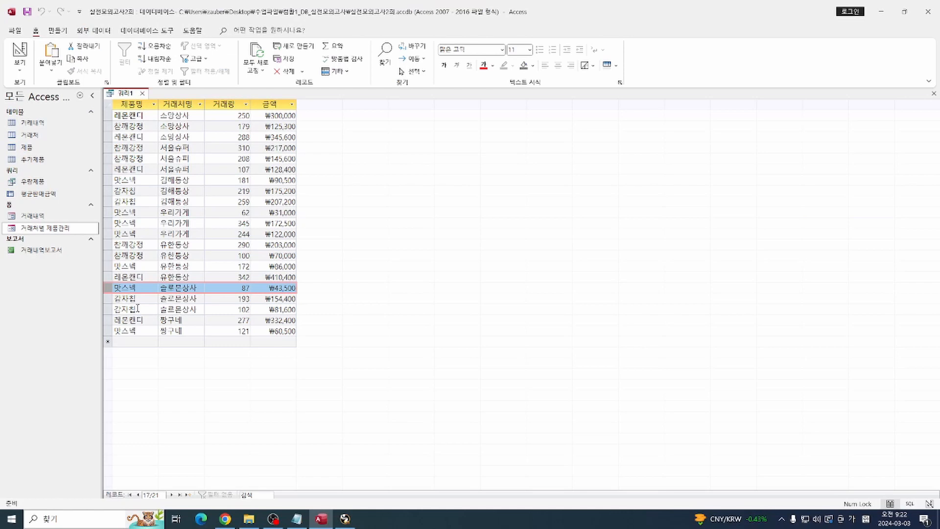
- Return the query to Design view and add the 거래일 field from 거래내역 as the fifth column
{"action": "left_click", "coordinate": [20, 50]}
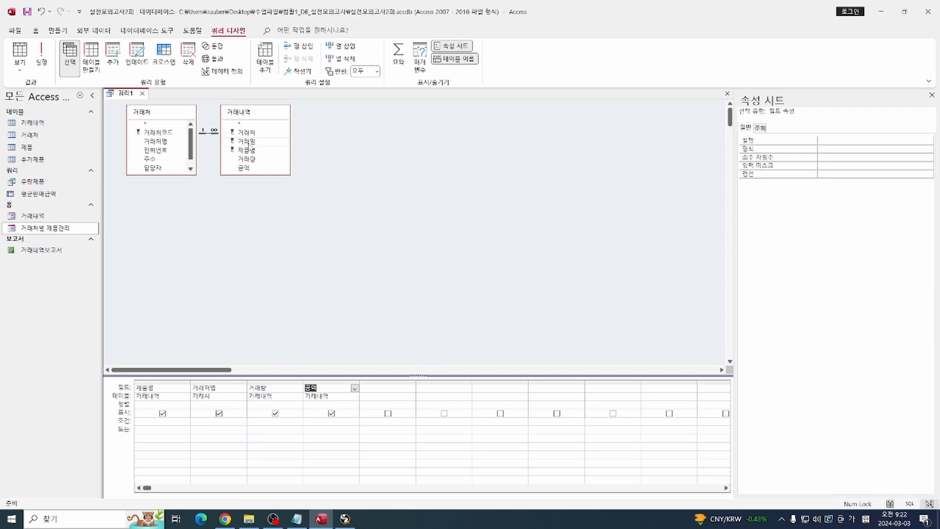
{"action": "left_click", "coordinate": [19, 53]}
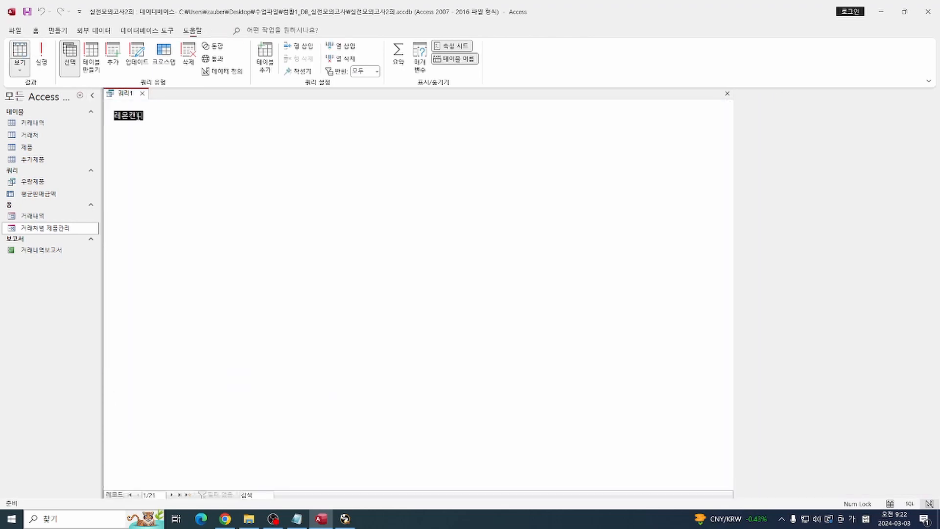
{"action": "left_click", "coordinate": [20, 51]}
{"action": "left_click", "coordinate": [366, 390]}
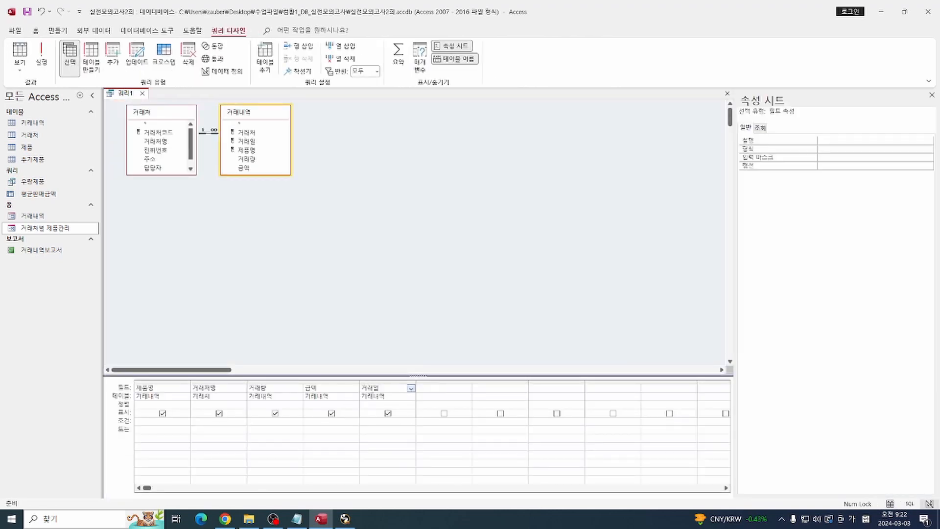
- Change the 거래일 column into the expression weekday([거래일],2) using the zoomed expression editor
{"action": "right_click", "coordinate": [387, 387]}
{"action": "left_click", "coordinate": [406, 476]}
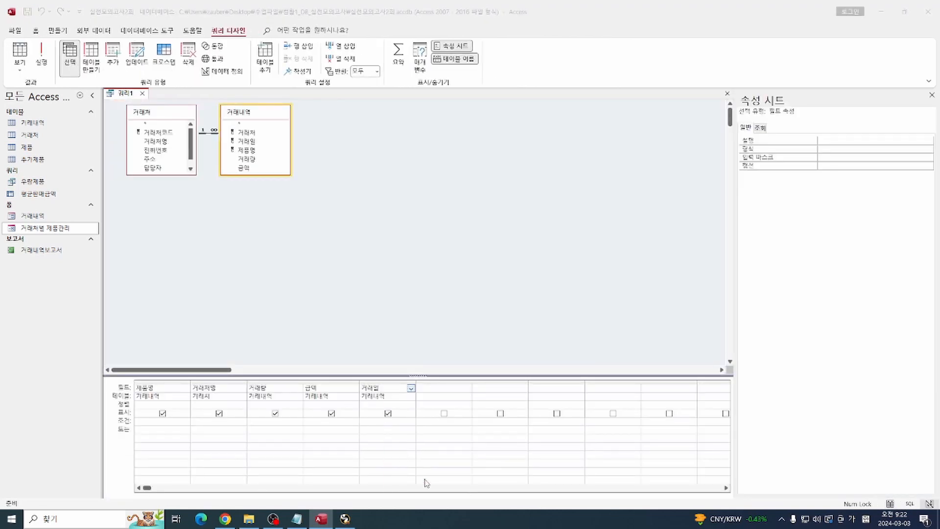
{"action": "type", "text": "ㅡ"}
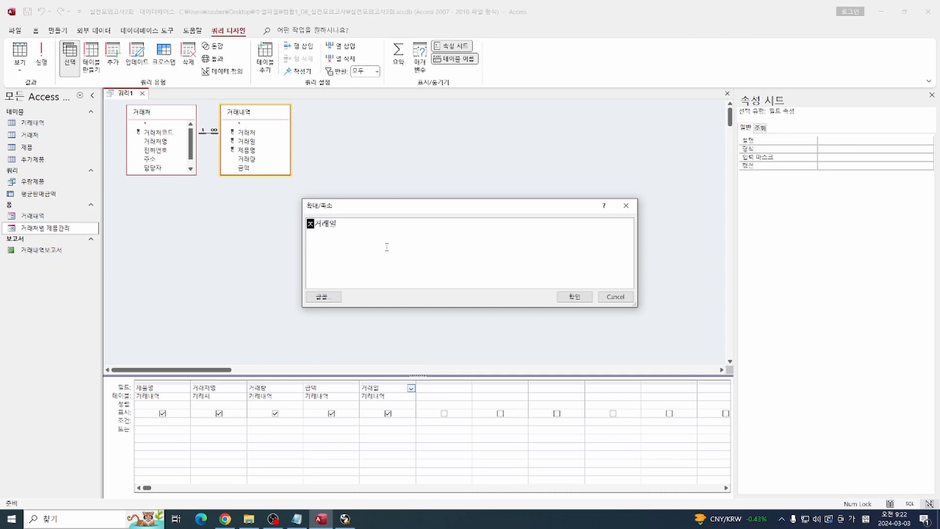
{"action": "key", "text": "BackSpace"}
{"action": "key", "text": "Hangul"}
{"action": "type", "text": "weekday(["}
{"action": "key", "text": "End"}
{"action": "type", "text": "]"}
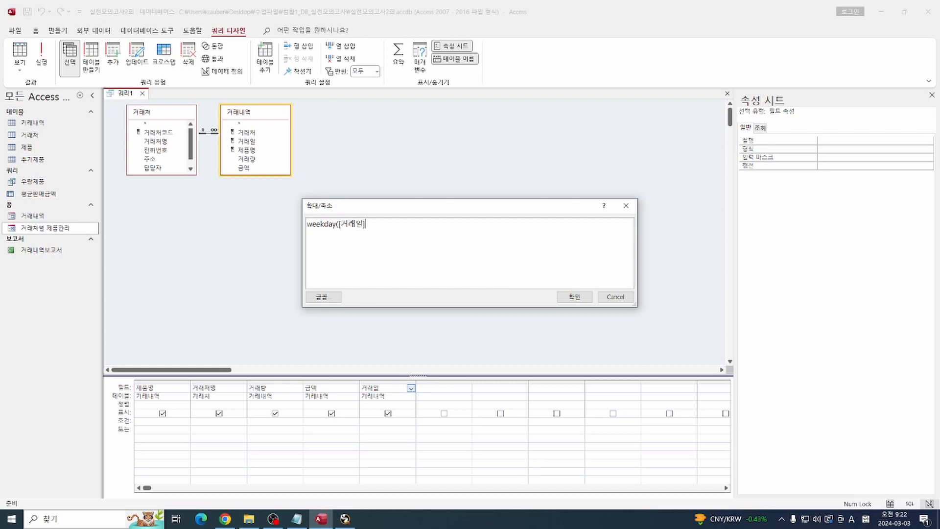
{"action": "type", "text": ",2)"}
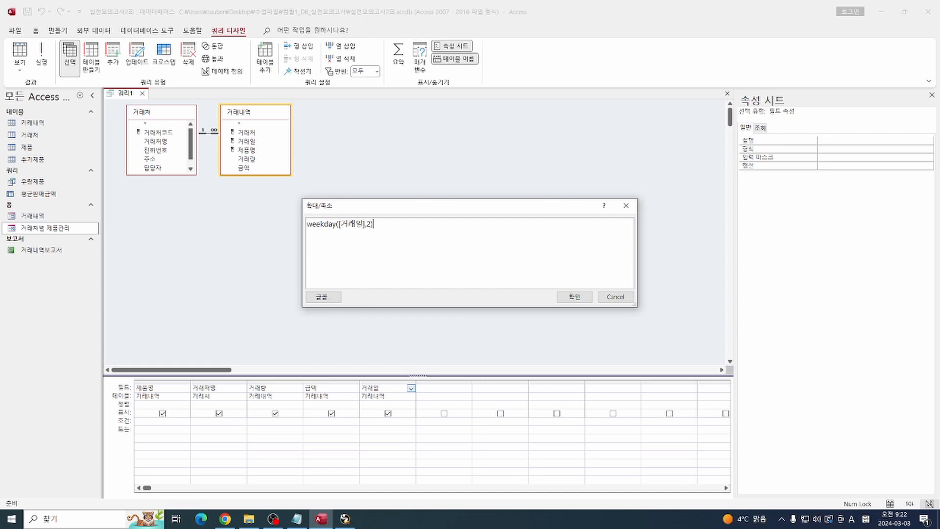
{"action": "left_click", "coordinate": [574, 296]}
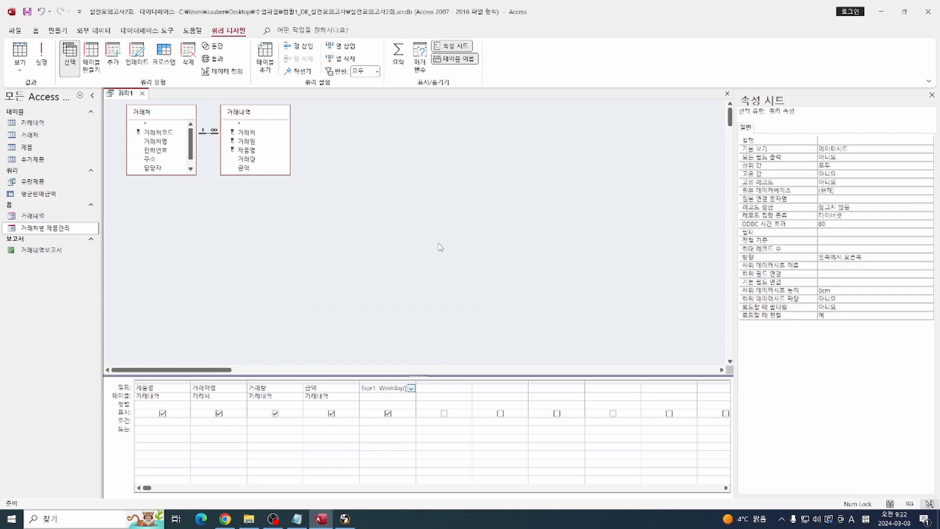
- Run the query to check the weekday numbers in the datasheet, and return to Design view
{"action": "left_click", "coordinate": [40, 55]}
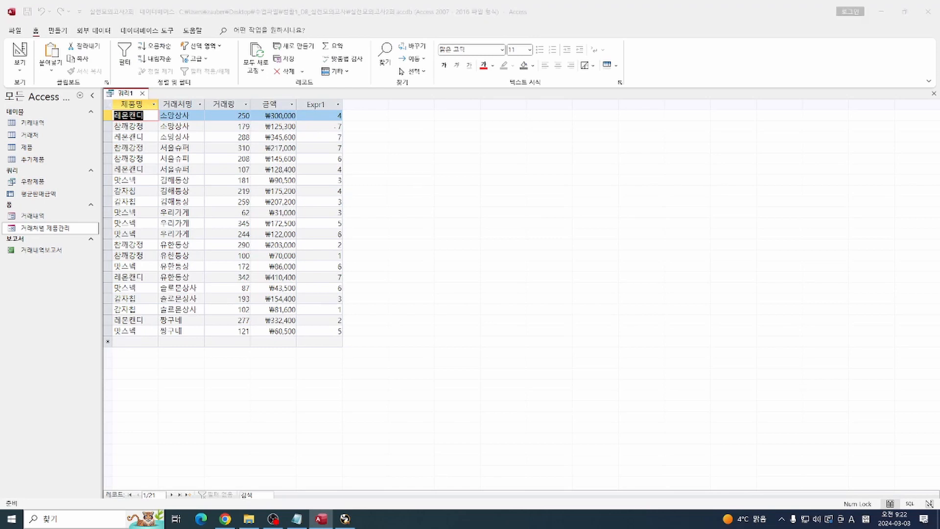
{"action": "left_click_drag", "start_coordinate": [329, 123], "coordinate": [354, 165]}
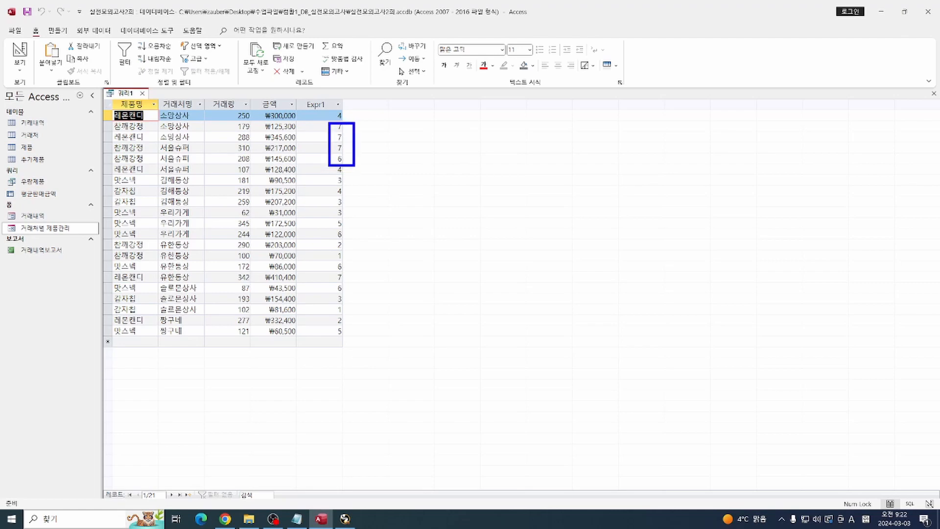
{"action": "key", "text": "Escape"}
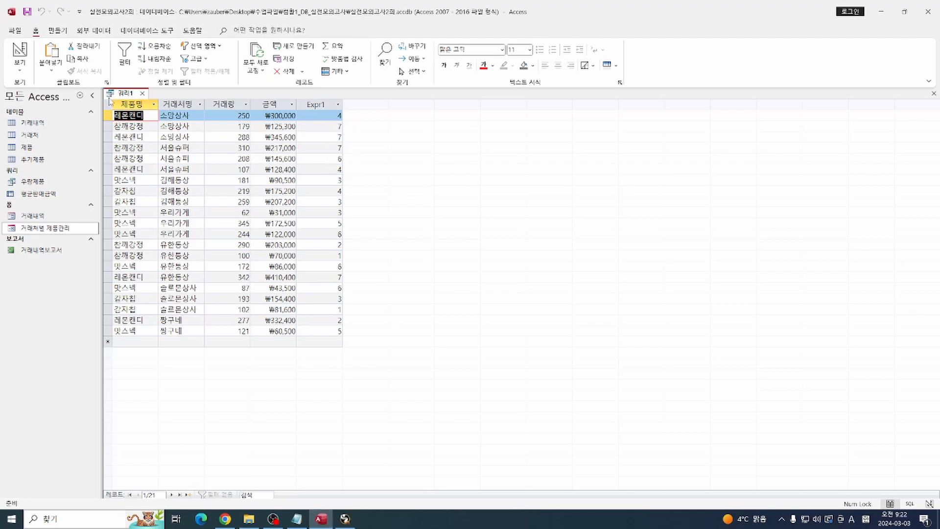
{"action": "left_click", "coordinate": [18, 54]}
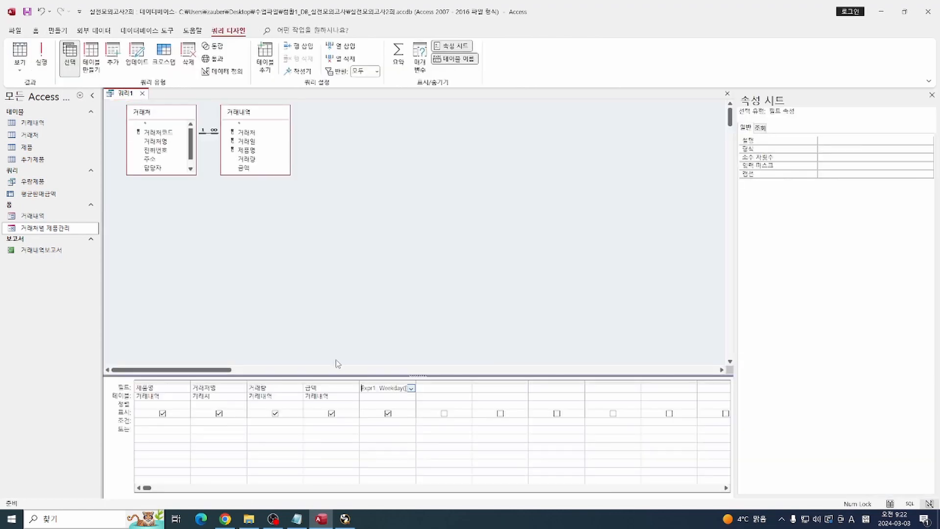
- Set the weekday column's criteria to 6 or 7 and run the query
{"action": "left_click", "coordinate": [377, 422]}
{"action": "type", "text": "6"}
{"action": "key", "text": "Hangul"}
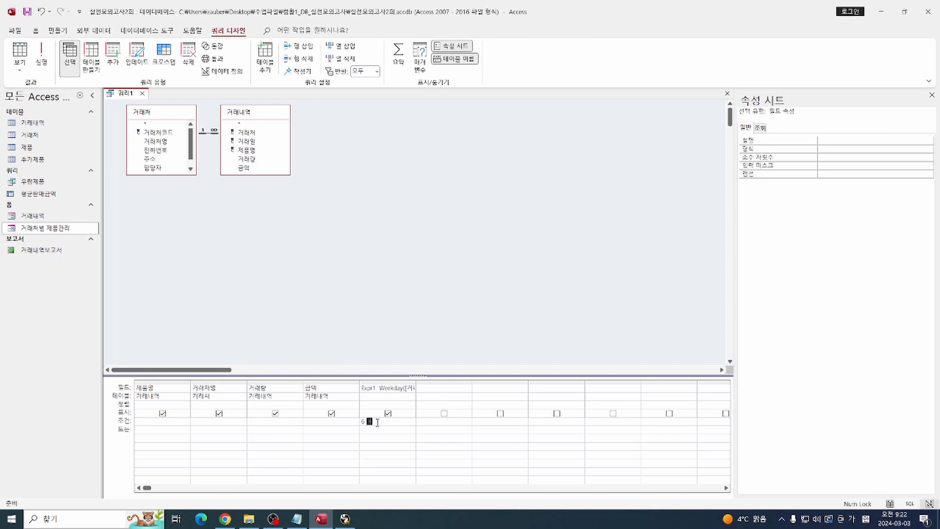
{"action": "key", "text": "Hangul"}
{"action": "type", "text": "or "}
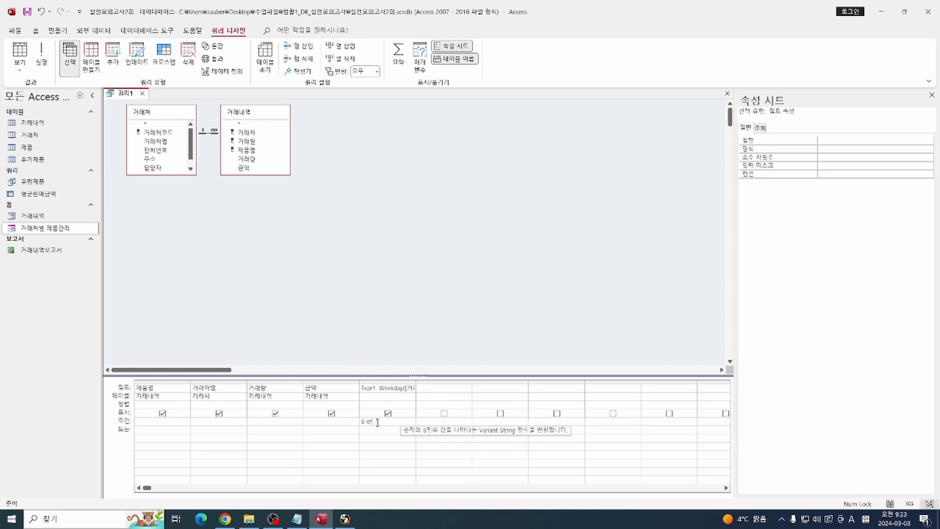
{"action": "type", "text": "7"}
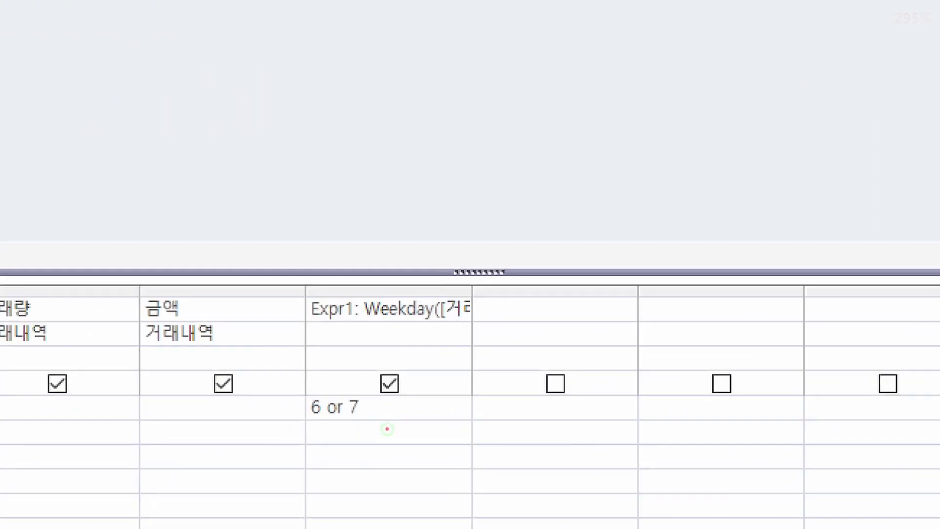
{"action": "key", "text": "Escape"}
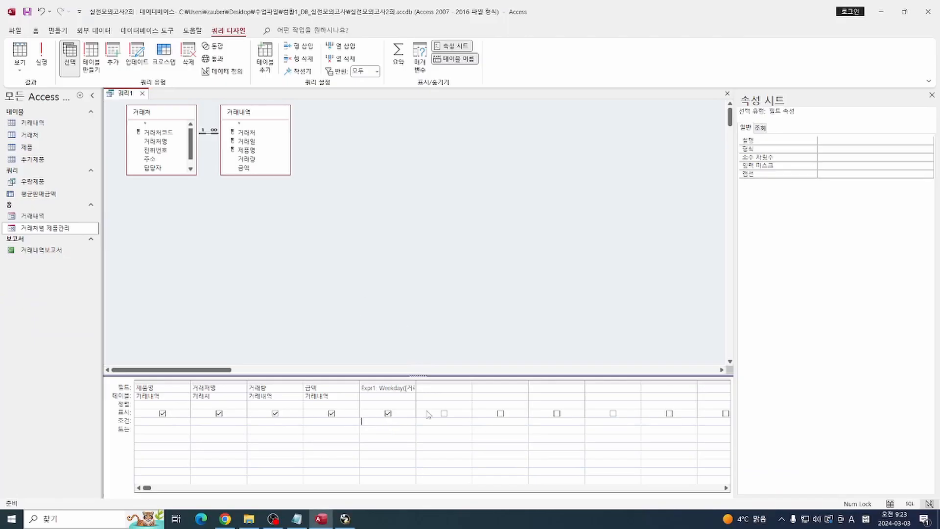
{"action": "type", "text": "6 or "}
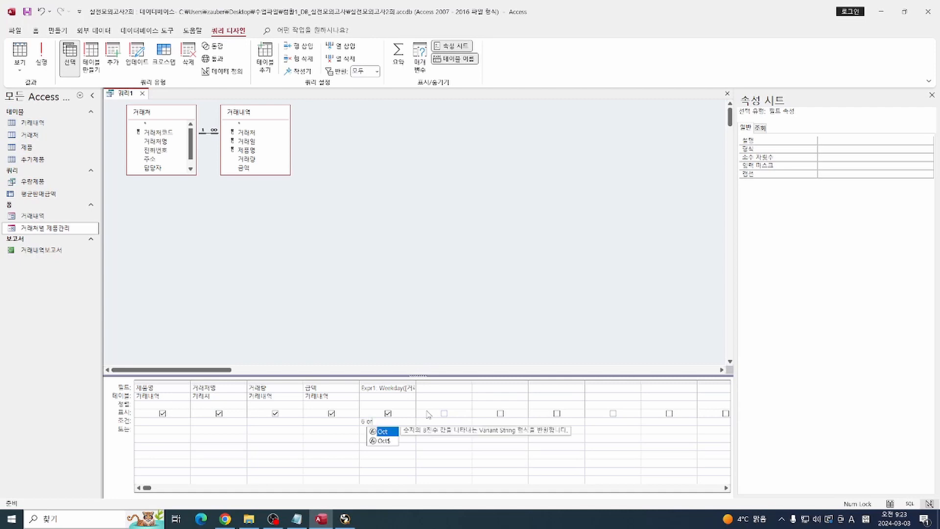
{"action": "type", "text": "7"}
{"action": "key", "text": "Tab"}
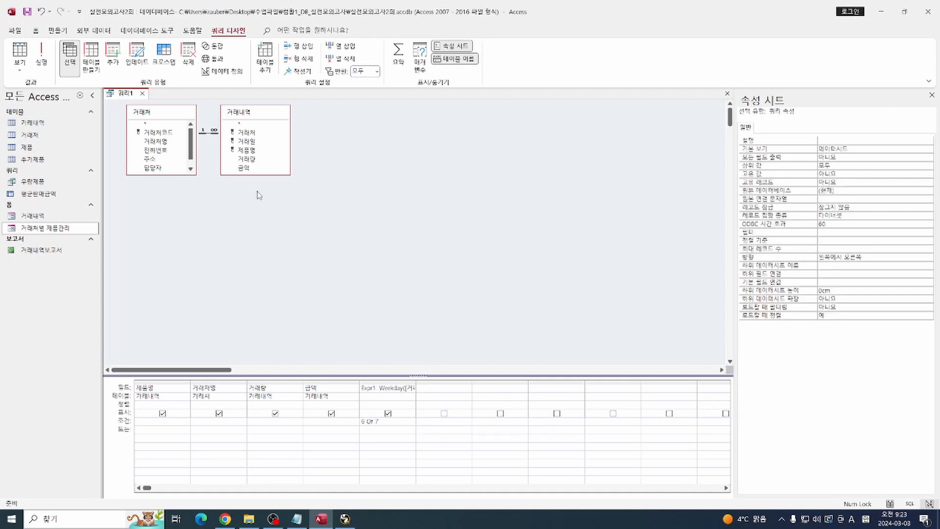
{"action": "left_click", "coordinate": [44, 58]}
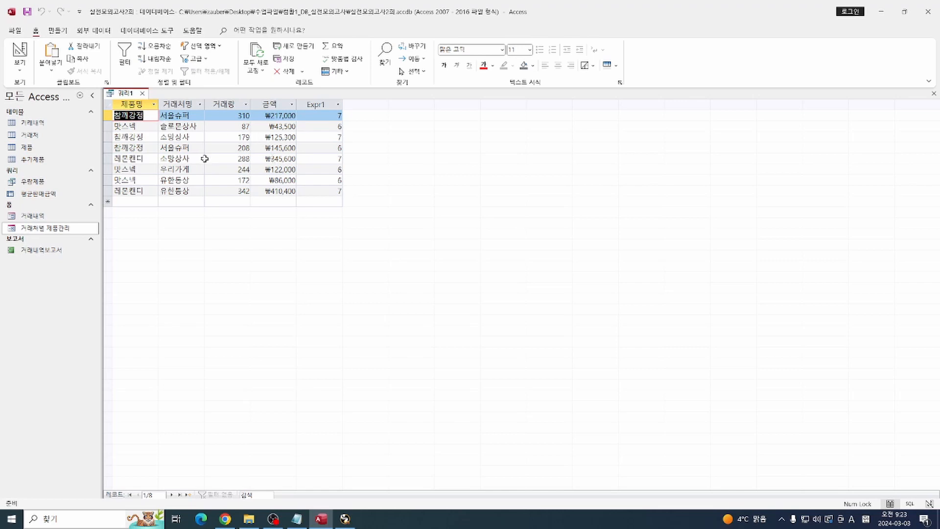
- Sort the query by 거래량 in ascending order (오름차순) and view the result as a datasheet
{"action": "key", "text": "alt+Tab"}
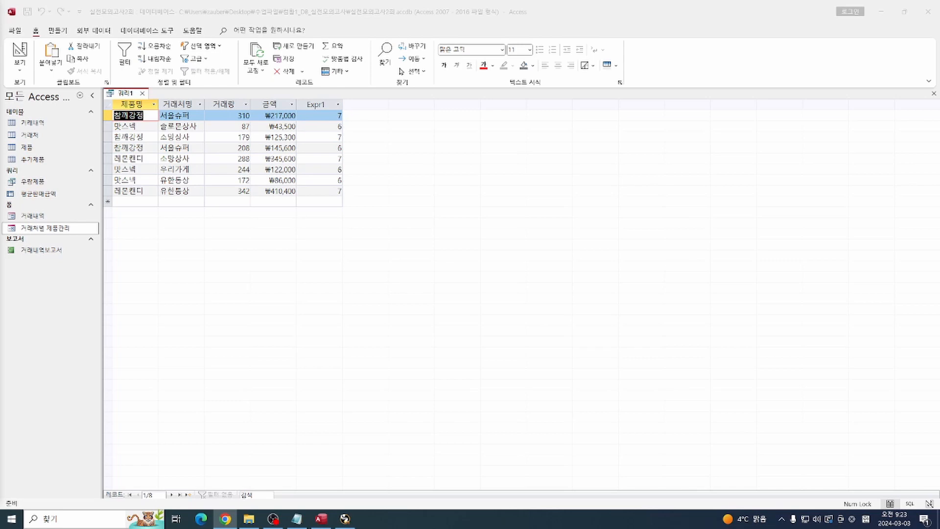
{"action": "left_click", "coordinate": [18, 51]}
{"action": "left_click", "coordinate": [276, 403]}
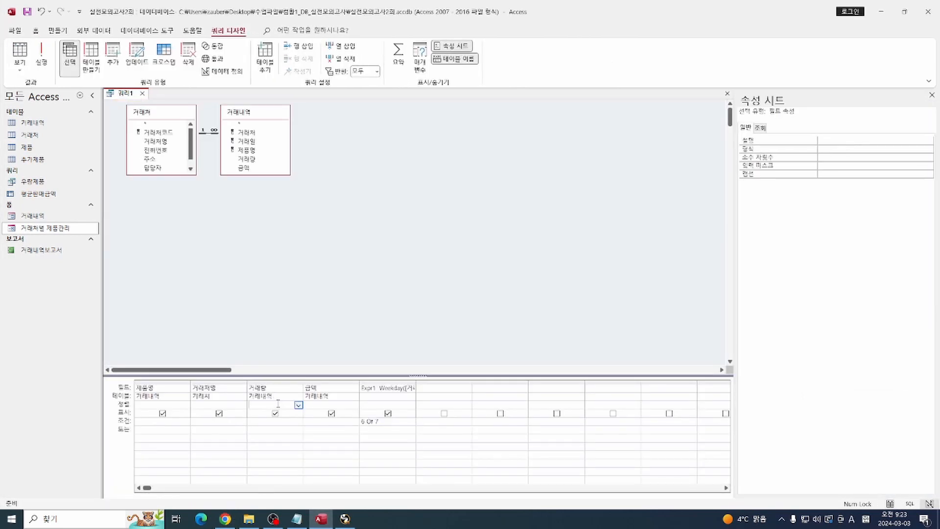
{"action": "left_click", "coordinate": [298, 406]}
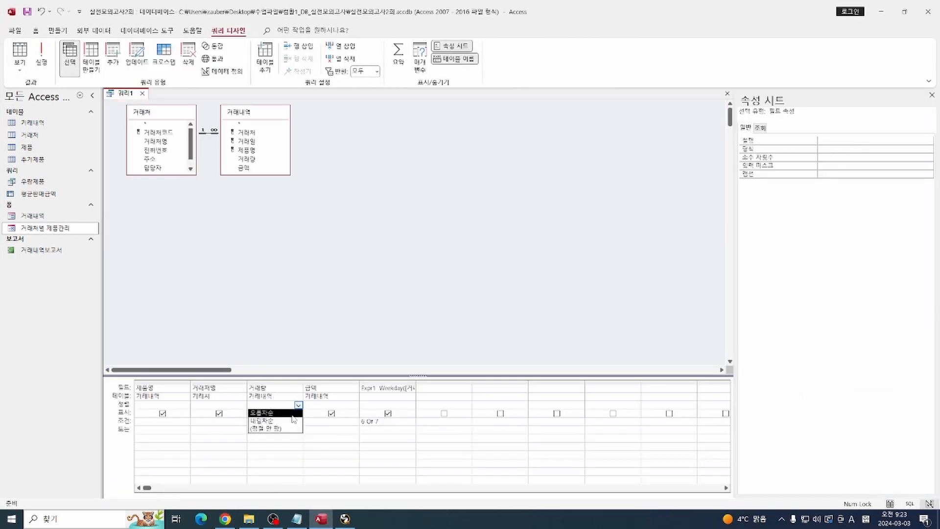
{"action": "left_click", "coordinate": [275, 413]}
{"action": "left_click", "coordinate": [20, 52]}
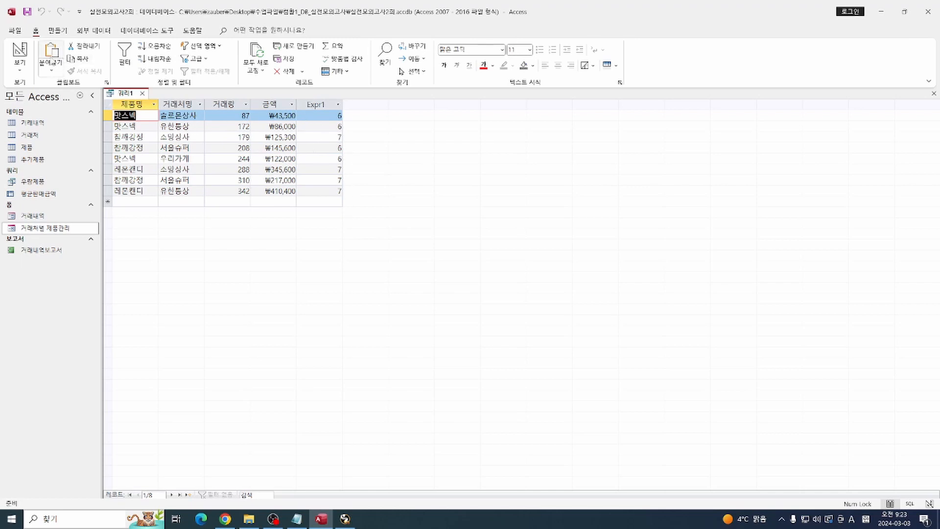
- Replace the weekday column's criteria with >=6 and view the result as a datasheet
{"action": "left_click", "coordinate": [19, 54]}
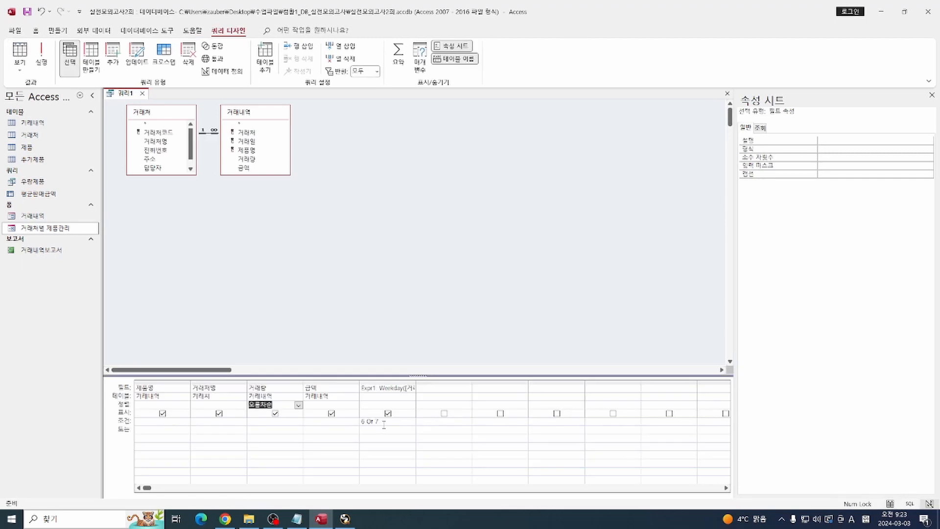
{"action": "left_click", "coordinate": [362, 422]}
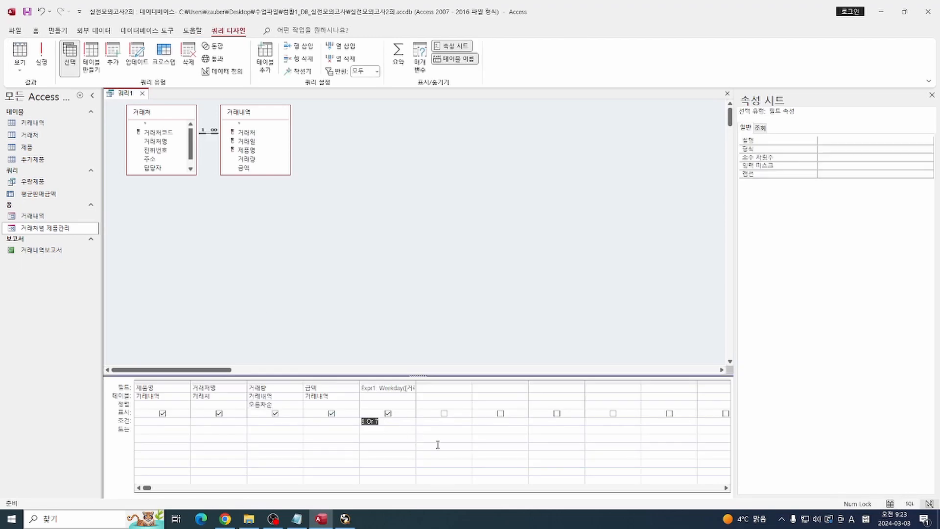
{"action": "type", "text": ">=6"}
{"action": "left_click", "coordinate": [356, 177]}
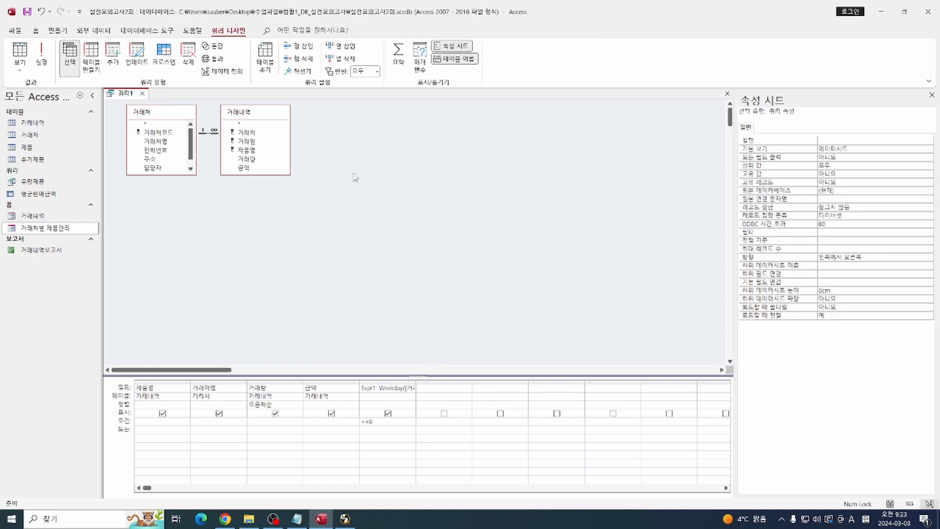
{"action": "left_click", "coordinate": [20, 52]}
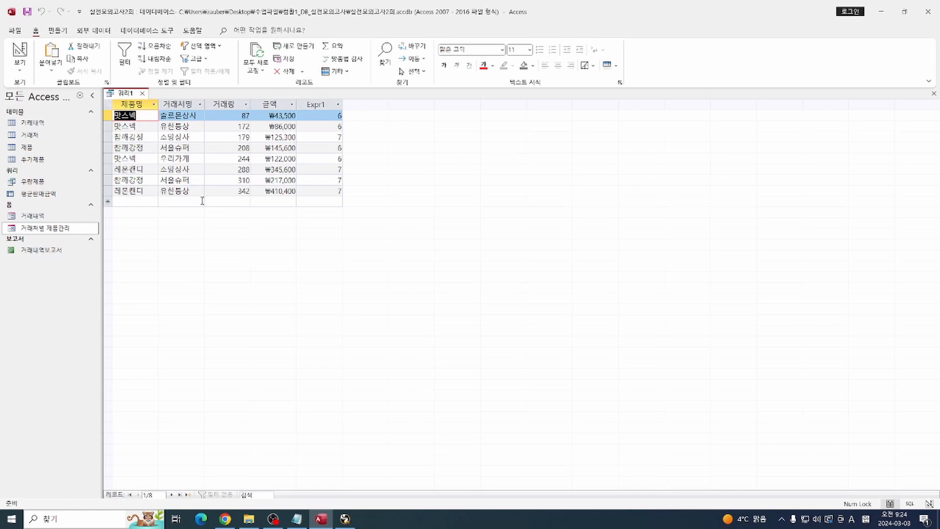
- Hide the weekday column from the query output and view the result as a datasheet
{"action": "left_click", "coordinate": [20, 70]}
{"action": "left_click", "coordinate": [48, 130]}
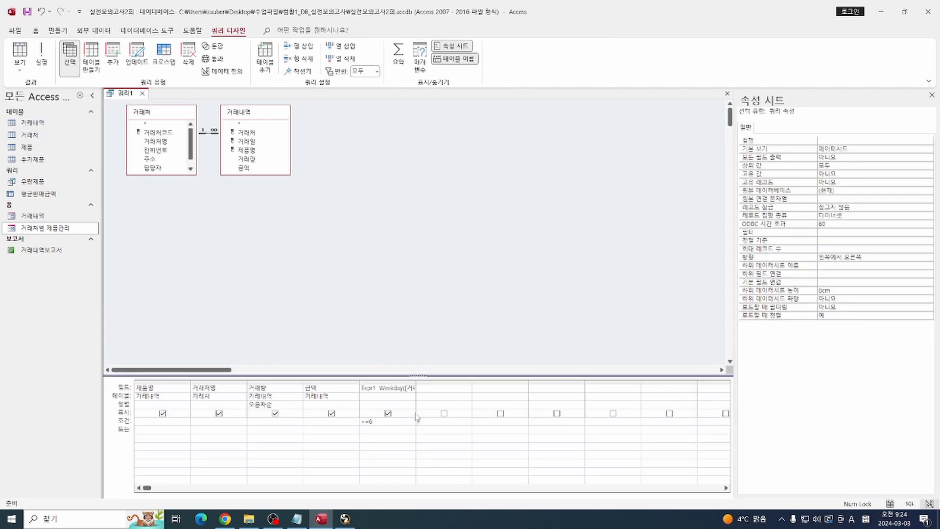
{"action": "left_click", "coordinate": [387, 414]}
{"action": "left_click", "coordinate": [24, 52]}
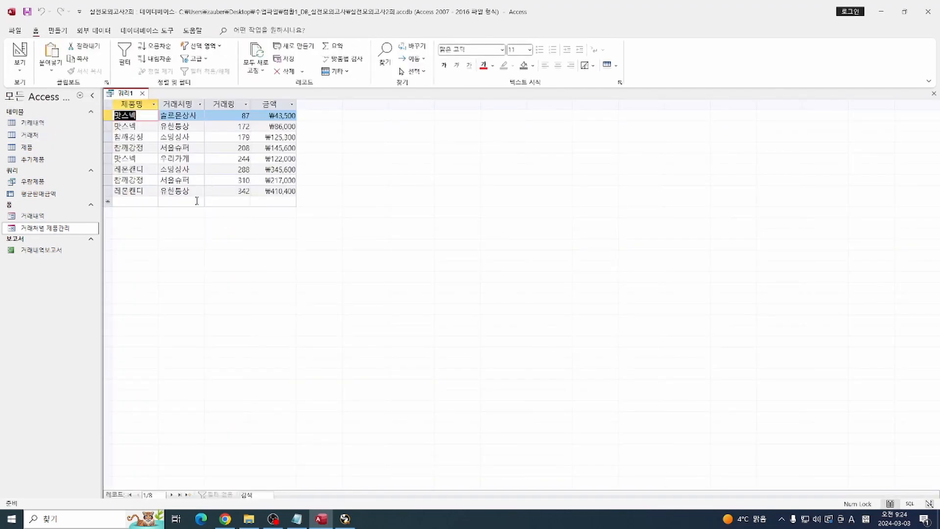
- Save the query under the name 주말거래량
{"action": "left_click", "coordinate": [27, 11]}
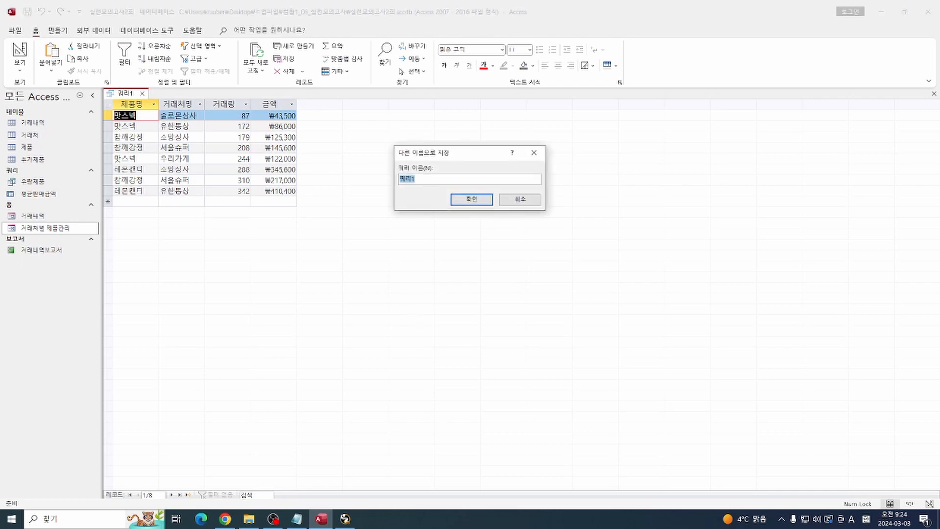
{"action": "key", "text": "End"}
{"action": "key", "text": "BackSpace"}
{"action": "key", "text": "BackSpace"}
{"action": "key", "text": "BackSpace"}
{"action": "key", "text": "Hangul"}
{"action": "type", "text": "주말거래량"}
{"action": "key", "text": "Return"}
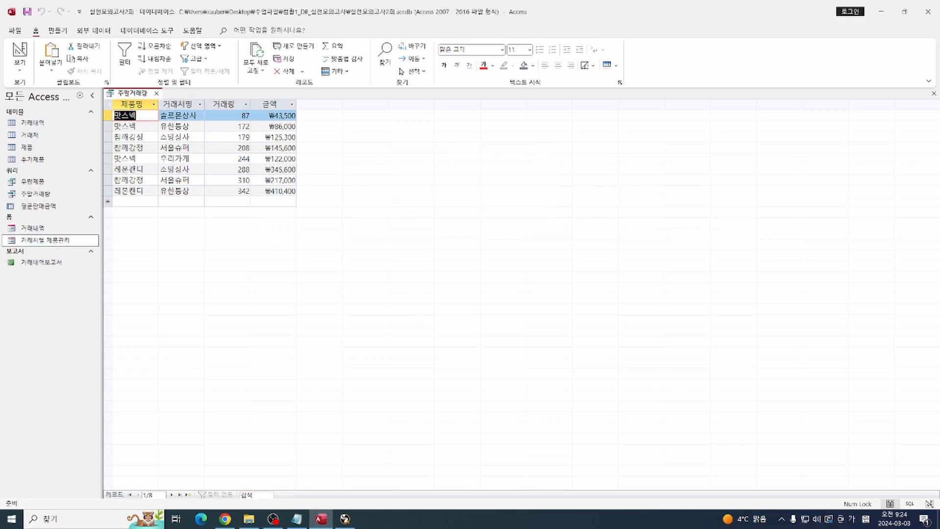
- Close the 주말거래량 query and start a new query design containing the 거래처 and 거래내역 tables
{"action": "key", "text": "alt+Tab"}
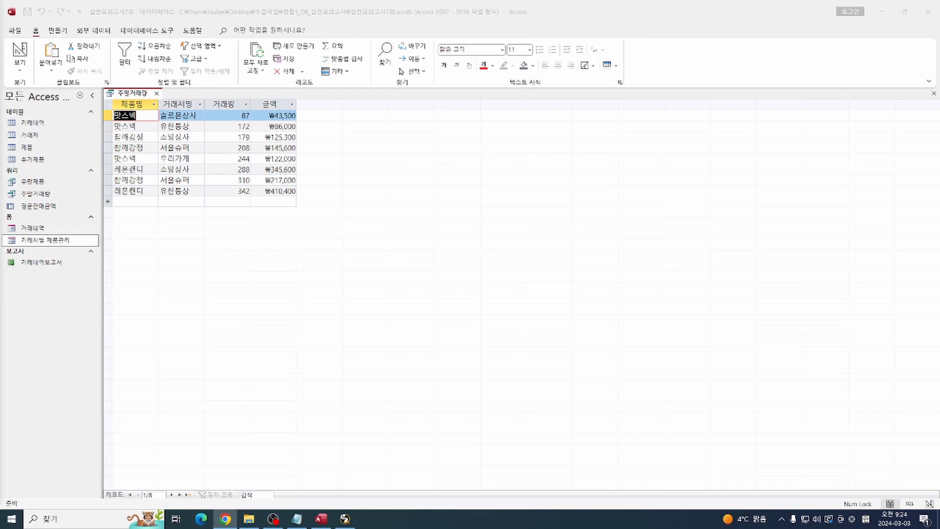
{"action": "left_click", "coordinate": [156, 93]}
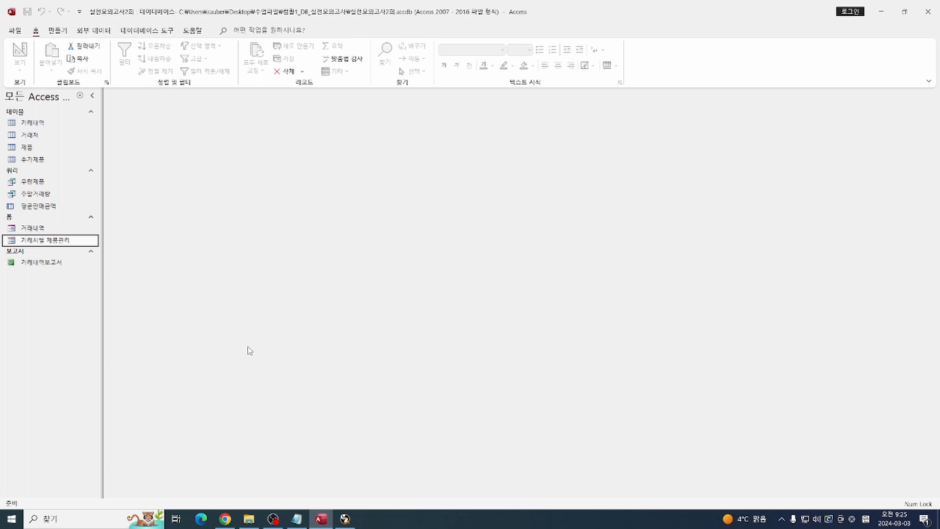
{"action": "left_click", "coordinate": [59, 31]}
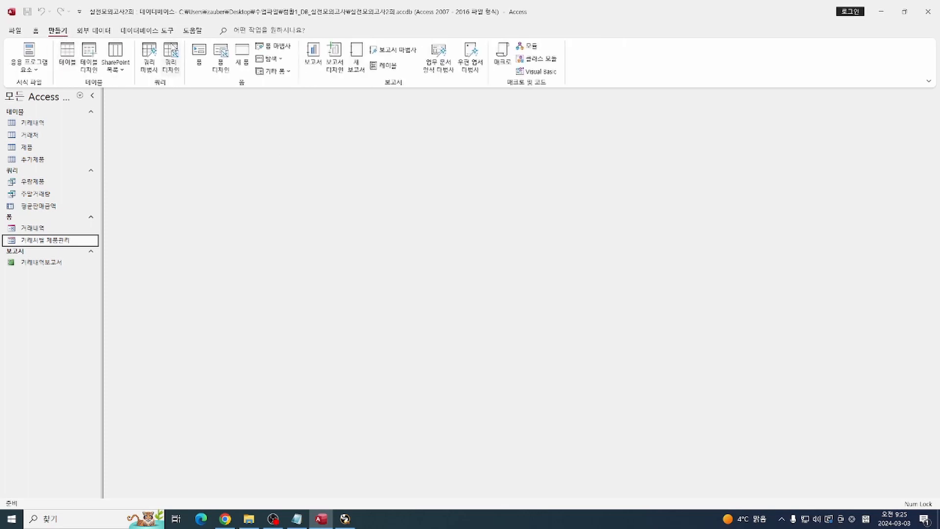
{"action": "left_click", "coordinate": [171, 55]}
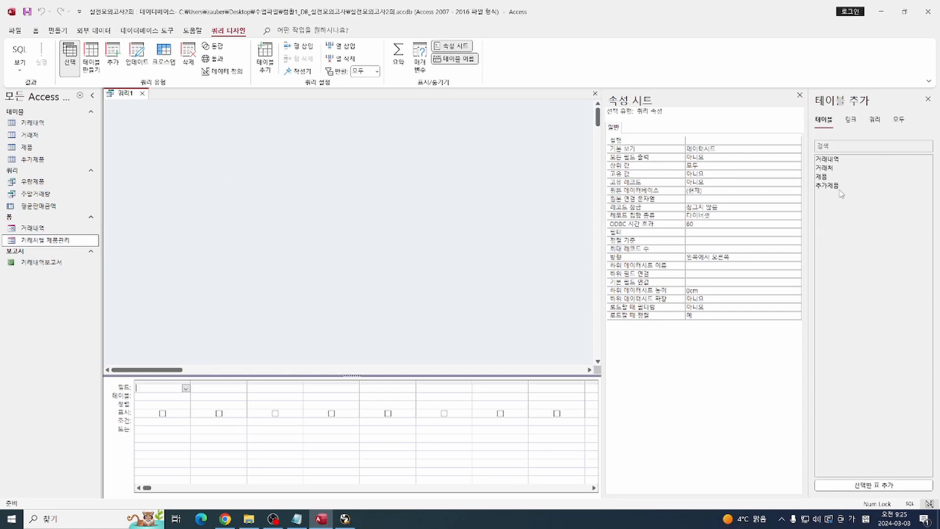
{"action": "double_click", "coordinate": [827, 168]}
{"action": "double_click", "coordinate": [828, 159]}
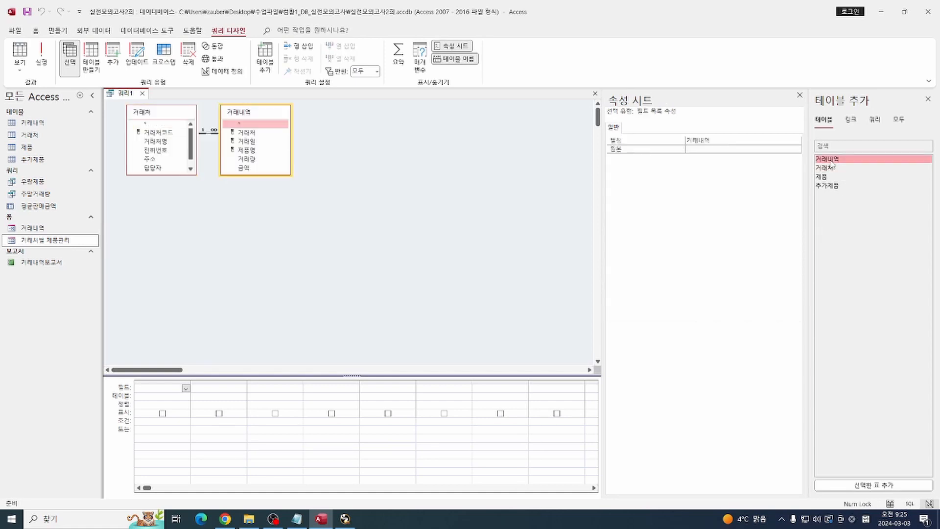
{"action": "left_click", "coordinate": [927, 98]}
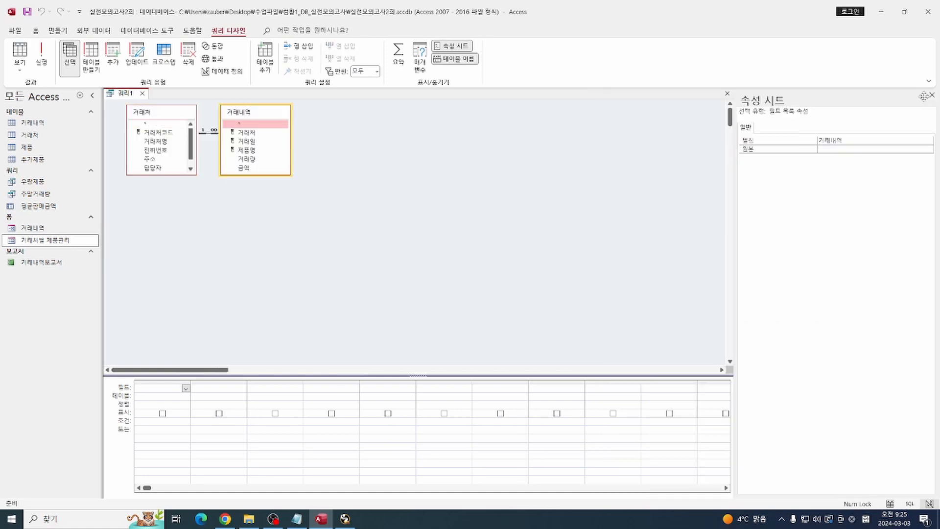
{"action": "left_click", "coordinate": [394, 238]}
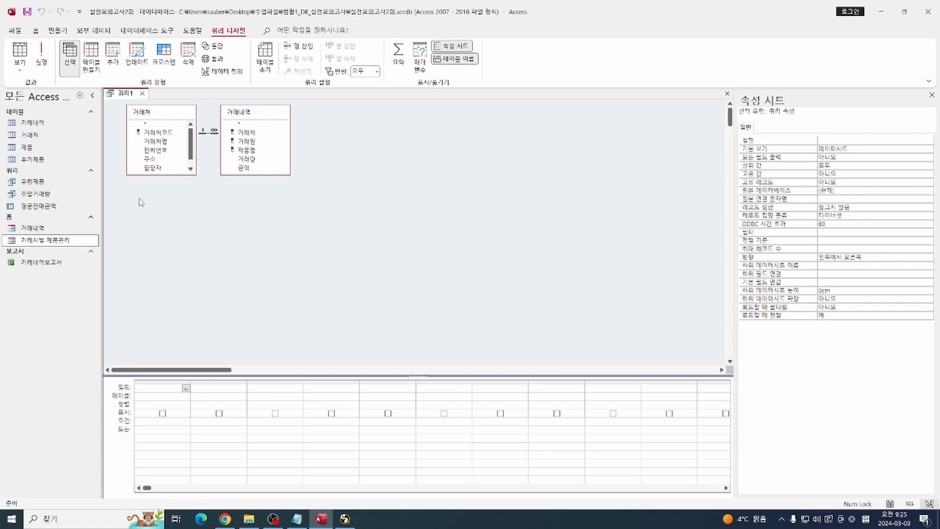
- Add 거래처명 from 거래처 and 제품명, 거래량 and 금액 from 거래내역 to the query, and view the result as a datasheet
{"action": "double_click", "coordinate": [154, 142]}
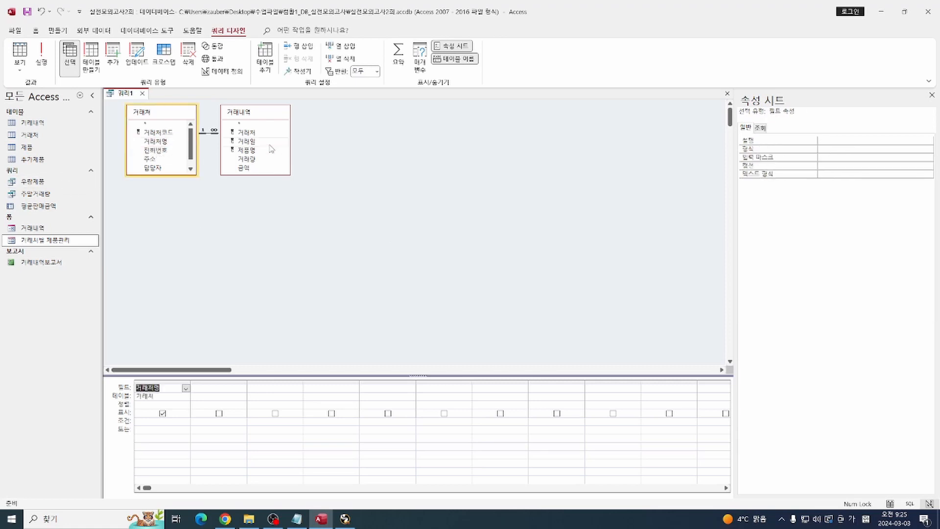
{"action": "double_click", "coordinate": [258, 150]}
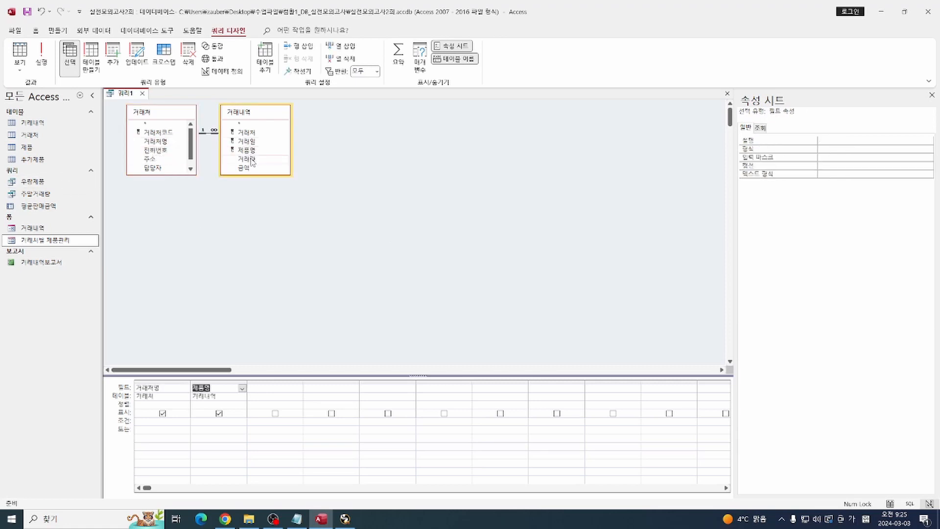
{"action": "double_click", "coordinate": [249, 159]}
{"action": "double_click", "coordinate": [245, 168]}
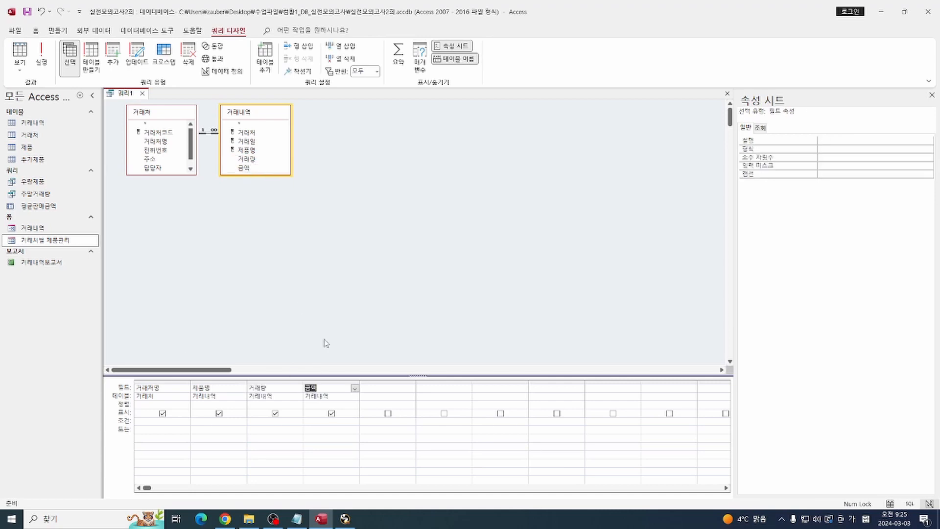
{"action": "left_click", "coordinate": [20, 52]}
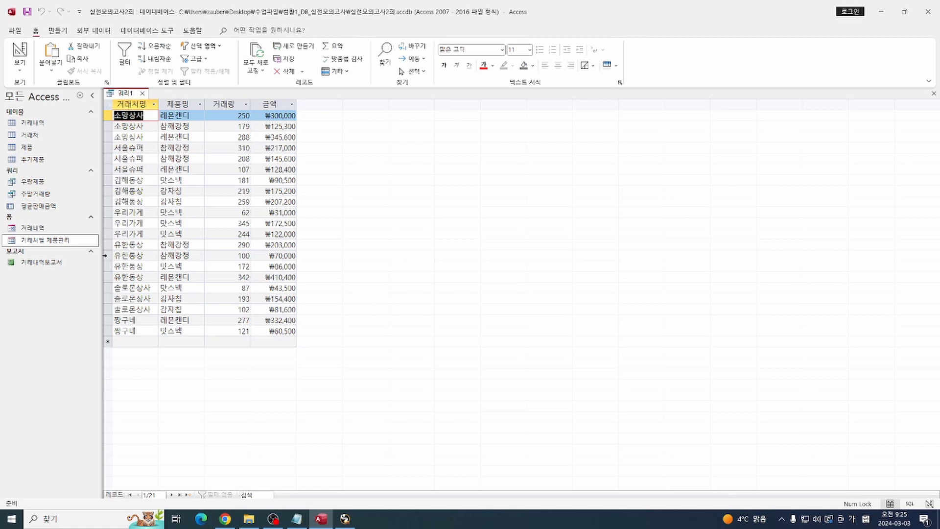
{"action": "left_click", "coordinate": [106, 256]}
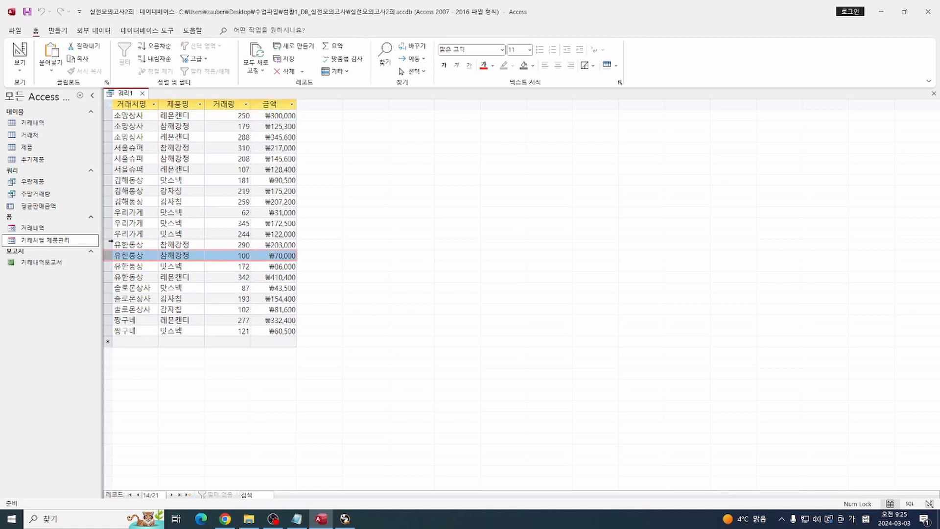
{"action": "left_click", "coordinate": [107, 243]}
- Add the 담당자 field from 거래처 to the query and view the result as a datasheet
{"action": "left_click", "coordinate": [20, 51]}
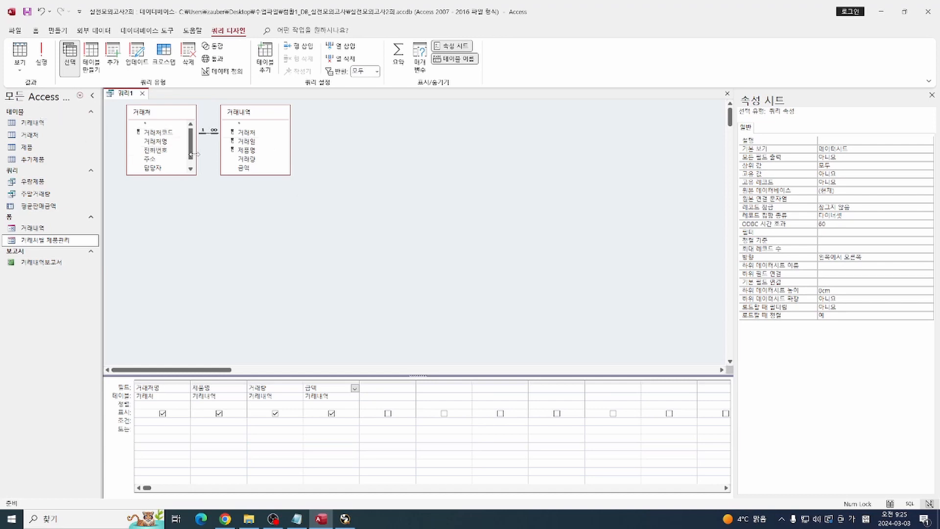
{"action": "double_click", "coordinate": [155, 168]}
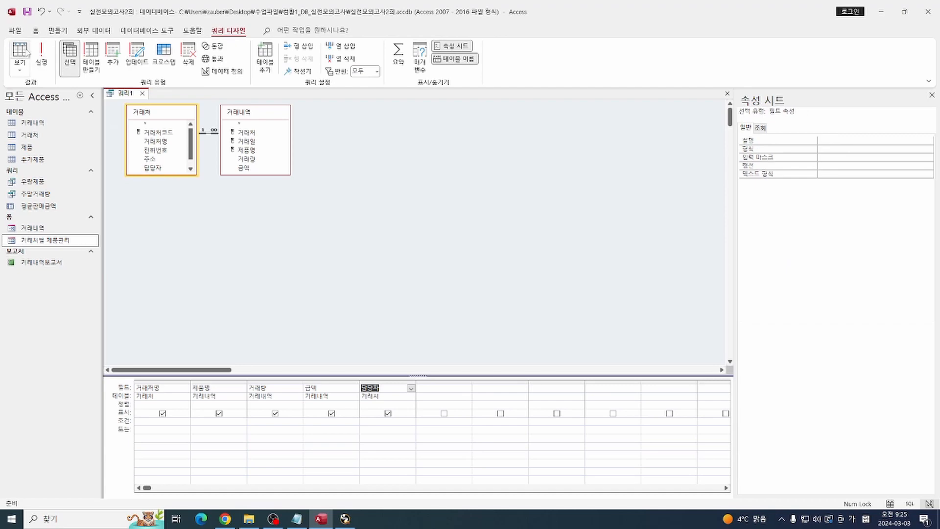
{"action": "left_click", "coordinate": [25, 52]}
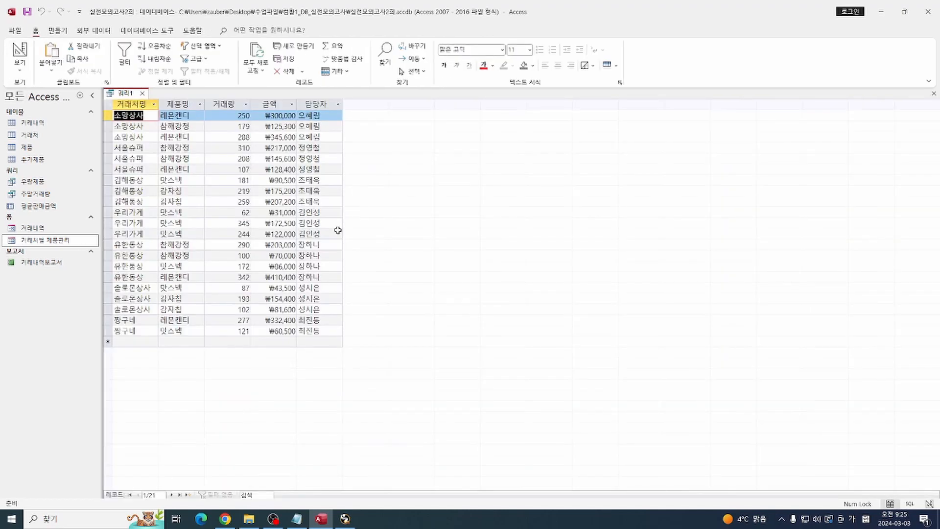
- Set the 담당자 column's criteria to the parameter prompt [담당자를 입력하세요]
{"action": "left_click", "coordinate": [20, 52]}
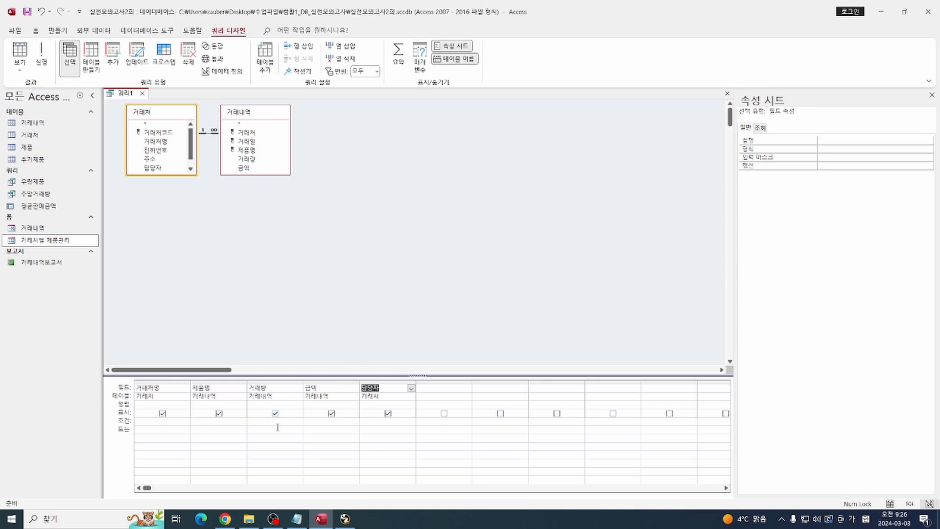
{"action": "left_click", "coordinate": [374, 422]}
{"action": "right_click", "coordinate": [374, 422]}
{"action": "left_click", "coordinate": [394, 406]}
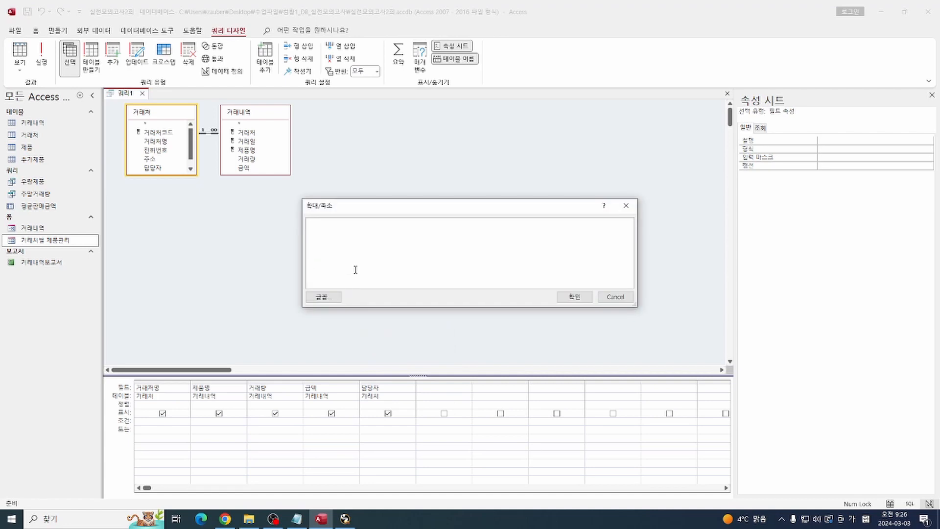
{"action": "type", "text": "[담당자를 입력하세요]"}
{"action": "left_click", "coordinate": [572, 297]}
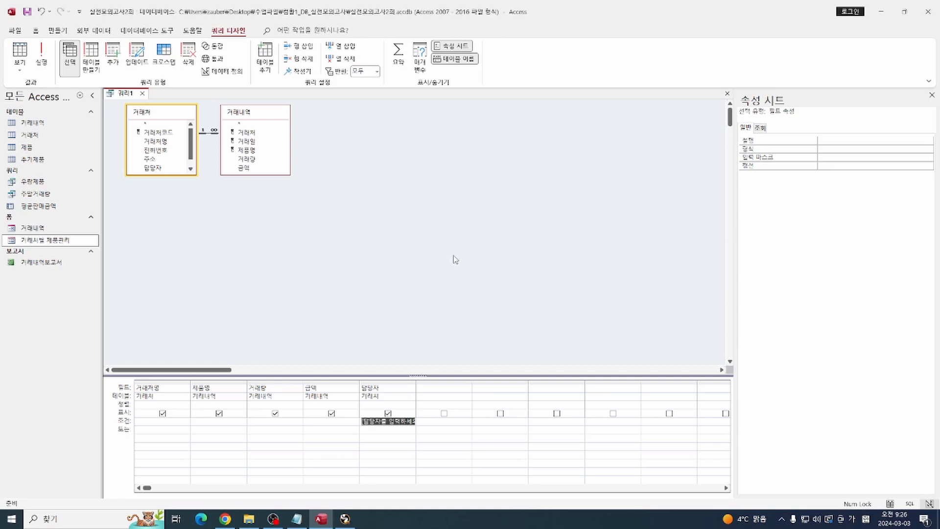
- View the query result as a datasheet, supplying a contact person's name for the parameter
{"action": "left_click", "coordinate": [20, 53]}
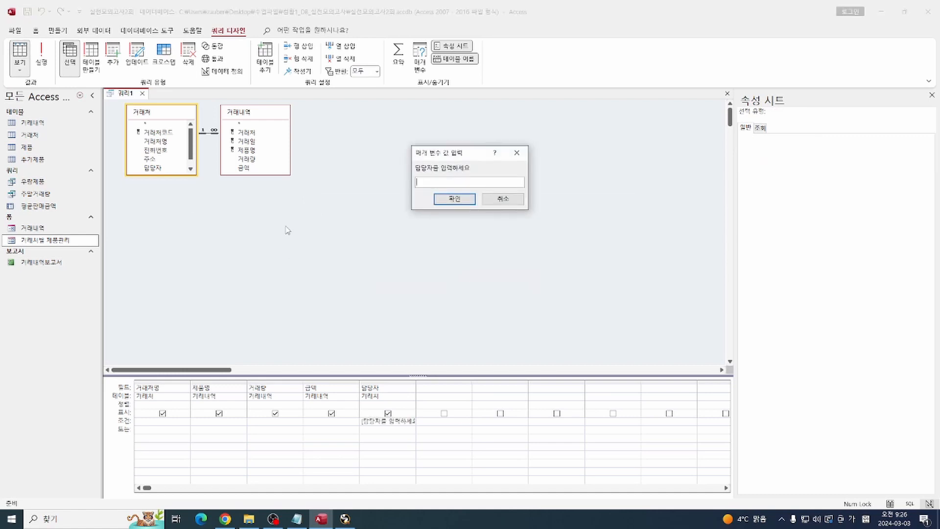
{"action": "type", "text": "장하니"}
{"action": "key", "text": "Return"}
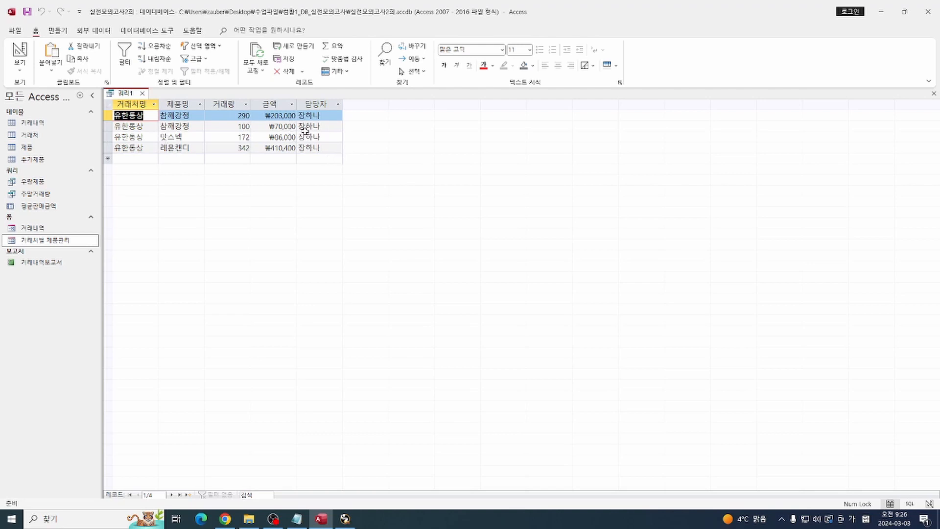
- Hide the 담당자 column from the query output and view the datasheet again for a contact person's name
{"action": "left_click", "coordinate": [21, 51]}
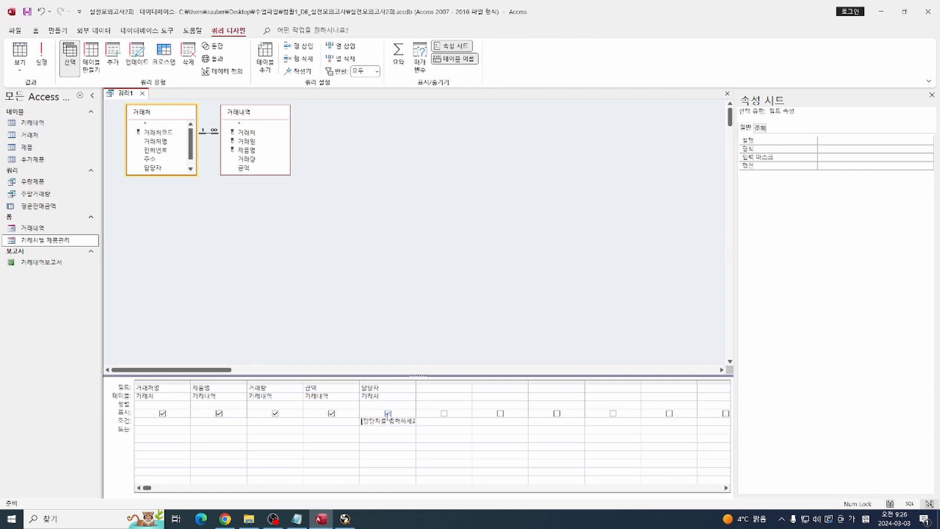
{"action": "left_click", "coordinate": [20, 50]}
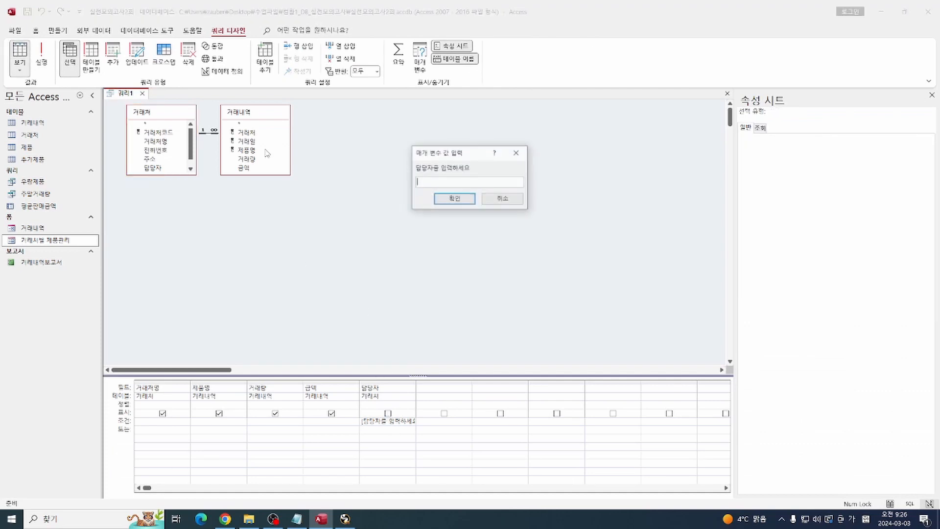
{"action": "type", "text": "김수정"}
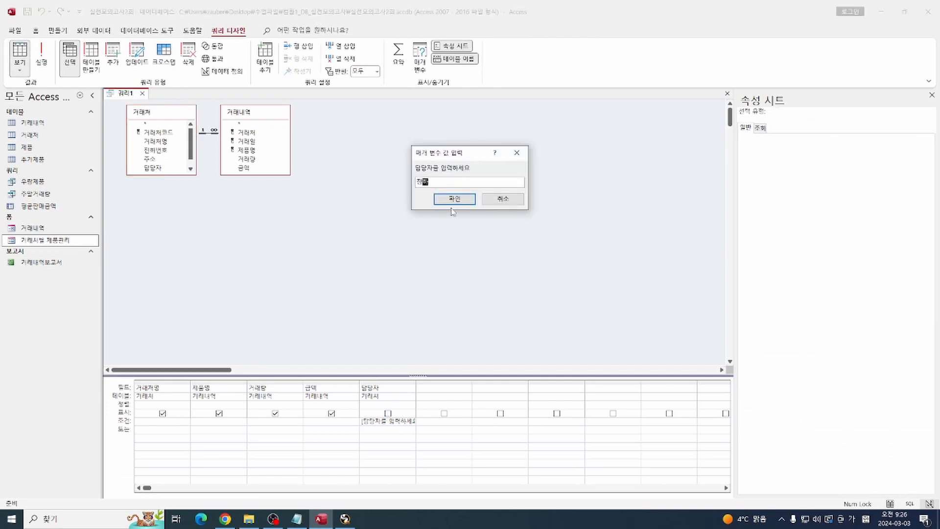
{"action": "key", "text": "Return"}
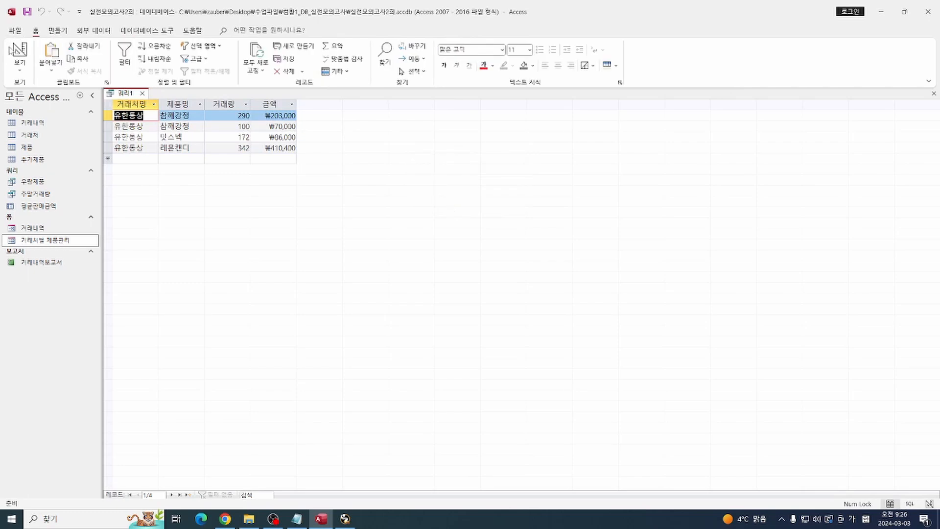
- Turn the query into a make-table query targeting a new table named 거래처별거래량, and save it as 담당자조회
{"action": "left_click", "coordinate": [18, 51]}
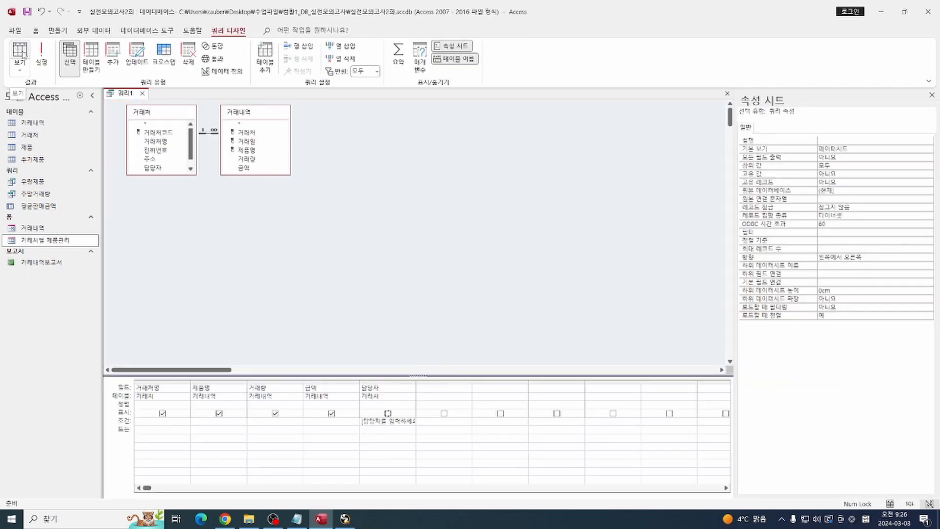
{"action": "left_click", "coordinate": [91, 56]}
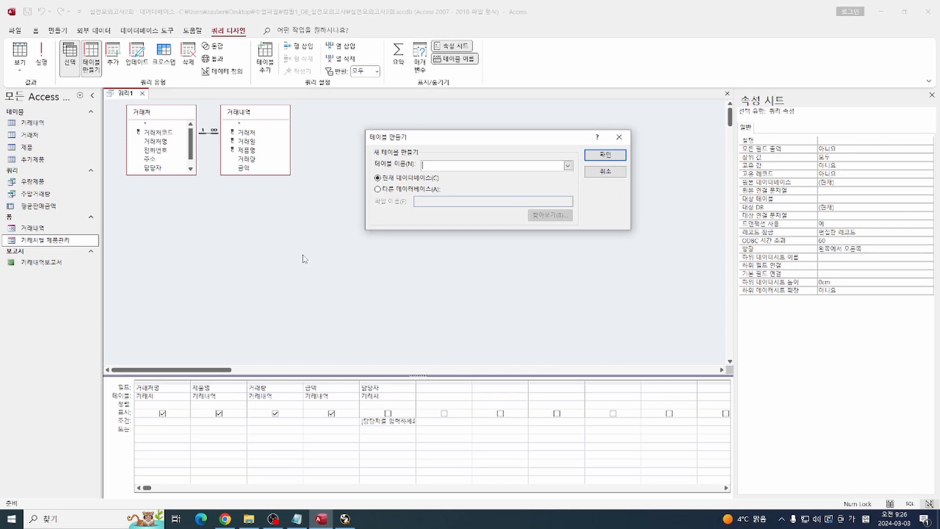
{"action": "type", "text": "거래처별거래량"}
{"action": "left_click", "coordinate": [604, 155]}
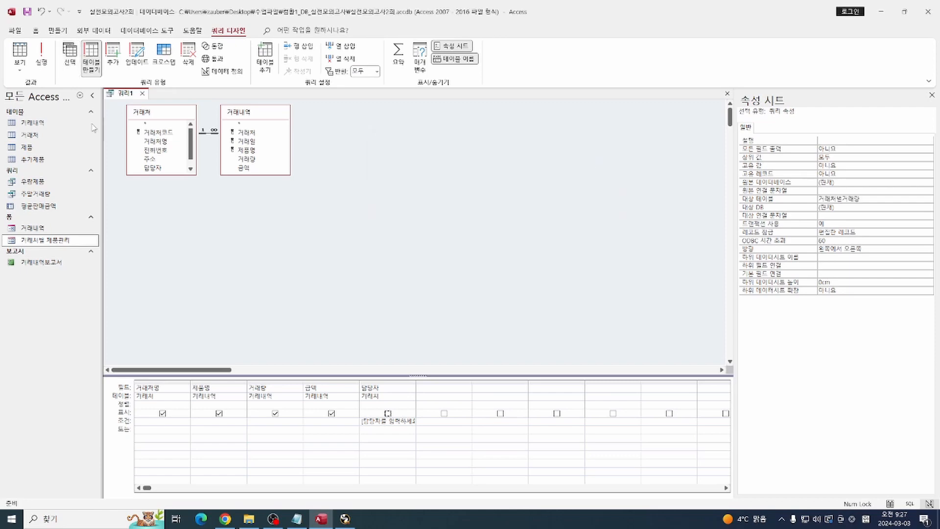
{"action": "left_click", "coordinate": [27, 11]}
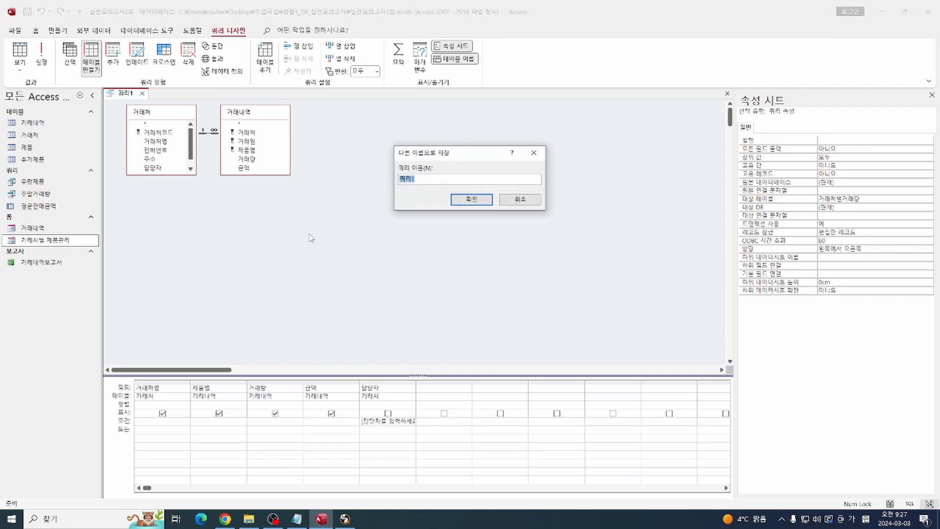
{"action": "type", "text": "담당자조회"}
{"action": "key", "text": "Return"}
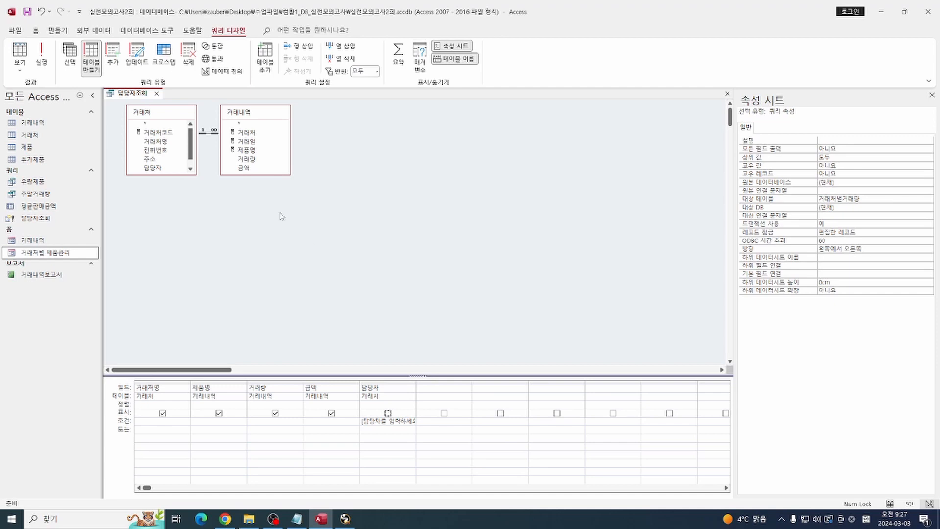
- Run the 담당자조회 query for a contact person's name to generate its table, and open 거래처별거래량 to check the records
{"action": "left_click", "coordinate": [43, 54]}
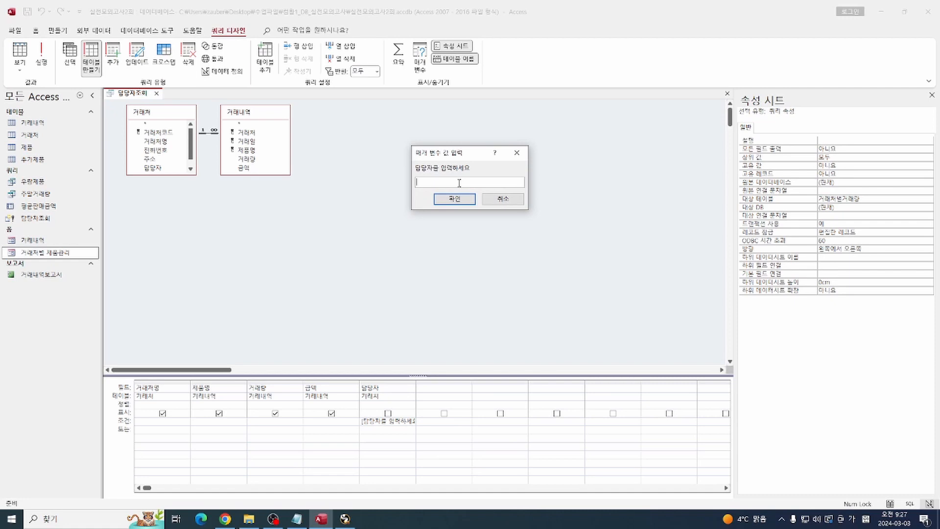
{"action": "type", "text": "장하니"}
{"action": "left_click", "coordinate": [453, 200]}
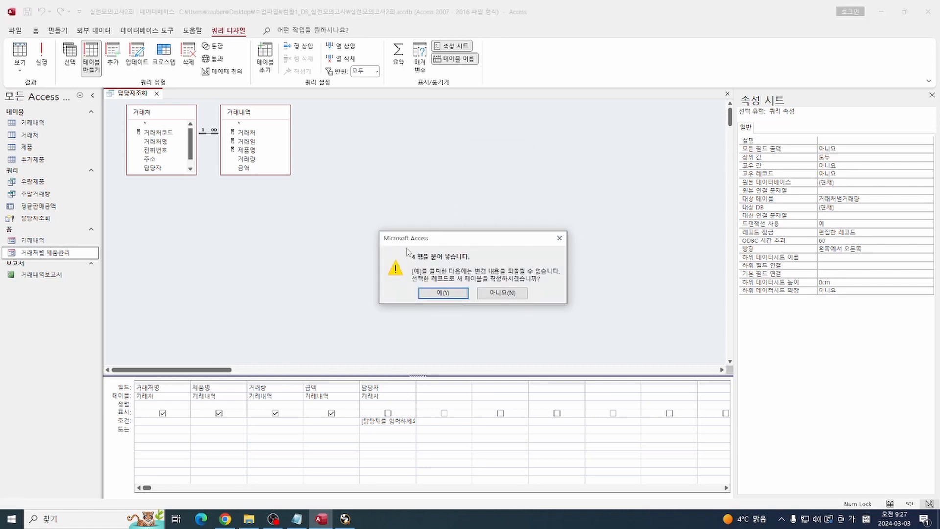
{"action": "left_click", "coordinate": [433, 292]}
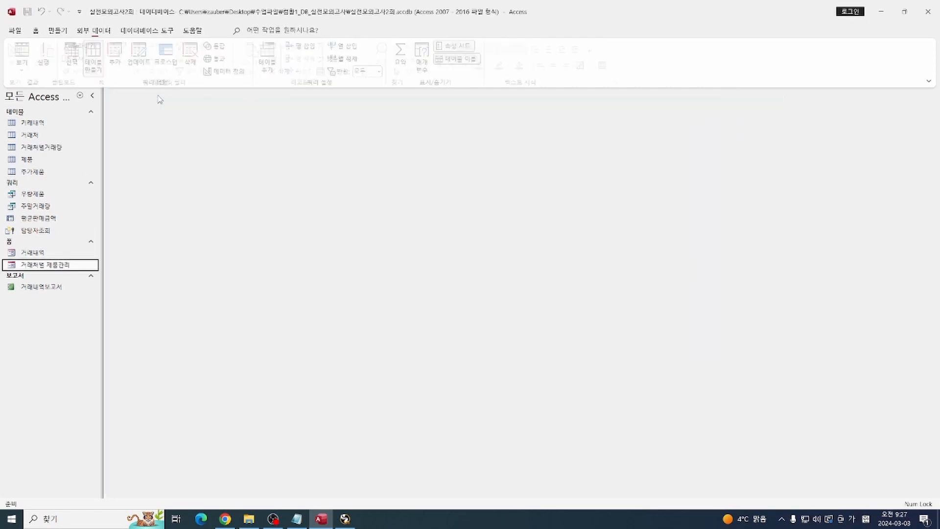
{"action": "left_click", "coordinate": [157, 94]}
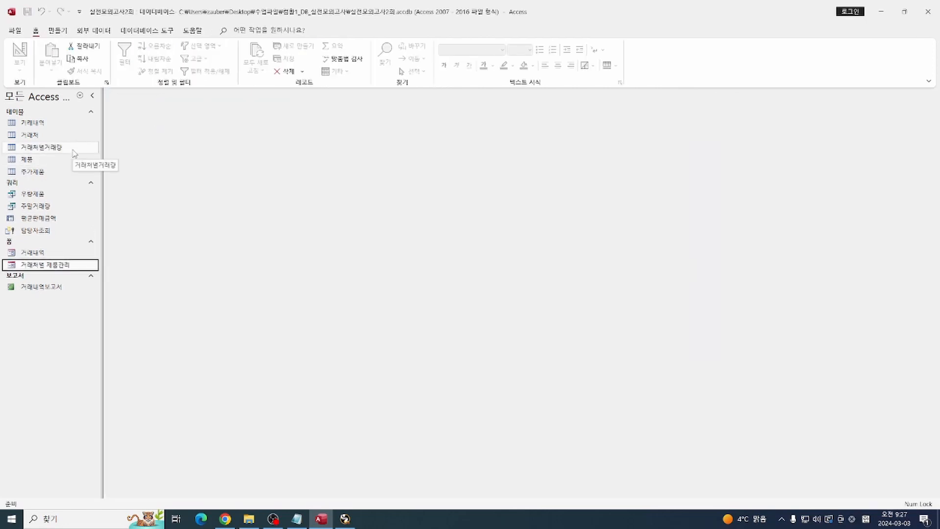
{"action": "double_click", "coordinate": [74, 149]}
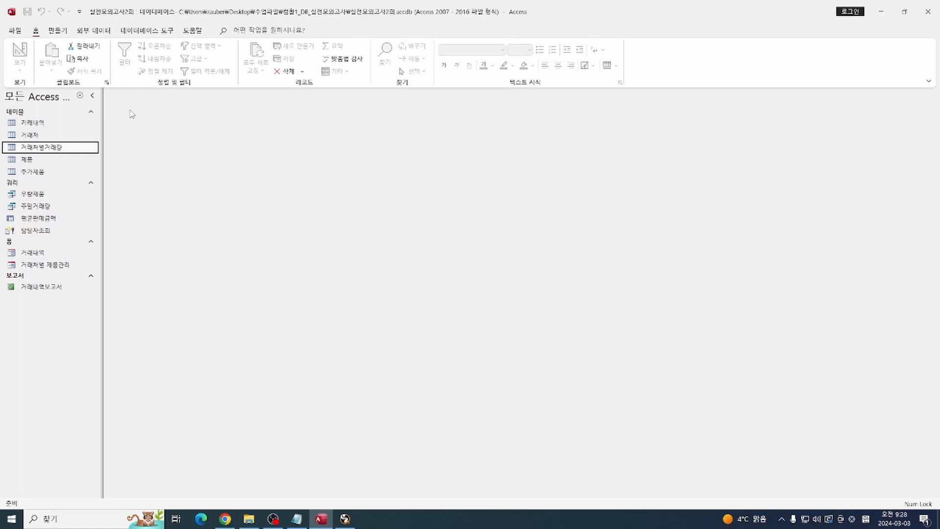
- Create a new query in design view containing the 거래처 and 거래내역 tables
{"action": "left_click", "coordinate": [58, 31]}
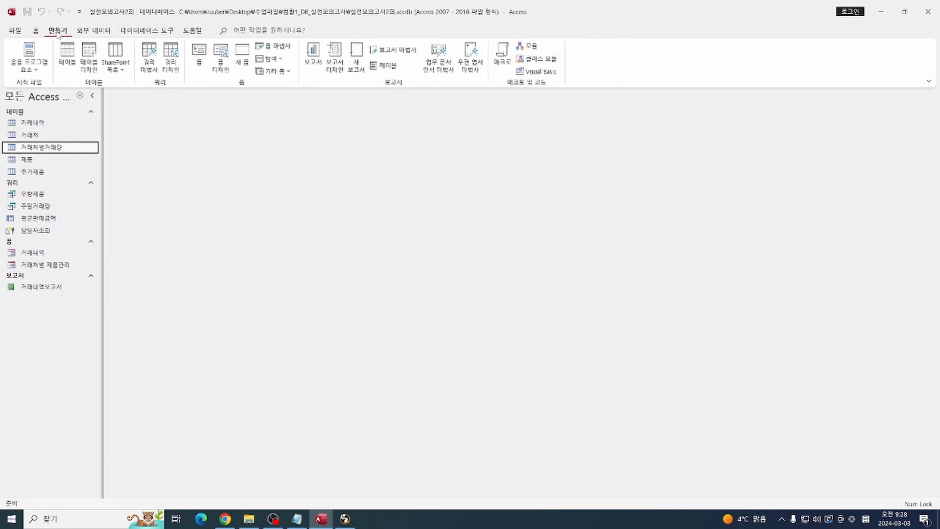
{"action": "left_click", "coordinate": [171, 57]}
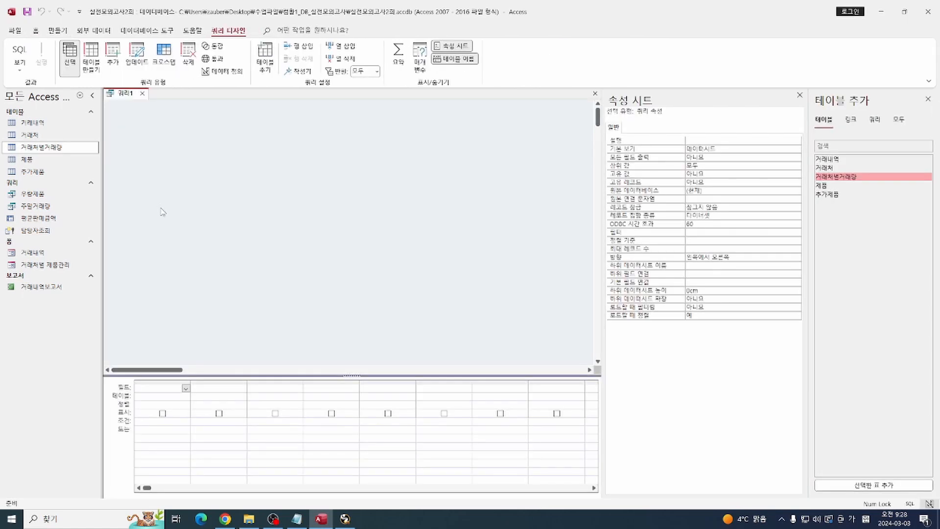
{"action": "double_click", "coordinate": [828, 168]}
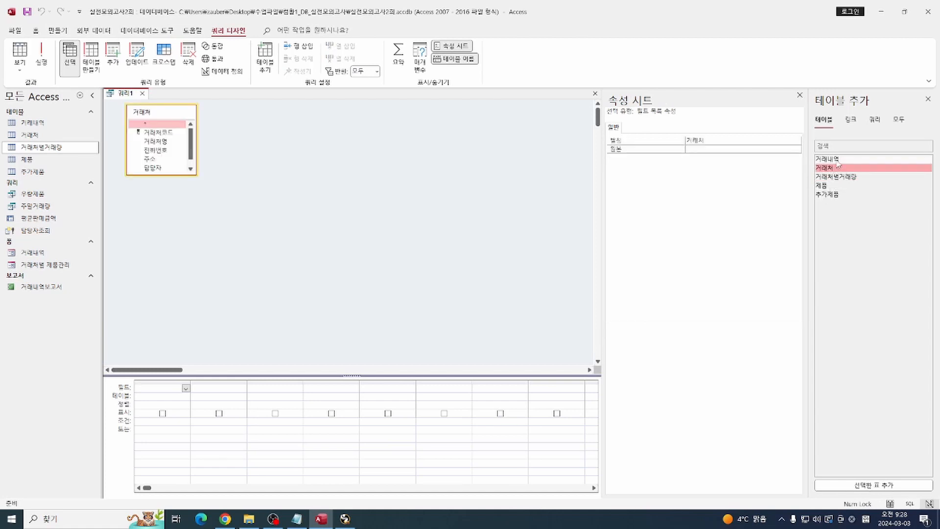
{"action": "double_click", "coordinate": [837, 160]}
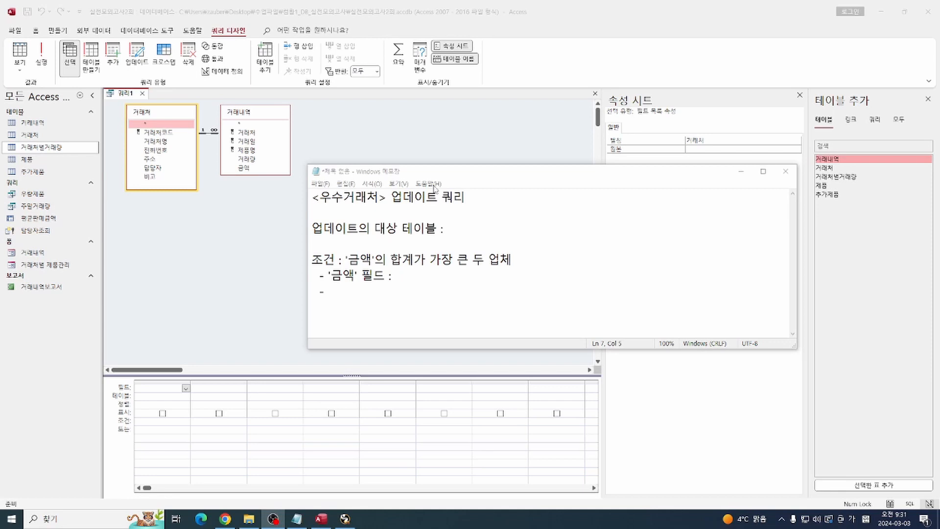
- In the Notepad memo, record 거래처. 비고 as the target of the update
{"action": "left_click", "coordinate": [472, 227]}
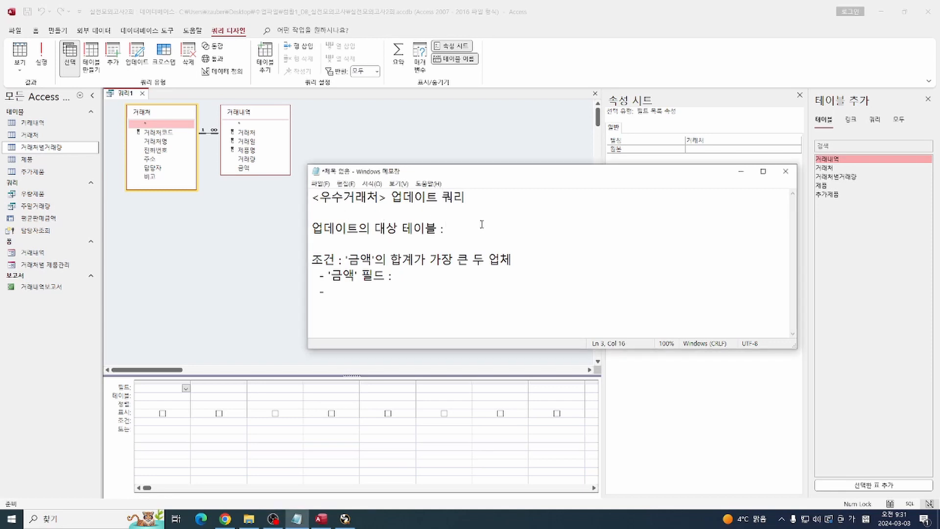
{"action": "type", "text": "거래처"}
{"action": "type", "text": ". ㅂ"}
{"action": "type", "text": "비고"}
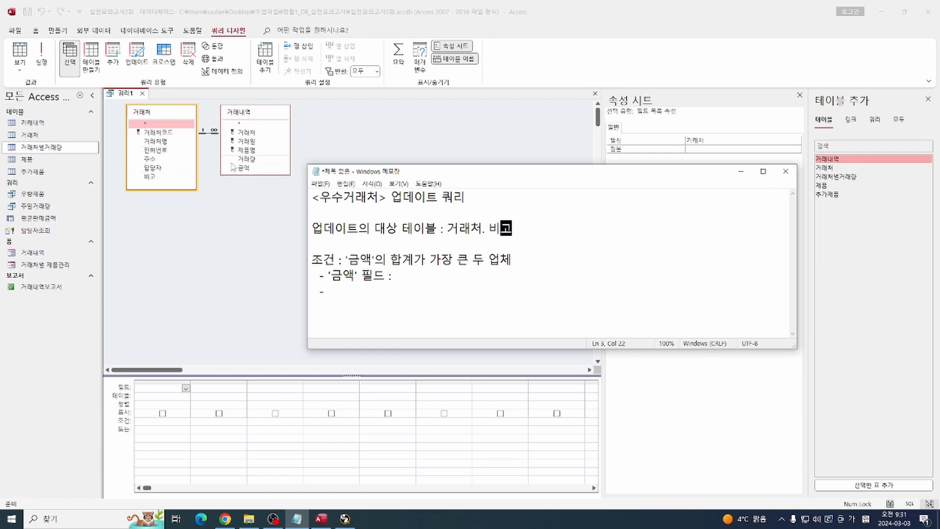
- Locate 금액 in the query's tables and note 거래내역 as its source in the Notepad memo
{"action": "left_click", "coordinate": [247, 173]}
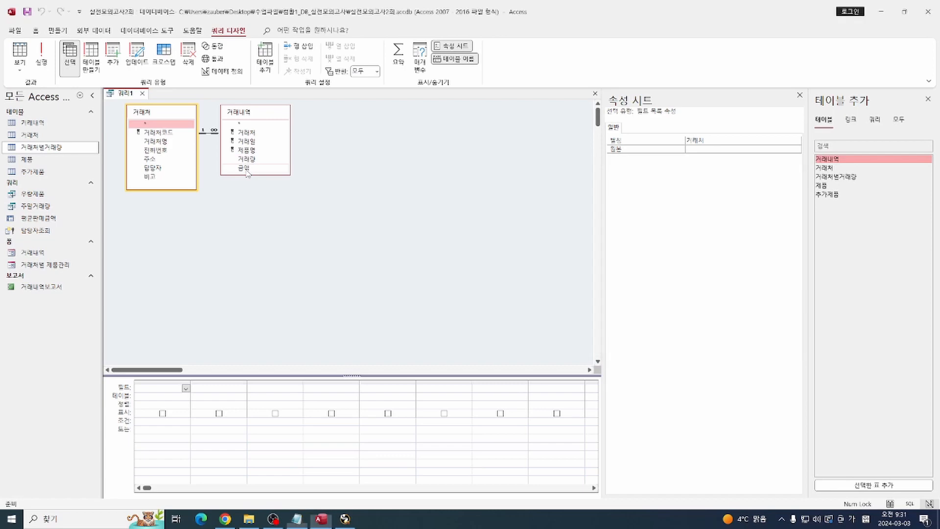
{"action": "left_click", "coordinate": [297, 519]}
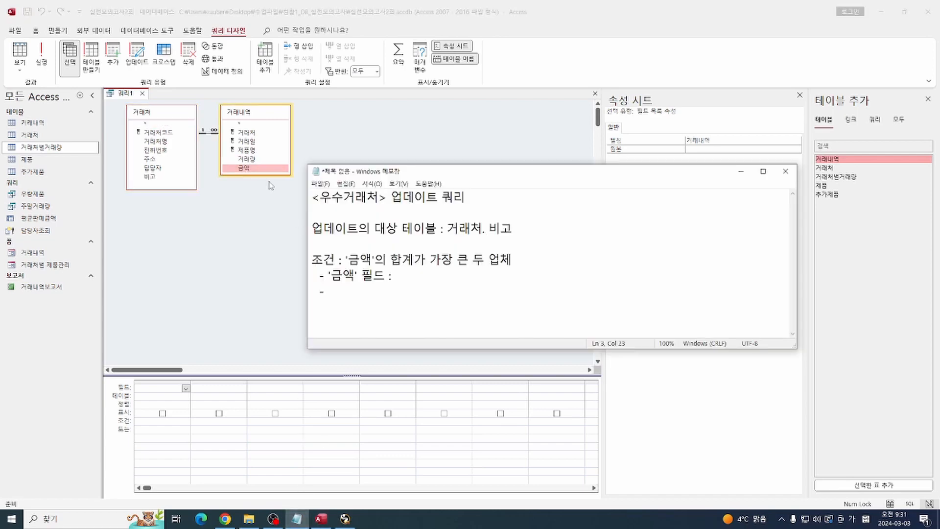
{"action": "left_click", "coordinate": [424, 278]}
{"action": "type", "text": "거래내여ㄱ"}
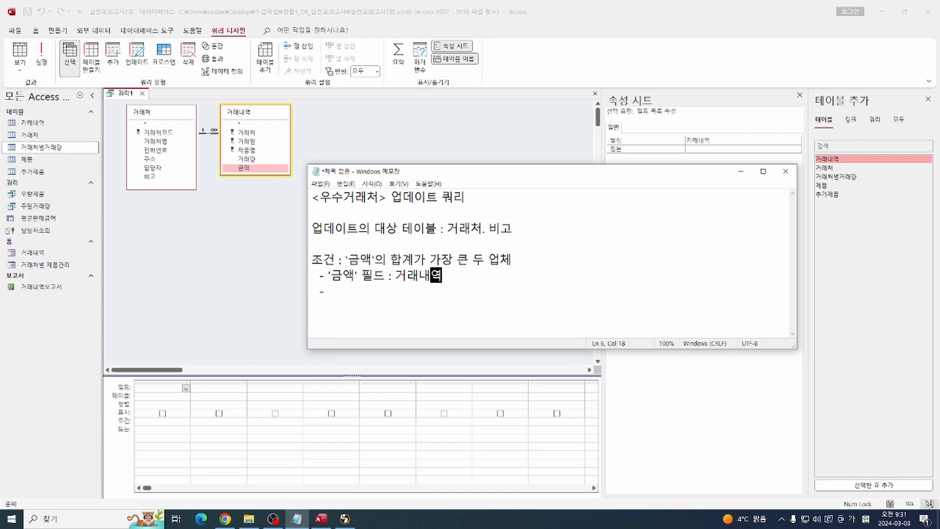
{"action": "left_click", "coordinate": [462, 278]}
{"action": "left_click_drag", "start_coordinate": [444, 218], "coordinate": [488, 240]}
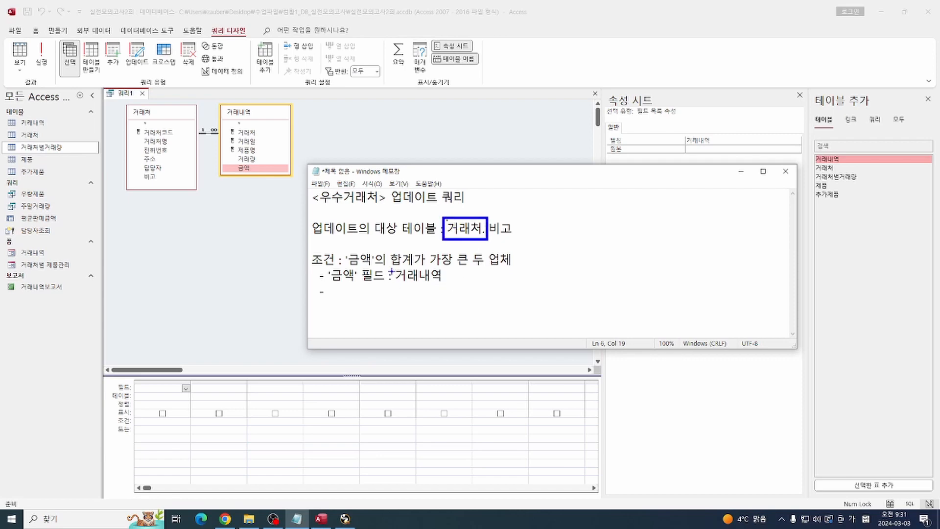
{"action": "left_click_drag", "start_coordinate": [397, 267], "coordinate": [455, 287]}
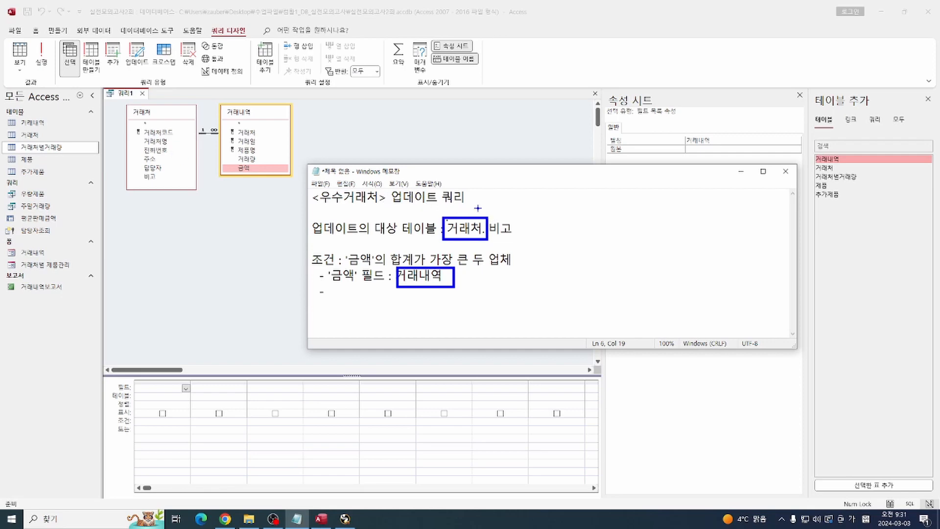
{"action": "left_click_drag", "start_coordinate": [487, 214], "coordinate": [542, 200]}
{"action": "key", "text": "t"}
{"action": "left_click", "coordinate": [558, 205]}
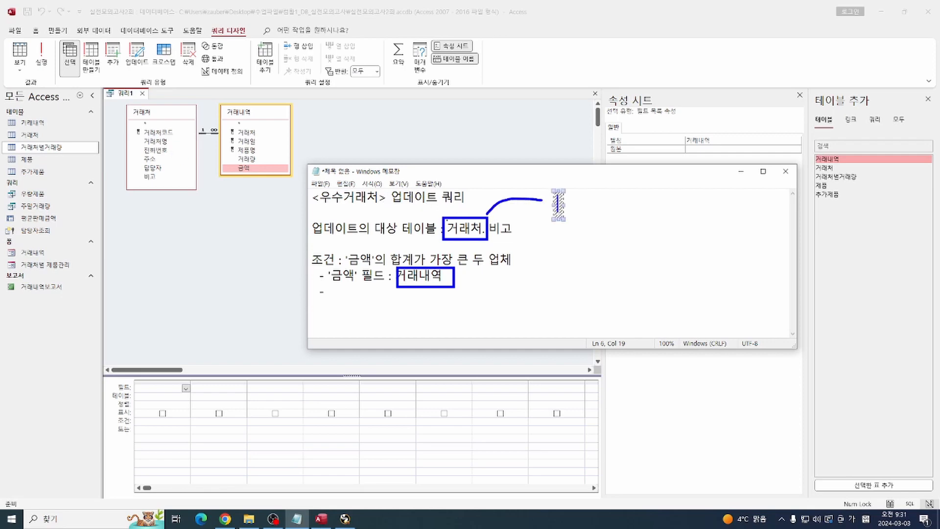
{"action": "type", "text": "거래처 코드"}
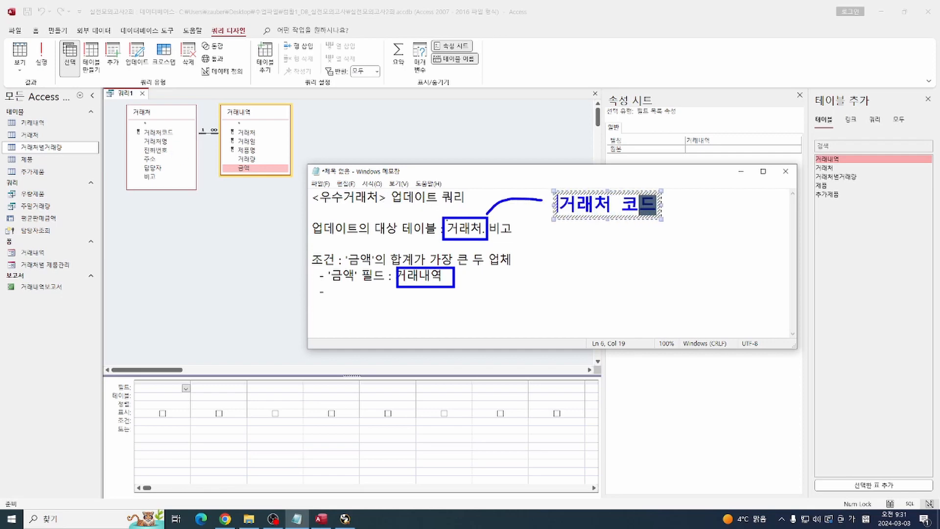
{"action": "left_click", "coordinate": [513, 206]}
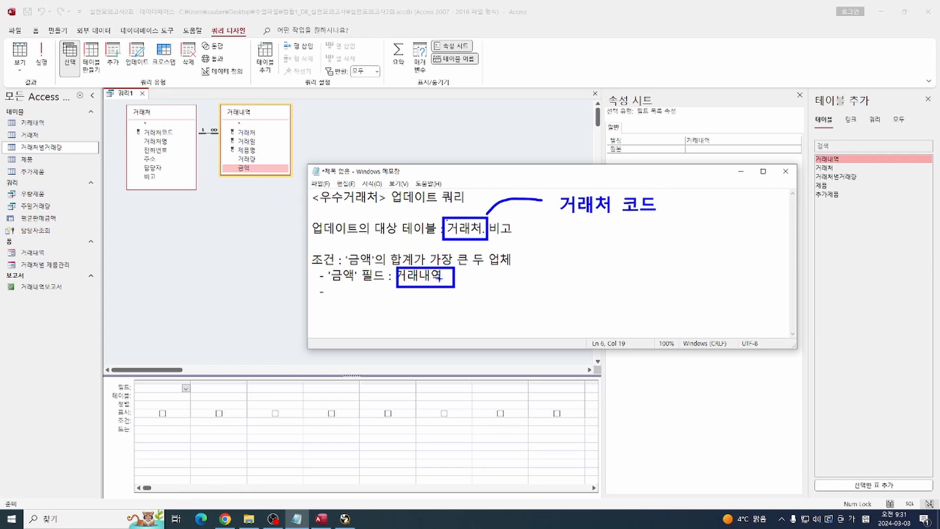
{"action": "left_click_drag", "start_coordinate": [450, 285], "coordinate": [525, 281]}
{"action": "left_click", "coordinate": [539, 284]}
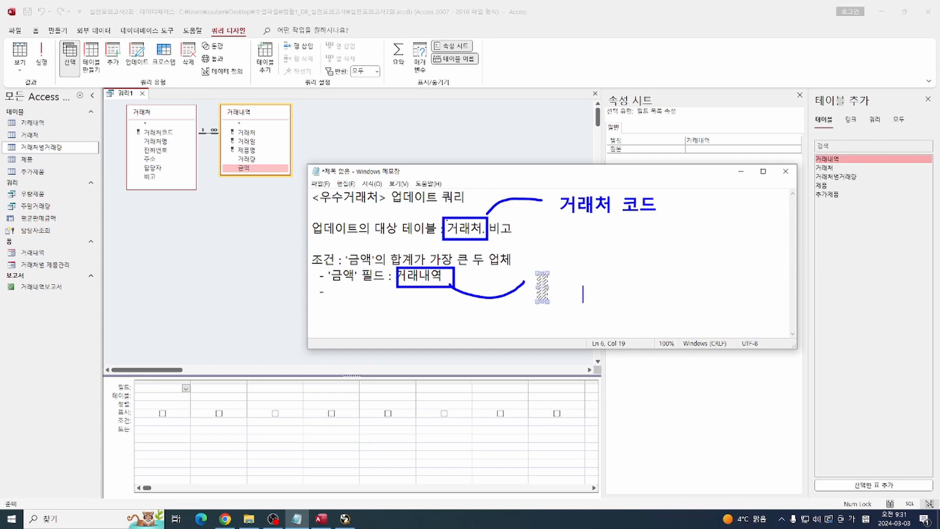
{"action": "type", "text": "거래처"}
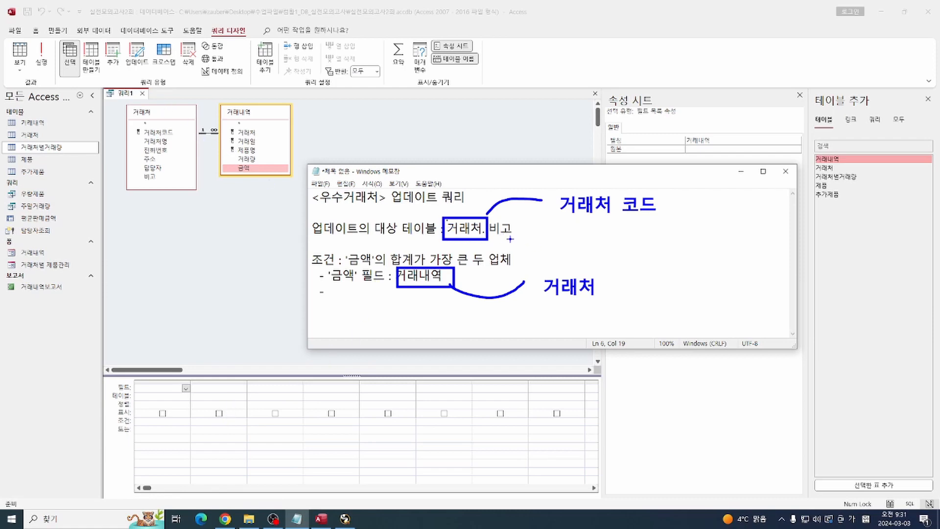
{"action": "key", "text": "r"}
{"action": "mouse_move", "coordinate": [518, 239]}
{"action": "left_mouse_down"}
{"action": "mouse_move", "coordinate": [487, 230]}
{"action": "mouse_move", "coordinate": [522, 219]}
{"action": "mouse_move", "coordinate": [517, 238]}
{"action": "mouse_move", "coordinate": [588, 217]}
{"action": "mouse_move", "coordinate": [660, 216]}
{"action": "left_mouse_up"}
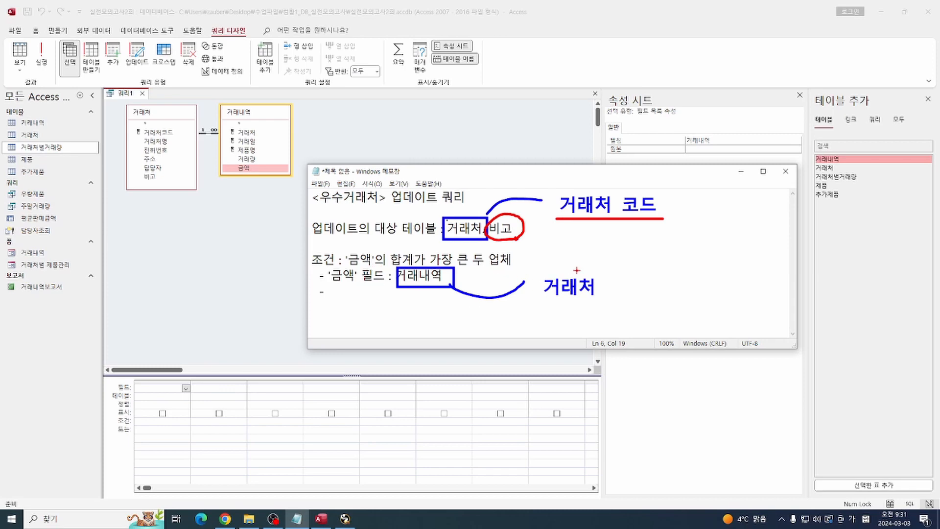
{"action": "left_click_drag", "start_coordinate": [567, 272], "coordinate": [597, 226]}
{"action": "key", "text": "Escape"}
- Back in Access, add 비고 and 거래처코드 from 거래처 to the grid and convert it to an update query
{"action": "left_click", "coordinate": [202, 242]}
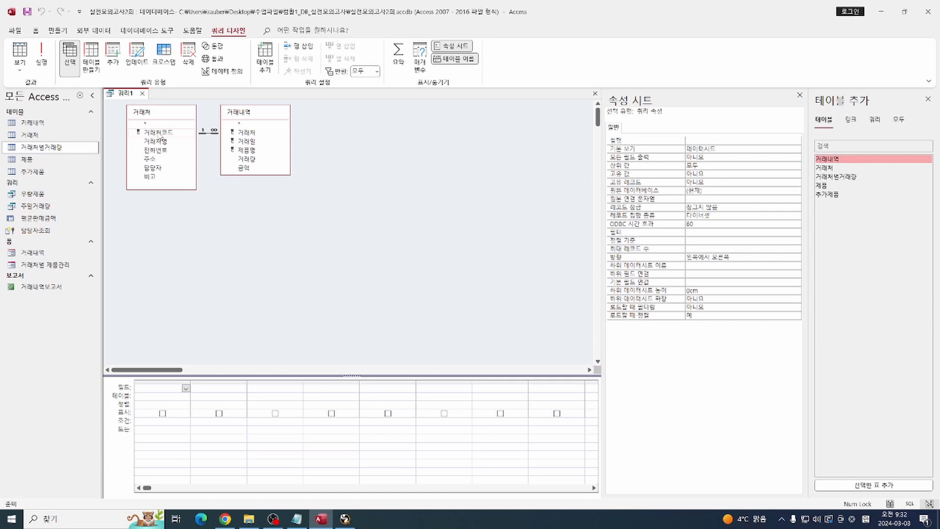
{"action": "double_click", "coordinate": [156, 179]}
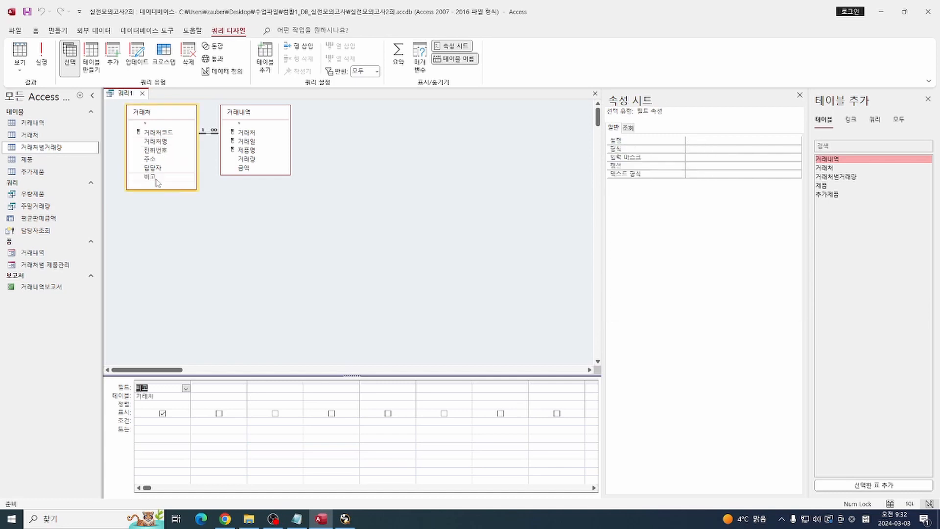
{"action": "left_click", "coordinate": [173, 136]}
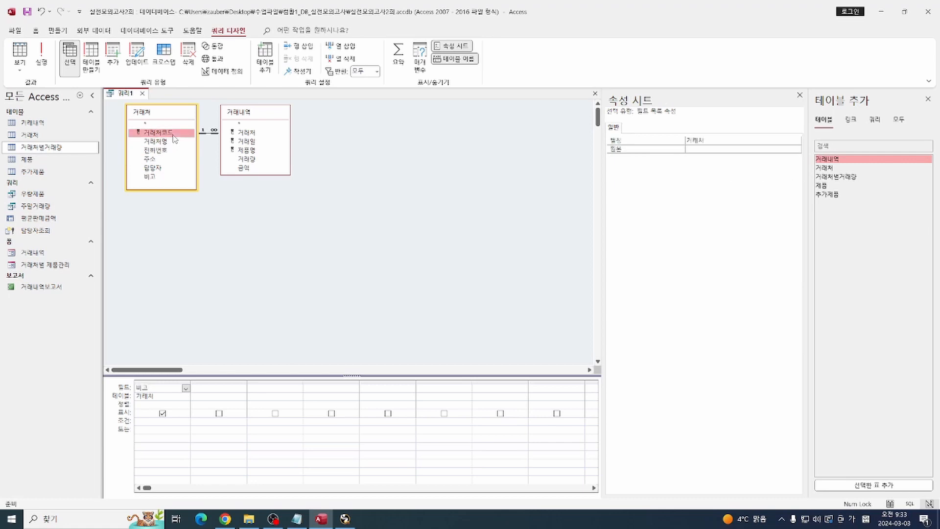
{"action": "double_click", "coordinate": [174, 138]}
{"action": "left_click", "coordinate": [218, 270]}
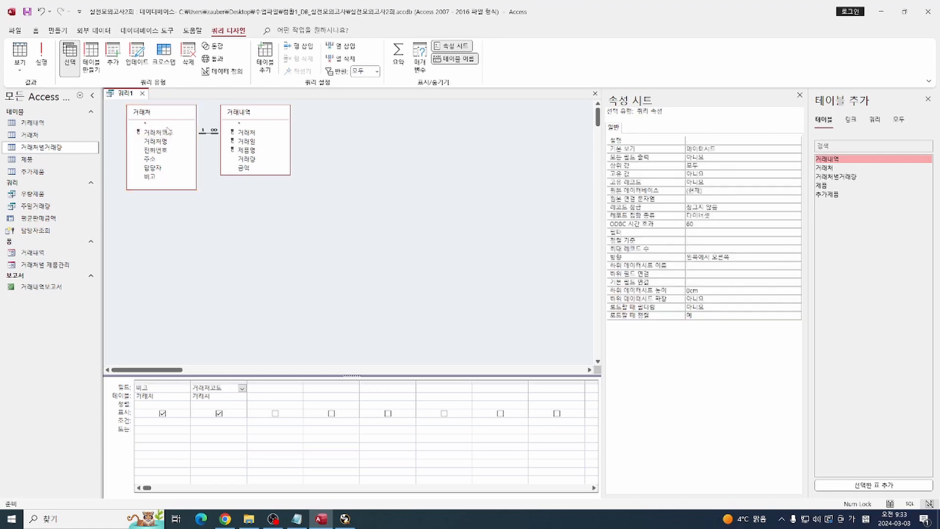
{"action": "left_click", "coordinate": [137, 66]}
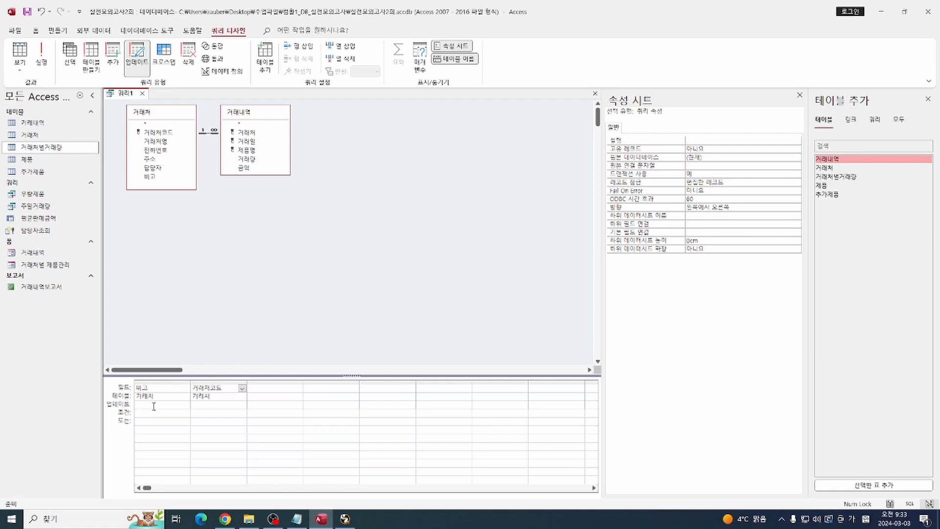
- Set the update value of the 비고 field to "★ 우수 ★", with a filled star on each side
{"action": "left_click", "coordinate": [154, 407]}
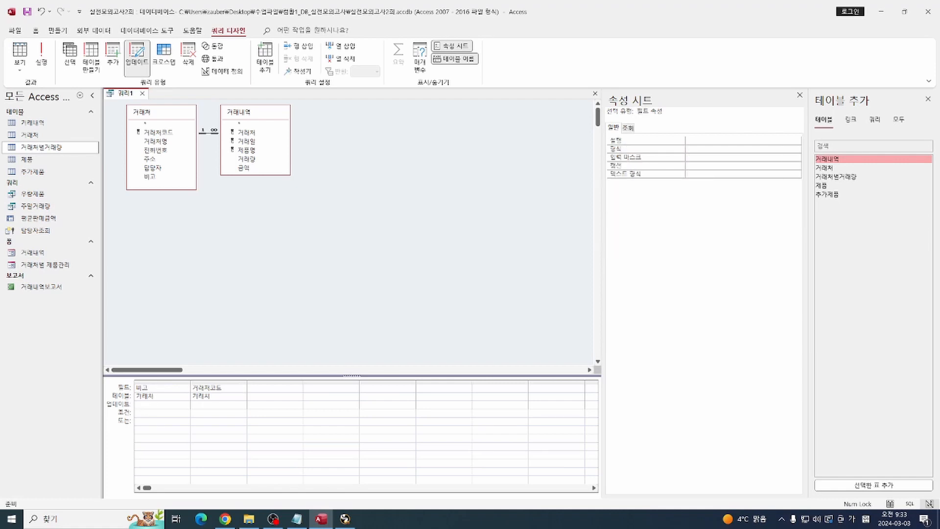
{"action": "right_click", "coordinate": [153, 405]}
{"action": "left_click", "coordinate": [182, 385]}
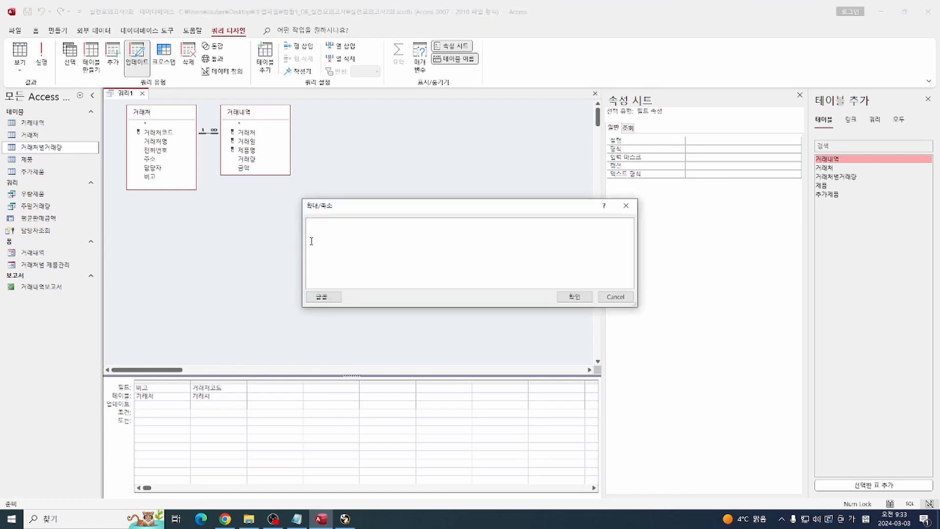
{"action": "type", "text": "'ㅁ"}
{"action": "key", "text": "Hangul_Hanja"}
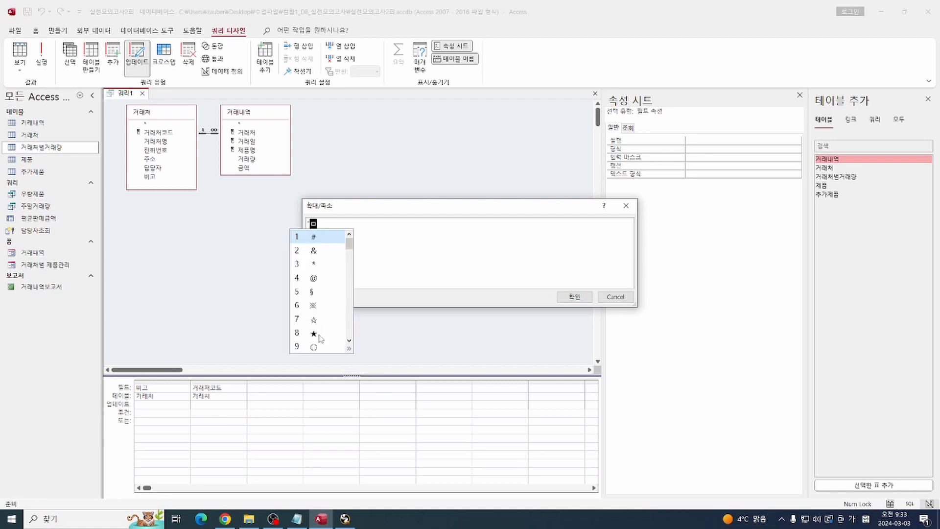
{"action": "left_click", "coordinate": [313, 333]}
{"action": "type", "text": "ㅇㅜ"}
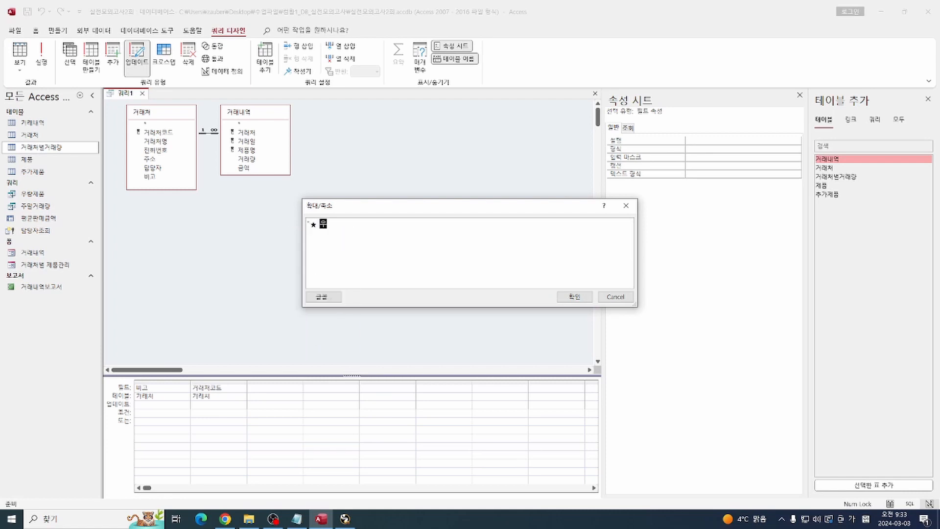
{"action": "type", "text": "수ㅁ"}
{"action": "key", "text": "Hangul_Hanja"}
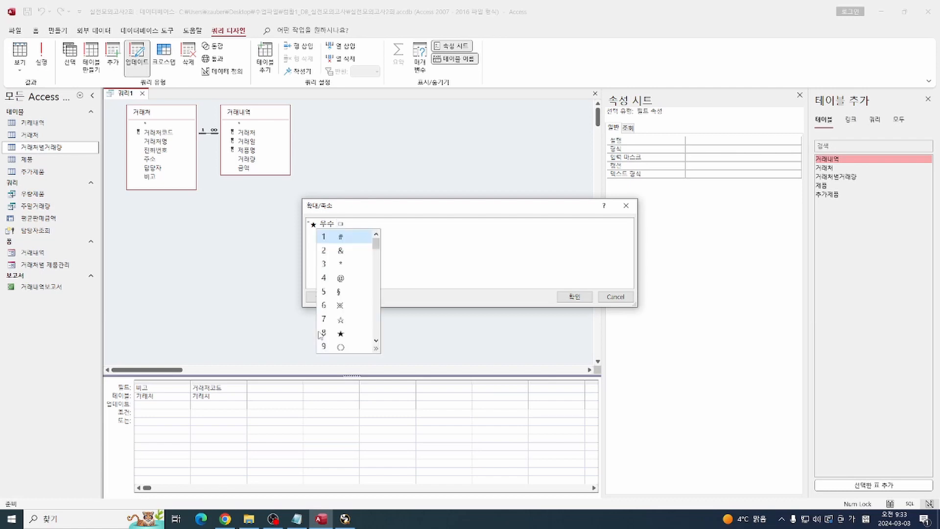
{"action": "left_click", "coordinate": [320, 334]}
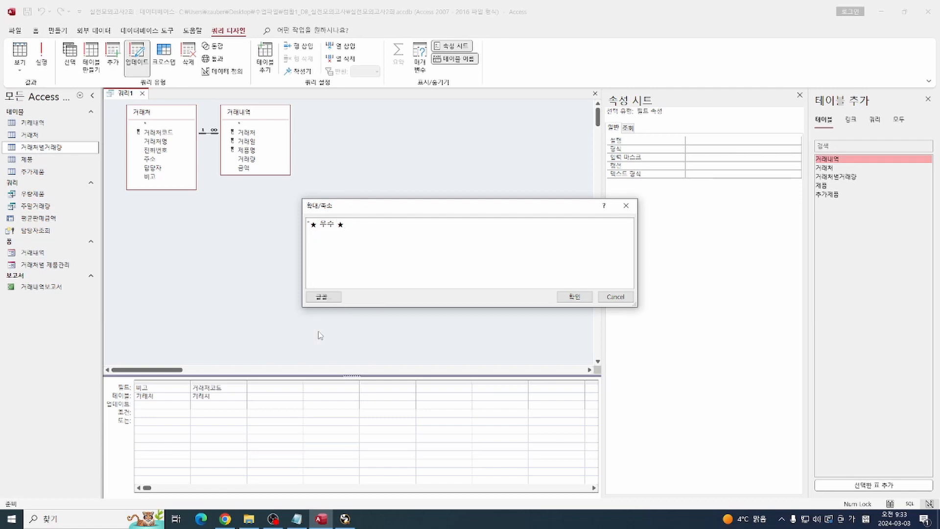
{"action": "left_click", "coordinate": [569, 298]}
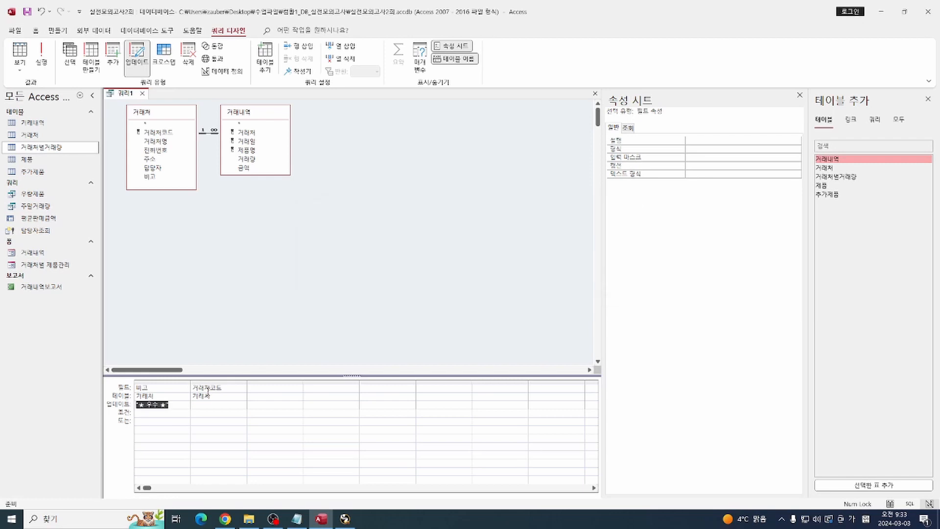
- Switch to the Notepad memo, remove the trailing dash and add blank lines below the 금액 field note
{"action": "left_click", "coordinate": [207, 417]}
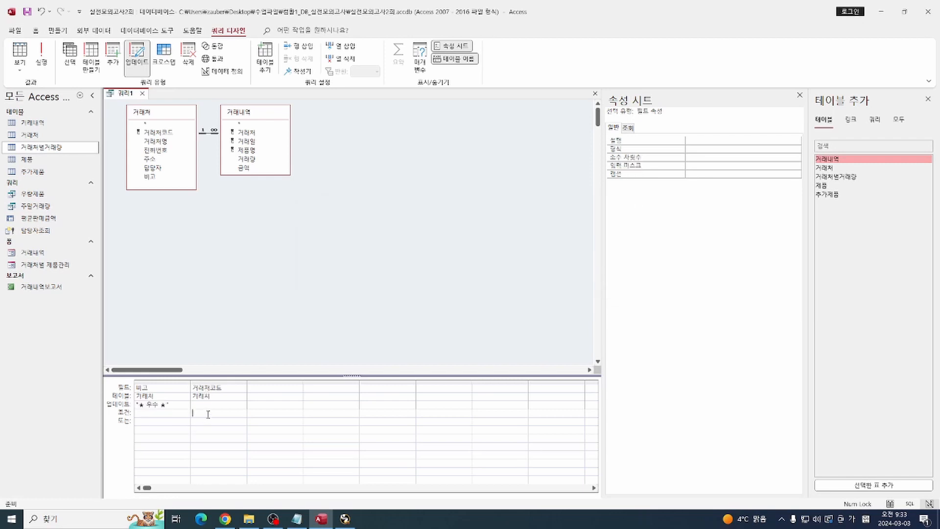
{"action": "left_click", "coordinate": [297, 519]}
{"action": "left_click", "coordinate": [383, 316]}
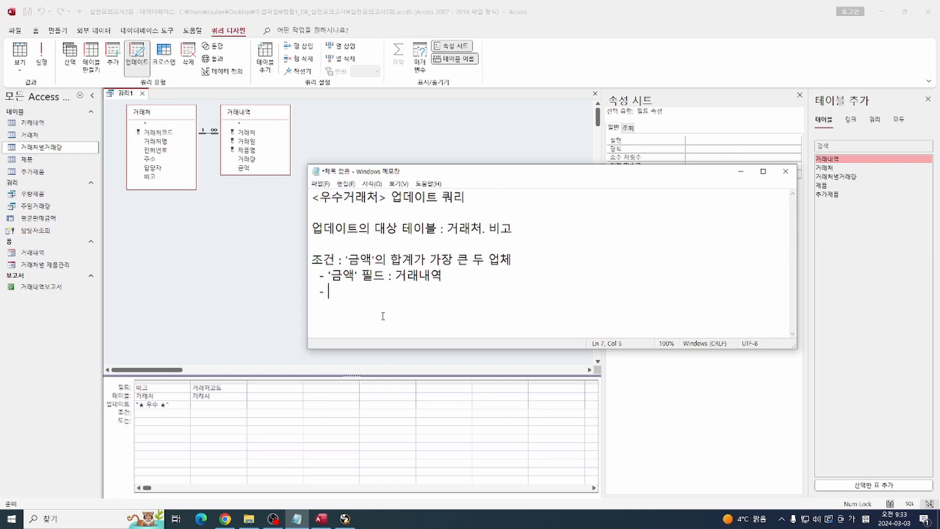
{"action": "key", "text": "BackSpace"}
{"action": "key", "text": "BackSpace"}
{"action": "key", "text": "Return"}
{"action": "key", "text": "Return"}
- Start drafting the criteria subquery in the memo as select 거래처 from 거래내역
{"action": "type", "text": "ㄴ"}
{"action": "key", "text": "BackSpace"}
{"action": "key", "text": "Hangul"}
{"action": "type", "text": "select 거래처"}
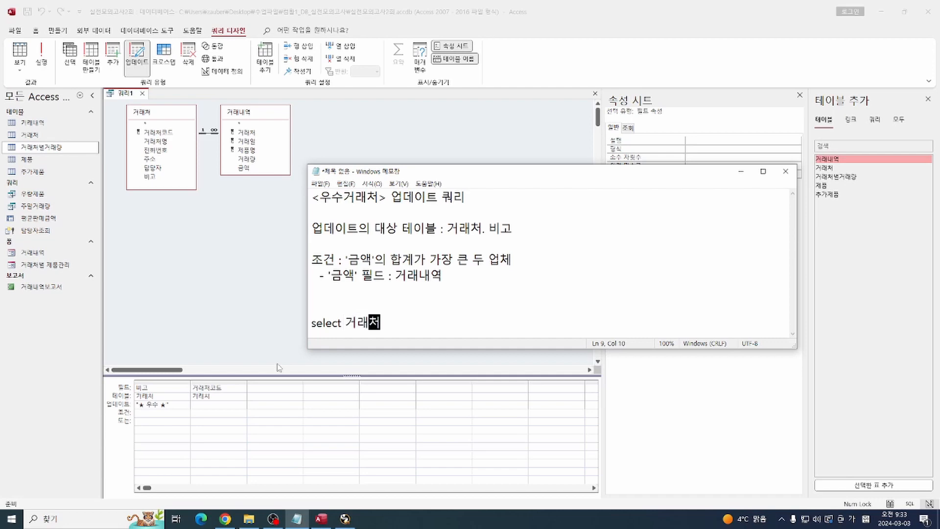
{"action": "key", "text": "Hangul"}
{"action": "type", "text": "from"}
{"action": "key", "text": "Hangul"}
{"action": "type", "text": "거래내역"}
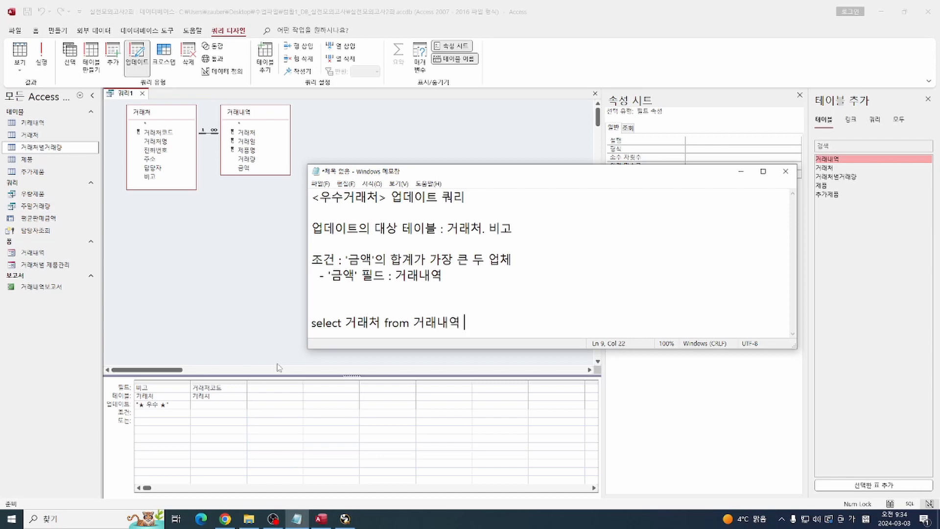
- Extend the subquery draft with the clause group by 거래처
{"action": "type", "text": "ㅎ"}
{"action": "key", "text": "BackSpace"}
{"action": "key", "text": "Hangul"}
{"action": "type", "text": "group by"}
{"action": "key", "text": "Hangul"}
{"action": "type", "text": "거래처"}
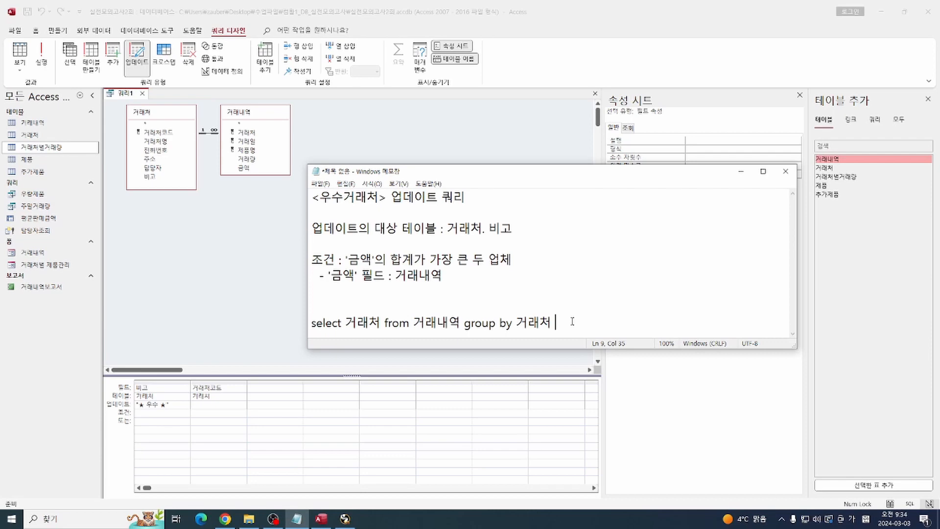
- Extend the subquery draft in the memo with the clause order by sum([금액])
{"action": "type", "text": "ㅐㄱ"}
{"action": "key", "text": "BackSpace"}
{"action": "key", "text": "BackSpace"}
{"action": "type", "text": "order by"}
{"action": "key", "text": "Hangul"}
{"action": "type", "text": "녀"}
{"action": "key", "text": "BackSpace"}
{"action": "key", "text": "BackSpace"}
{"action": "type", "text": "녀"}
{"action": "key", "text": "BackSpace"}
{"action": "key", "text": "BackSpace"}
{"action": "type", "text": "sum(["}
{"action": "key", "text": "Hangul"}
{"action": "type", "text": "금액]) "}
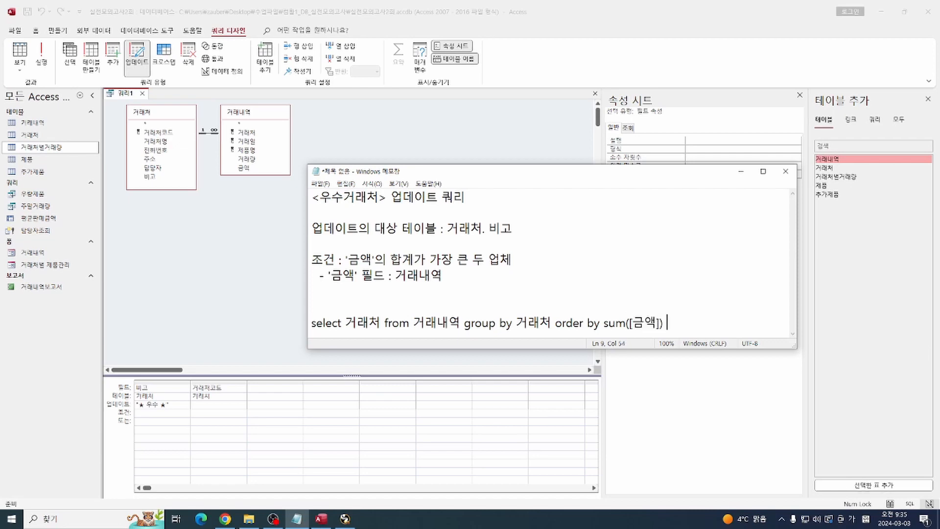
- Make the subquery's sort descending with desc and end the statement with a semicolon
{"action": "type", "text": "d"}
{"action": "key", "text": "BackSpace"}
{"action": "key", "text": "Hangul"}
{"action": "type", "text": "desc"}
{"action": "type", "text": ";"}
{"action": "key", "text": "ctrl+2"}
{"action": "mouse_move", "coordinate": [231, 208]}
{"action": "left_mouse_down"}
{"action": "mouse_move", "coordinate": [267, 207]}
{"action": "mouse_move", "coordinate": [273, 257]}
{"action": "left_mouse_up"}
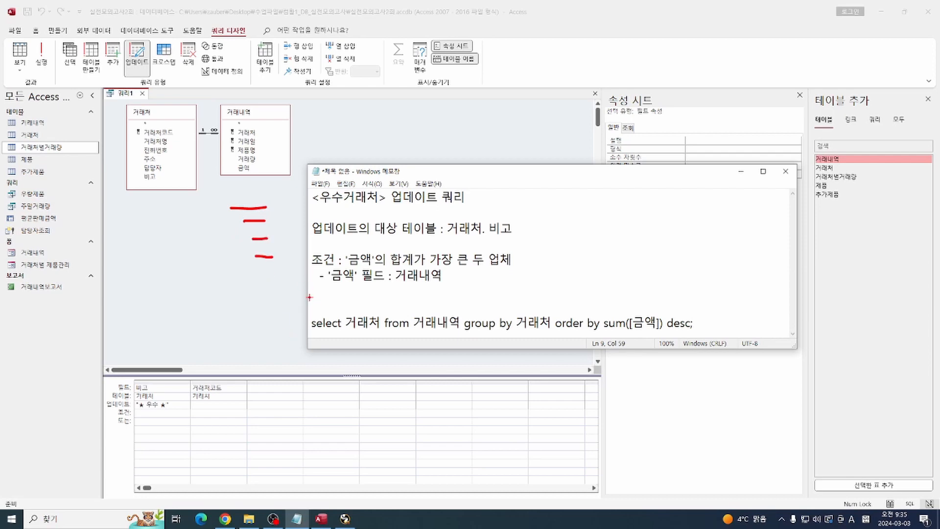
{"action": "mouse_move", "coordinate": [363, 335]}
{"action": "left_mouse_down"}
{"action": "mouse_move", "coordinate": [346, 309]}
{"action": "mouse_move", "coordinate": [378, 320]}
{"action": "left_mouse_up"}
{"action": "left_click_drag", "start_coordinate": [222, 200], "coordinate": [286, 233]}
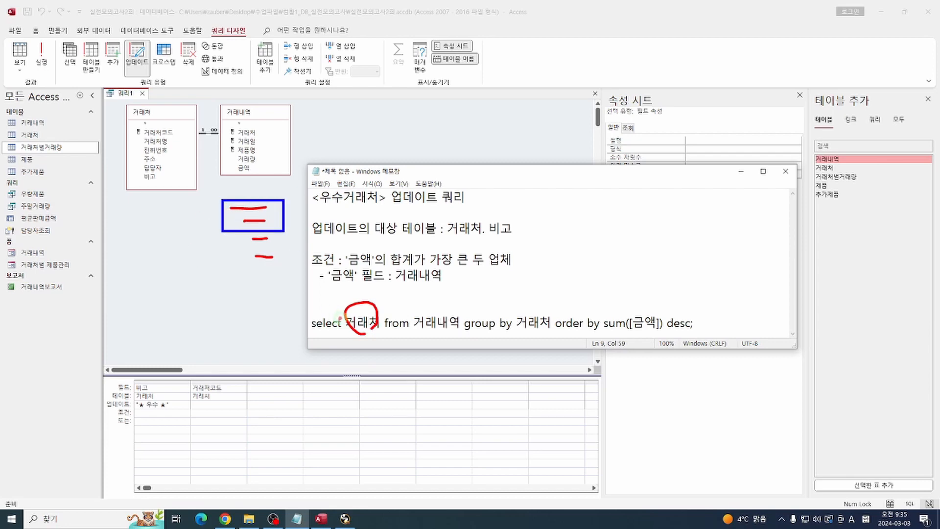
{"action": "key", "text": "Escape"}
- Limit the subquery to top 2 and wrap the whole statement in in( ), replacing the final semicolon with the closing parenthesis
{"action": "left_click", "coordinate": [346, 323]}
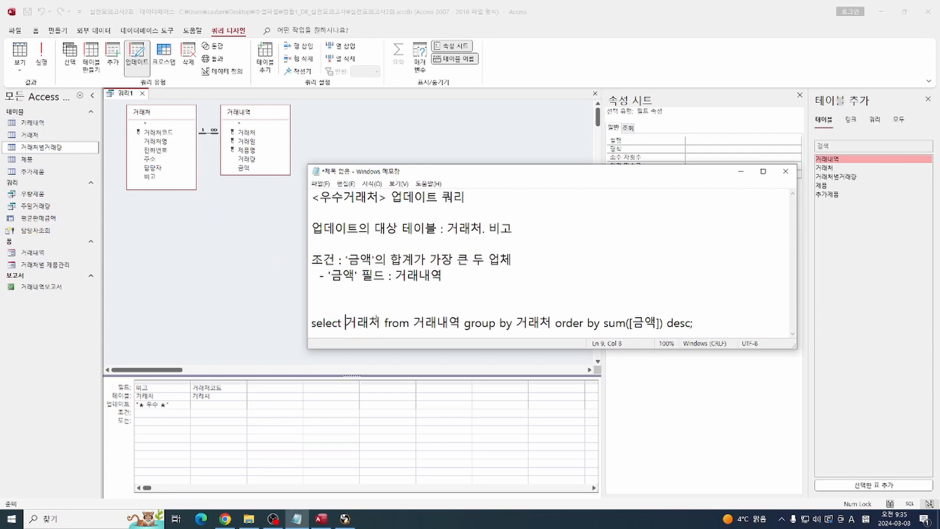
{"action": "type", "text": "top 2"}
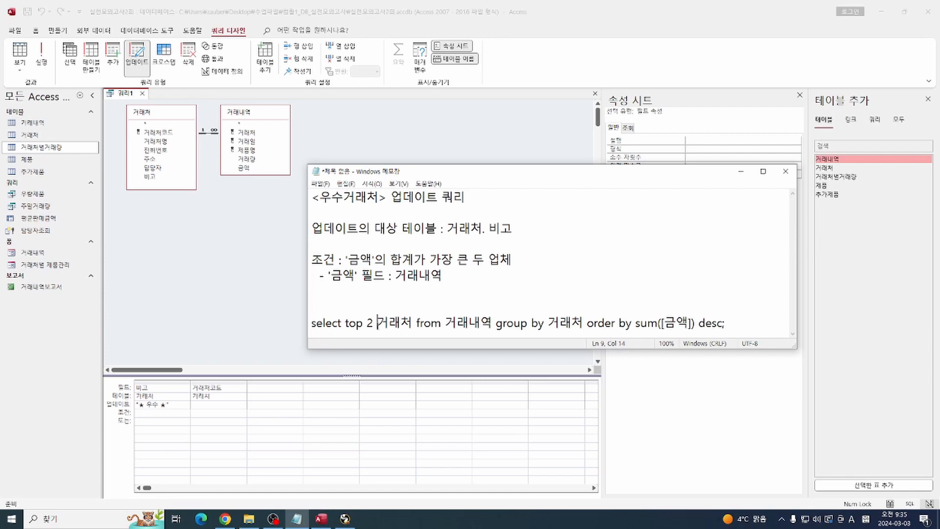
{"action": "left_click", "coordinate": [306, 324]}
{"action": "type", "text": "in"}
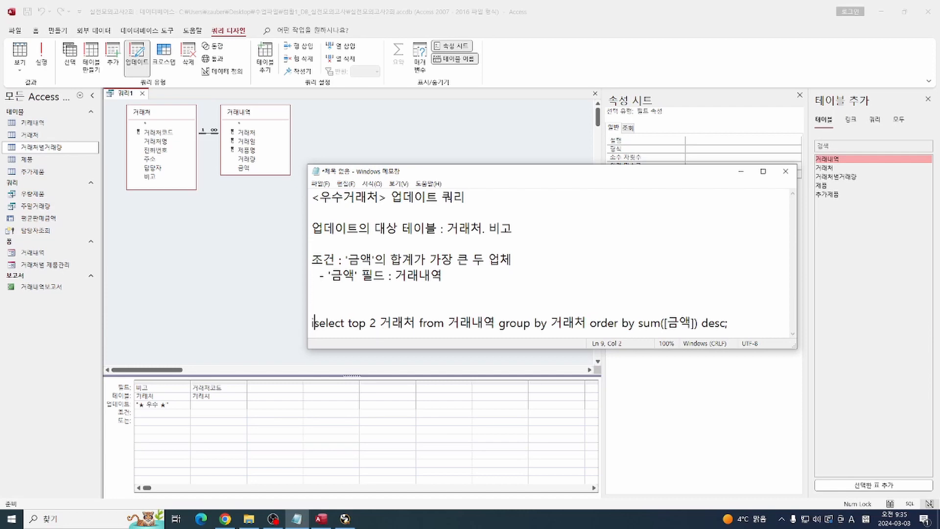
{"action": "type", "text": "("}
{"action": "key", "text": "End"}
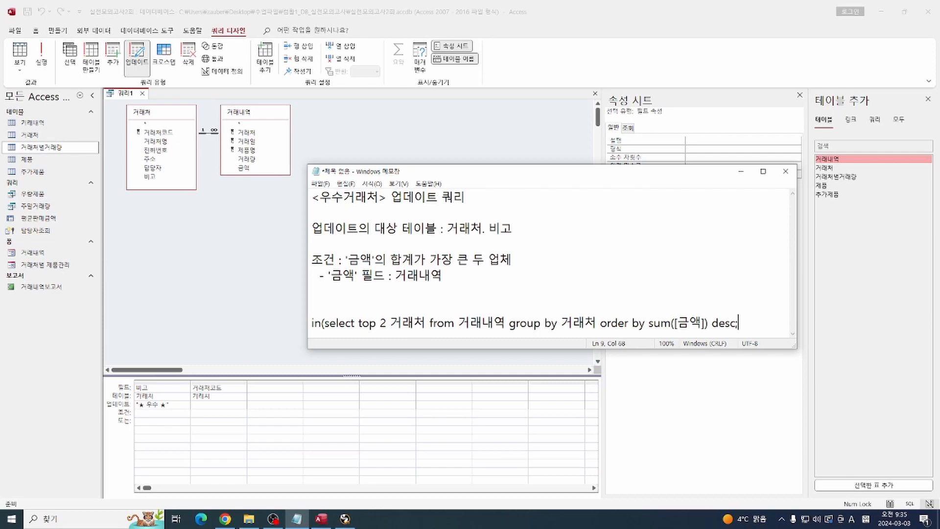
{"action": "type", "text": ")"}
- Copy the finished in(select top 2 …) expression from the memo into the criteria of the 거래처코드 field in the Access update query
{"action": "left_click_drag", "start_coordinate": [758, 324], "coordinate": [300, 327]}
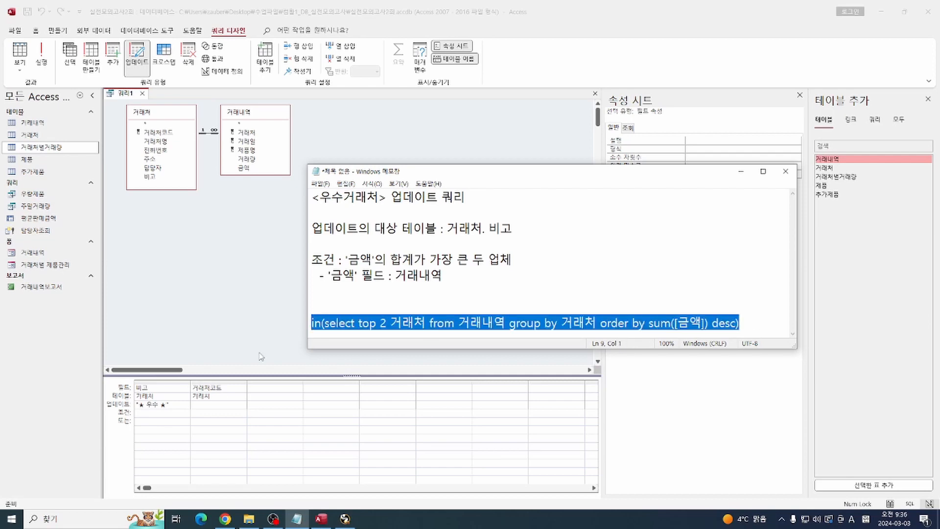
{"action": "left_click", "coordinate": [210, 353]}
{"action": "left_click", "coordinate": [204, 415]}
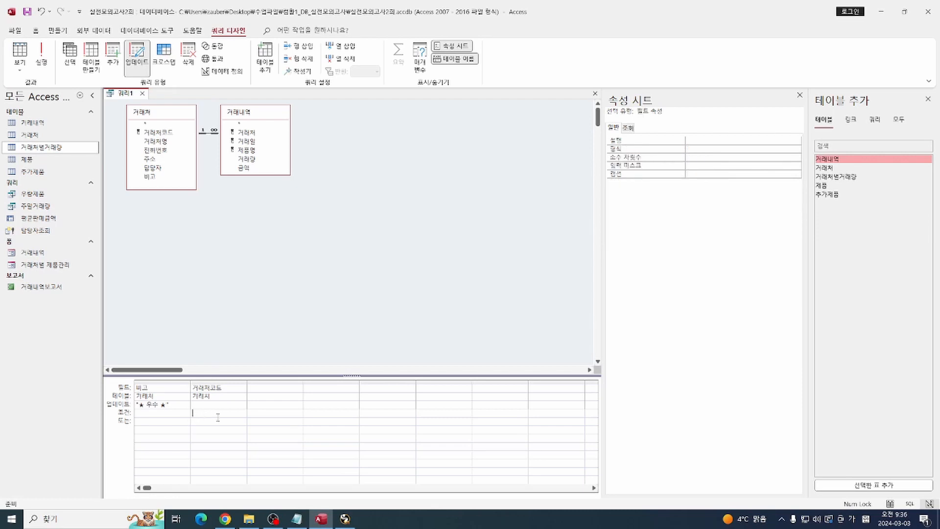
{"action": "key", "text": "ctrl+v"}
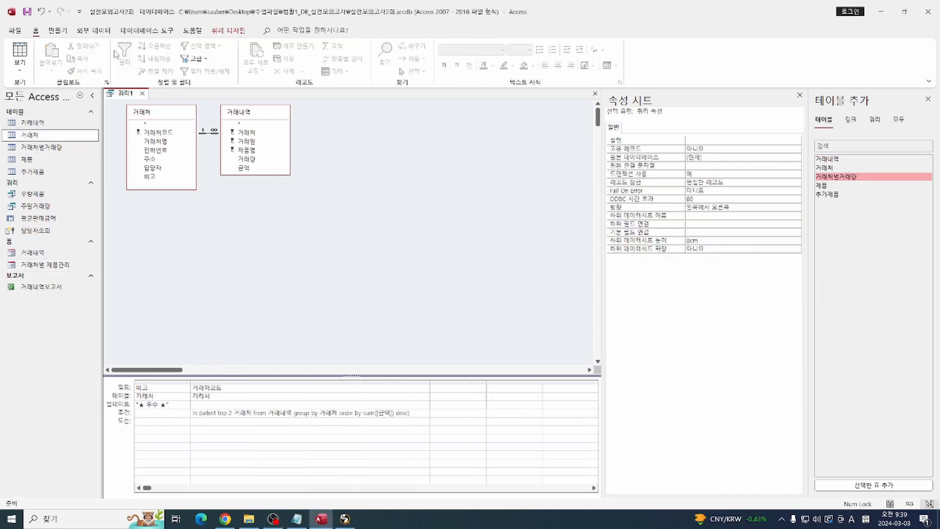
- Run the update query, accept the record update, and check the 비고 values in the 거래처 table before closing it
{"action": "left_click", "coordinate": [229, 31]}
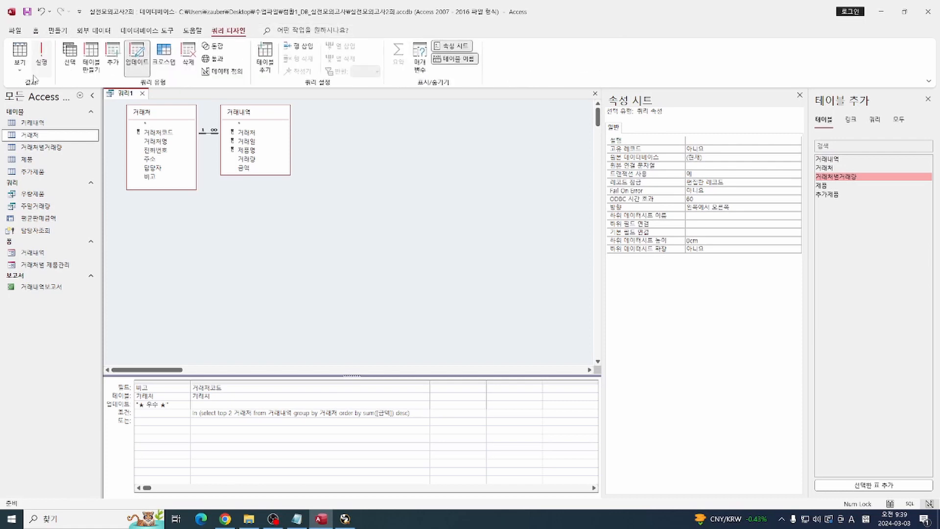
{"action": "left_click", "coordinate": [41, 55]}
{"action": "left_click", "coordinate": [442, 292]}
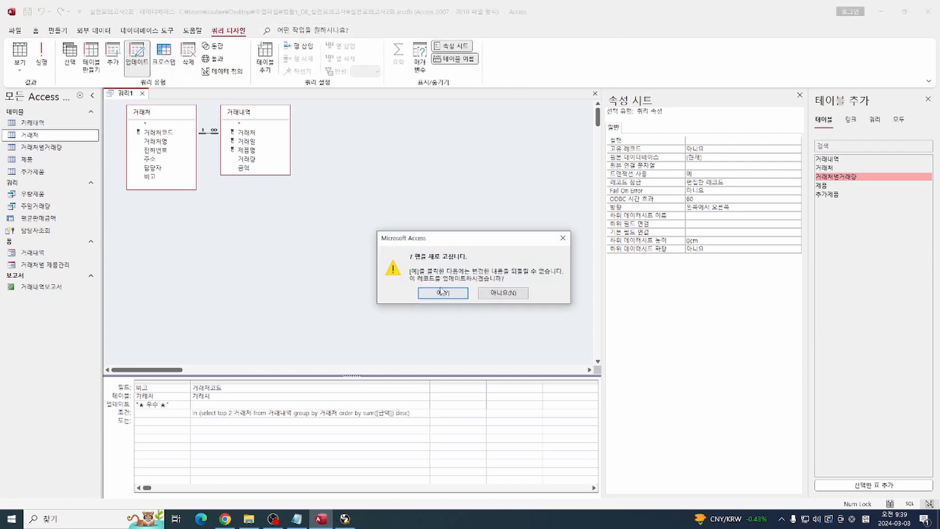
{"action": "double_click", "coordinate": [44, 135]}
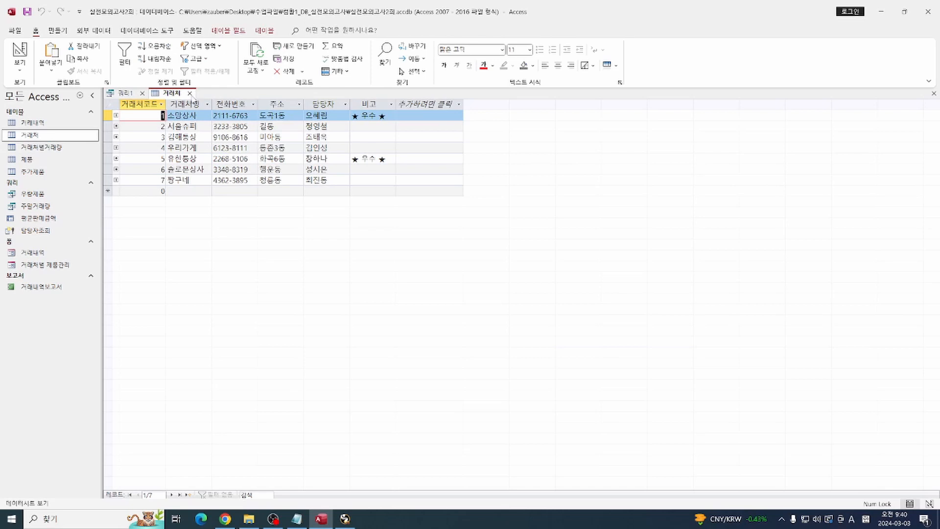
{"action": "left_click", "coordinate": [189, 93]}
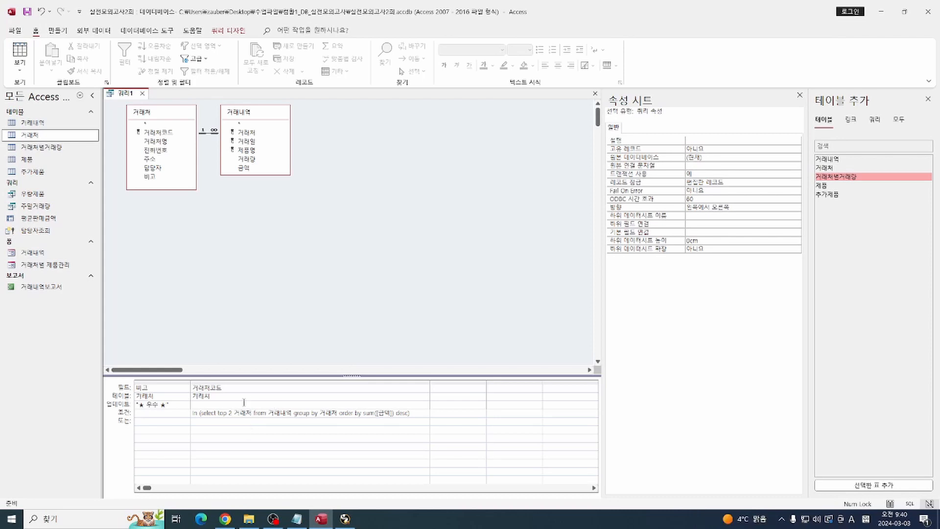
- Create a second query in design view from the 거래내역 table with the fields 거래처 and 금액
{"action": "left_click", "coordinate": [57, 32]}
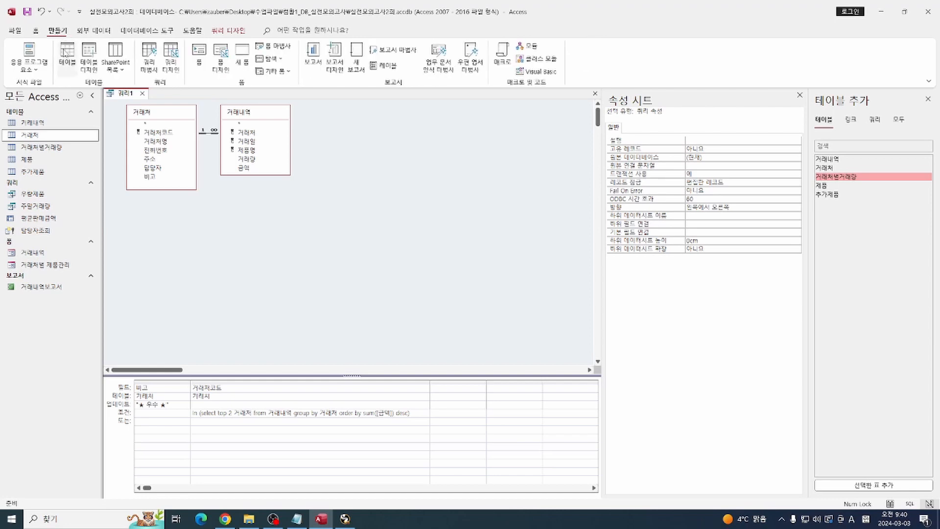
{"action": "left_click", "coordinate": [171, 62]}
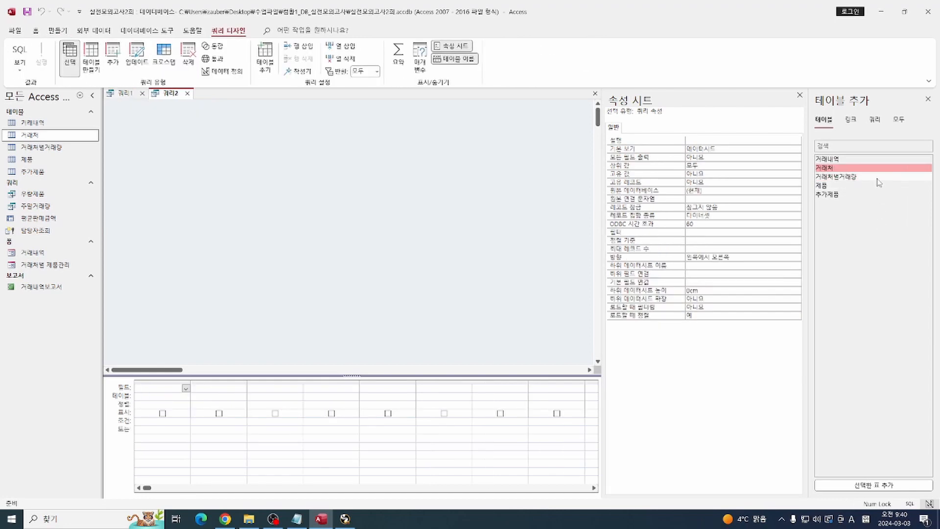
{"action": "double_click", "coordinate": [827, 158]}
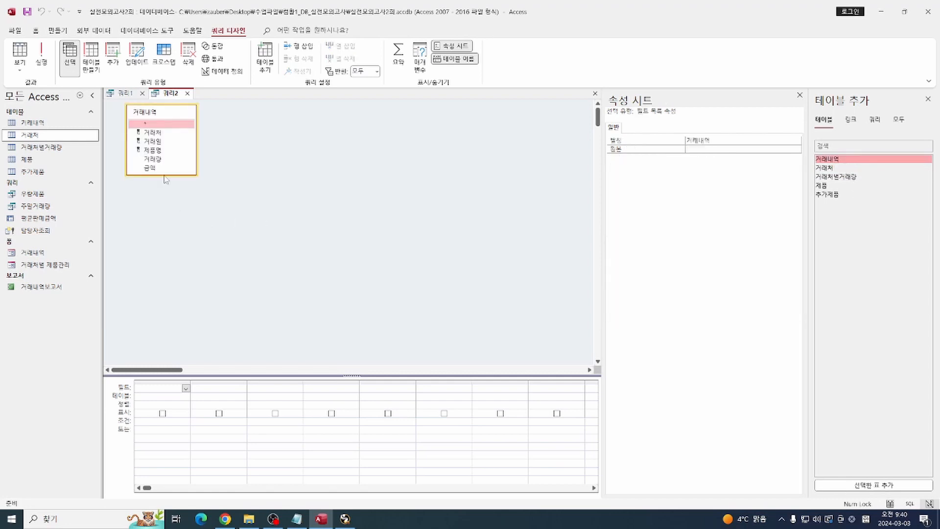
{"action": "left_click", "coordinate": [123, 93]}
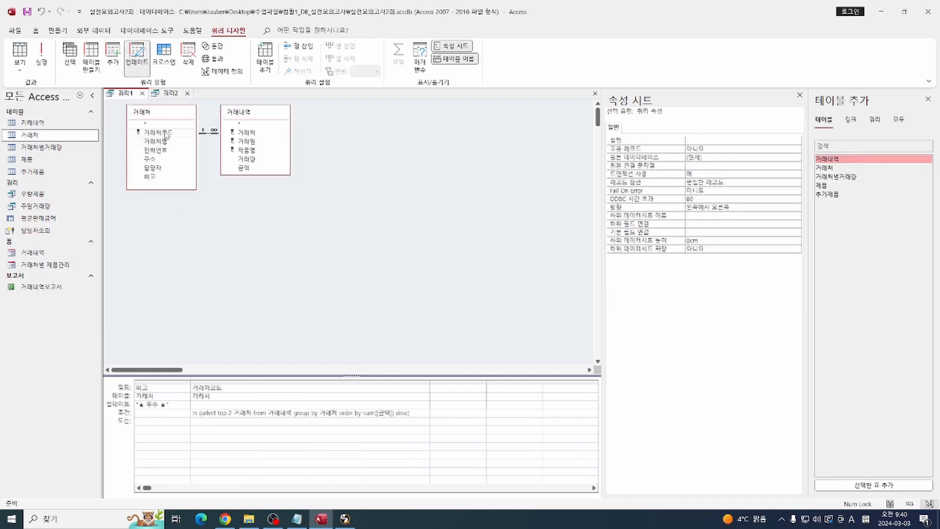
{"action": "left_click", "coordinate": [155, 94]}
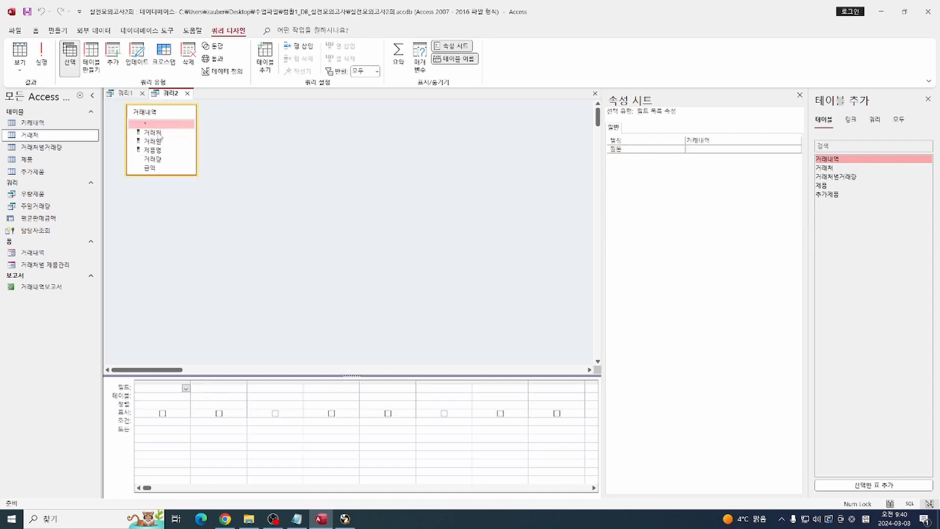
{"action": "double_click", "coordinate": [161, 135]}
{"action": "left_click", "coordinate": [20, 51]}
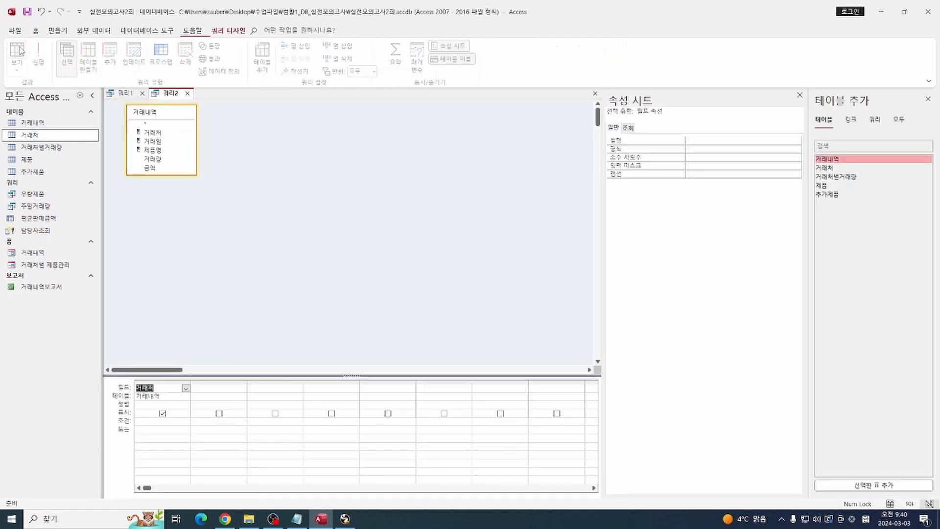
{"action": "left_click", "coordinate": [22, 52]}
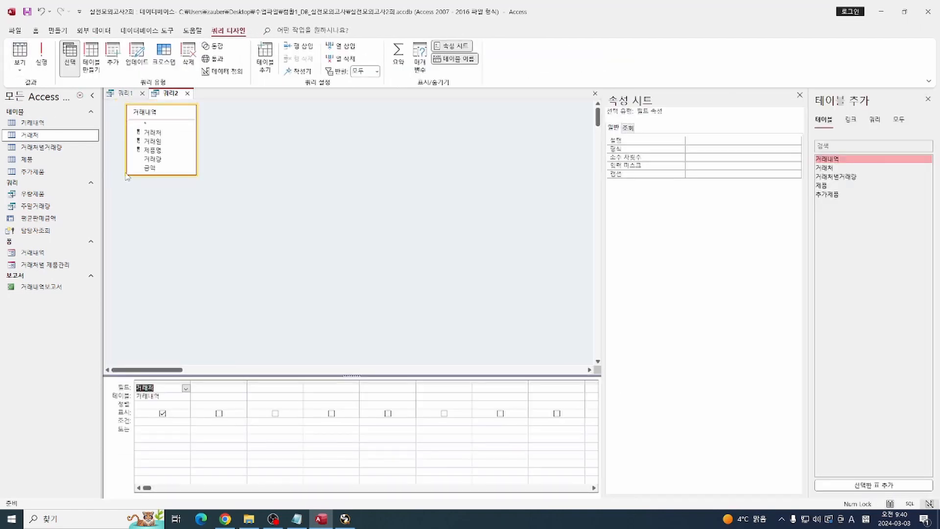
{"action": "double_click", "coordinate": [166, 169]}
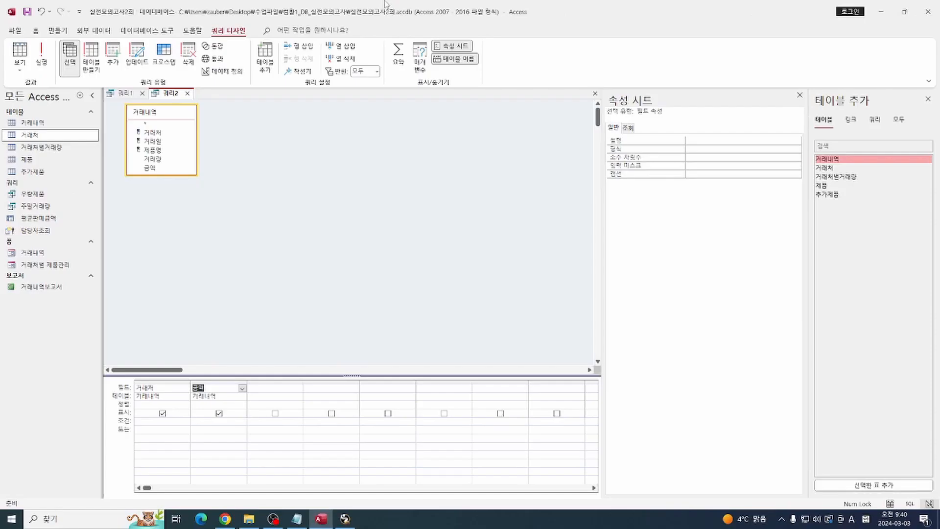
- Group the new query by 거래처 with 합계 as the summary of 금액, and display its datasheet
{"action": "left_click", "coordinate": [391, 64]}
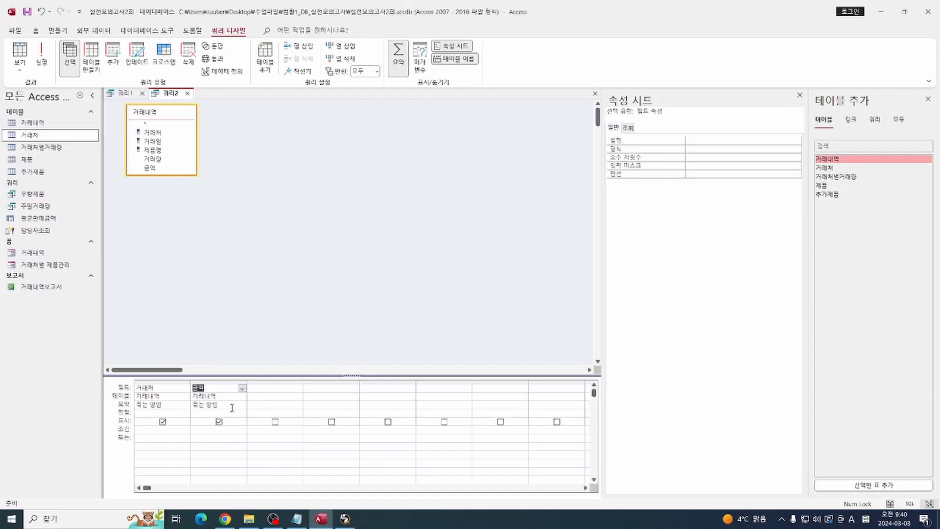
{"action": "left_click", "coordinate": [242, 406]}
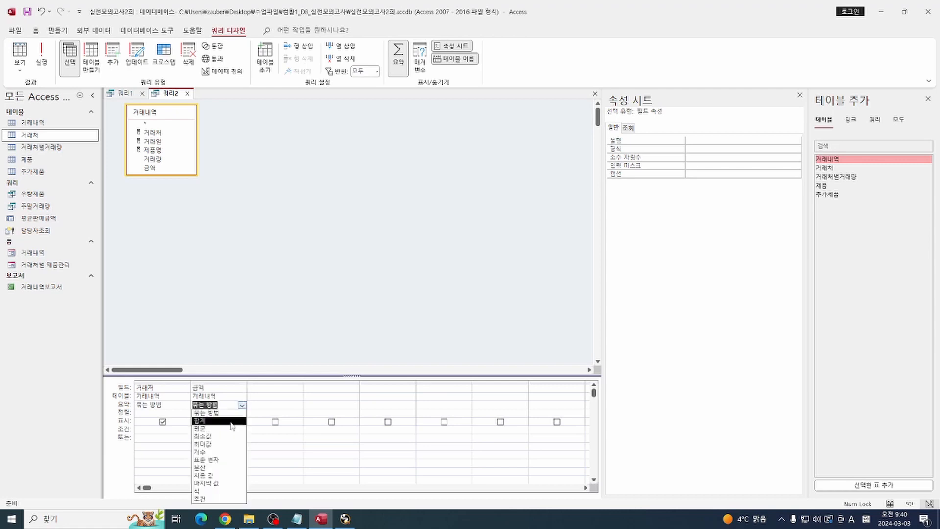
{"action": "left_click", "coordinate": [233, 423]}
{"action": "left_click", "coordinate": [20, 46]}
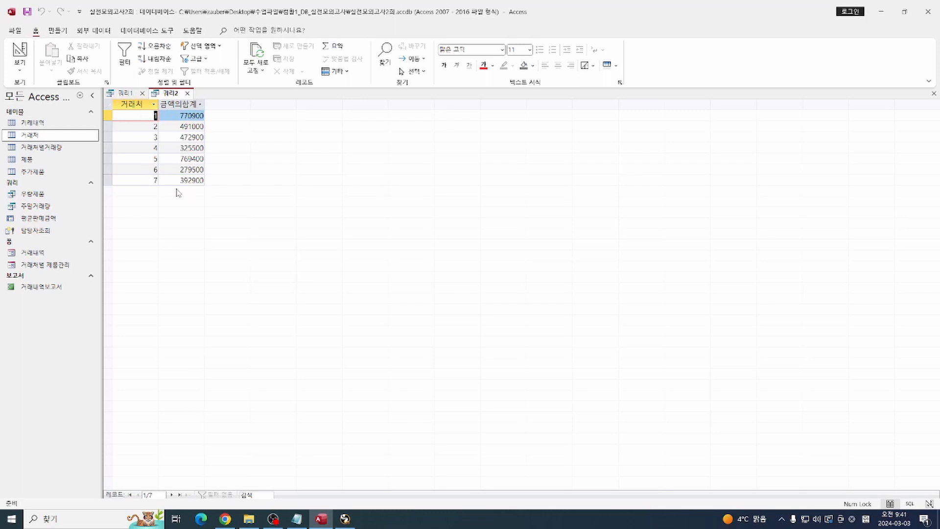
- Examine the SQL statement of the new query, particularly its GROUP BY clause, and return to the design view
{"action": "left_click", "coordinate": [20, 63]}
{"action": "left_click", "coordinate": [49, 109]}
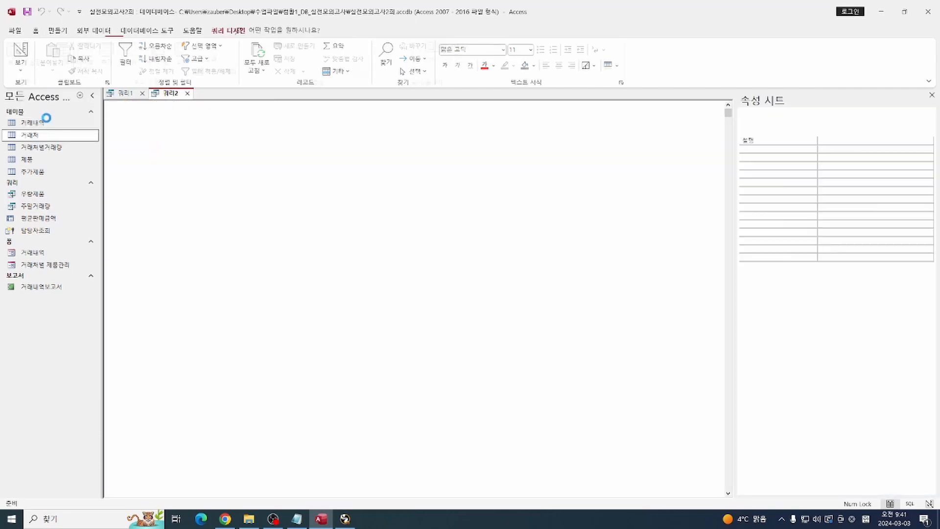
{"action": "left_click", "coordinate": [187, 132]}
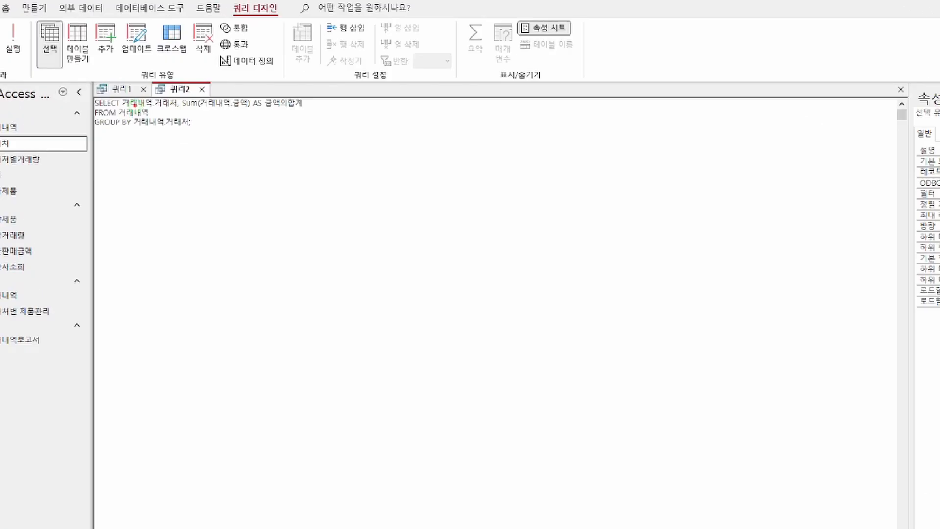
{"action": "key", "text": "b"}
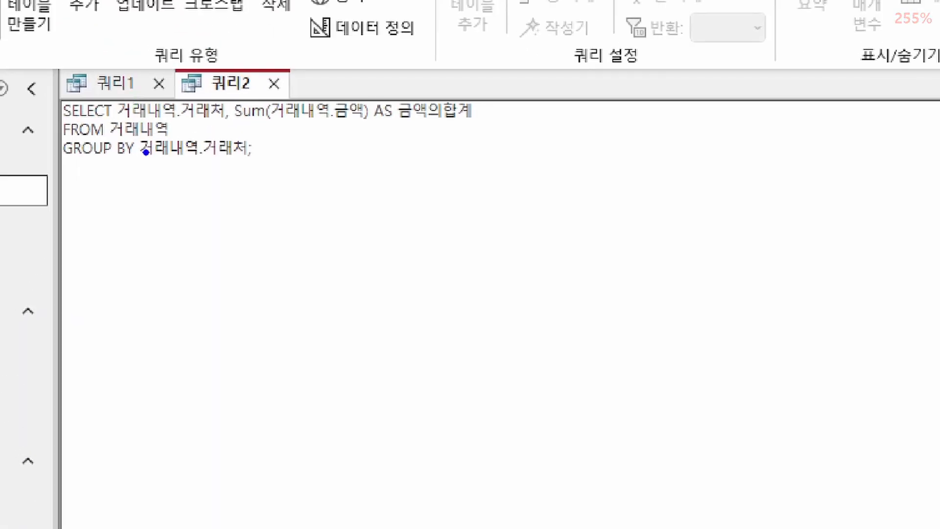
{"action": "left_click_drag", "start_coordinate": [138, 164], "coordinate": [250, 163]}
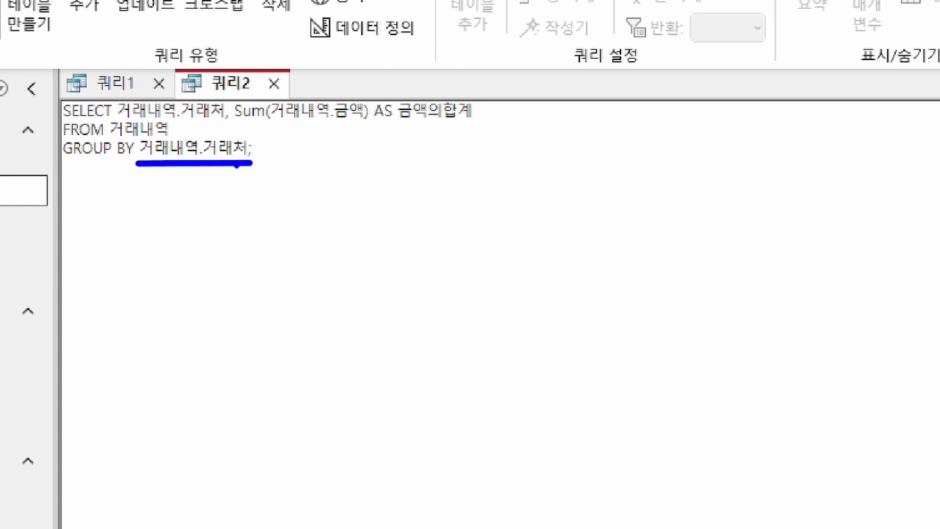
{"action": "left_click_drag", "start_coordinate": [202, 133], "coordinate": [265, 167]}
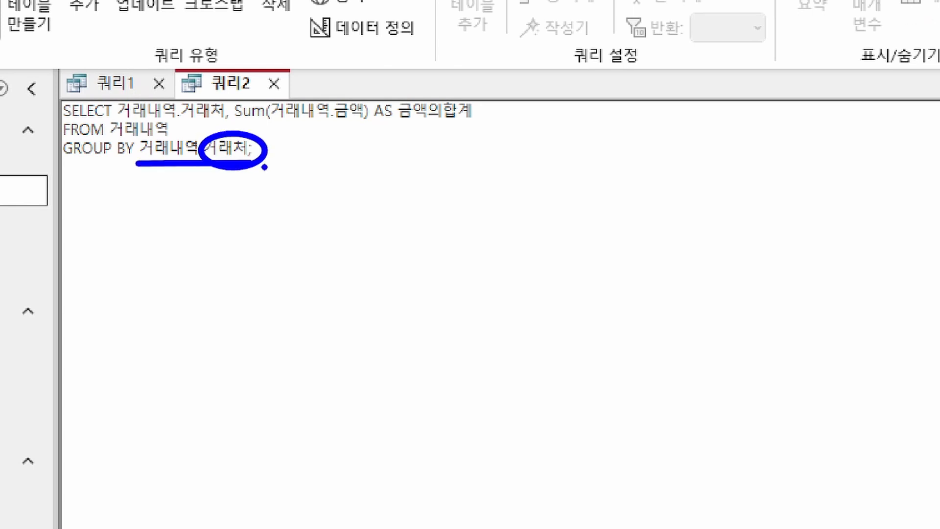
{"action": "left_click", "coordinate": [19, 67]}
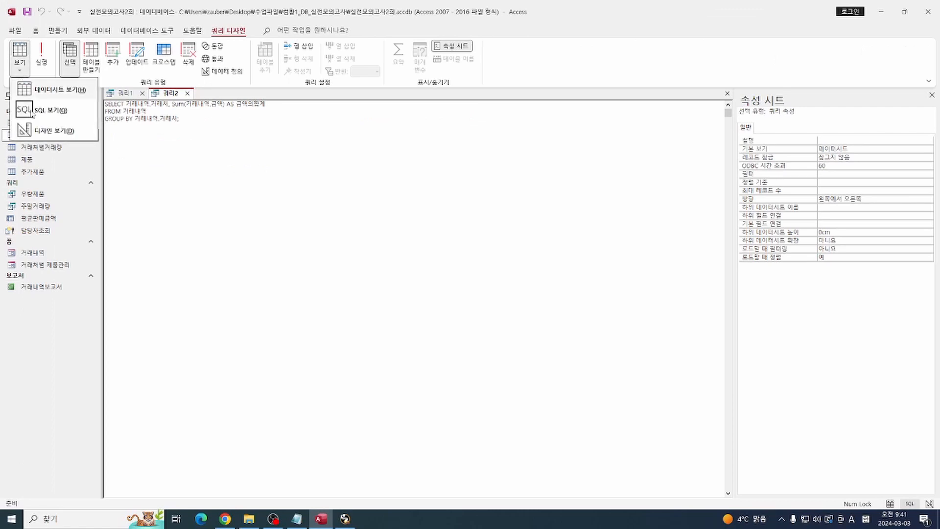
{"action": "left_click", "coordinate": [54, 130]}
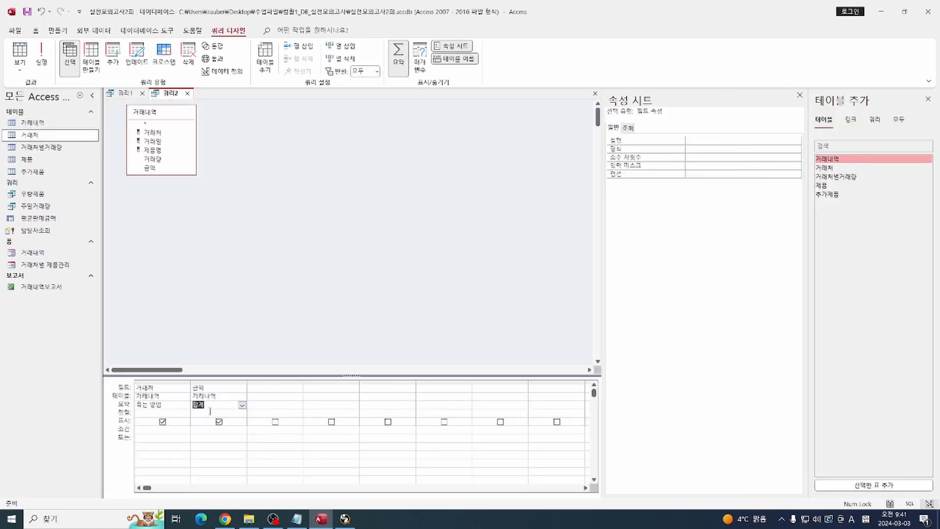
- Sort the summed 금액 in descending order (내림차순), check the ranking in the datasheet and return to the design view
{"action": "left_click", "coordinate": [242, 414]}
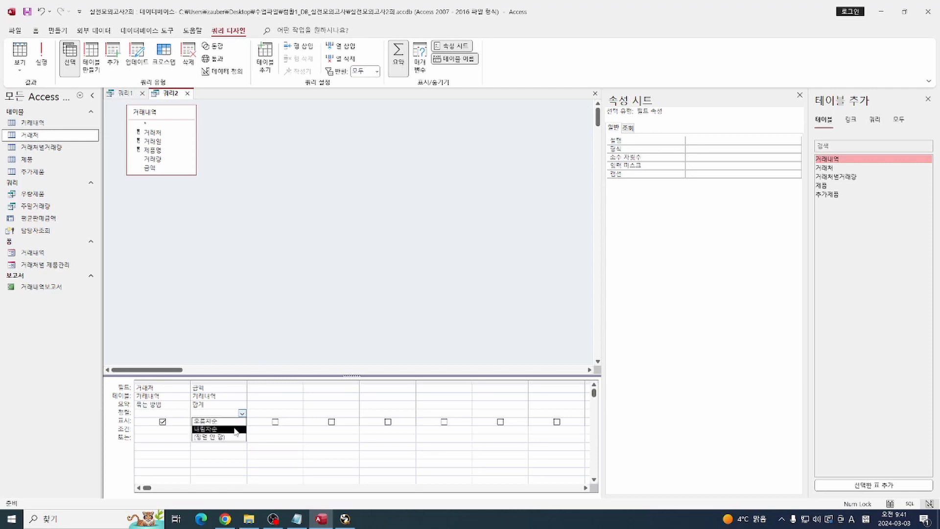
{"action": "left_click", "coordinate": [236, 429]}
{"action": "left_click", "coordinate": [20, 54]}
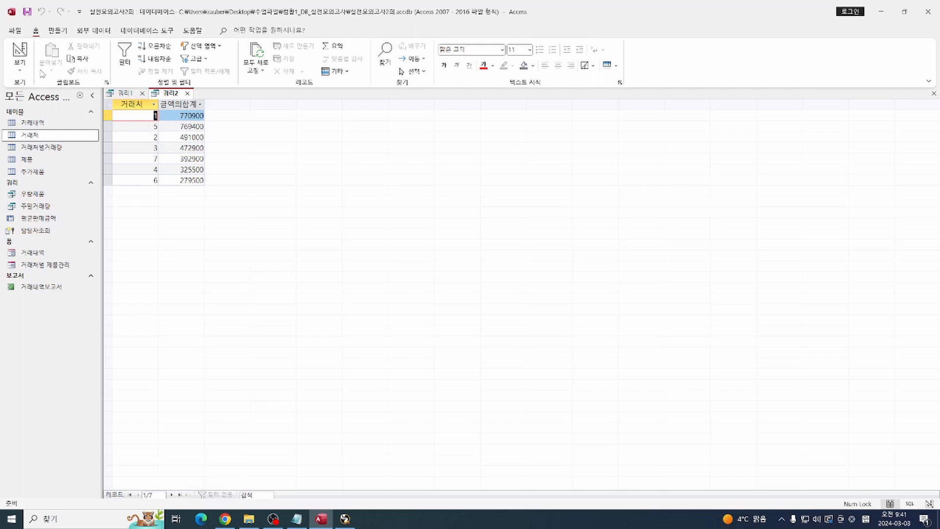
{"action": "left_click", "coordinate": [21, 53]}
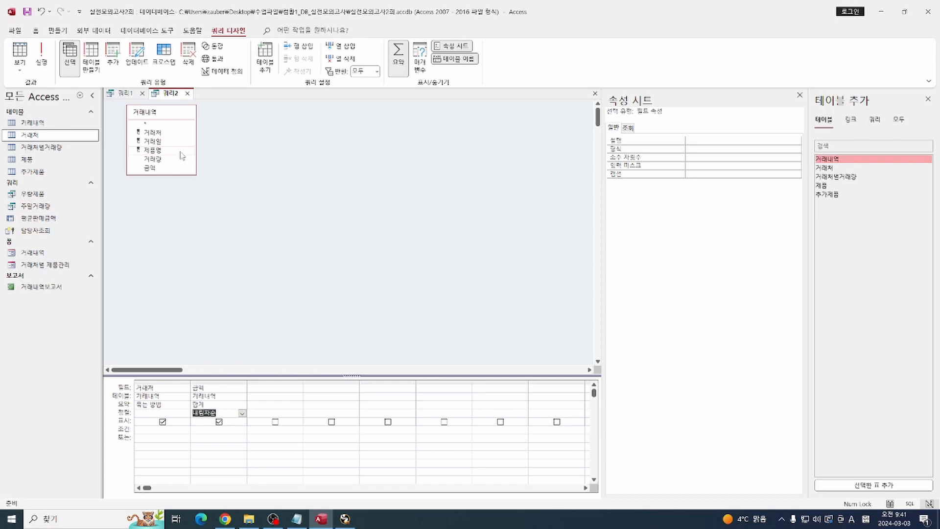
- Limit the new query to its top 2 values (상위 값), check the result in the datasheet and return to the design view
{"action": "left_click", "coordinate": [273, 173]}
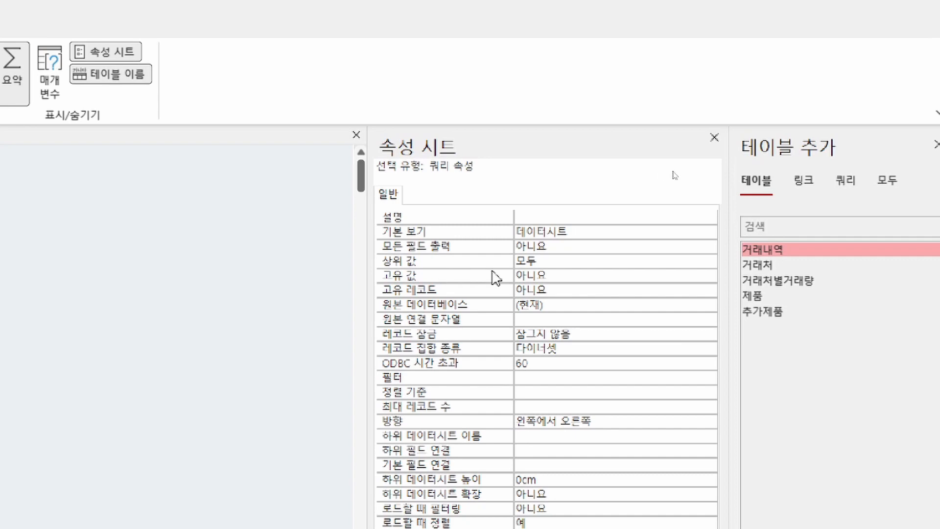
{"action": "left_click", "coordinate": [509, 262]}
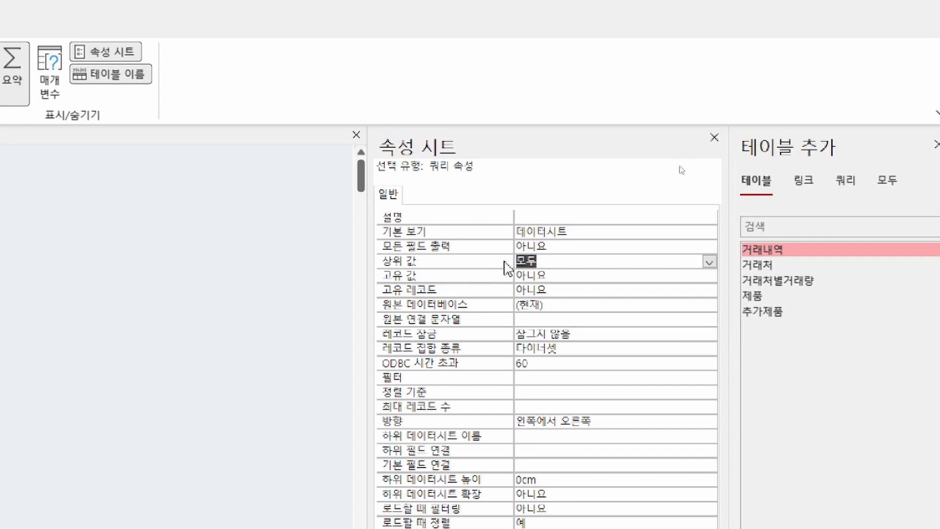
{"action": "type", "text": "2"}
{"action": "key", "text": "BackSpace"}
{"action": "key", "text": "Return"}
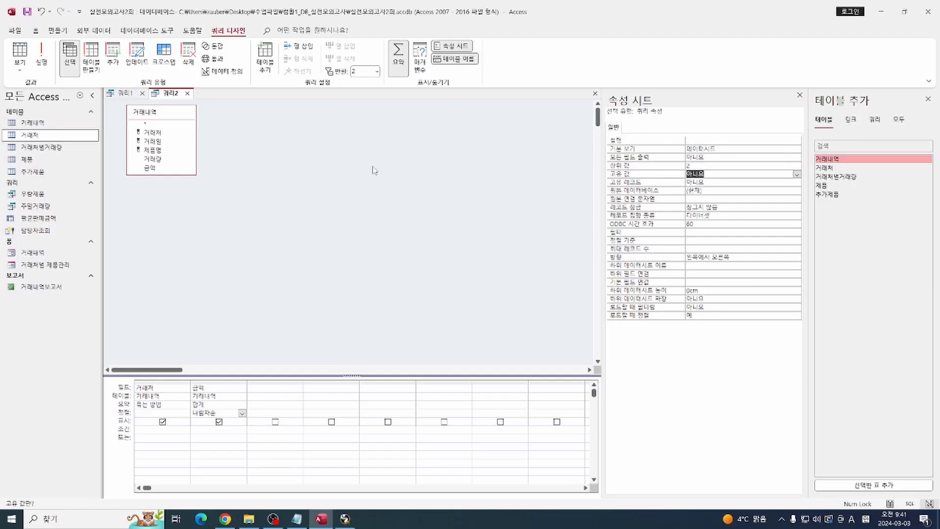
{"action": "left_click", "coordinate": [22, 49]}
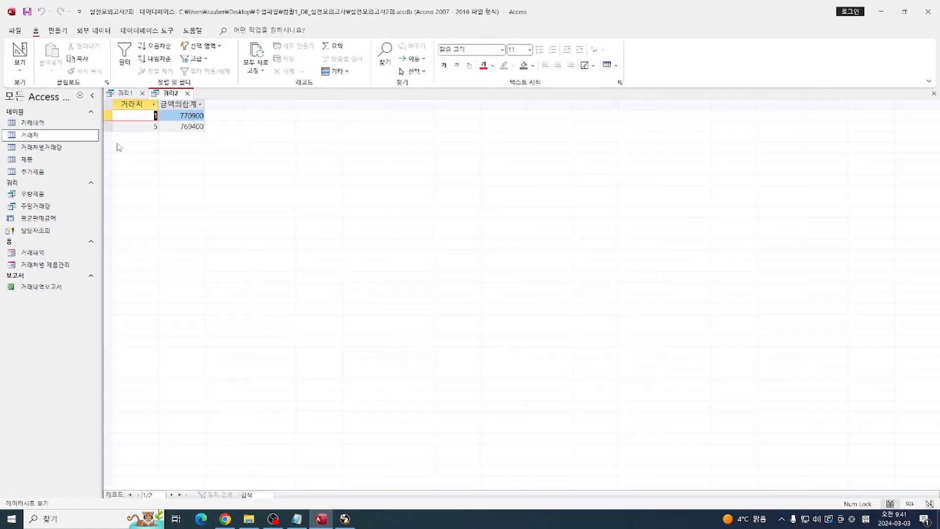
{"action": "left_click", "coordinate": [20, 51]}
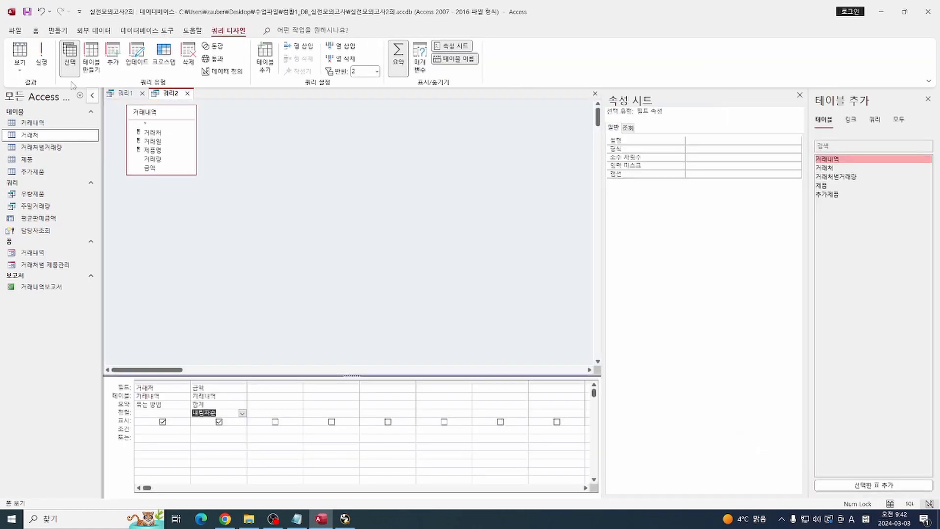
{"action": "left_click", "coordinate": [21, 51]}
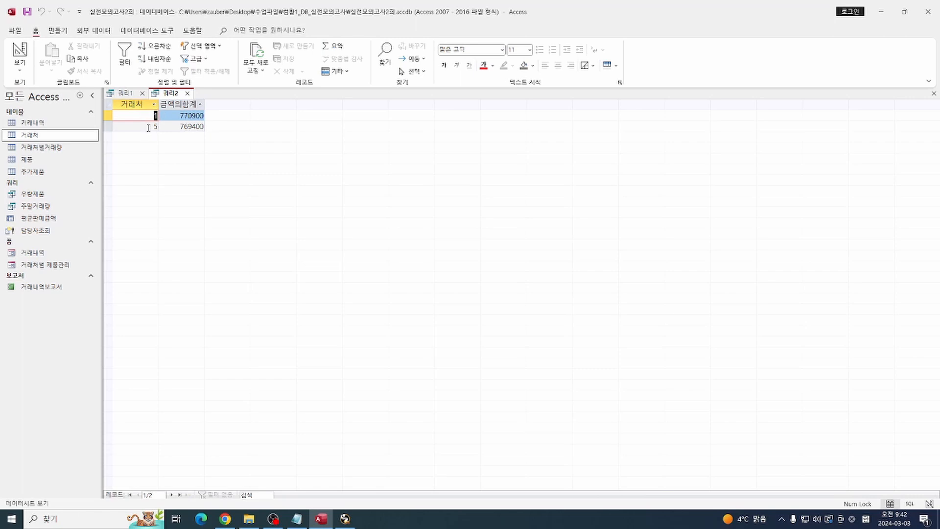
{"action": "left_click", "coordinate": [19, 53]}
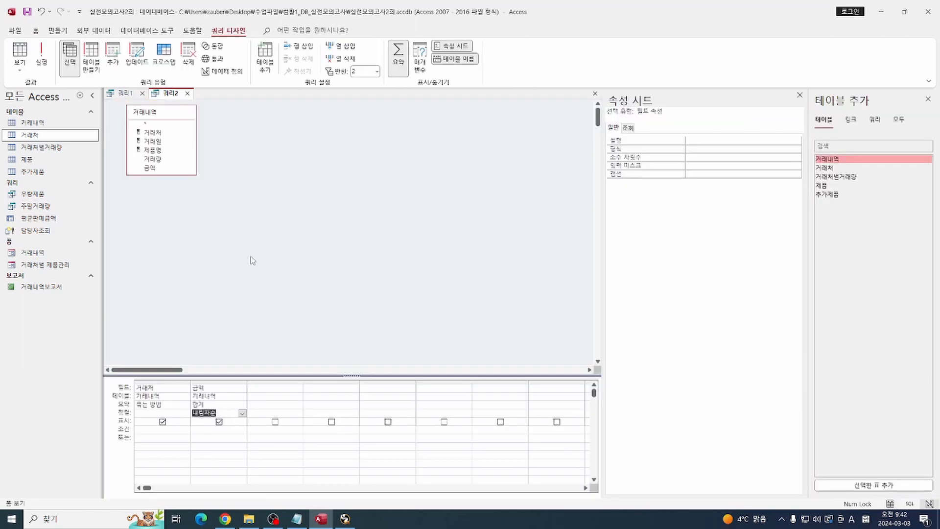
- Hide the summed 금액 column from the output, view the datasheet, compare it with the 쿼리1 criterion and return to the second query's design
{"action": "left_click", "coordinate": [219, 422]}
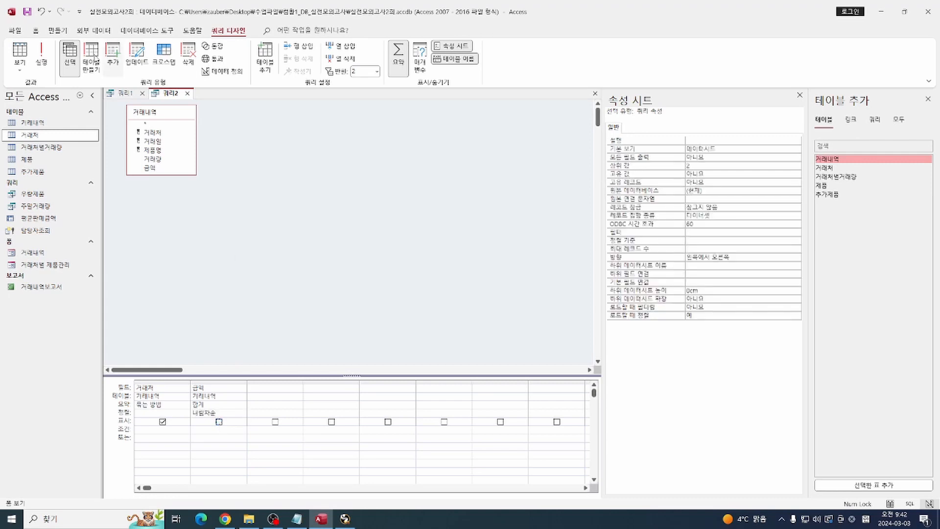
{"action": "left_click", "coordinate": [19, 53]}
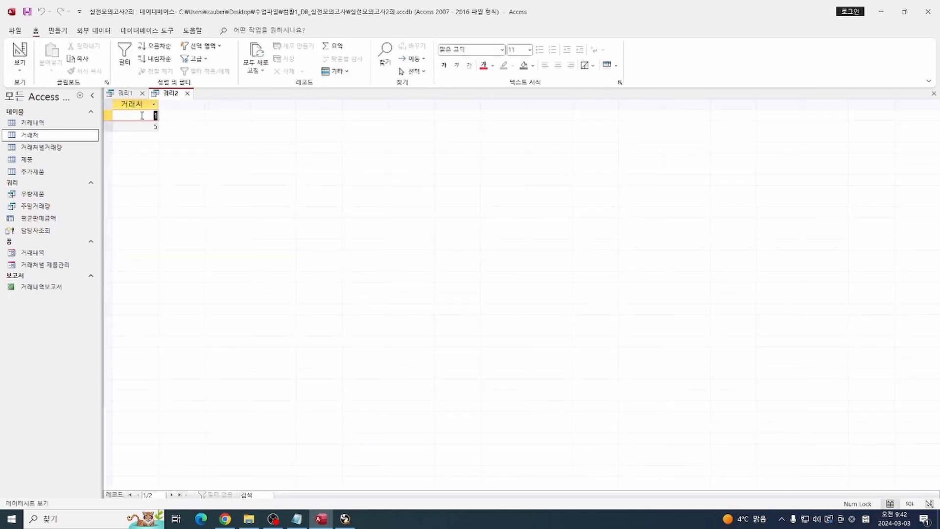
{"action": "left_click", "coordinate": [127, 93]}
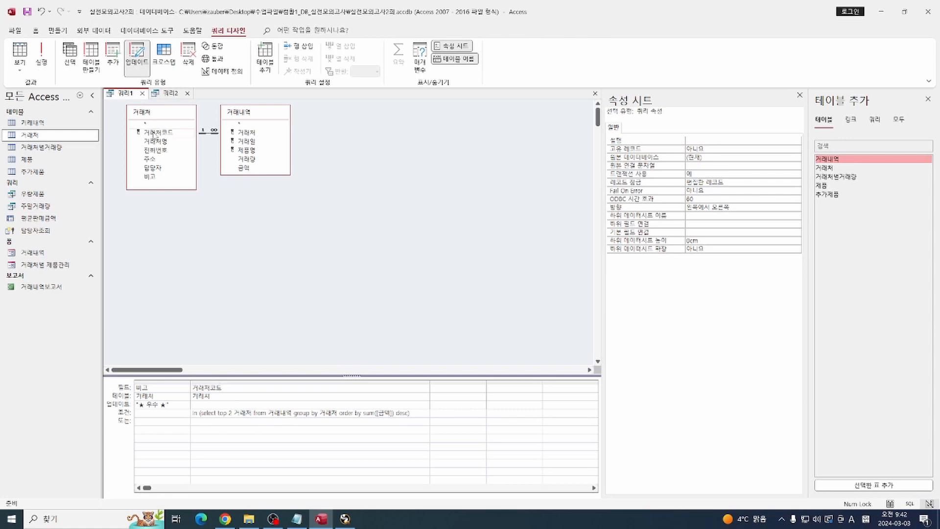
{"action": "left_click", "coordinate": [171, 94]}
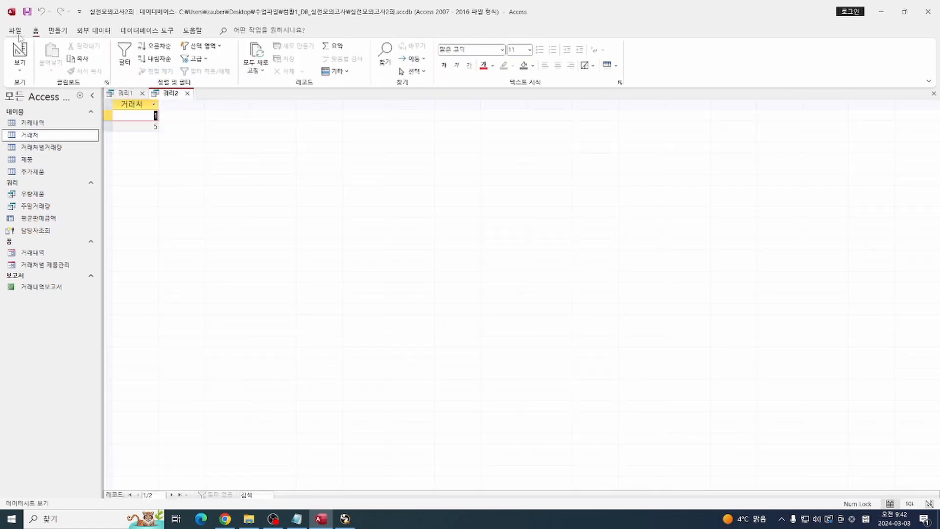
{"action": "left_click", "coordinate": [20, 53]}
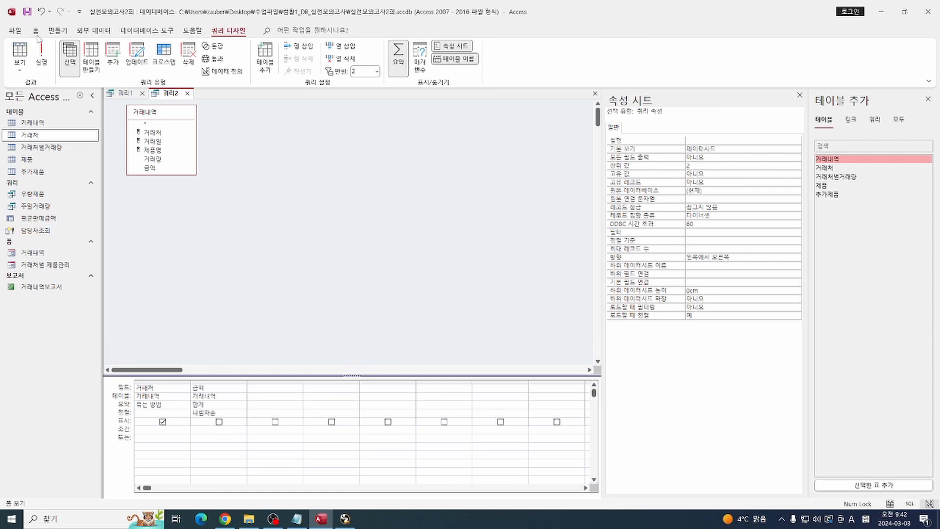
- Copy the entire SQL statement of the second query and close that query without saving it
{"action": "left_click", "coordinate": [19, 64]}
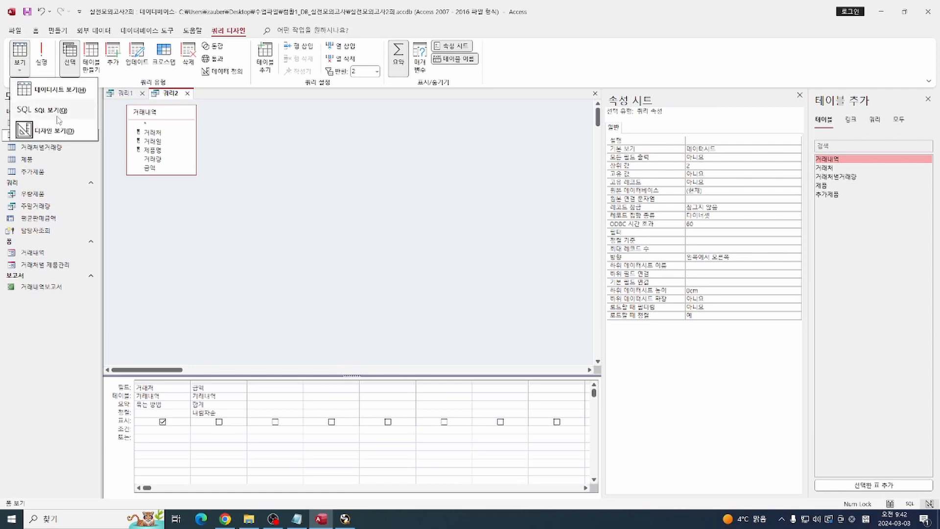
{"action": "left_click", "coordinate": [59, 119]}
{"action": "left_click", "coordinate": [242, 125]}
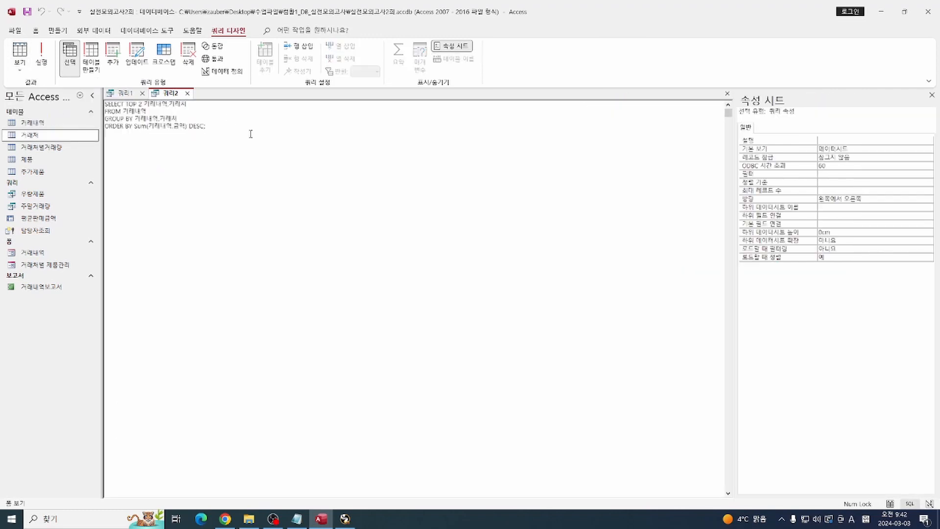
{"action": "key", "text": "ctrl+a"}
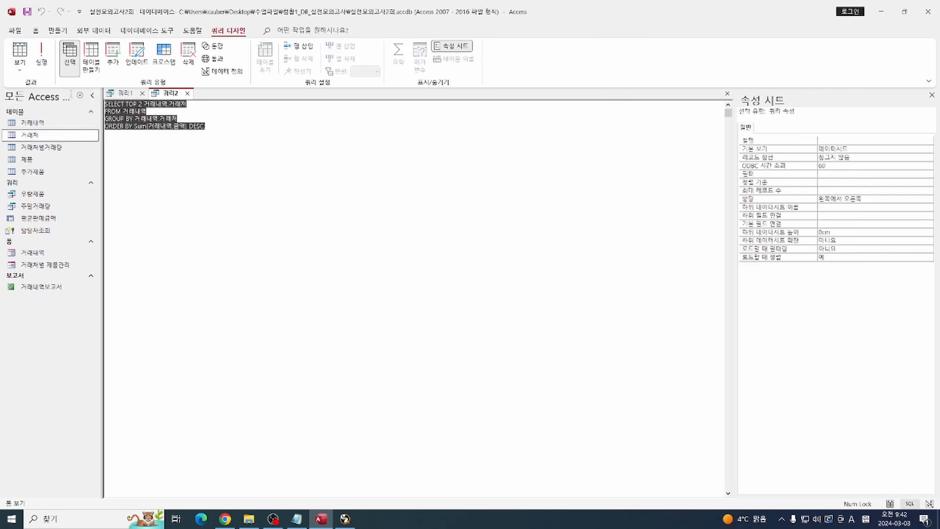
{"action": "left_click", "coordinate": [187, 93]}
{"action": "left_click", "coordinate": [455, 286]}
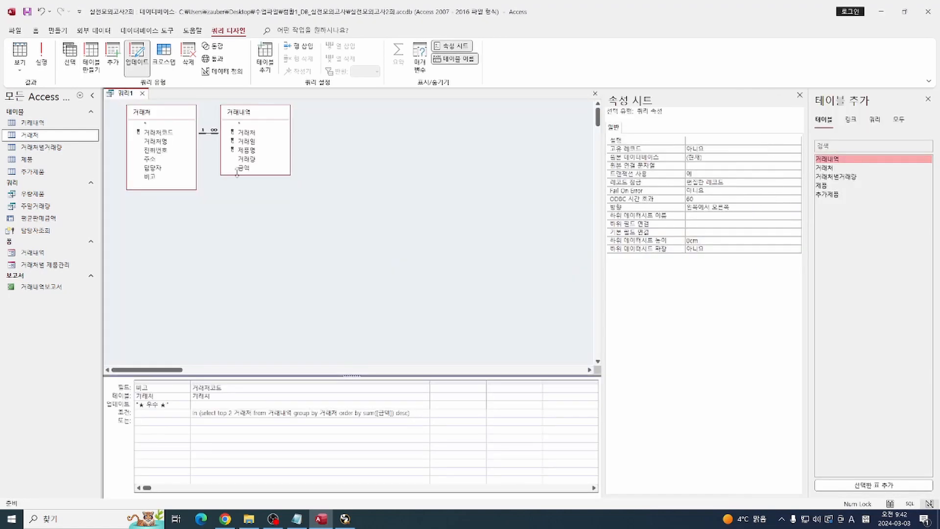
- Replace the 거래처코드 criterion in 쿼리1 with In () enclosing the copied SELECT TOP 2 statement, and run the update query
{"action": "left_click_drag", "start_coordinate": [415, 413], "coordinate": [145, 413]}
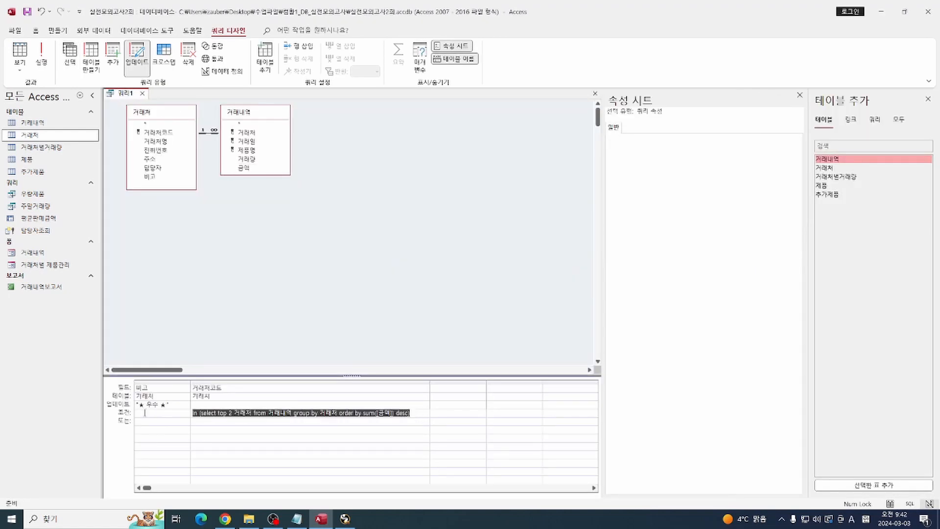
{"action": "type", "text": "In (SELECT TOP 2 거래처 FROM 거래내역 GROUP BY 거래처 ORDER BY Sum(거래내역.금액) DESC)"}
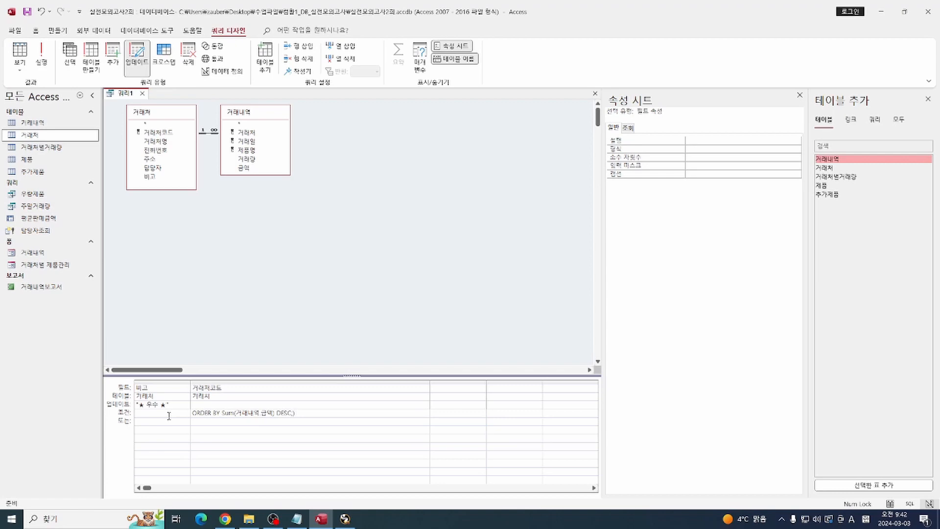
{"action": "left_click", "coordinate": [41, 55]}
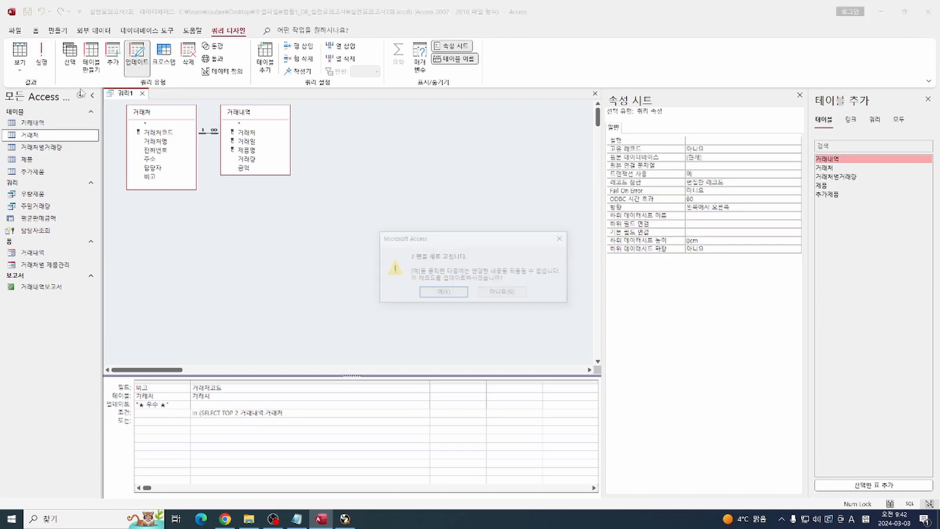
{"action": "key", "text": "Return"}
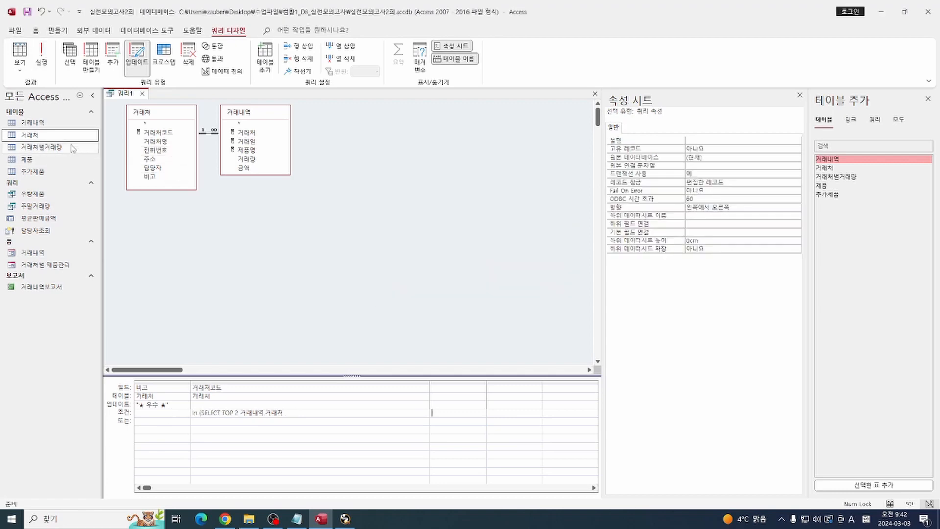
- Check the 비고 marks in the 거래처 table, close the table and switch to Chrome
{"action": "double_click", "coordinate": [69, 135]}
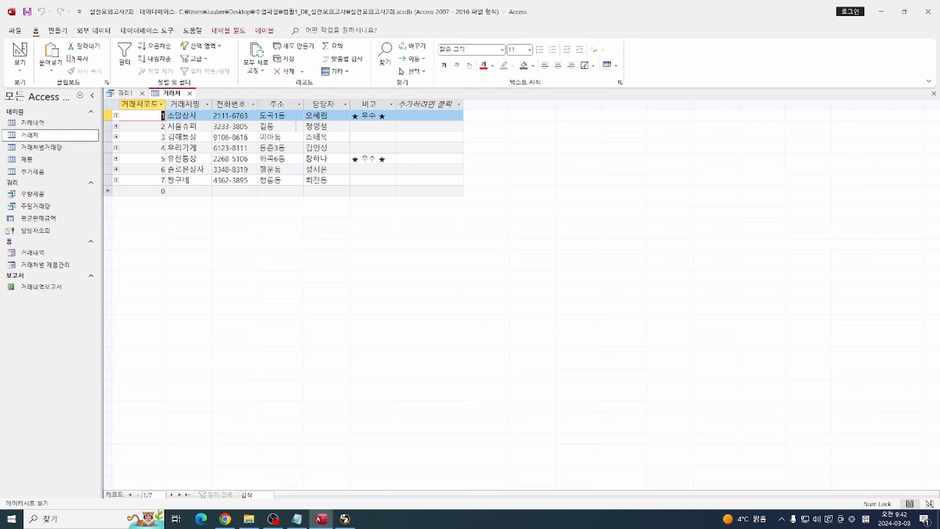
{"action": "left_click", "coordinate": [190, 93]}
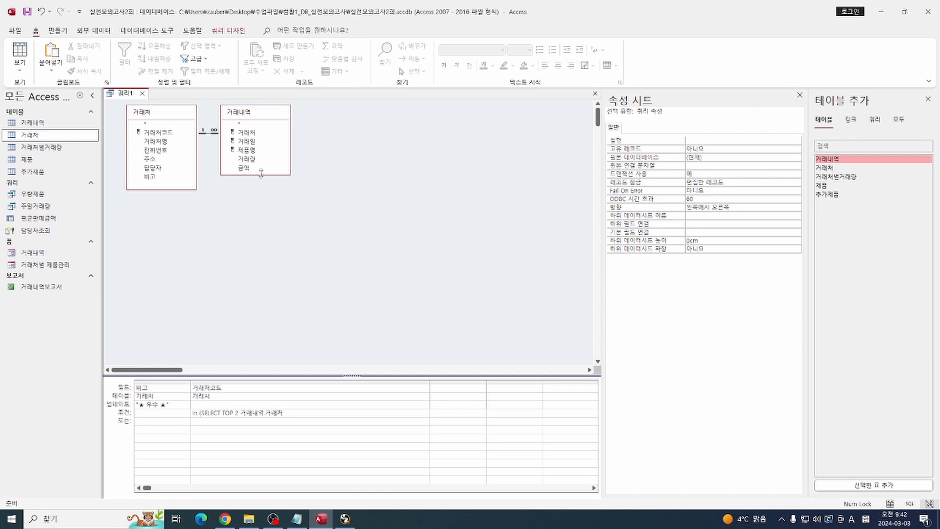
{"action": "key", "text": "alt+Tab"}
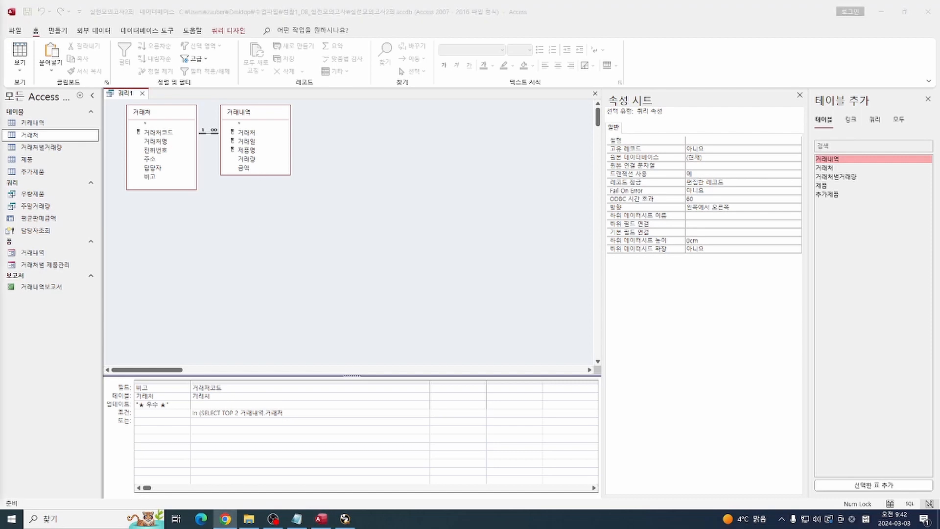